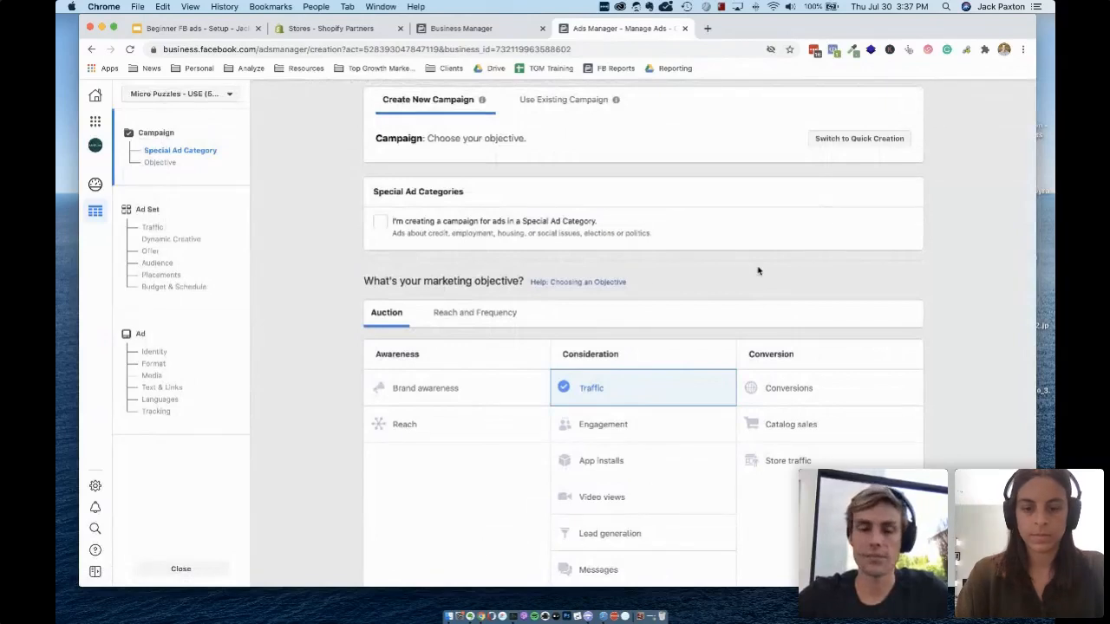
Step: Choose Conversions as the marketing objective for the new campaign
scroll(565, 286, "down", 1)
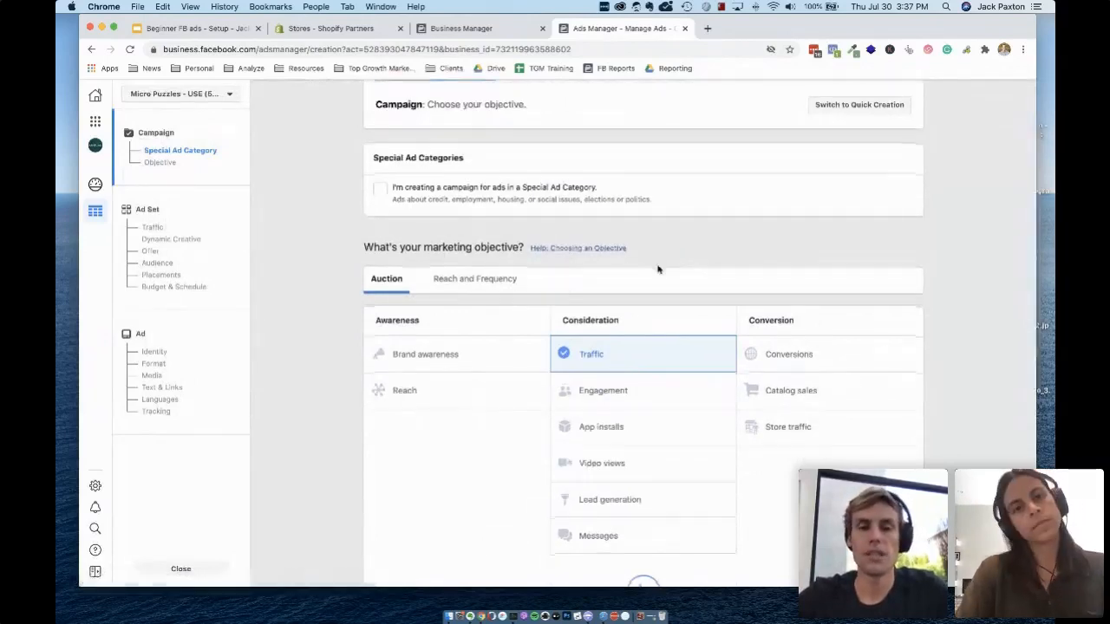
scroll(656, 268, "down", 2)
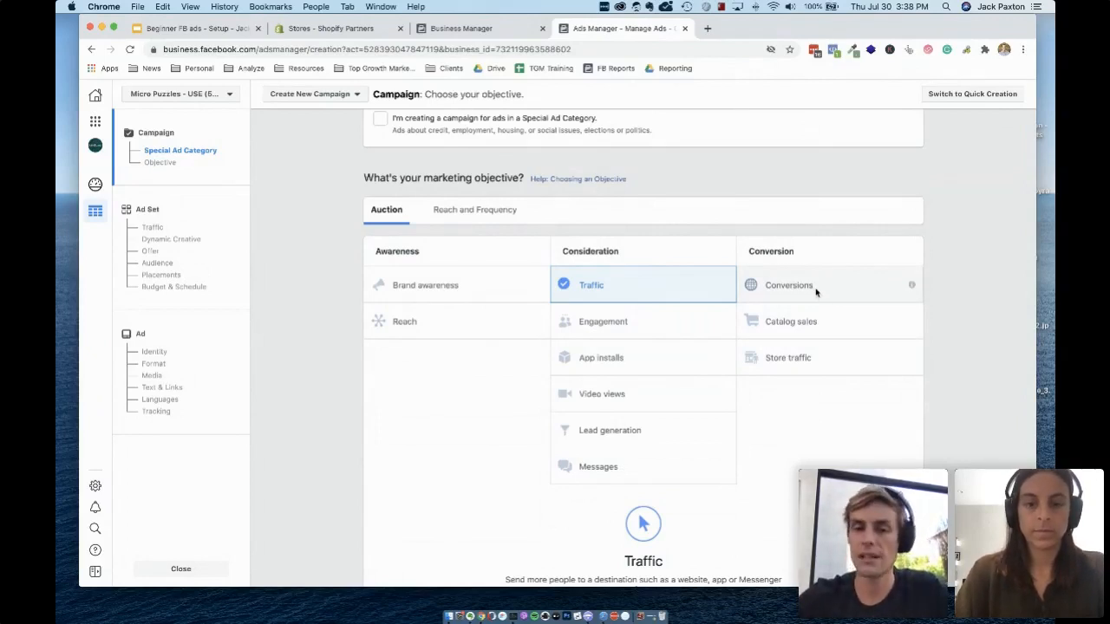
left_click(627, 289)
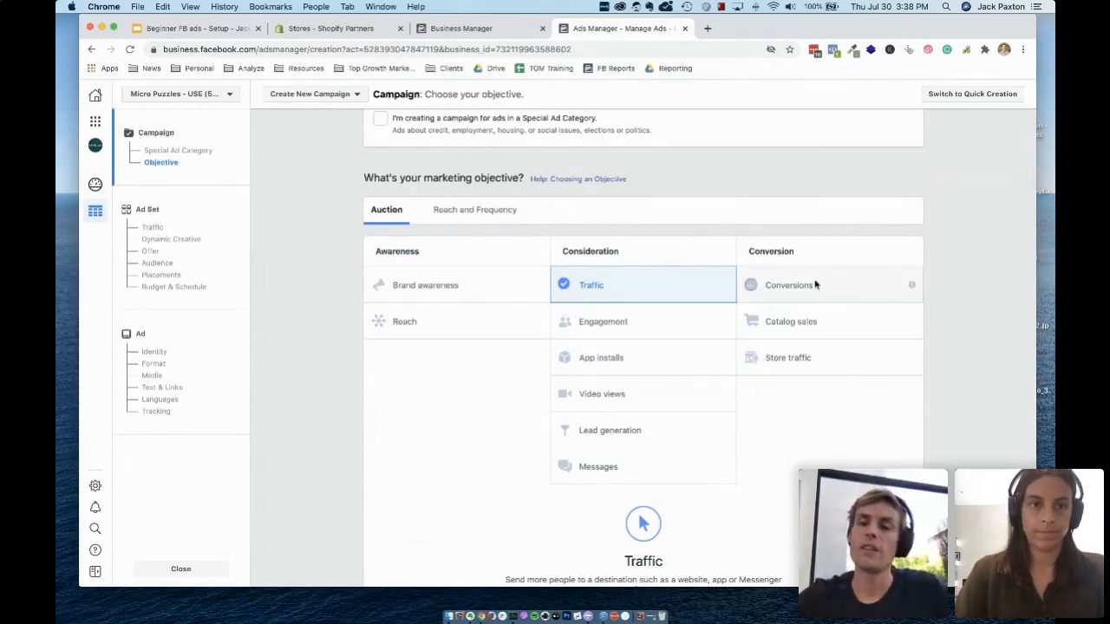
left_click(842, 286)
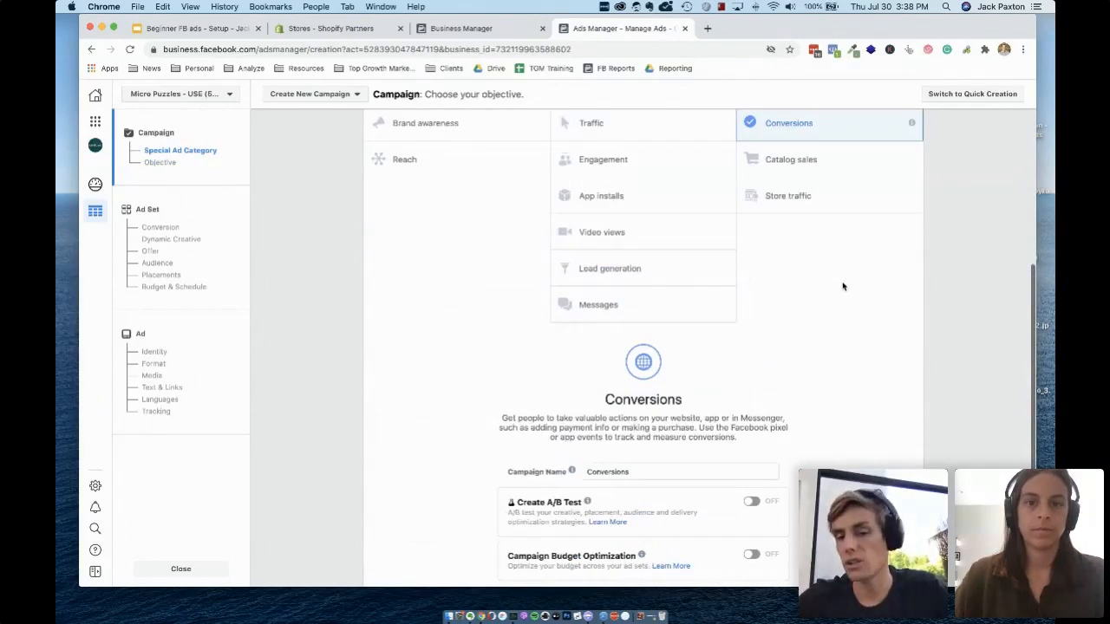
Step: Turn on Campaign Budget Optimization for the Conversions campaign and set its daily budget to $10.00
scroll(843, 287, "down", 2)
scroll(843, 287, "up", 1)
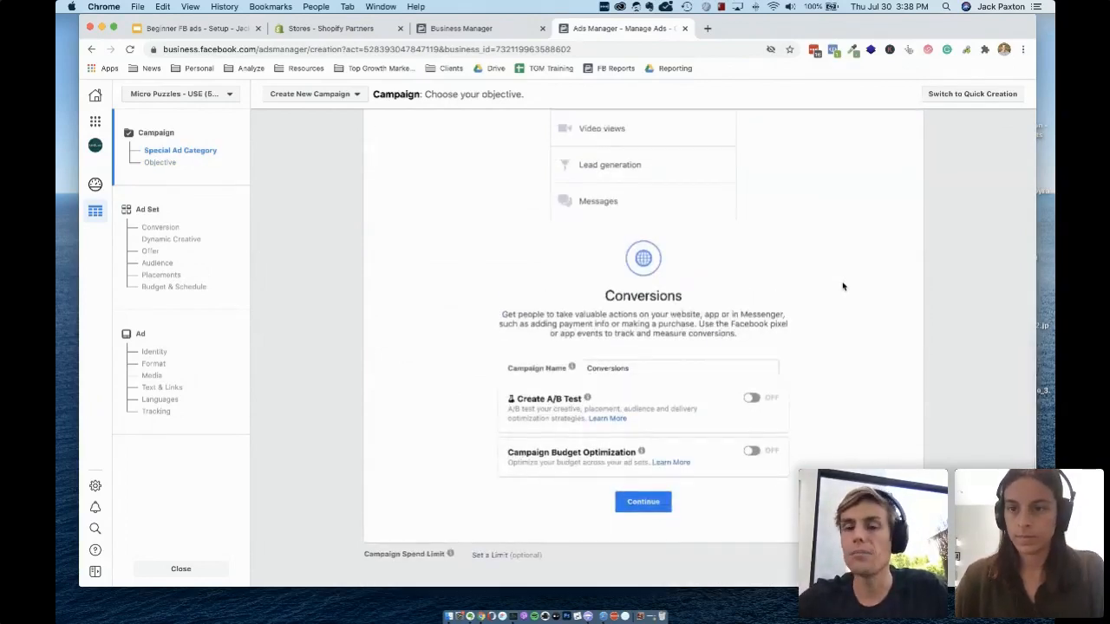
scroll(841, 286, "up", 5)
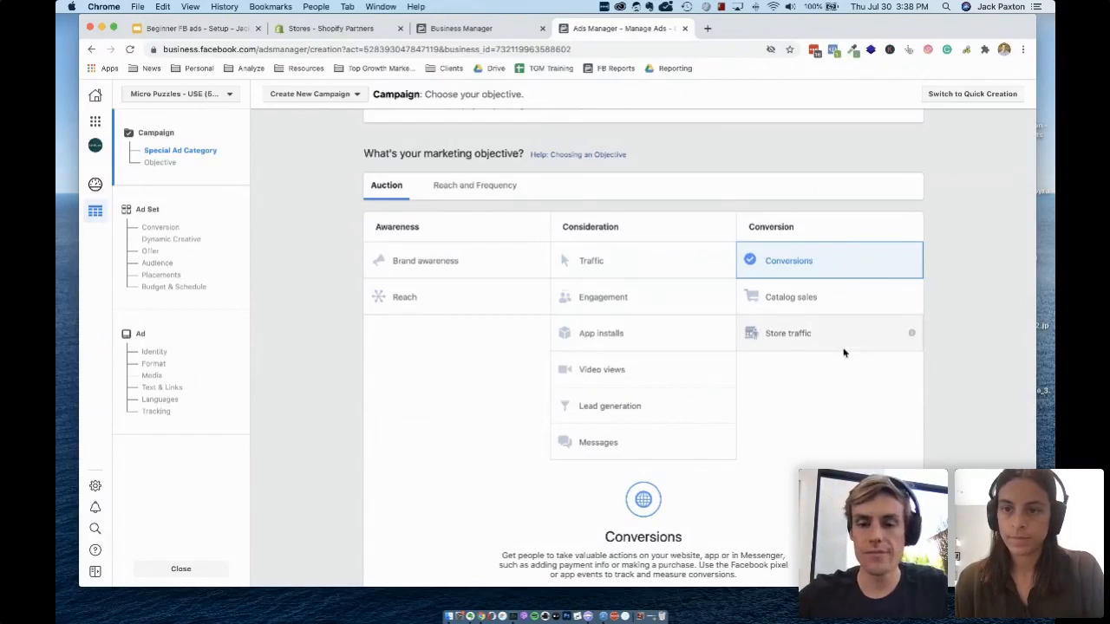
scroll(842, 352, "down", 5)
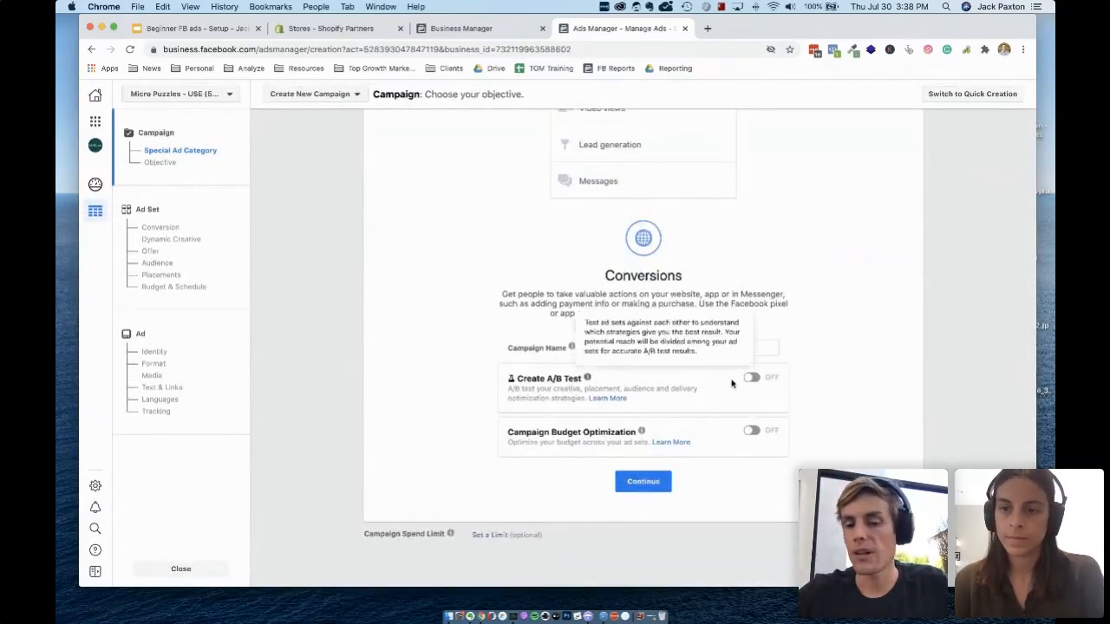
left_click(751, 433)
scroll(720, 450, "down", 1)
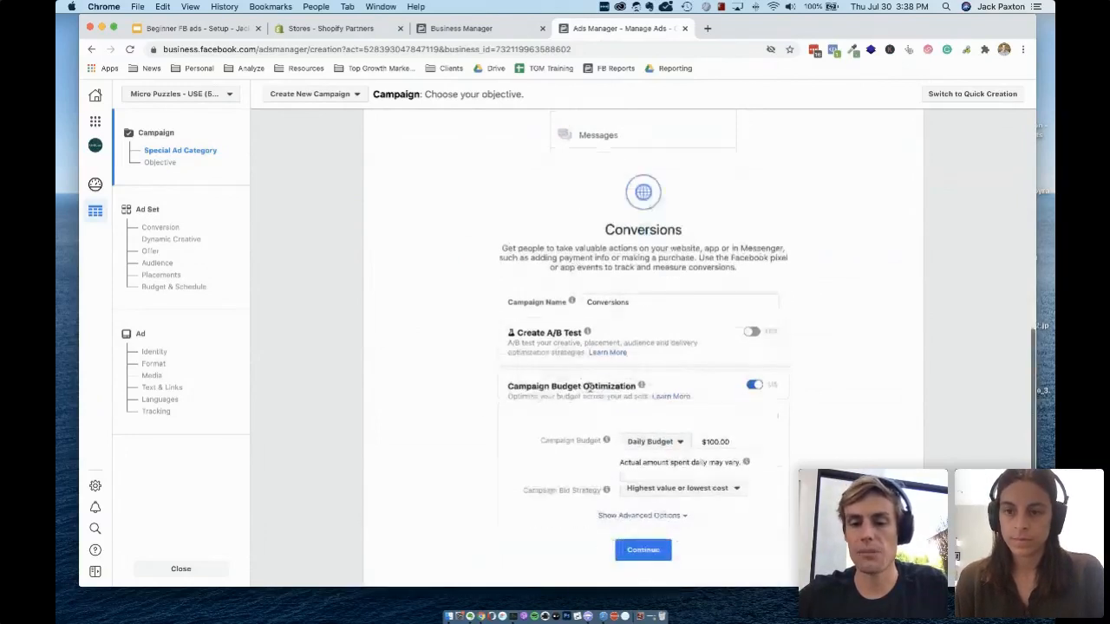
left_click(715, 442)
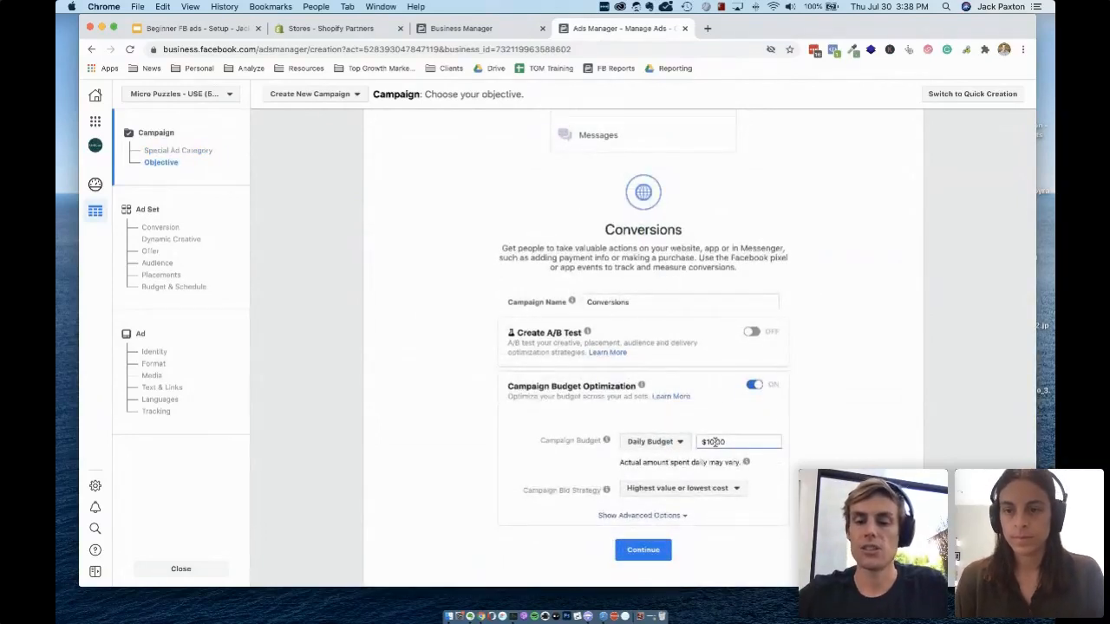
left_click(875, 406)
Step: Review the campaign bid strategy options, keep Highest value or lowest cost, and continue to the ad set setup
mouse_move(743, 468)
scroll(741, 469, "down", 1)
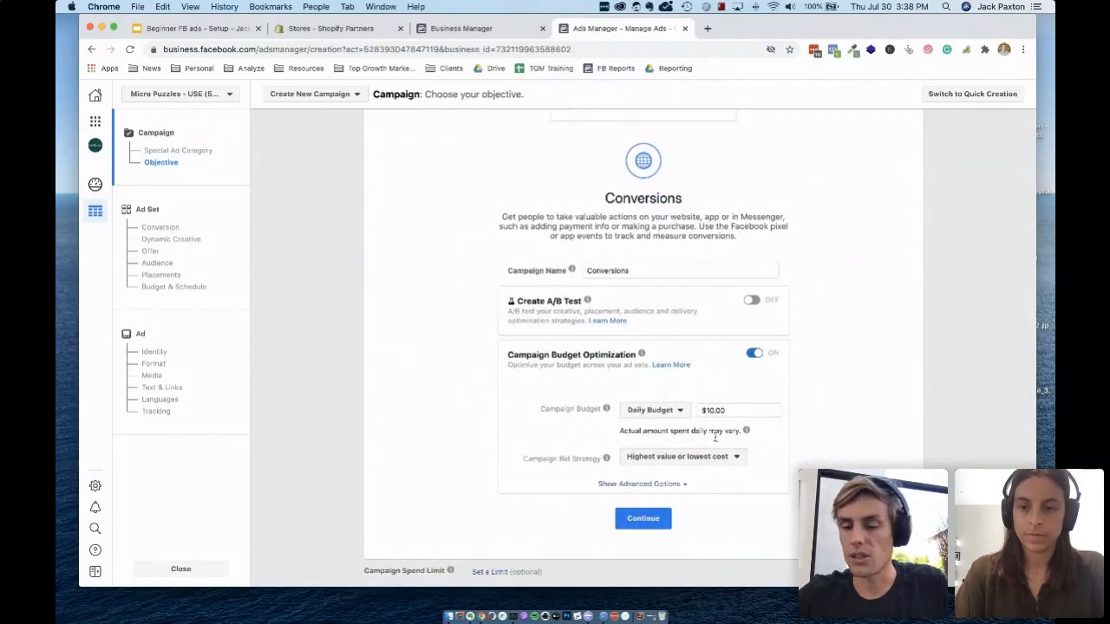
left_click(710, 457)
mouse_move(754, 425)
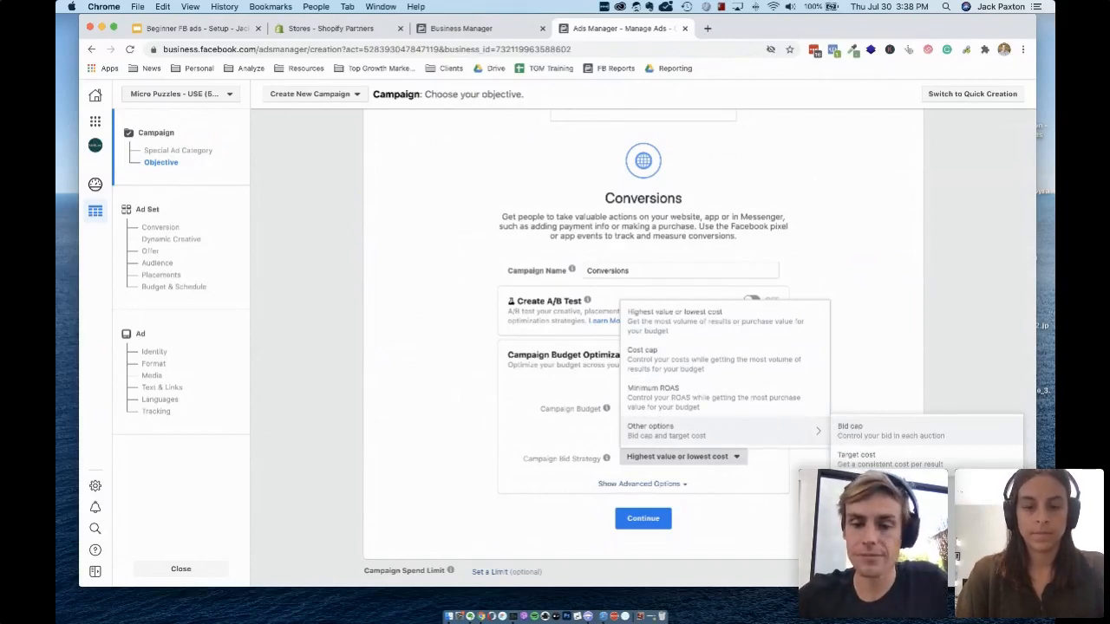
key("Escape")
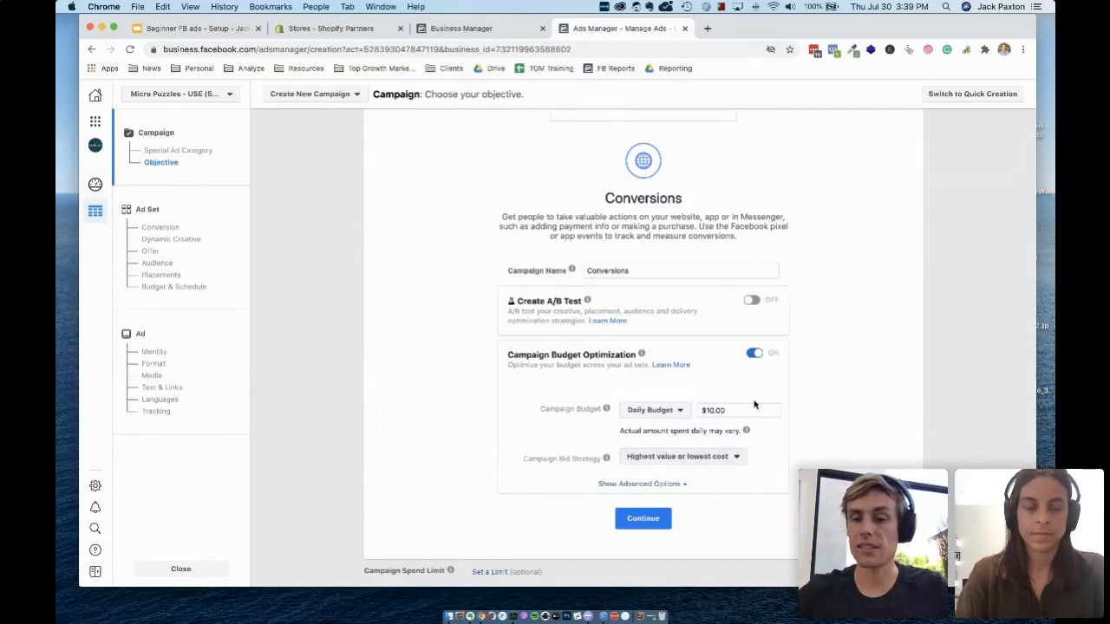
left_click(642, 518)
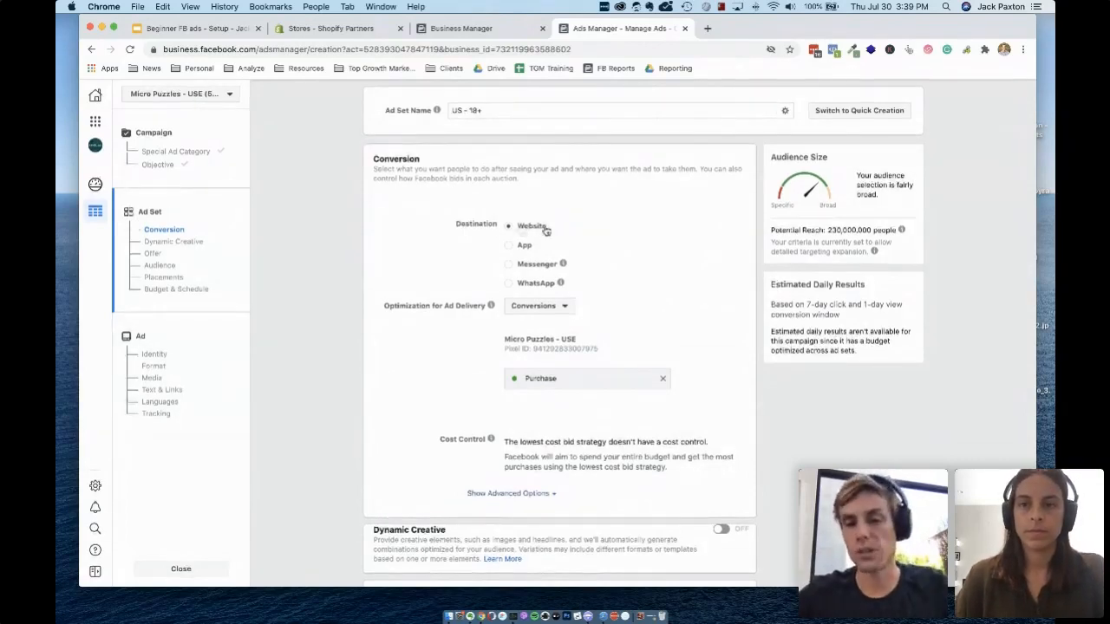
Step: Check the pixel and the Purchase conversion event used for the ad set's optimization
scroll(546, 229, "down", 3)
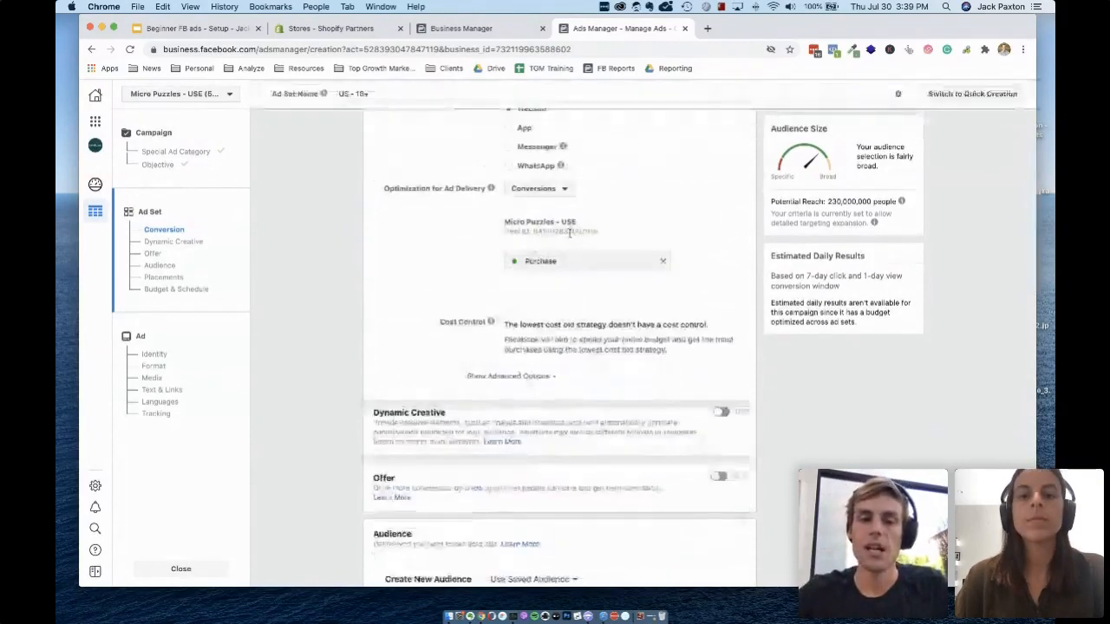
double_click(556, 230)
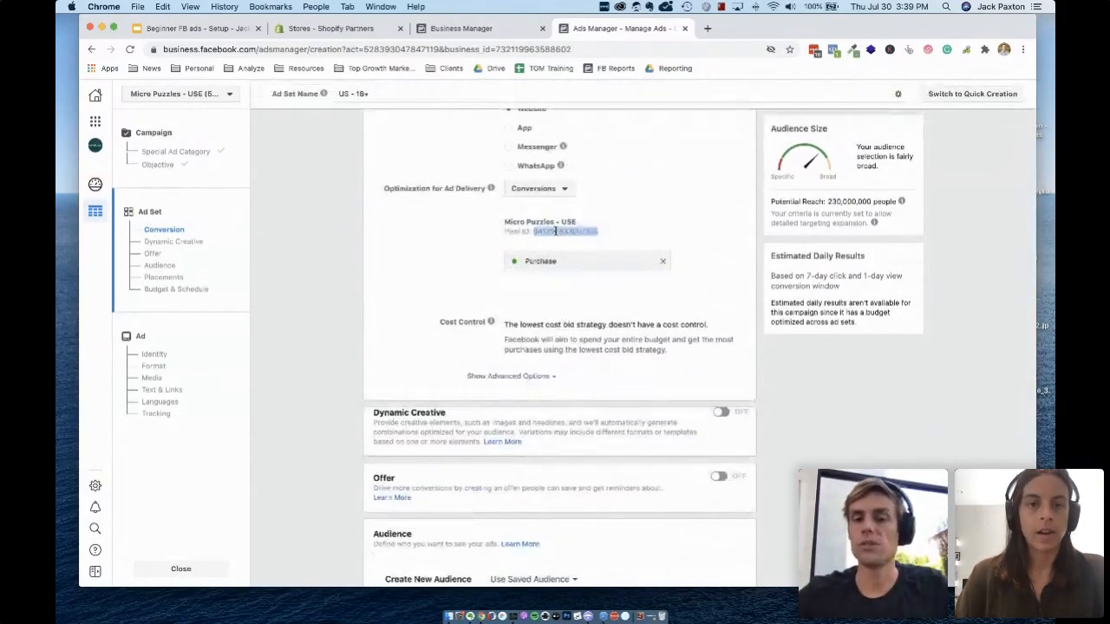
left_click(584, 264)
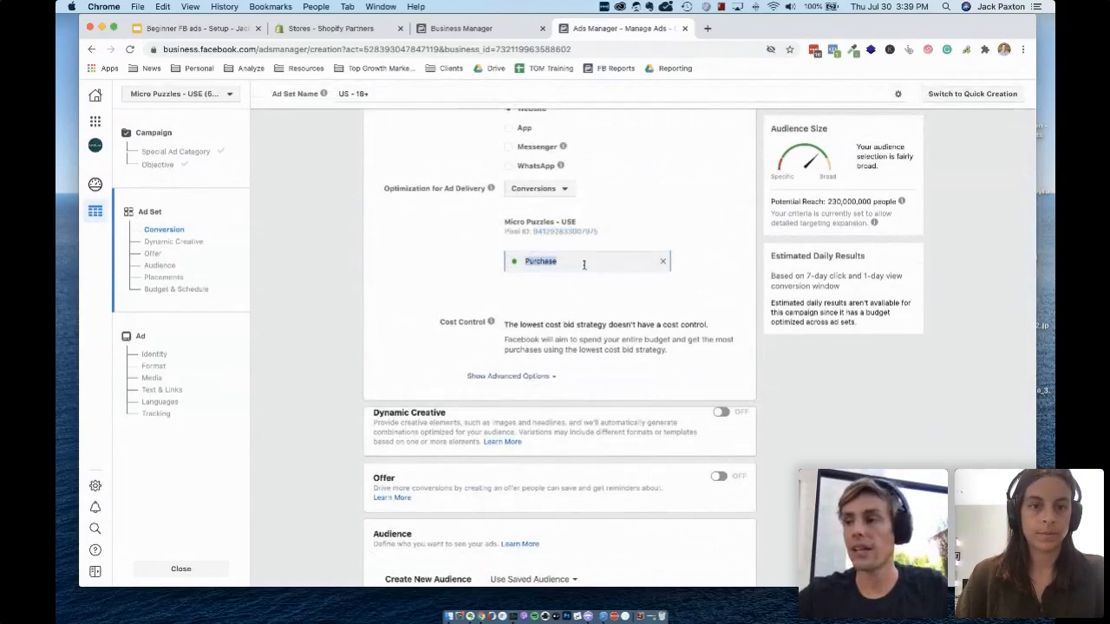
Step: Switch to Shopify Partners and log in to the TEKKNU store's admin
left_click(342, 28)
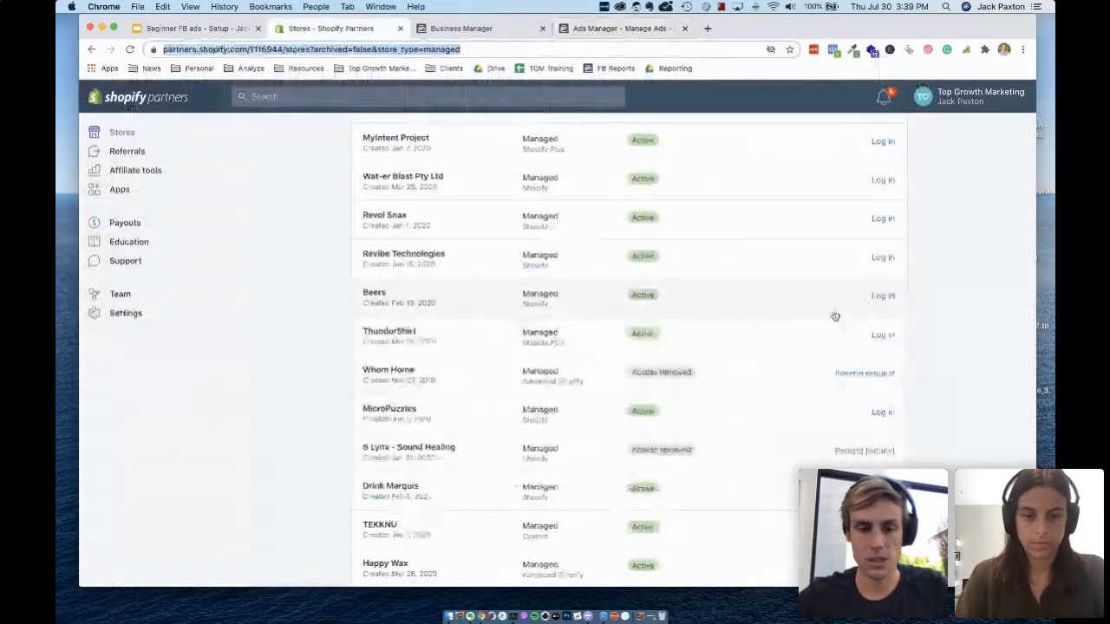
scroll(832, 317, "down", 5)
left_click(884, 324)
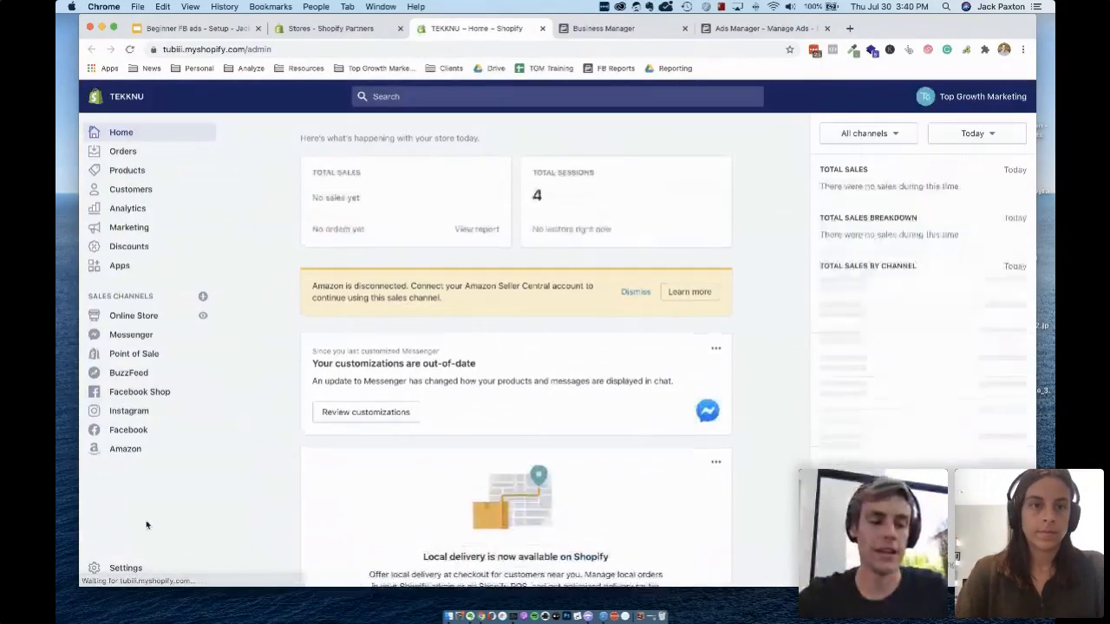
Step: Open the store's Checkout settings and look through the whole page for the Facebook pixel setting
left_click(126, 568)
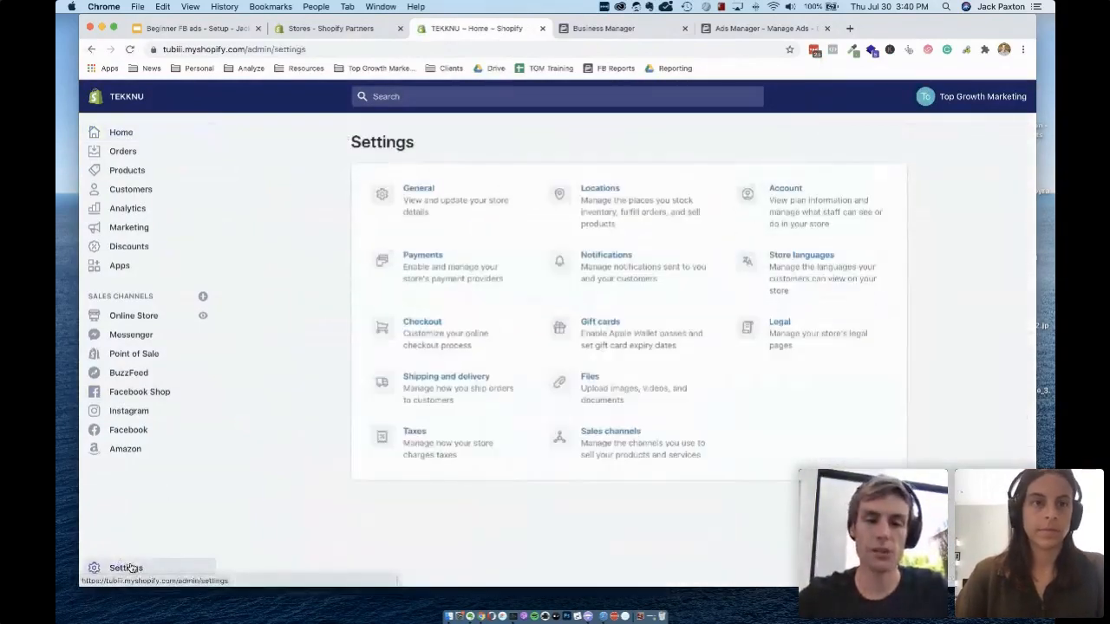
left_click(482, 334)
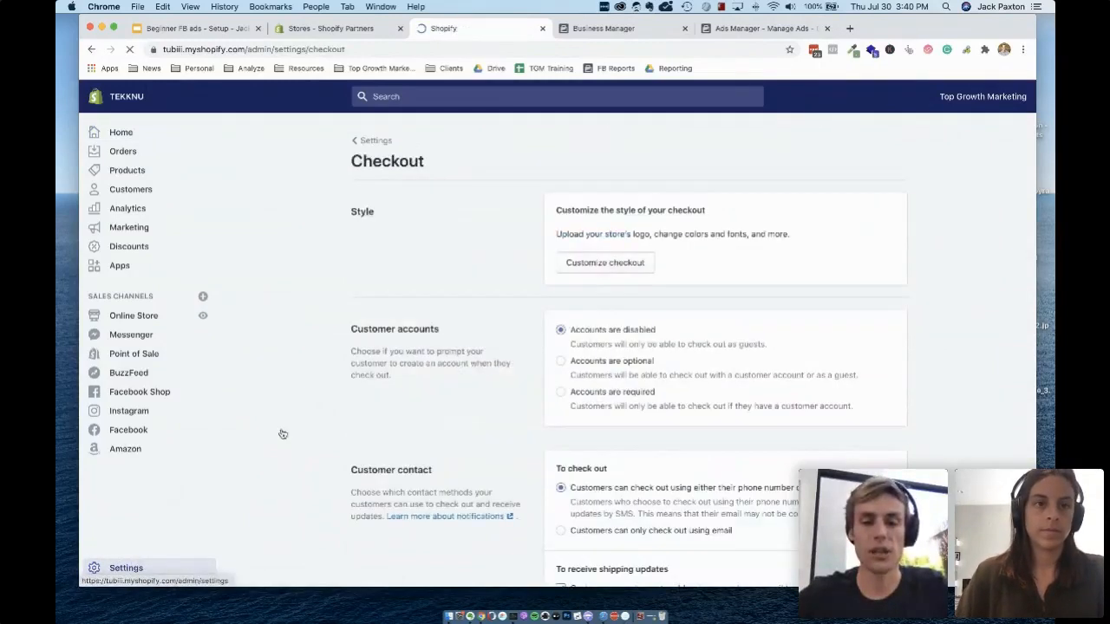
scroll(446, 328, "down", 15)
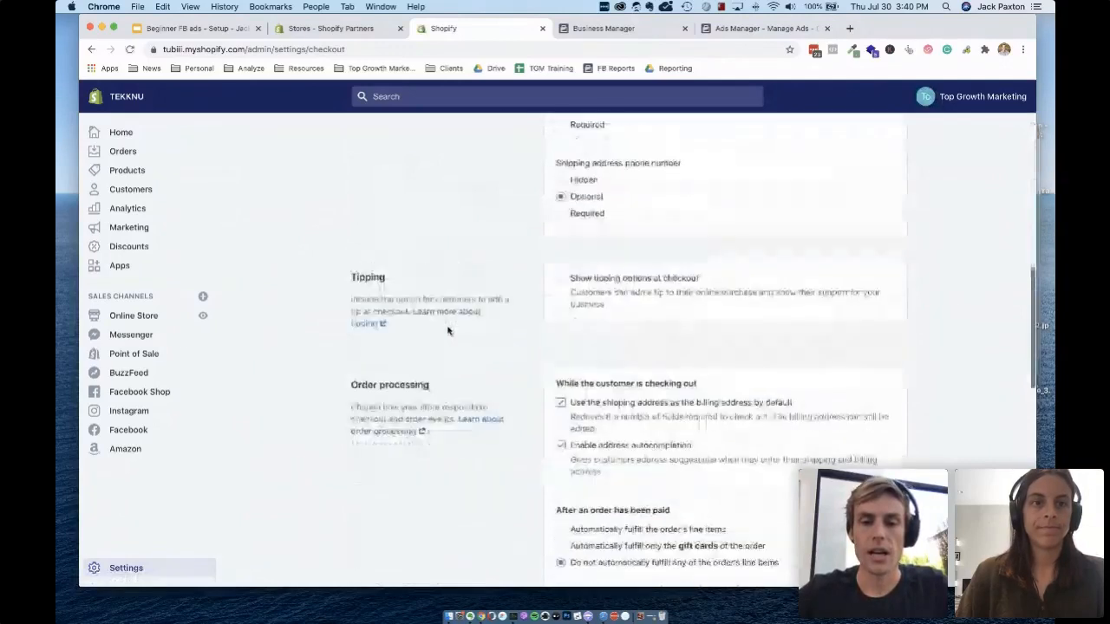
scroll(448, 330, "down", 7)
scroll(447, 331, "down", 10)
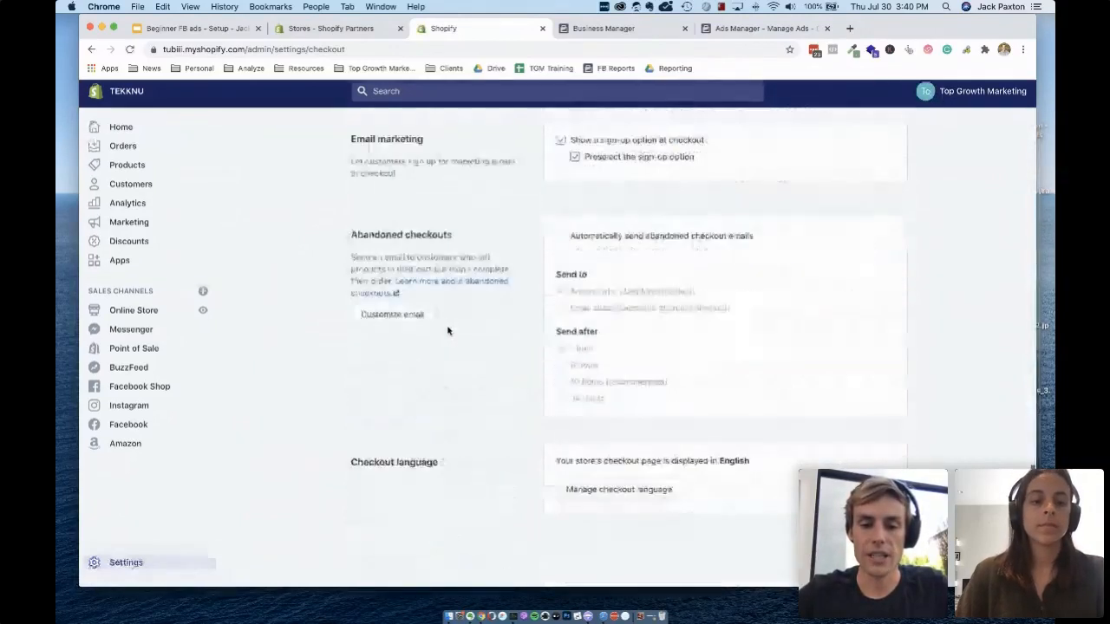
scroll(447, 330, "up", 8)
scroll(447, 329, "up", 15)
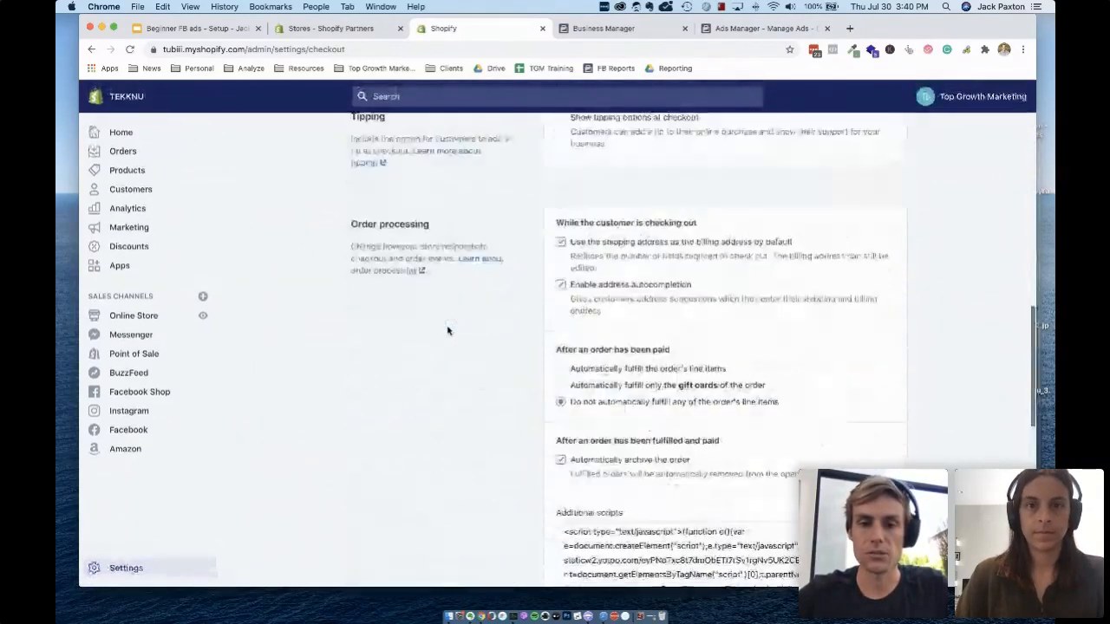
scroll(447, 330, "up", 3)
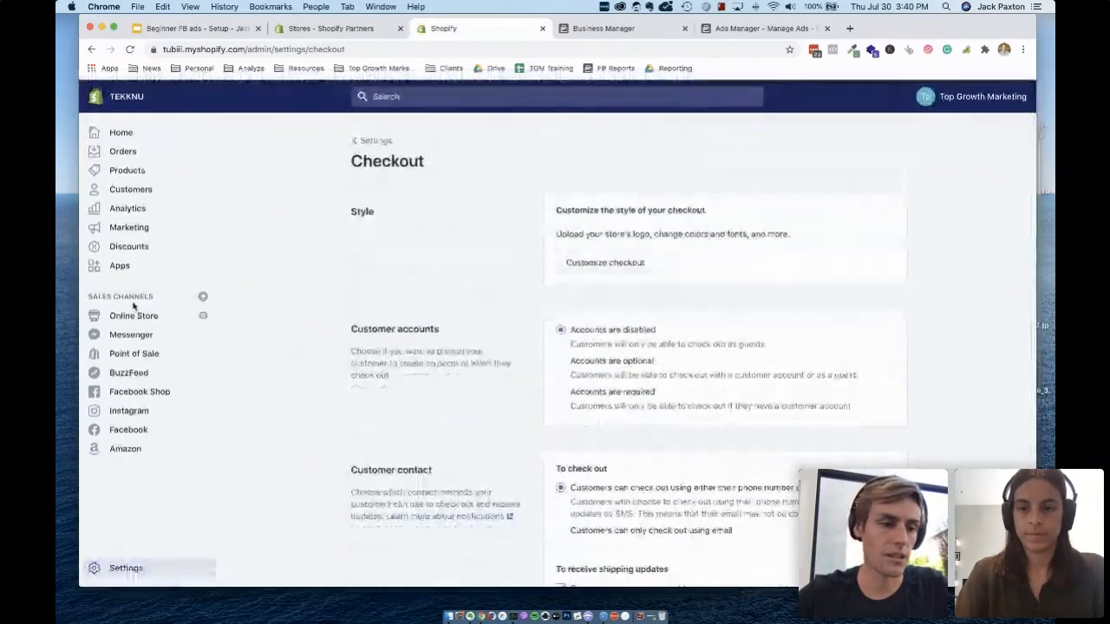
Step: Open the online store's Preferences and examine the Google Analytics and Facebook Pixel sections
left_click(145, 317)
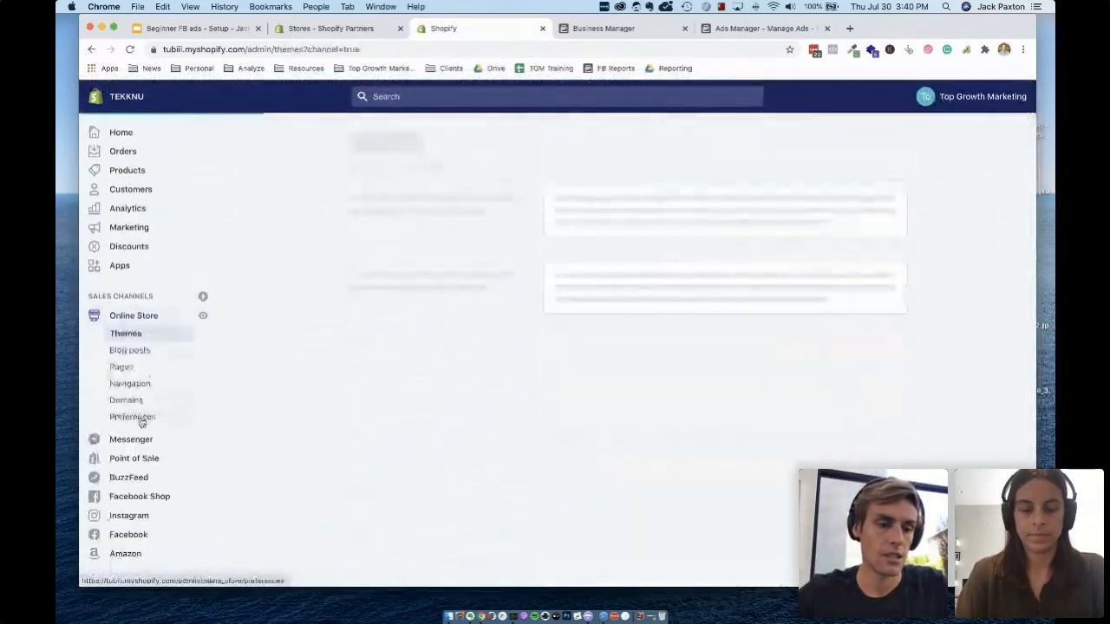
left_click(139, 417)
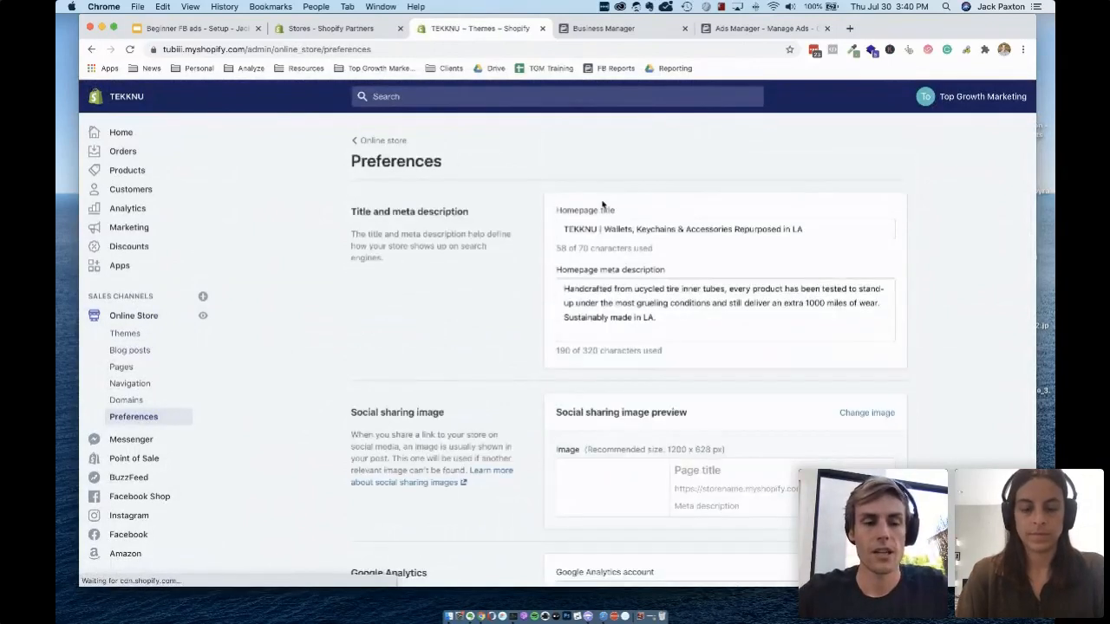
scroll(495, 280, "down", 5)
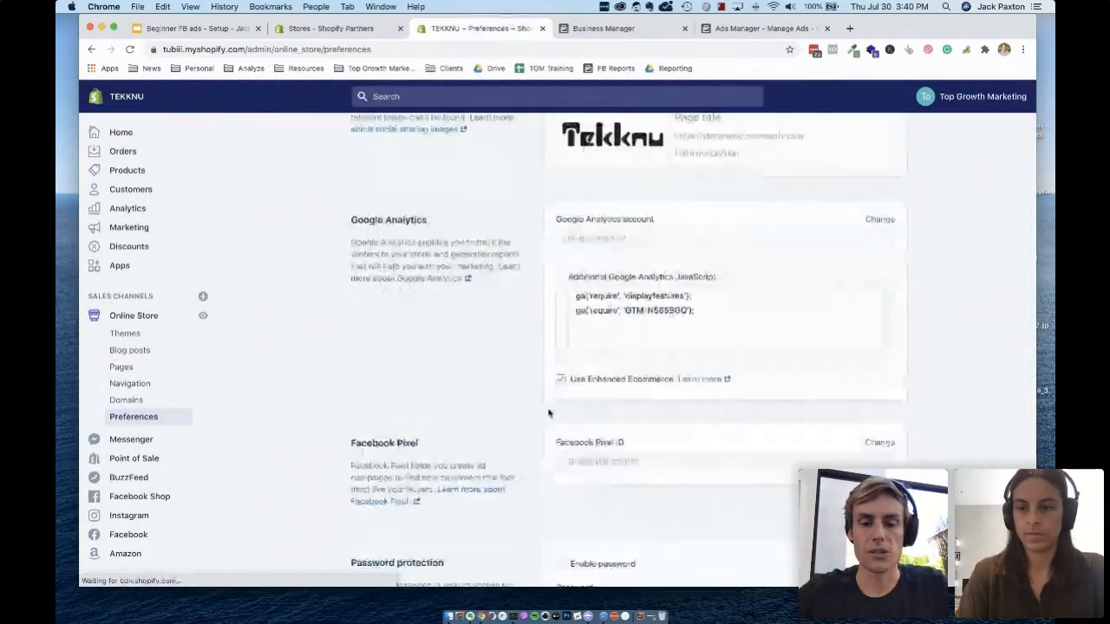
scroll(547, 413, "down", 2)
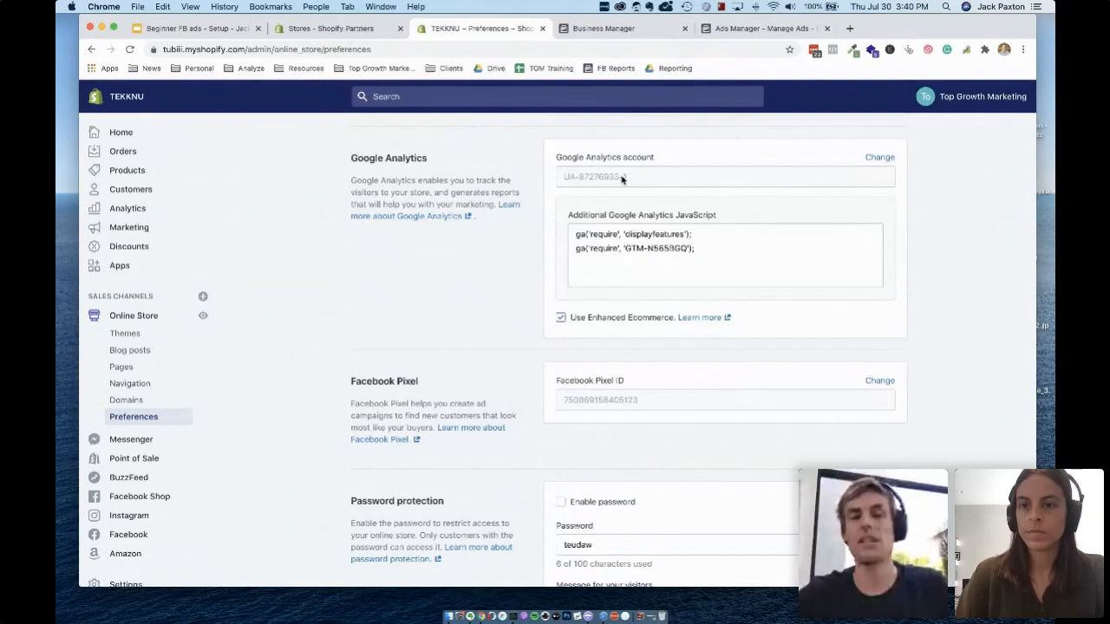
scroll(532, 307, "down", 3)
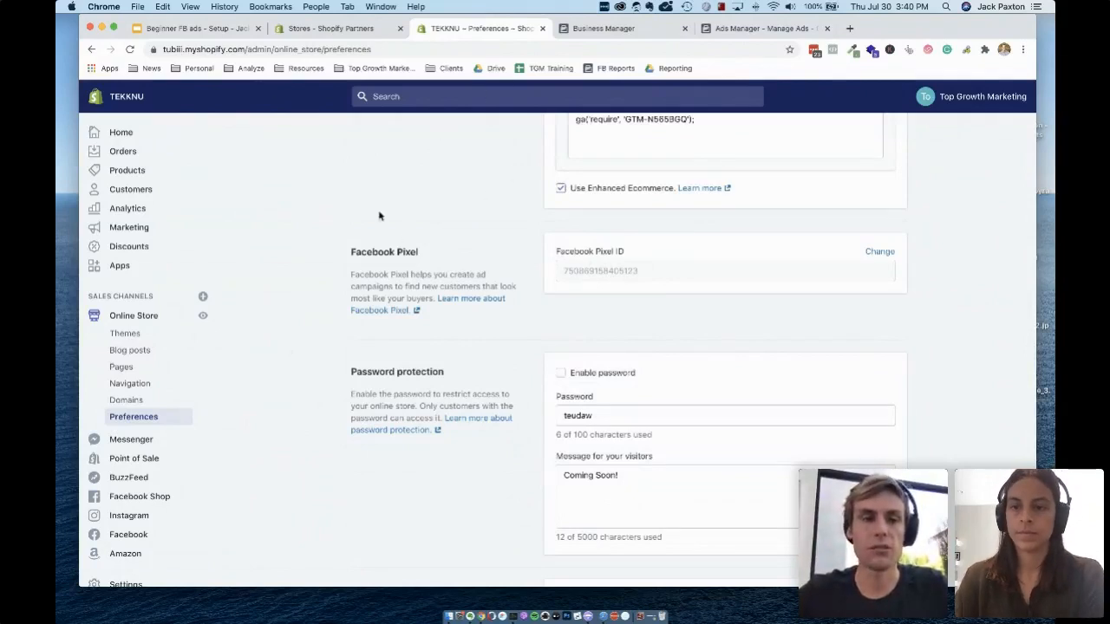
Step: View the live TEKKNU storefront and inspect its tracking with Facebook Pixel Helper
scroll(379, 215, "up", 10)
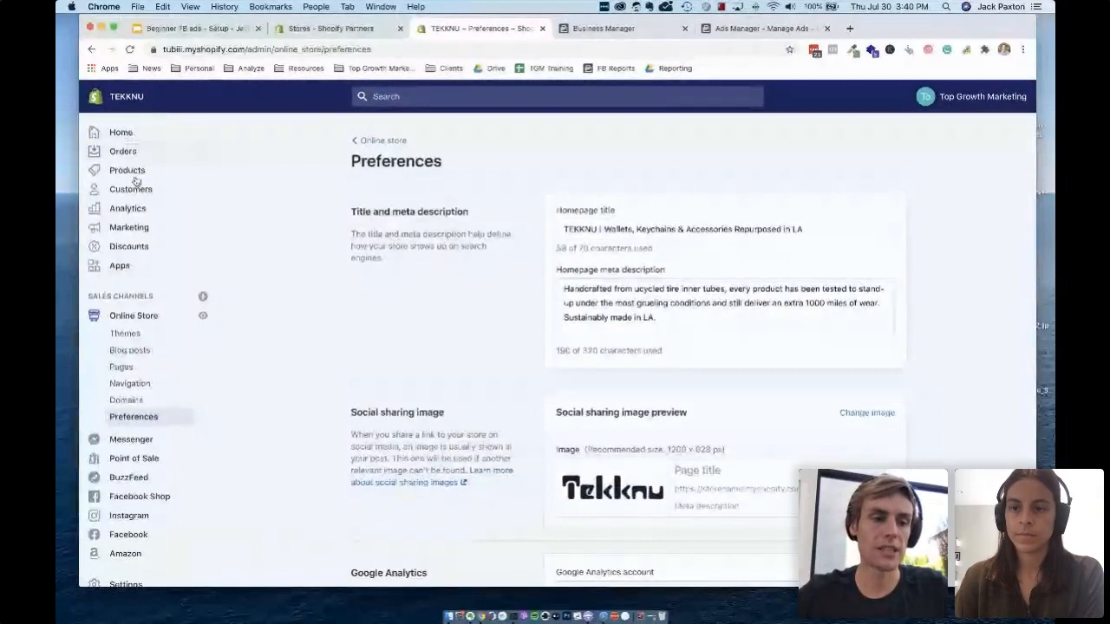
left_click(203, 315)
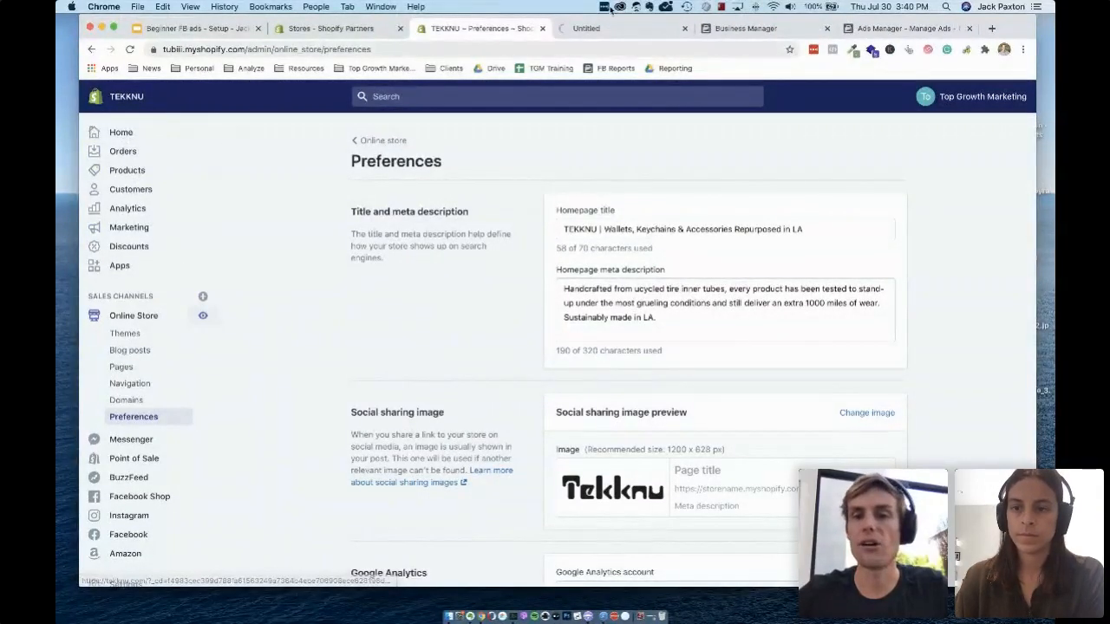
left_click(589, 30)
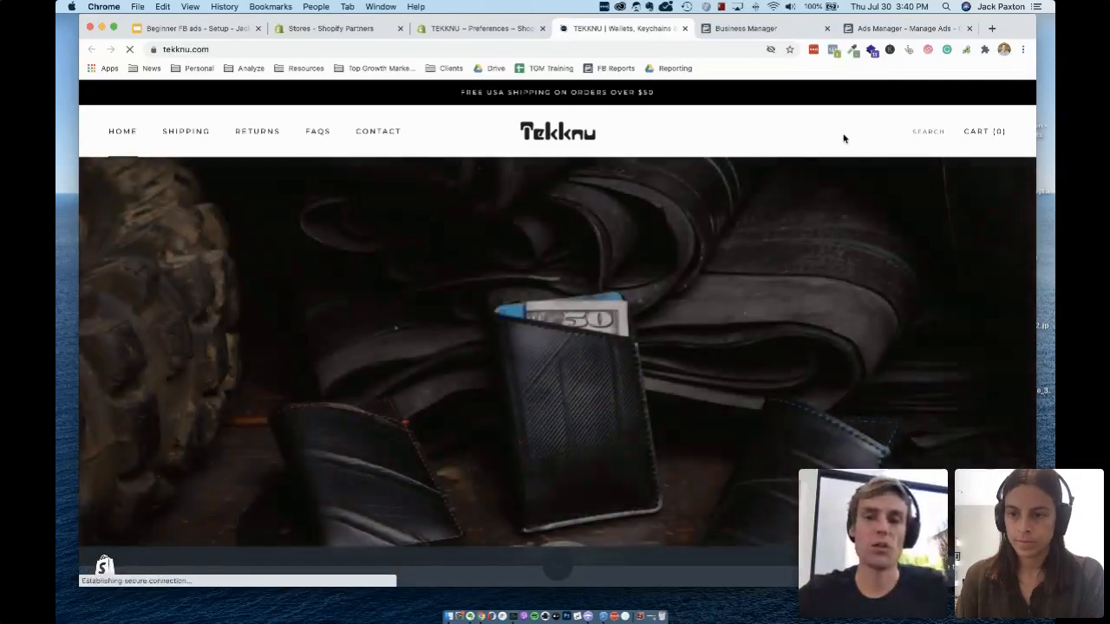
left_click(833, 50)
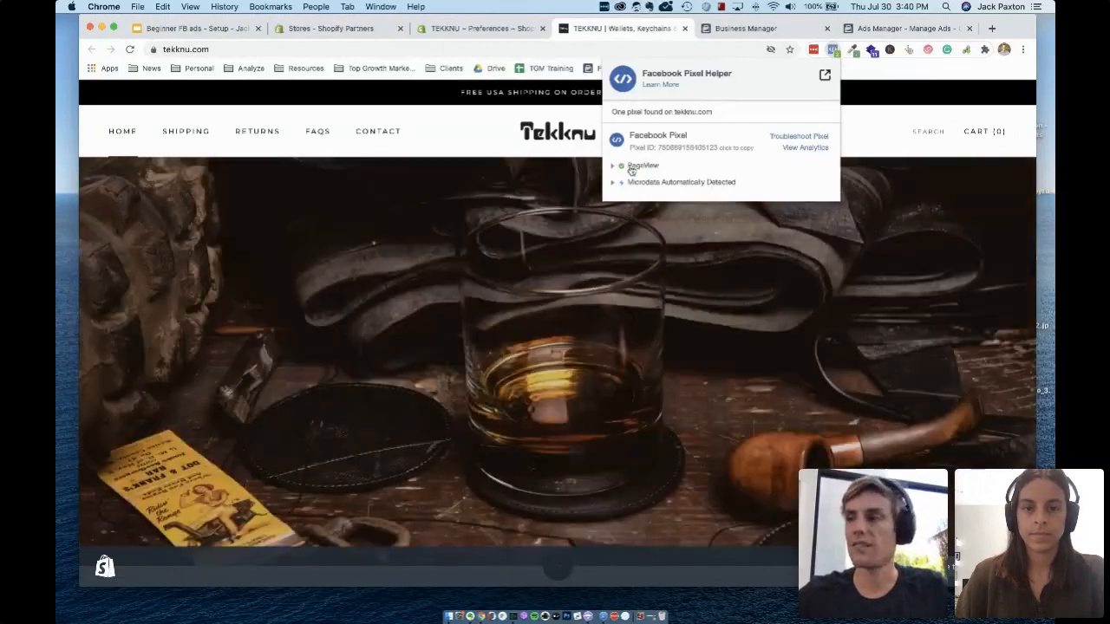
Step: Switch back to the Beginner FB ads setup presentation in Google Slides
left_click(327, 30)
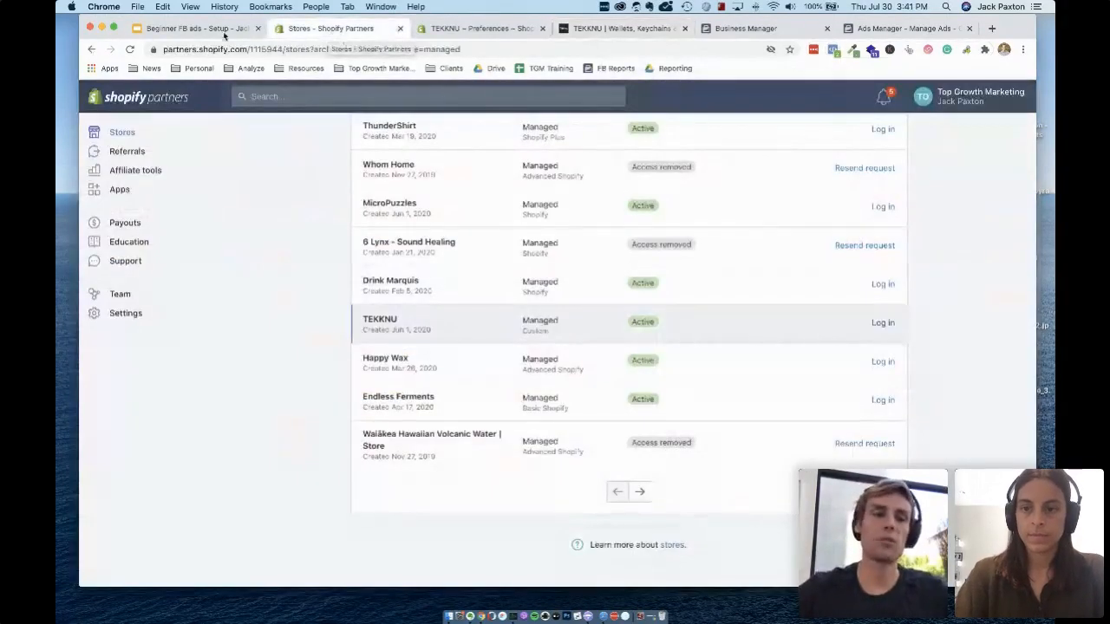
left_click(223, 29)
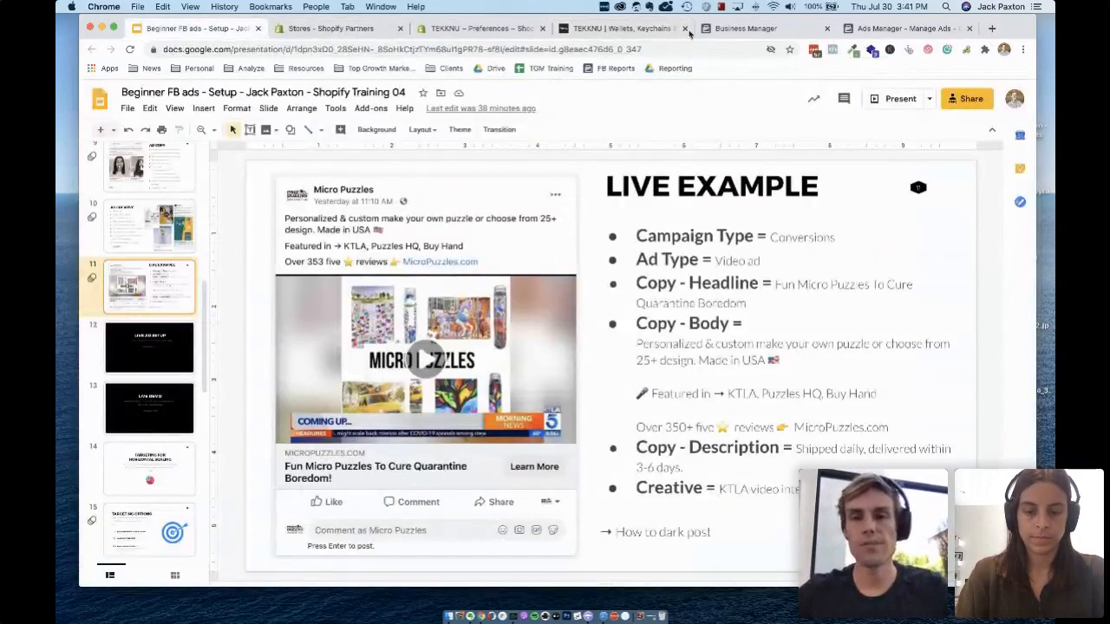
Step: Switch to the US - 18+ ad set in Ads Manager and examine its Dynamic Creative, Offer and Audience settings
left_click(886, 32)
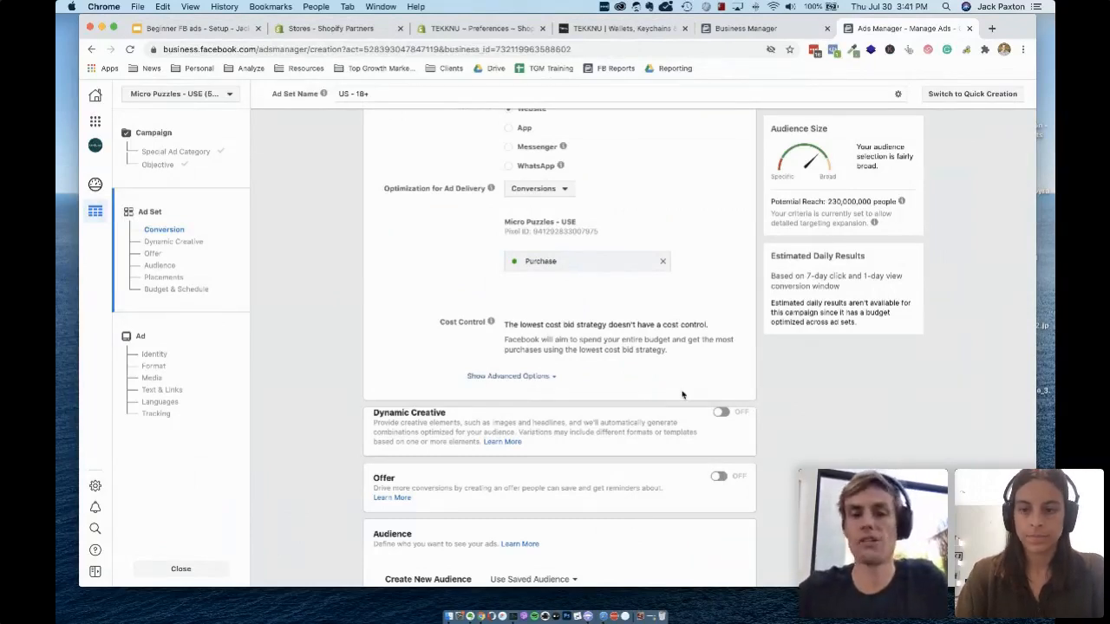
scroll(574, 390, "down", 5)
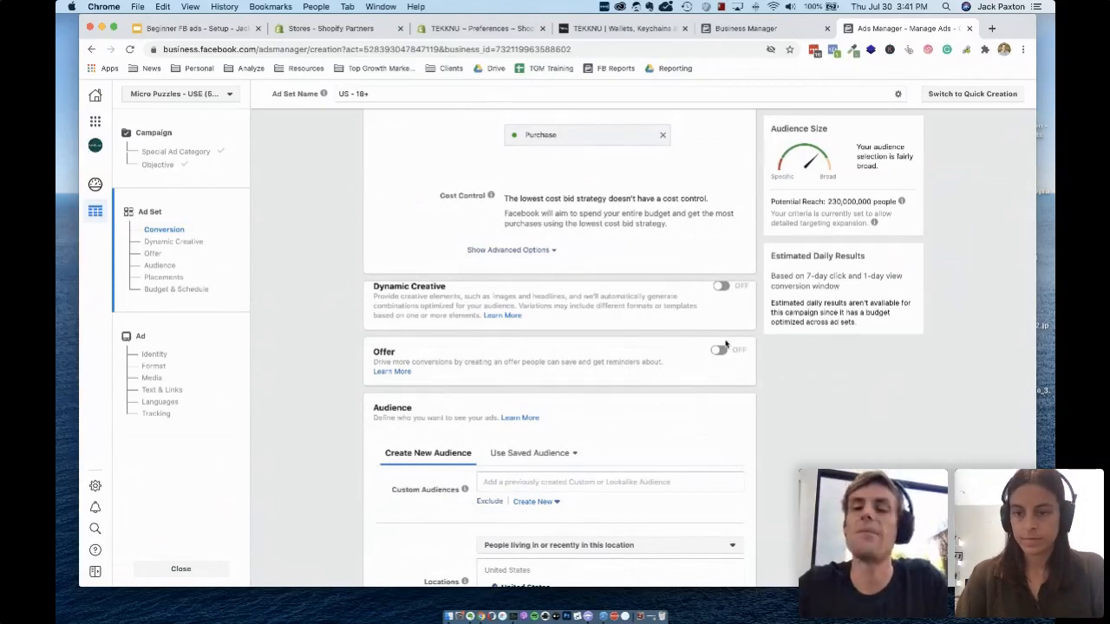
scroll(725, 344, "up", 2)
scroll(725, 344, "down", 3)
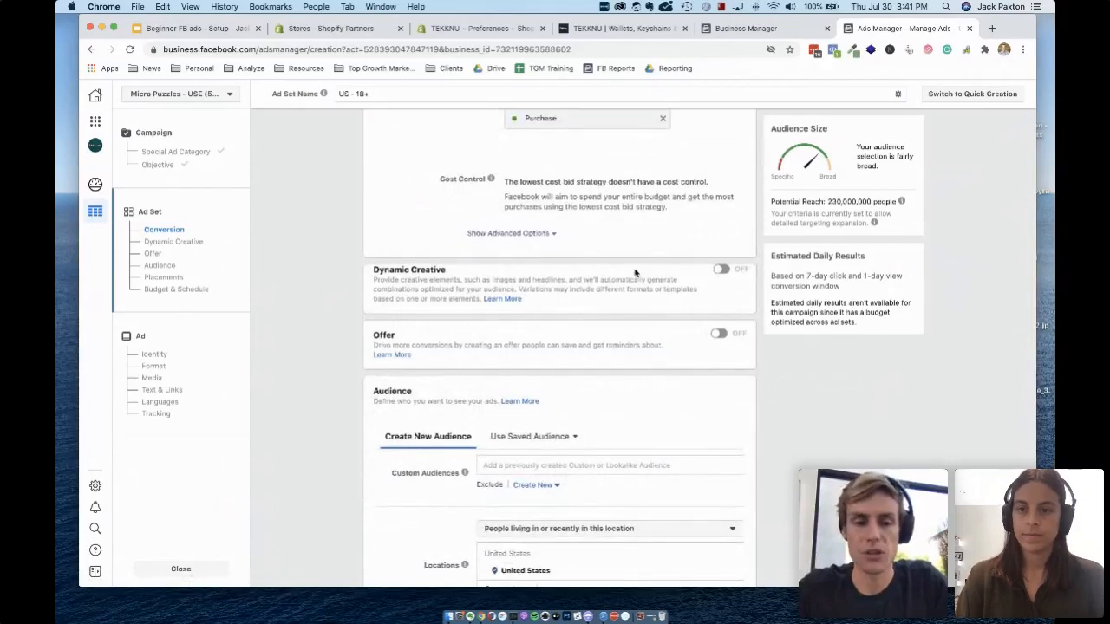
scroll(598, 325, "down", 1)
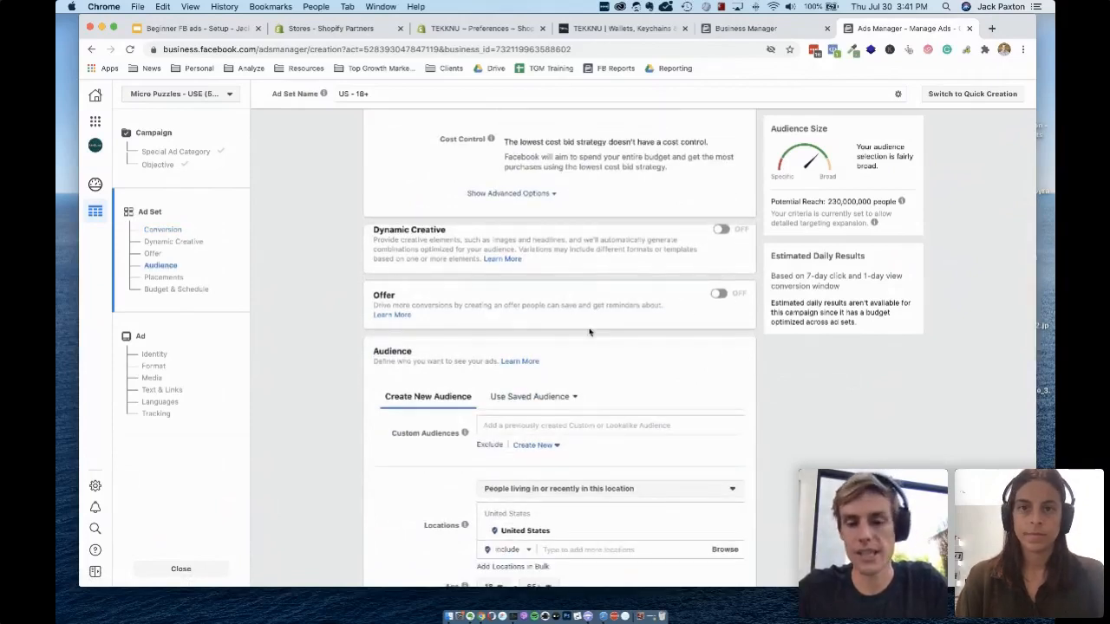
scroll(589, 329, "down", 1)
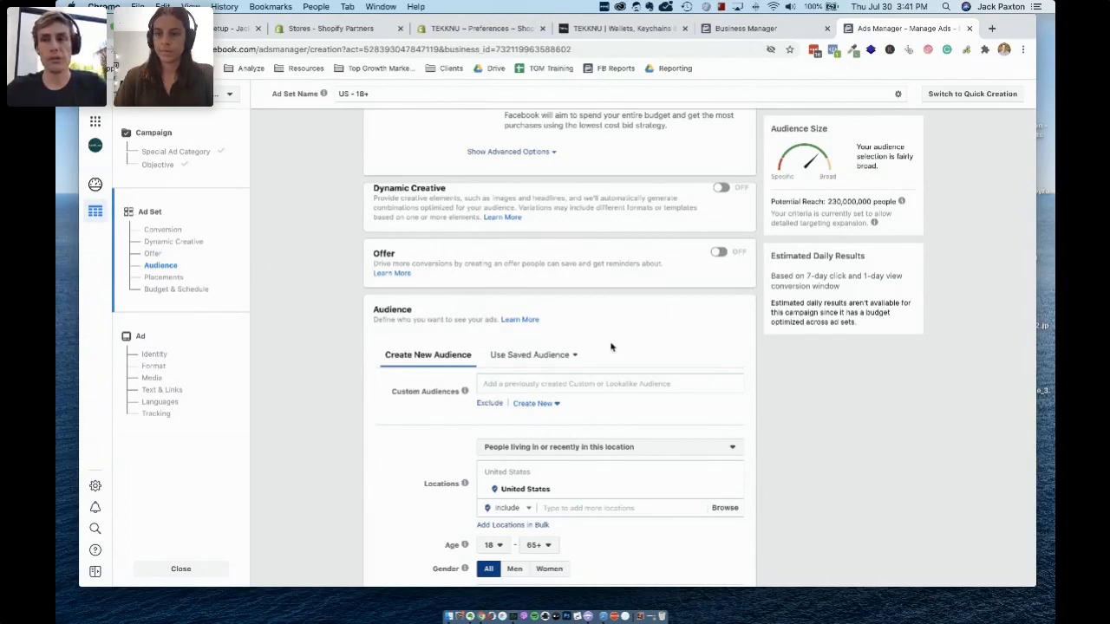
scroll(694, 371, "down", 3)
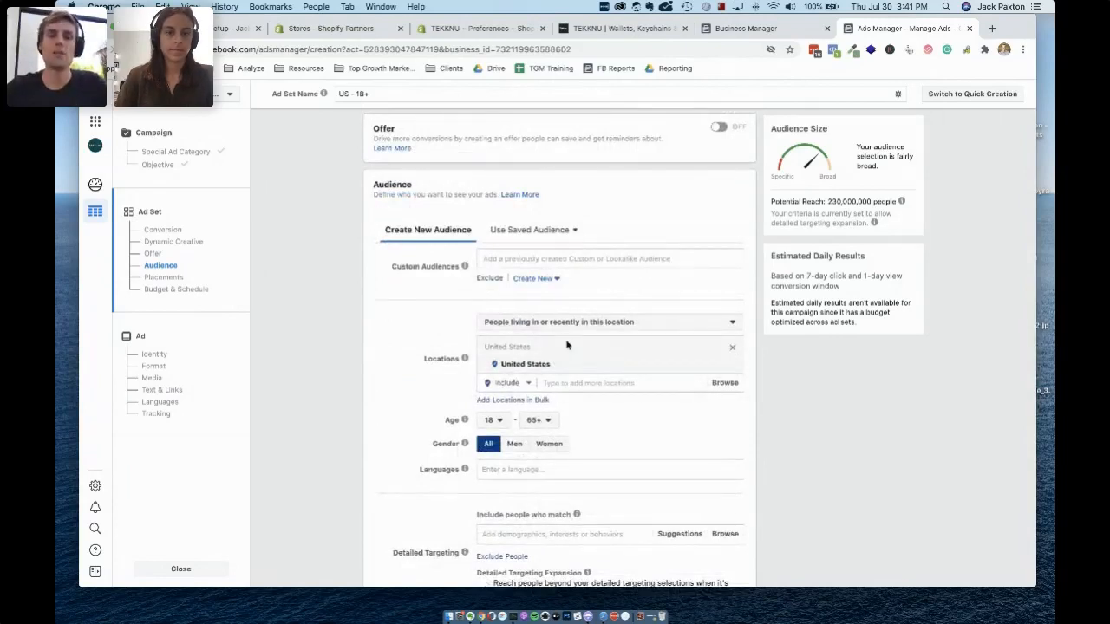
scroll(555, 156, "up", 1)
scroll(682, 175, "down", 3)
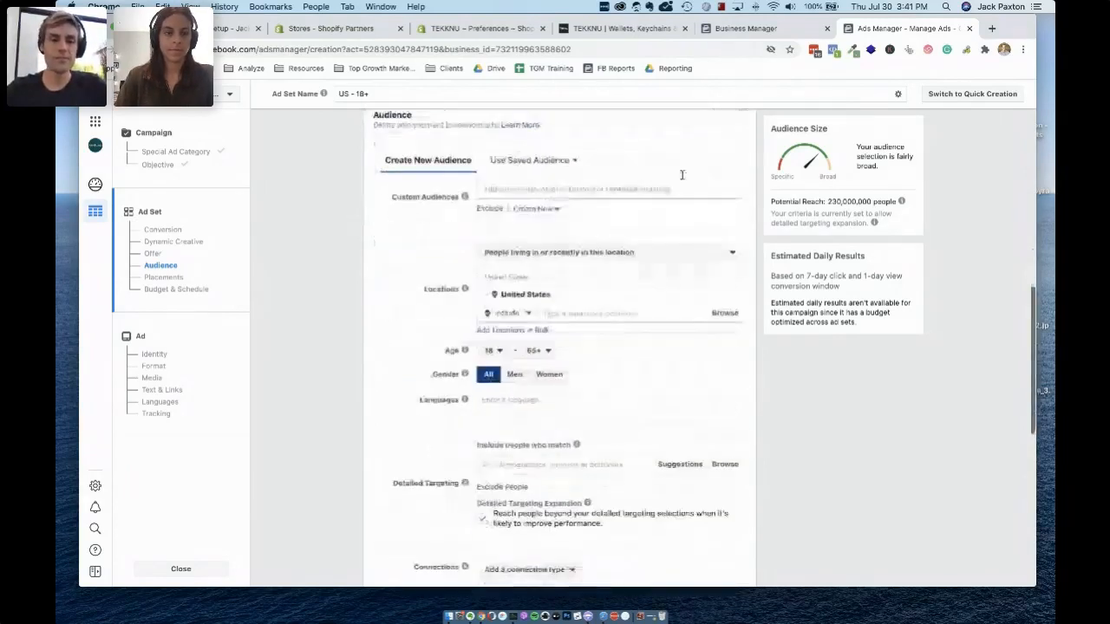
scroll(382, 160, "up", 1)
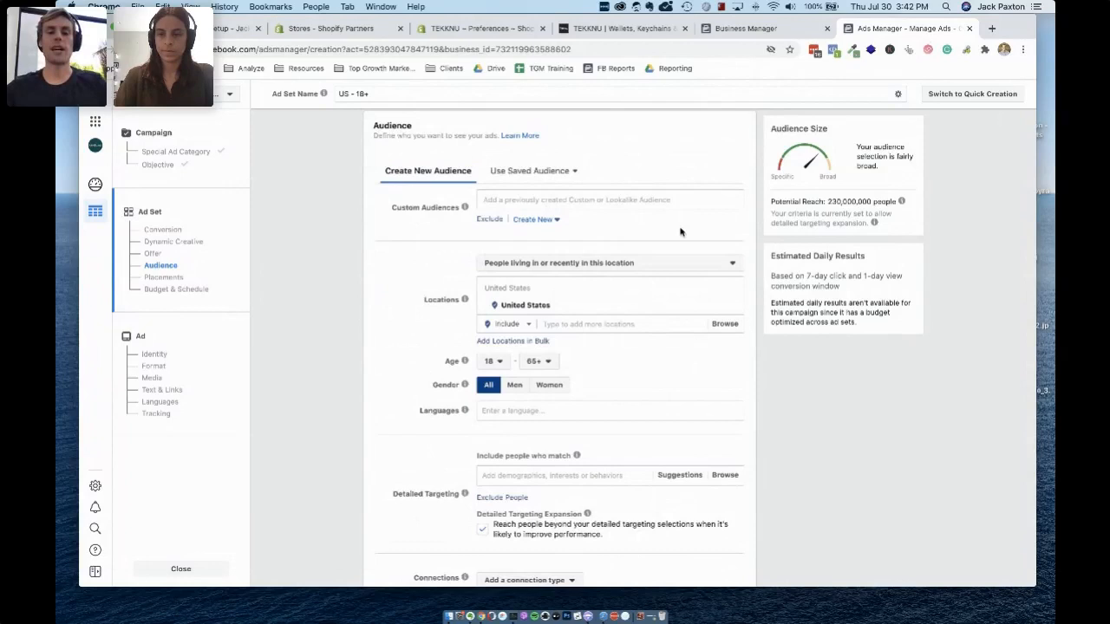
mouse_move(463, 208)
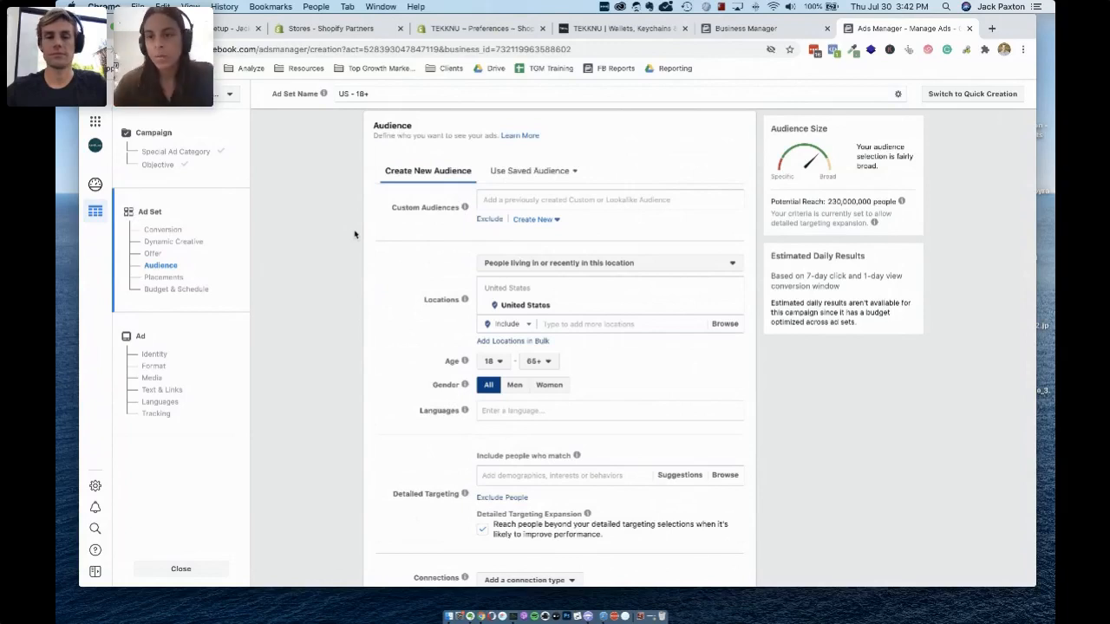
scroll(355, 235, "up", 1)
scroll(355, 235, "down", 1)
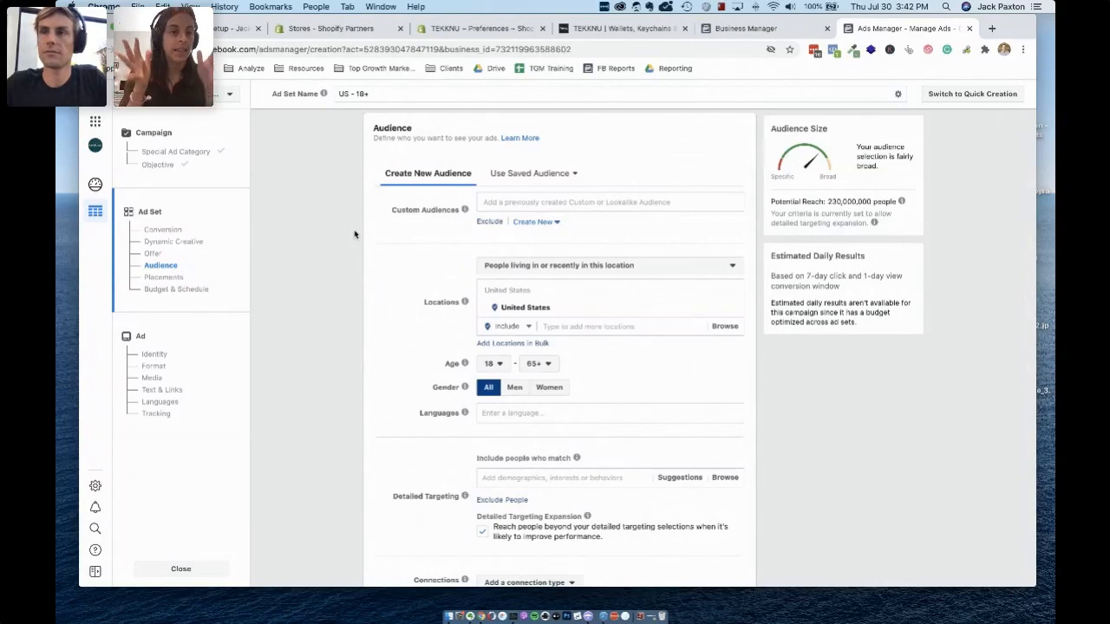
scroll(354, 234, "up", 2)
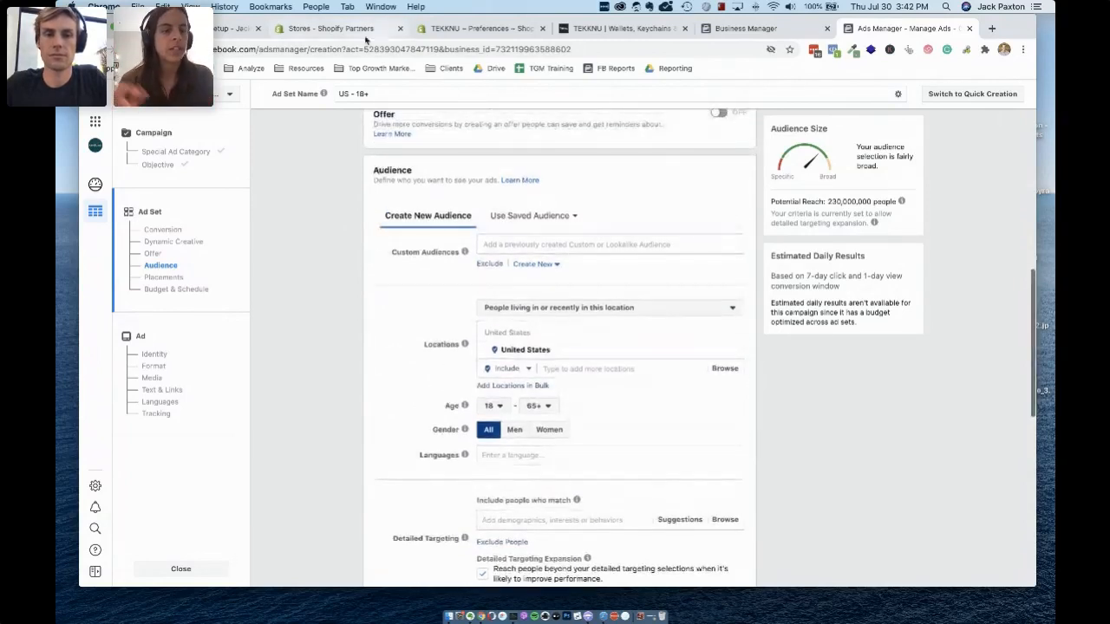
Step: Switch to Business Manager and open the list of ad accounts in Business Settings
left_click(761, 33)
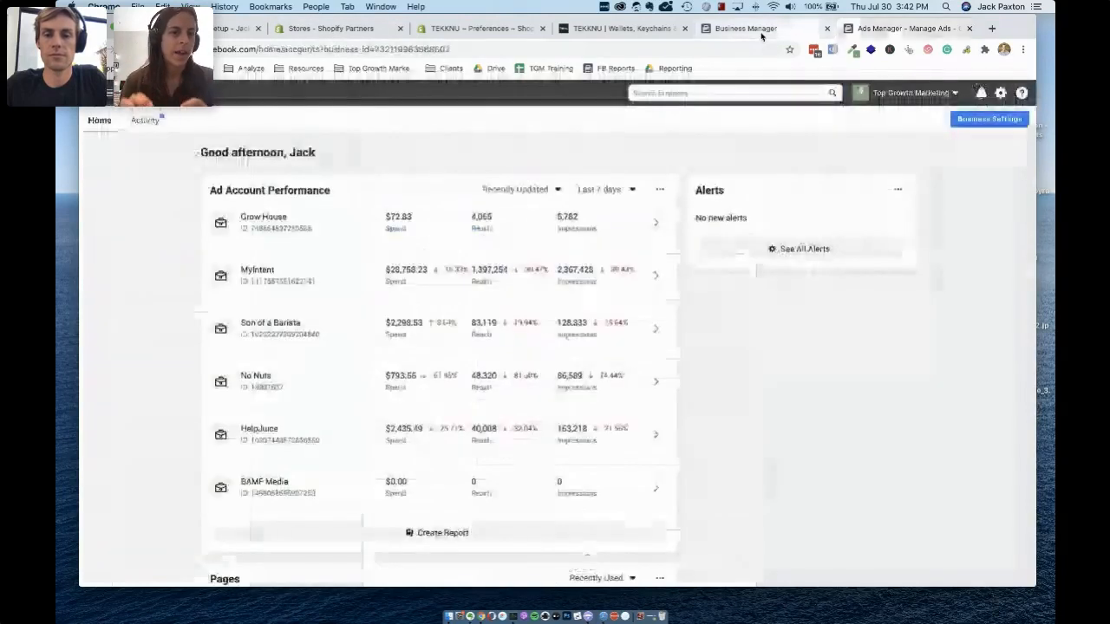
left_click(978, 121)
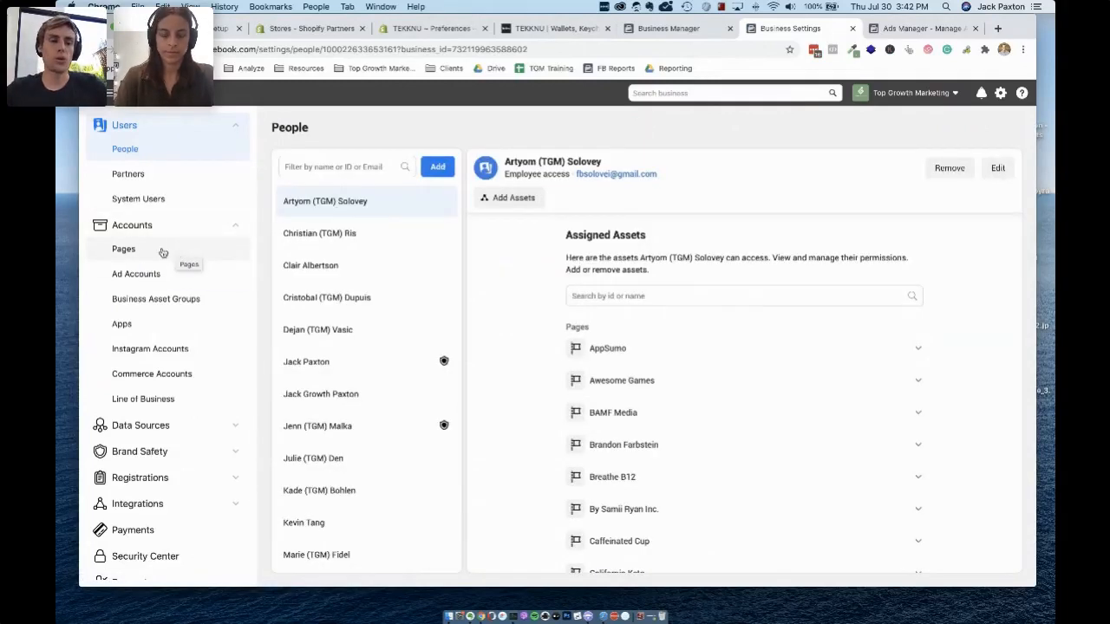
left_click(141, 273)
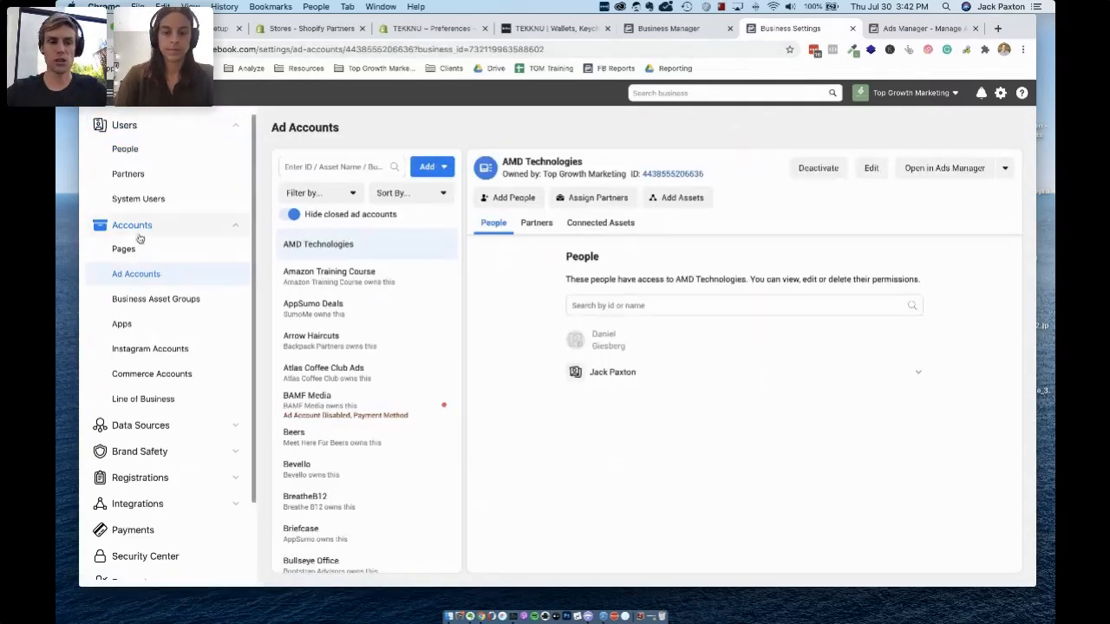
Step: Search the ad accounts for "mic", select Micro Puzzles - USE, and view its campaigns in Ads Manager before returning to Business Settings
left_click(330, 167)
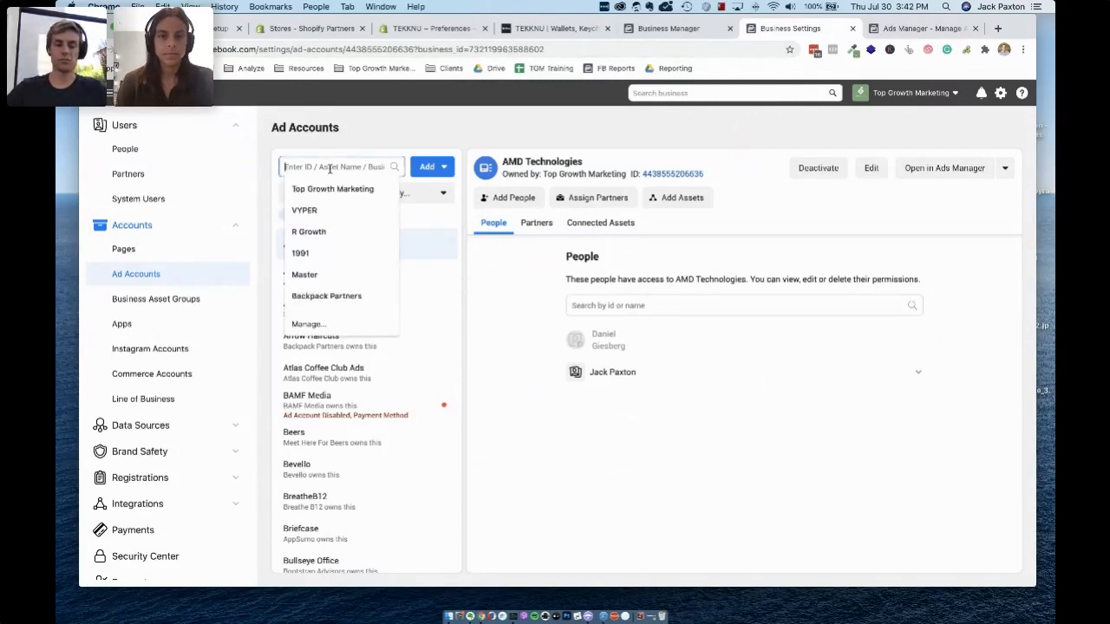
type("mic")
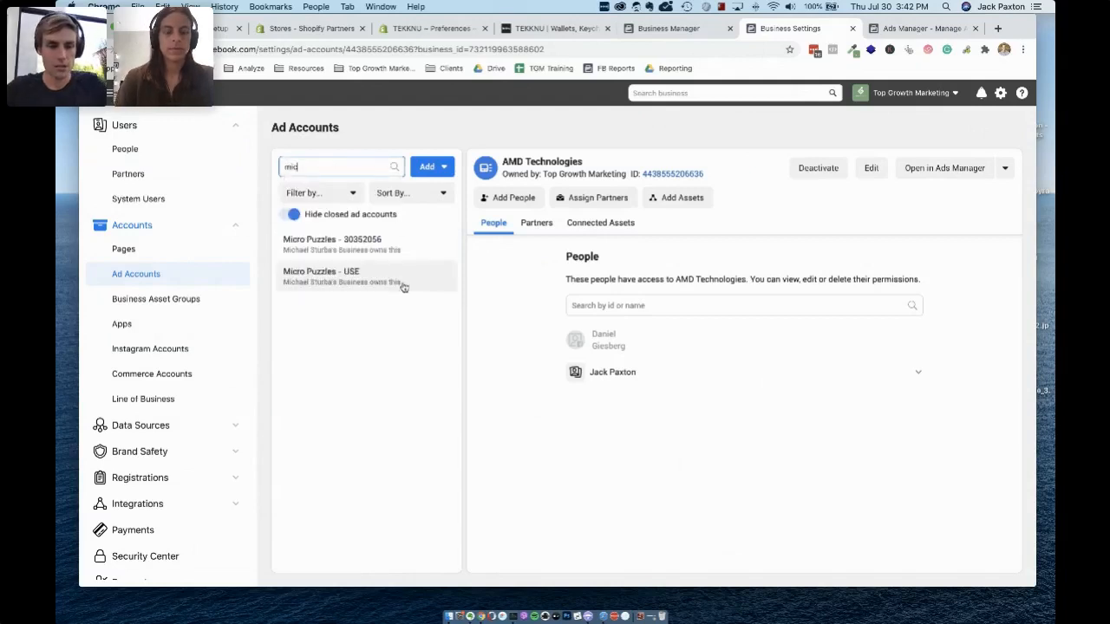
left_click(407, 284)
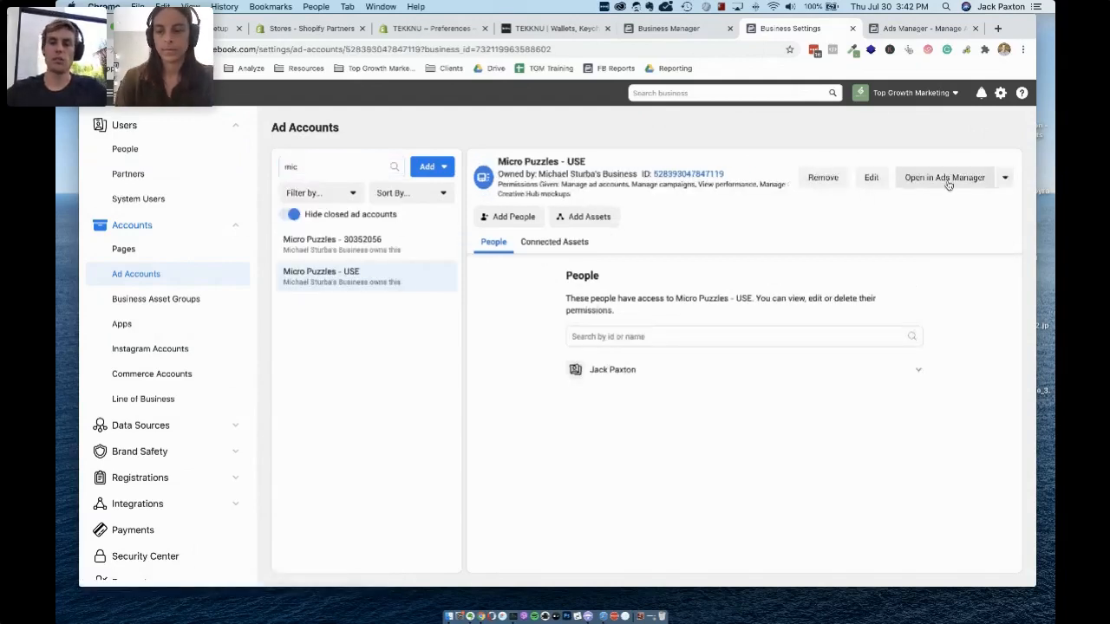
left_click(952, 188)
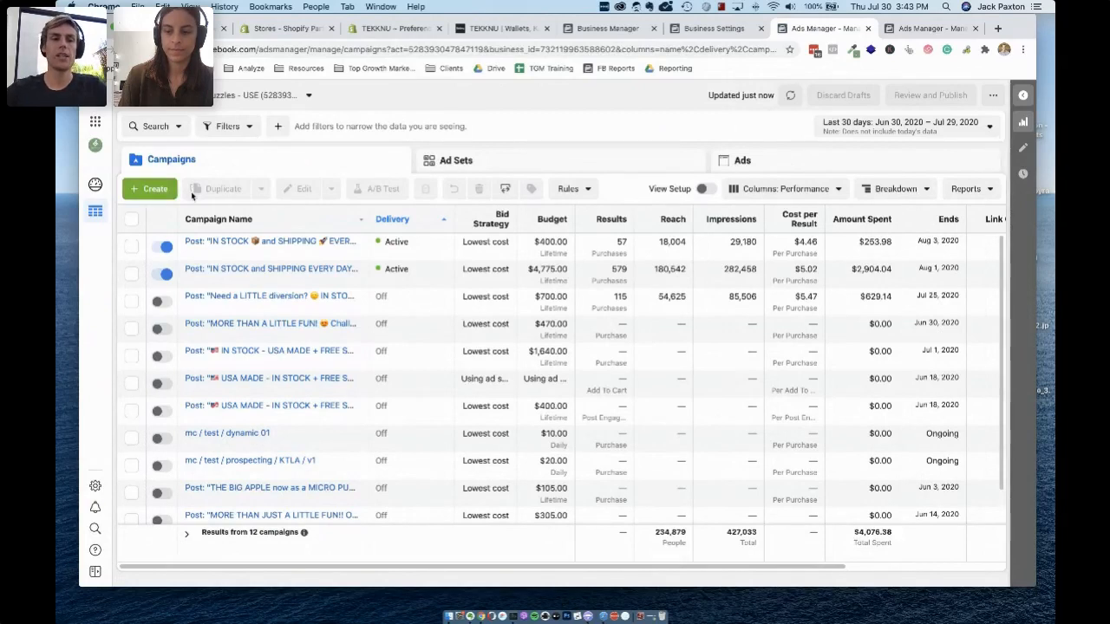
left_click(868, 28)
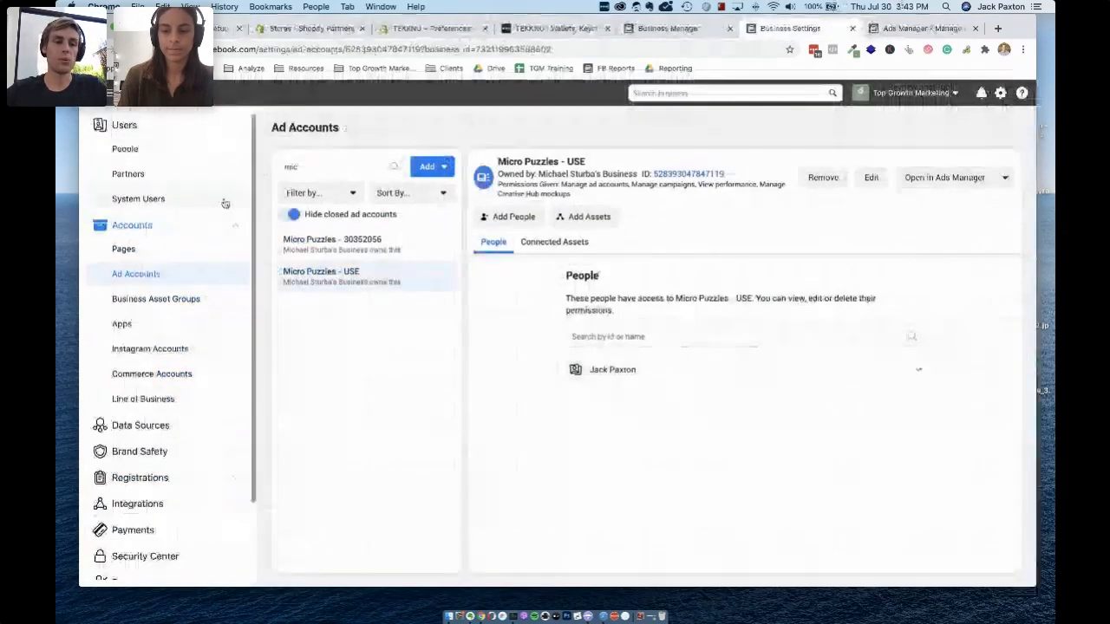
Step: Search the business's Facebook pages for "micro", select Micro Puzzles, and briefly open the live page before returning to Business Settings
left_click(151, 260)
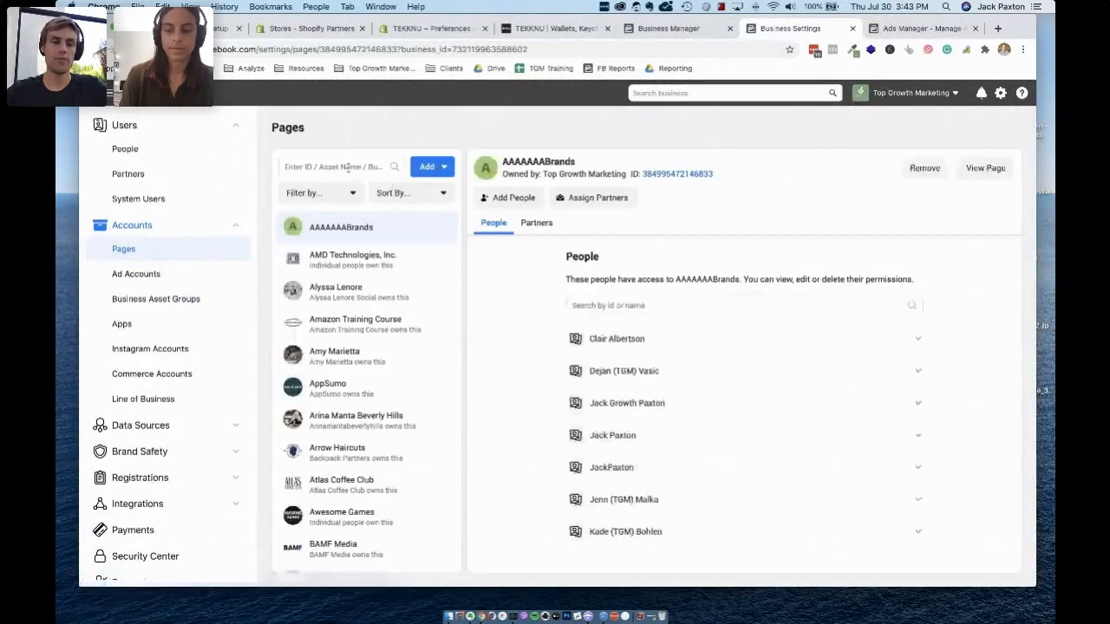
left_click(343, 165)
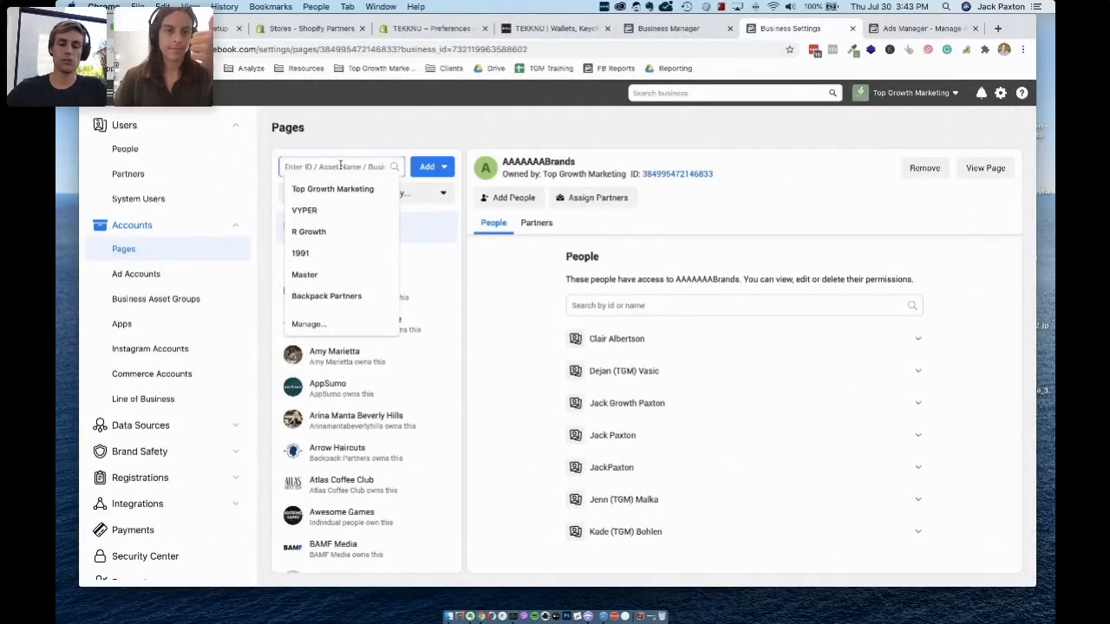
type("micro")
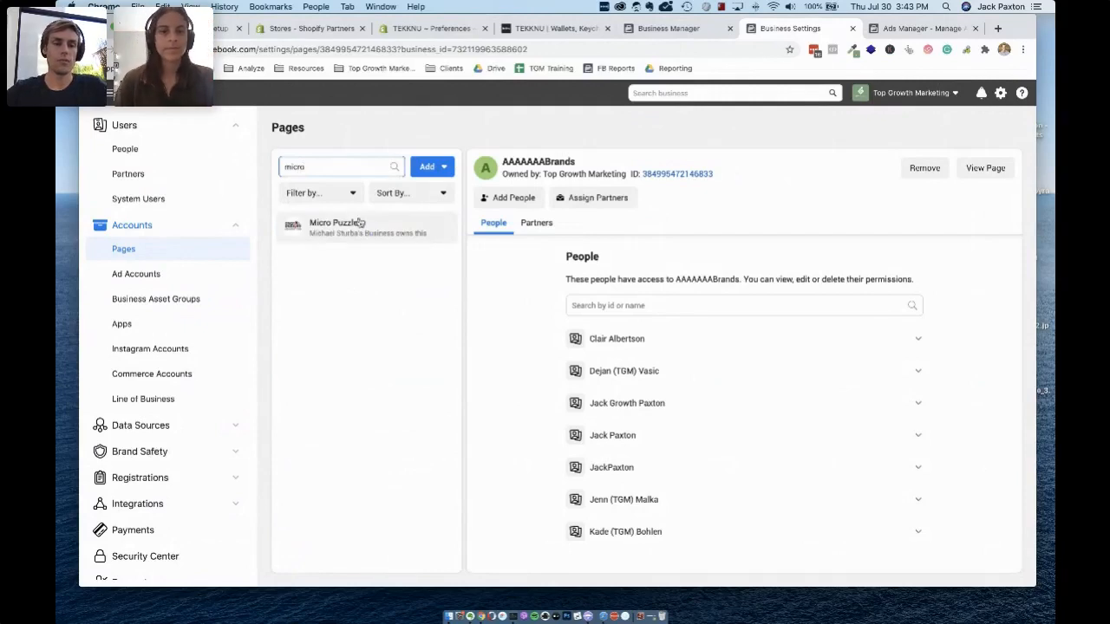
left_click(360, 223)
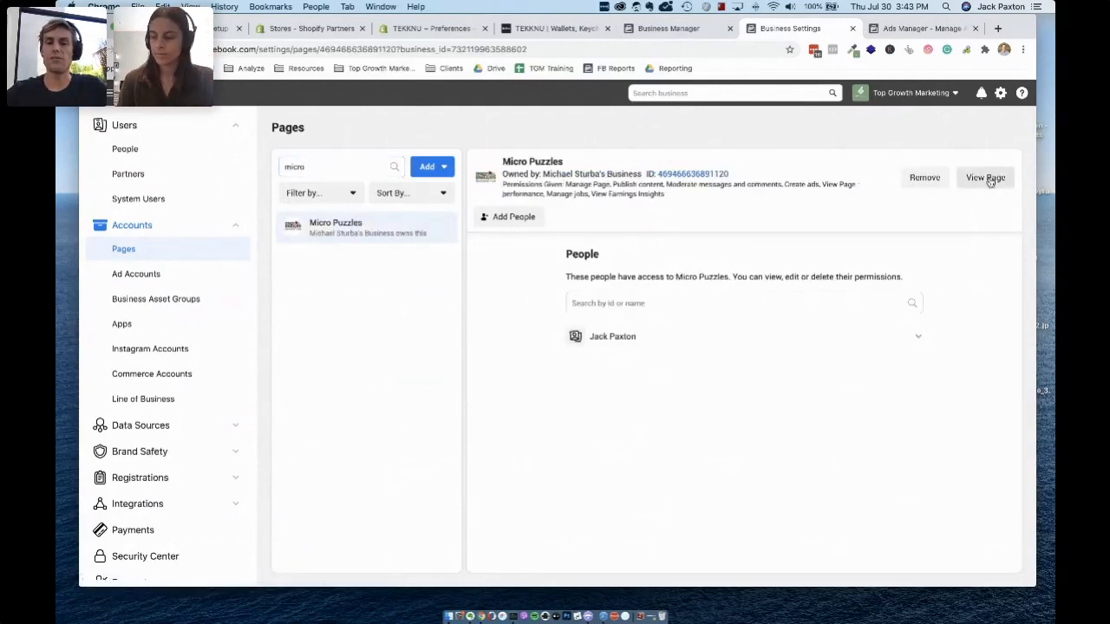
left_click(986, 178)
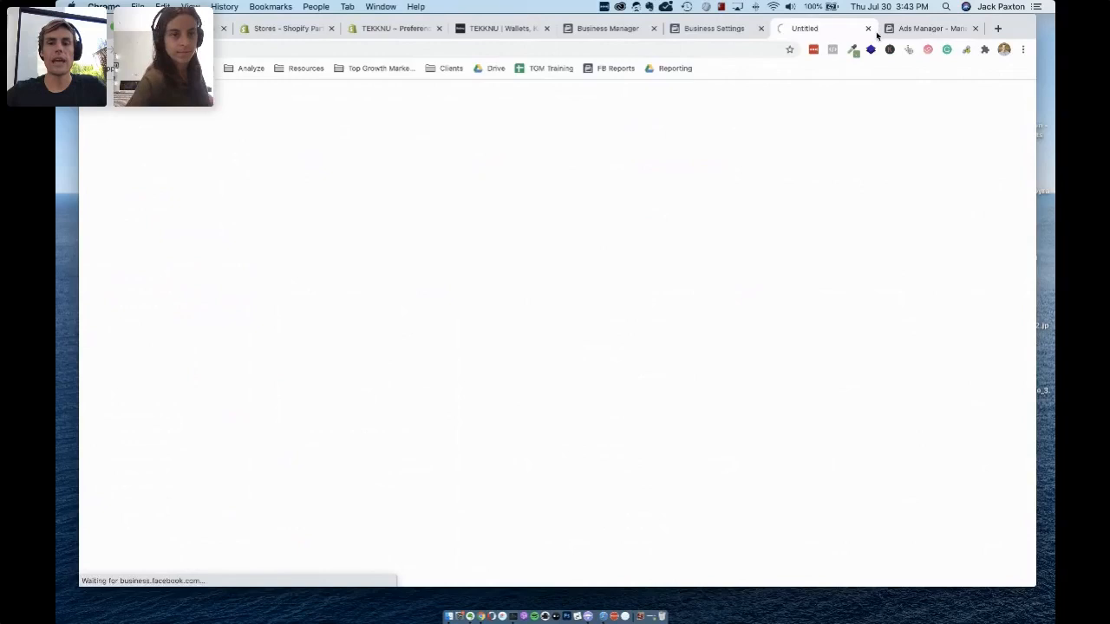
left_click(866, 28)
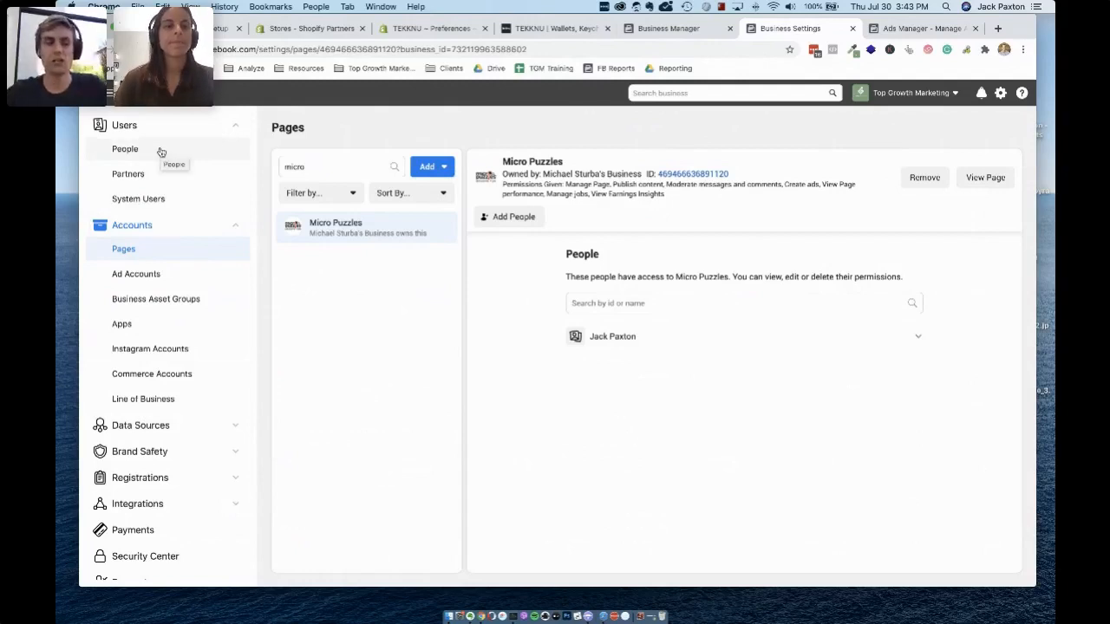
Step: Search the data source pixels for "micro", select Micro Puzzles - USE, and view its event activity in Events Manager
left_click(165, 427)
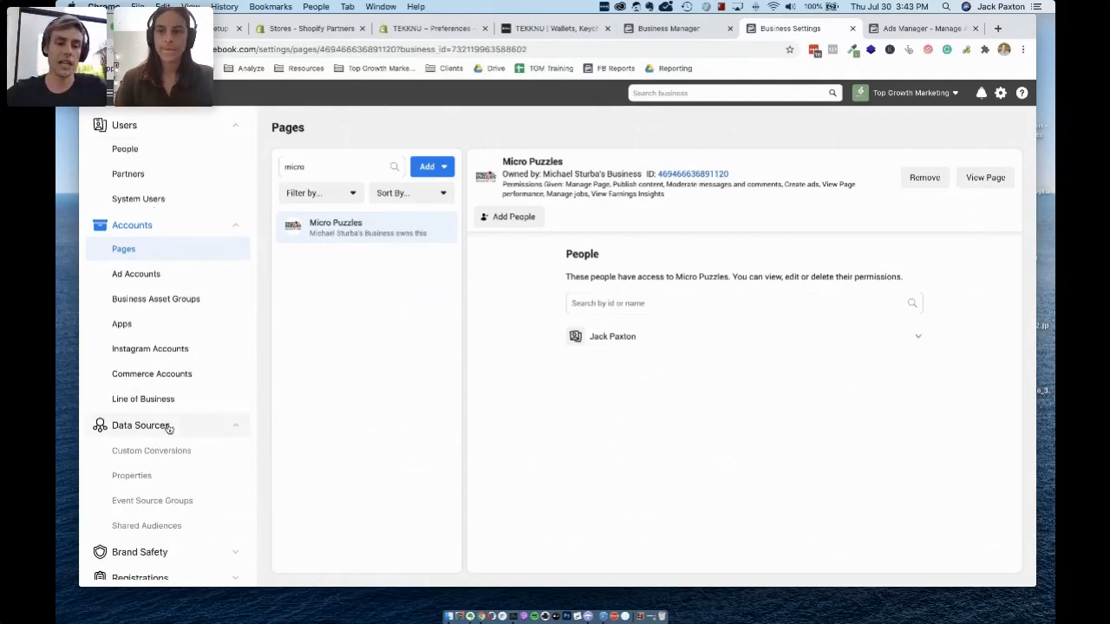
left_click(144, 474)
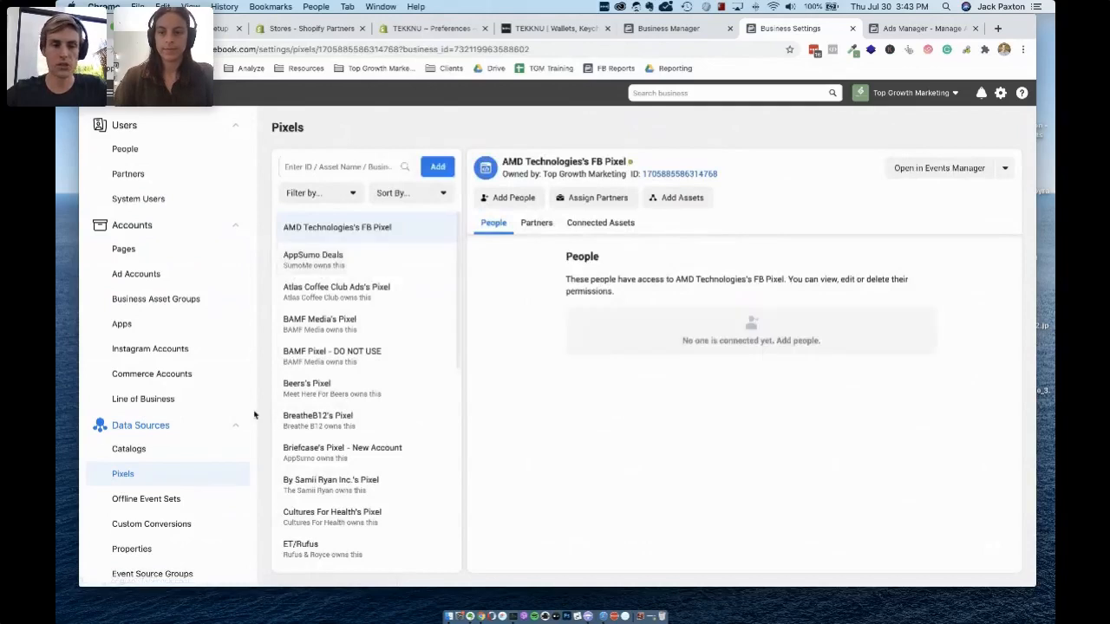
left_click(358, 167)
type("micro")
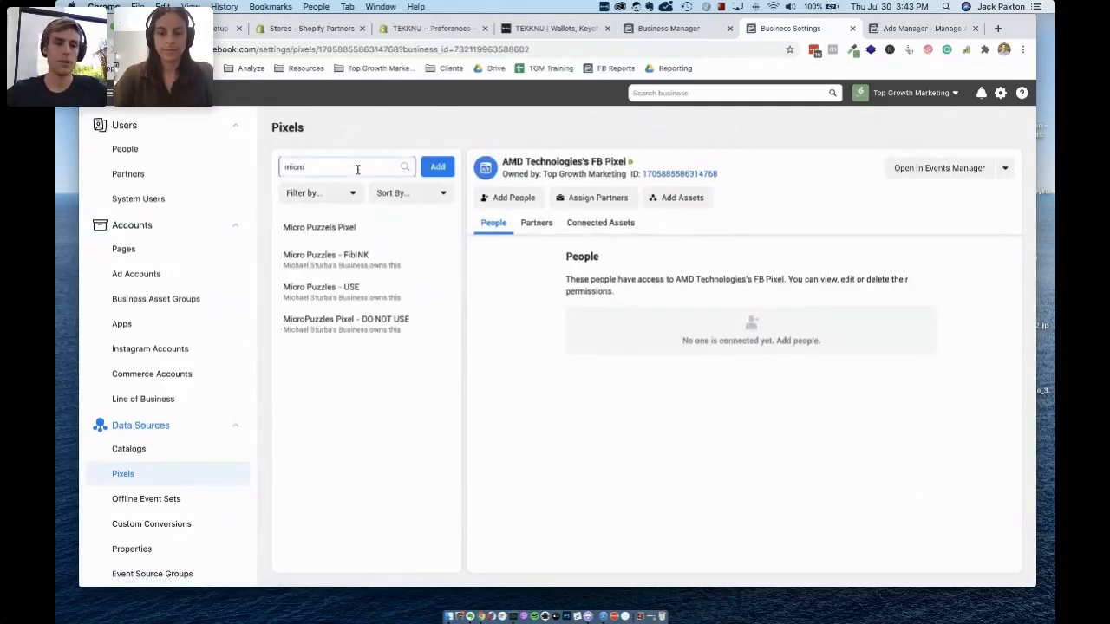
left_click(396, 288)
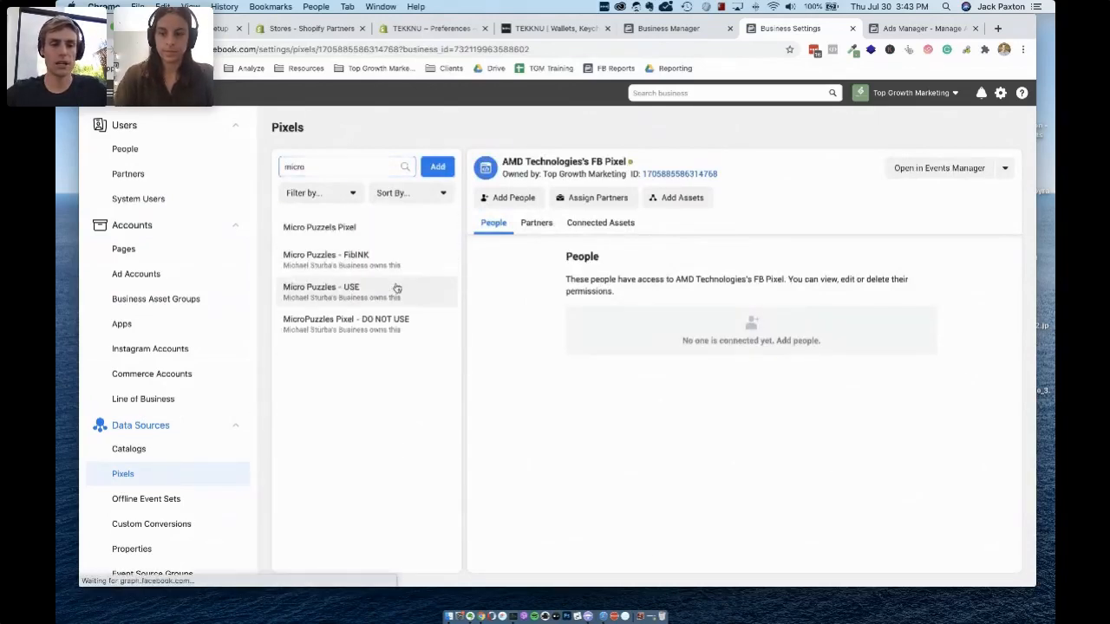
left_click(965, 173)
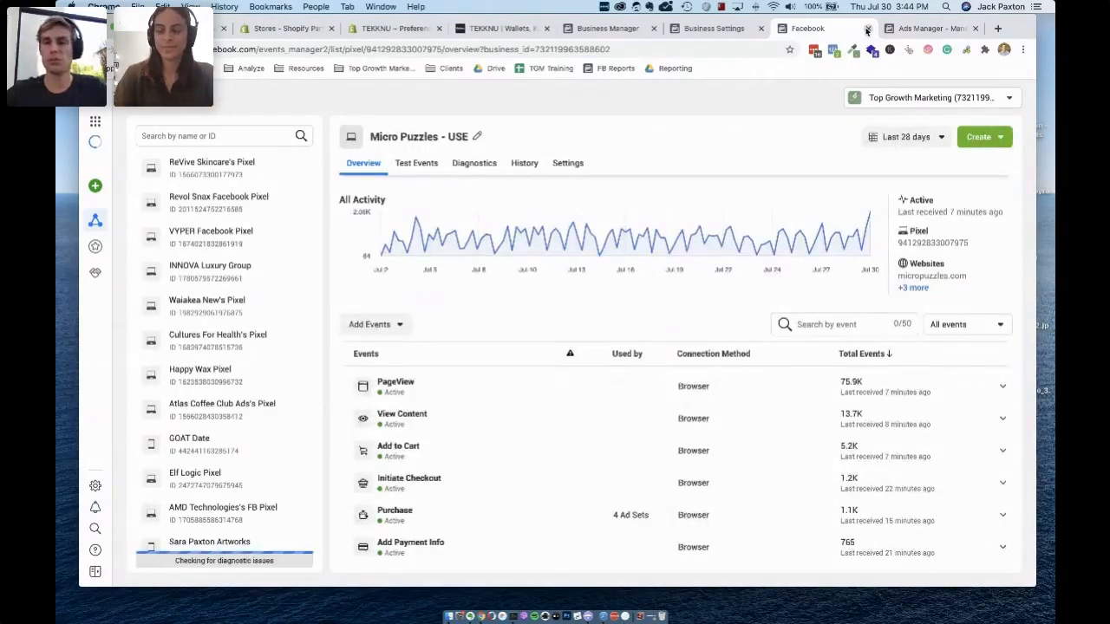
left_click(866, 28)
Step: Return to the Business Settings ad accounts and browse the list
left_click(816, 29)
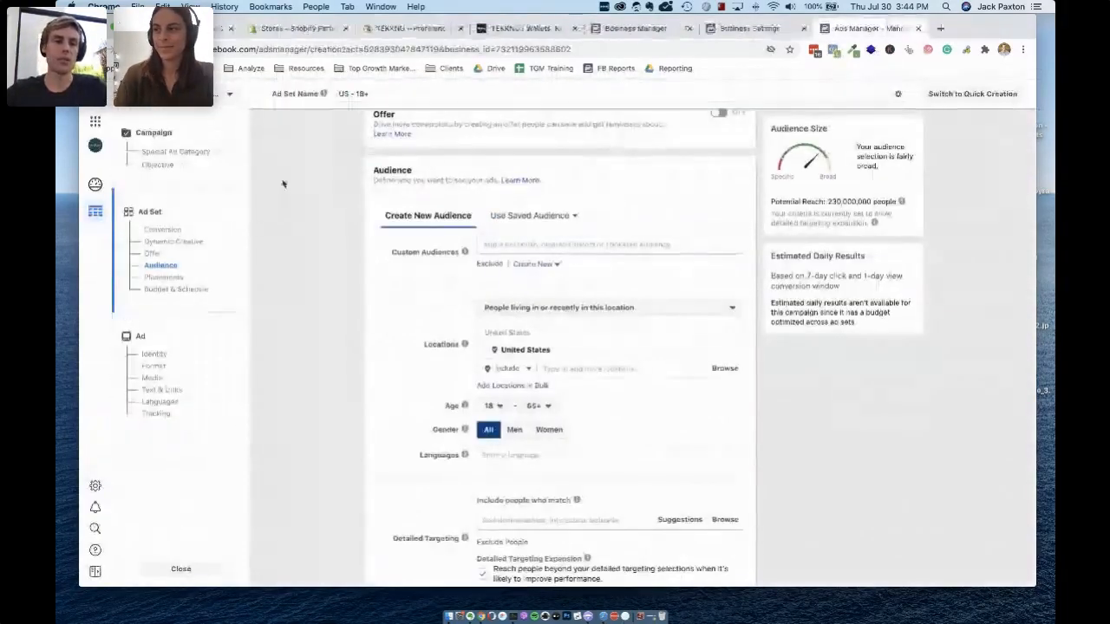
left_click(674, 30)
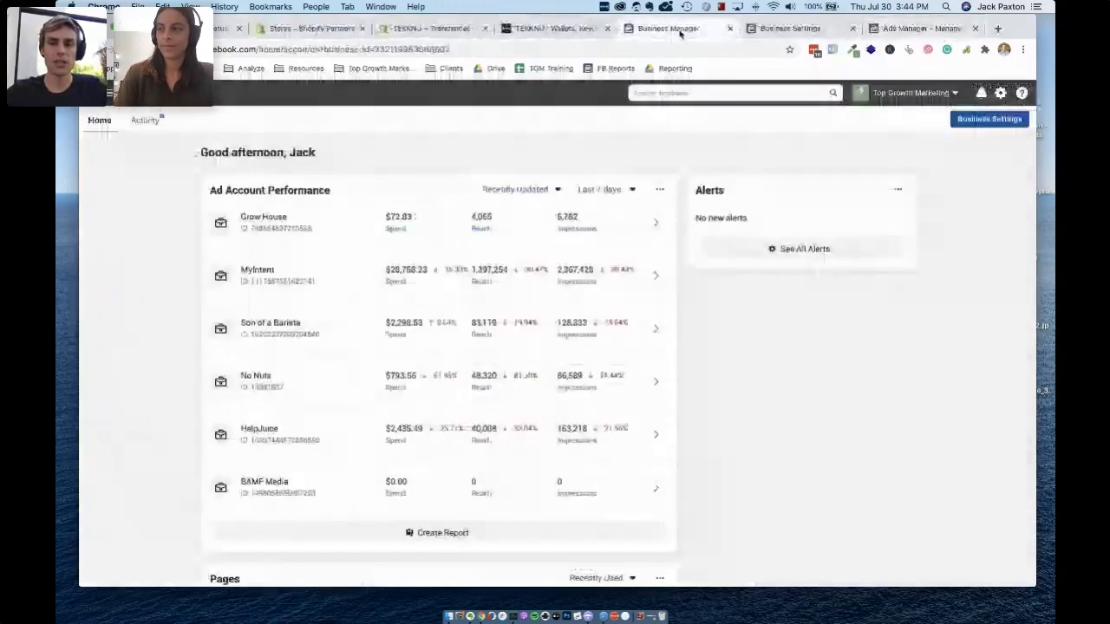
left_click(789, 30)
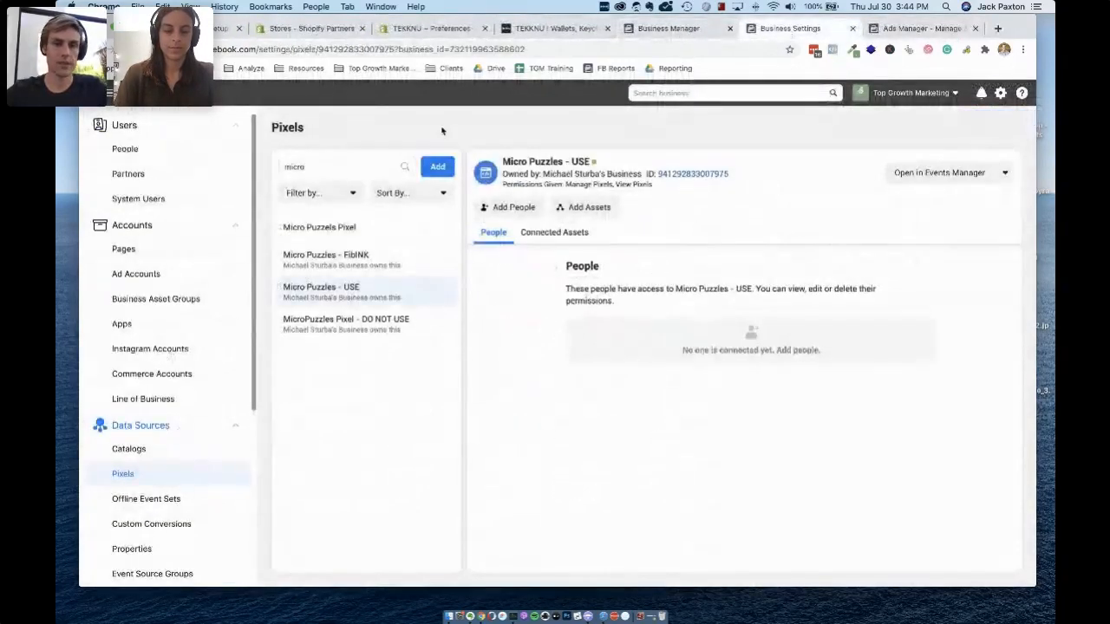
left_click(147, 277)
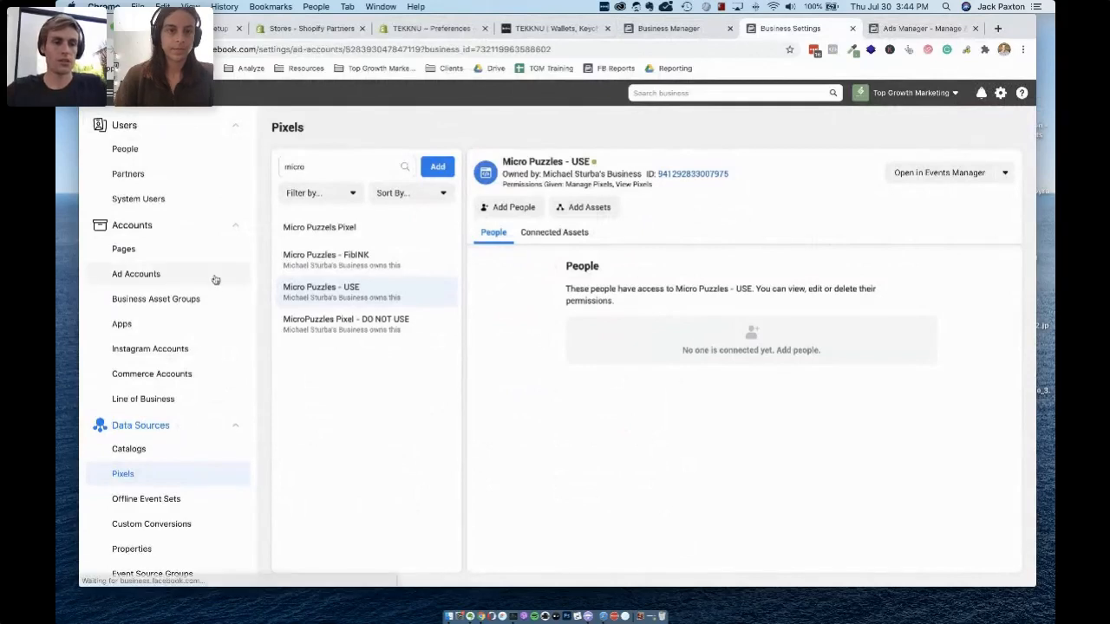
scroll(389, 329, "down", 2)
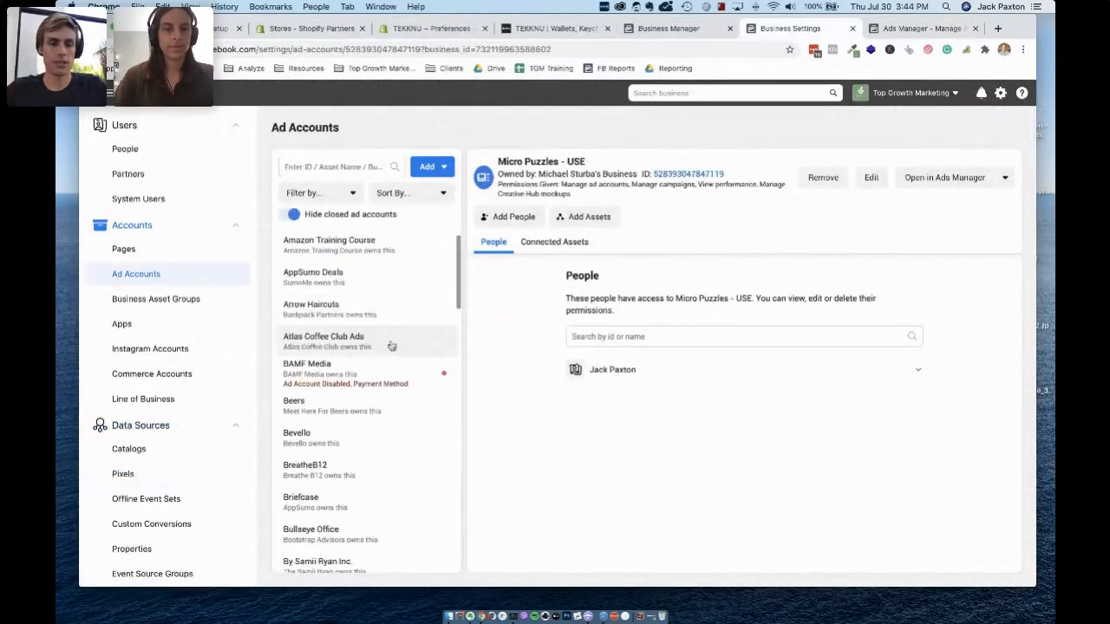
Step: Open the Micro Puzzles - USE ad account in Ads Manager and look through the shortcuts and Manage Business entries of the business tools
left_click(333, 166)
left_click(963, 178)
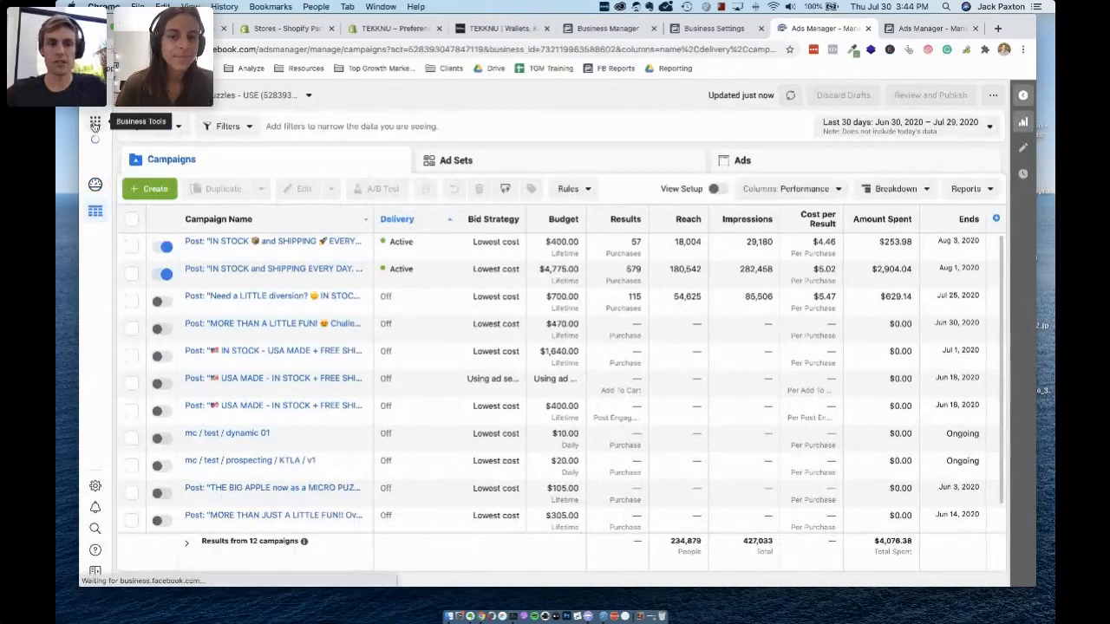
left_click(95, 124)
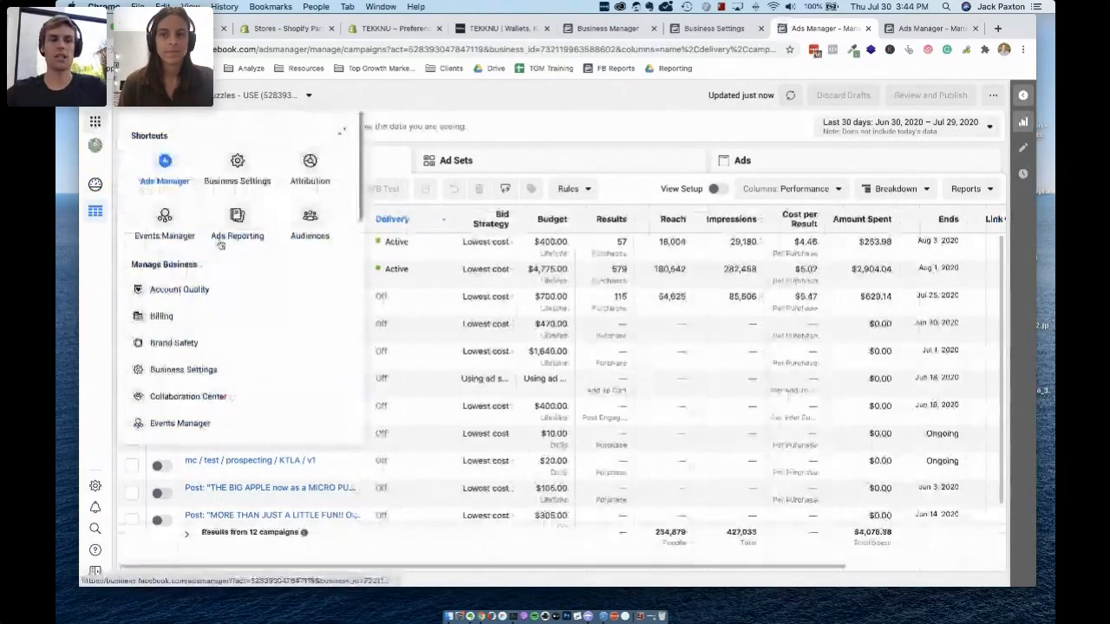
scroll(169, 330, "down", 1)
scroll(169, 329, "down", 5)
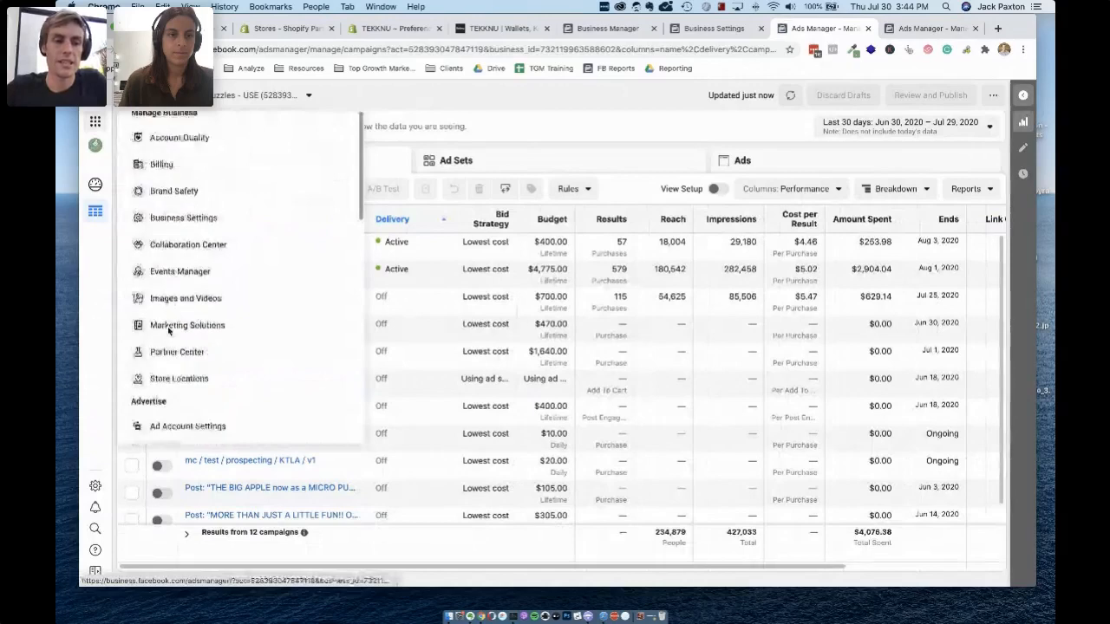
scroll(167, 332, "up", 4)
scroll(167, 329, "up", 3)
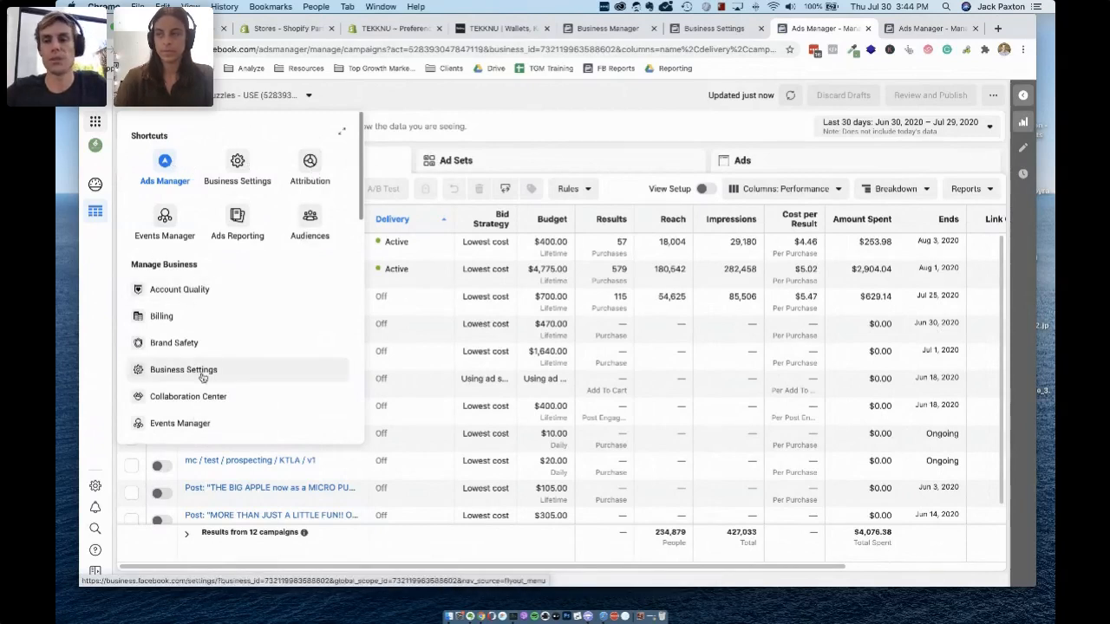
scroll(195, 304, "down", 2)
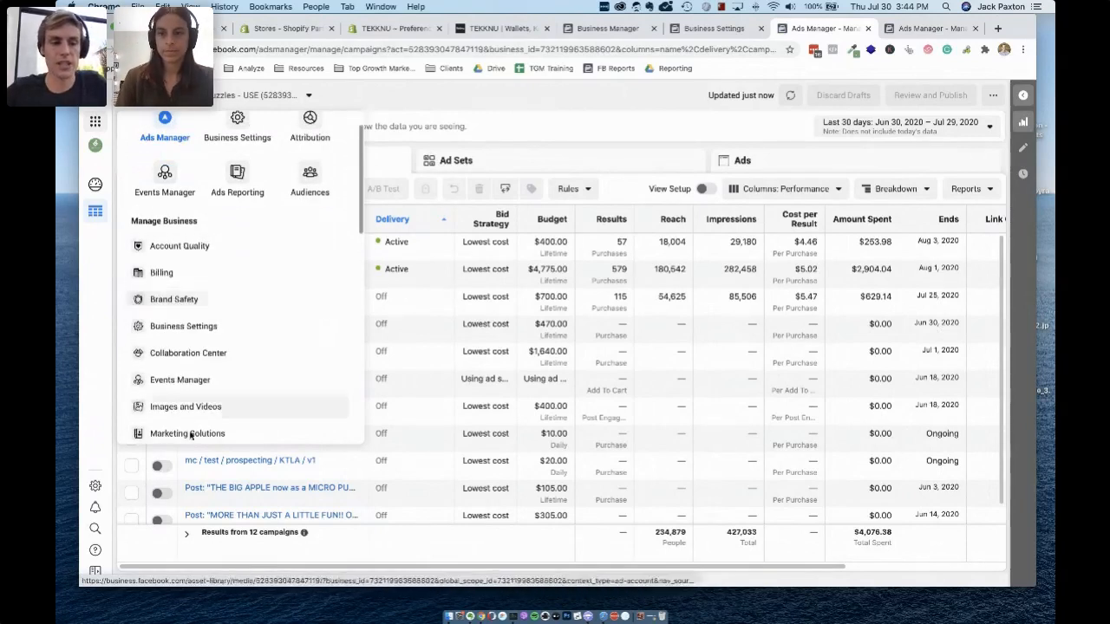
scroll(226, 180, "up", 2)
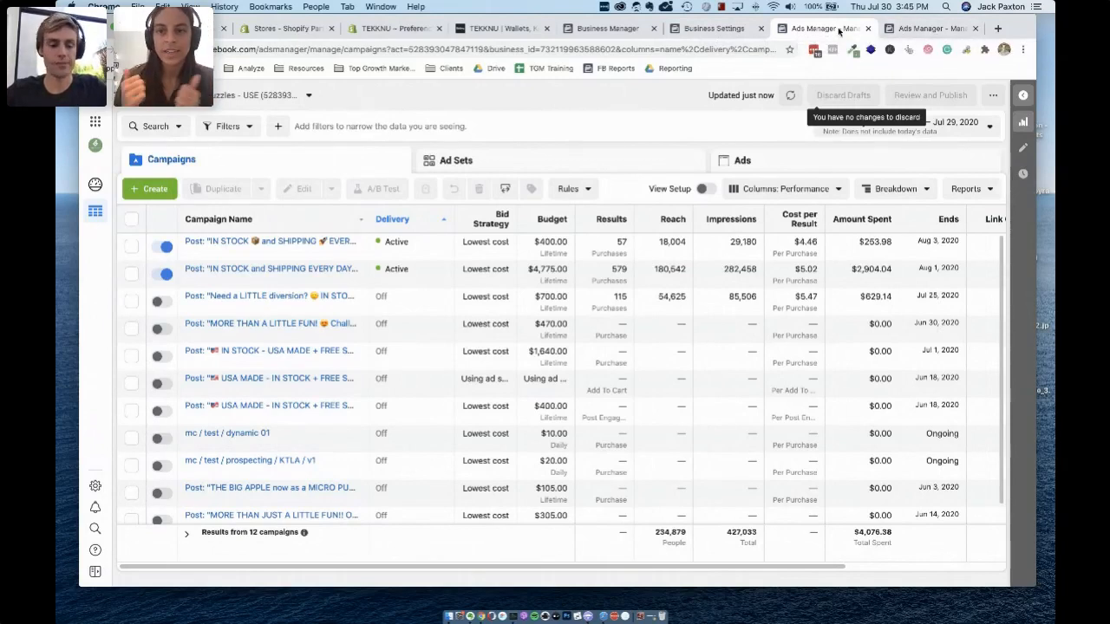
Step: Close the extra Ads Manager page, briefly check the Business Manager home, and return to the Custom Audiences setting of the ad set draft
left_click(867, 29)
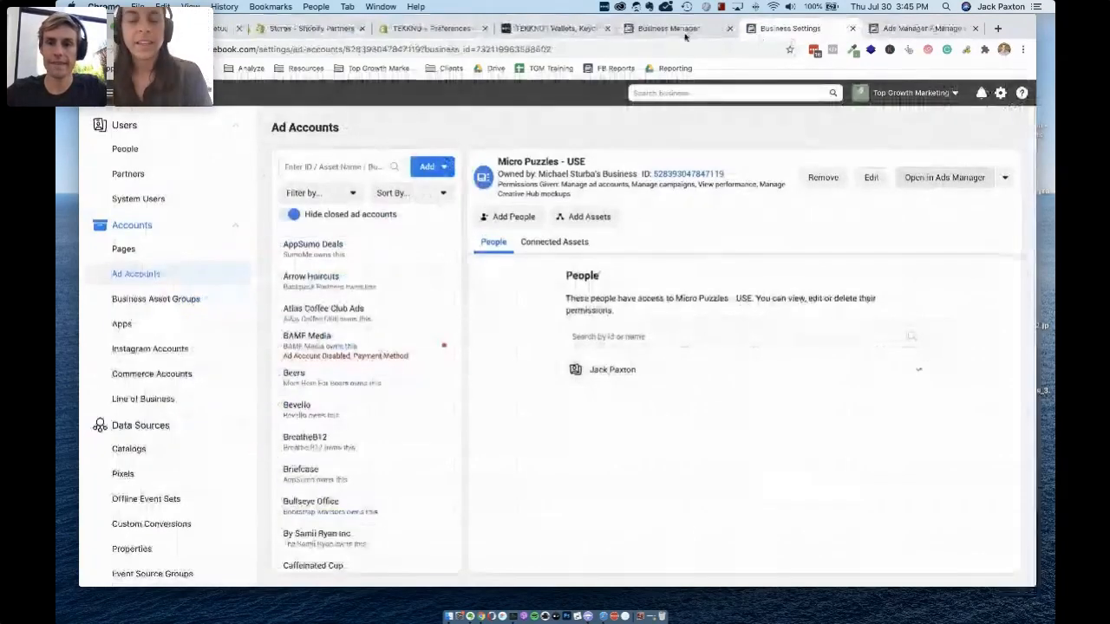
left_click(598, 29)
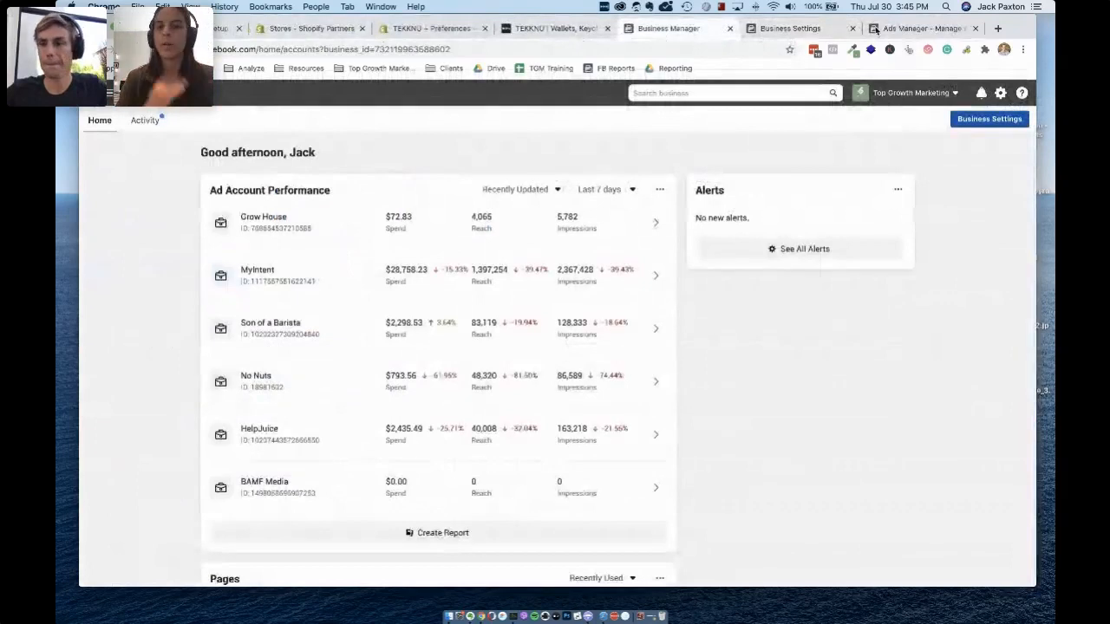
left_click(909, 37)
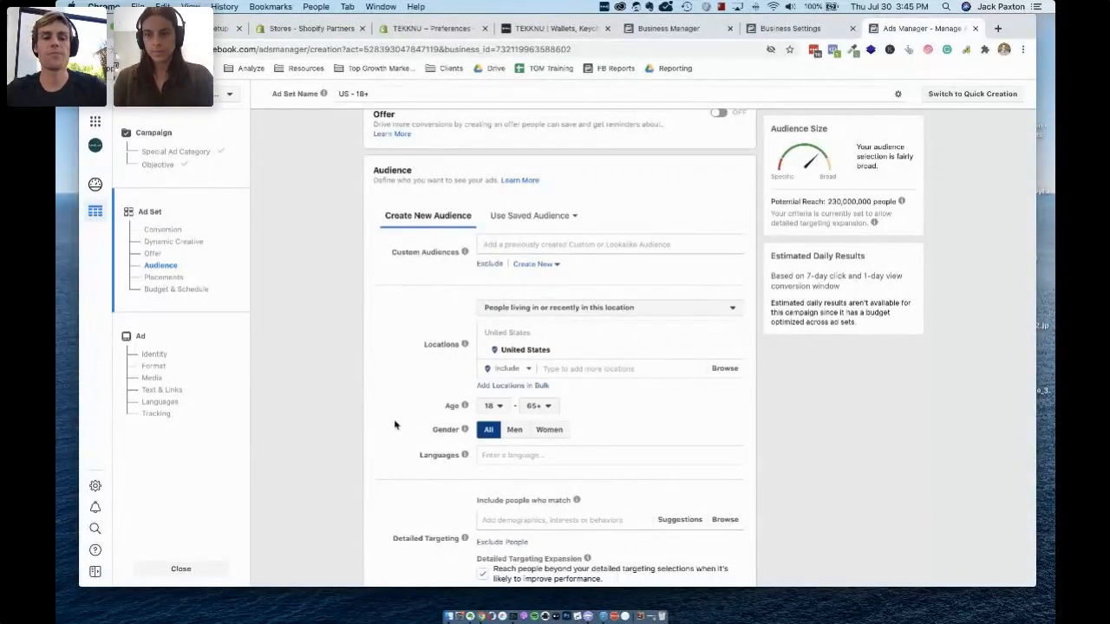
mouse_move(466, 252)
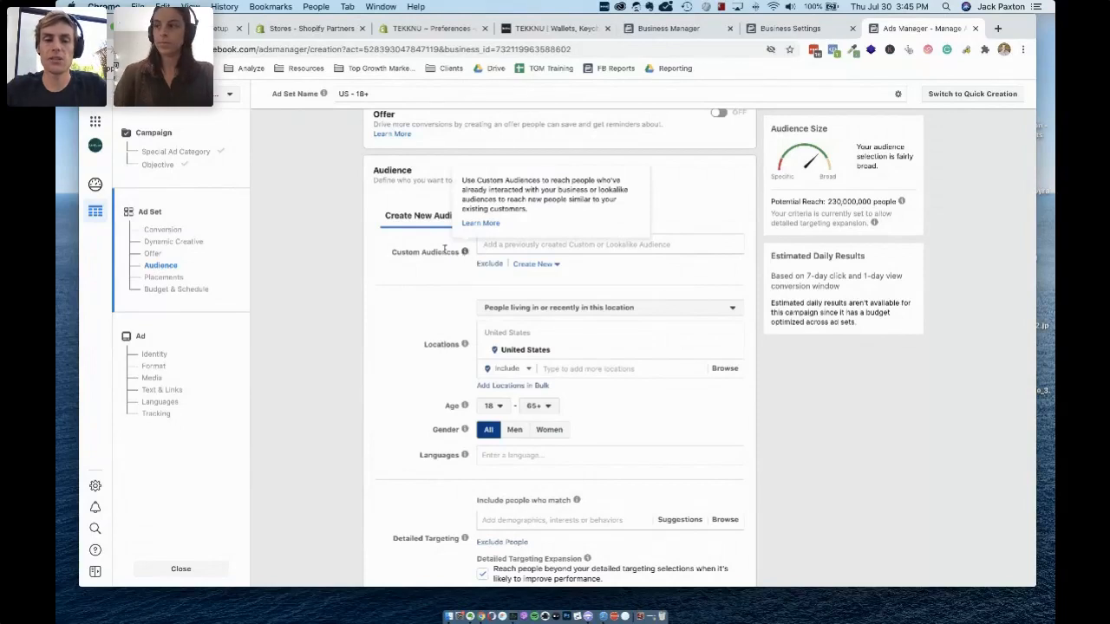
left_click_drag(389, 256, 456, 252)
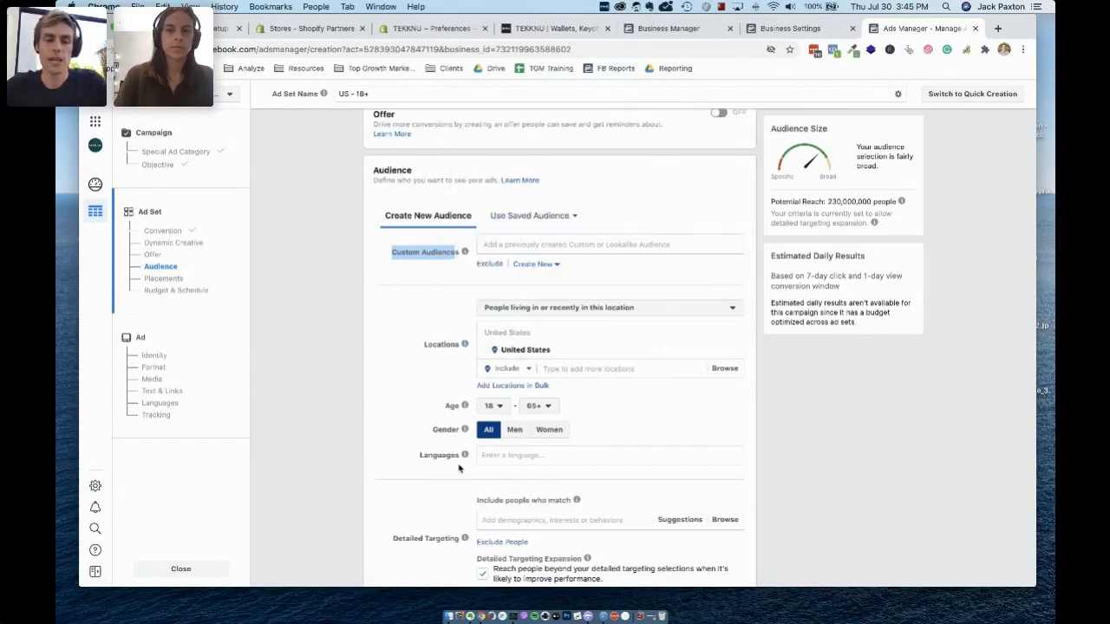
Step: Search the ad set's detailed targeting for "puzzles" and add the Puzzle interest
scroll(459, 469, "down", 1)
scroll(458, 468, "down", 6)
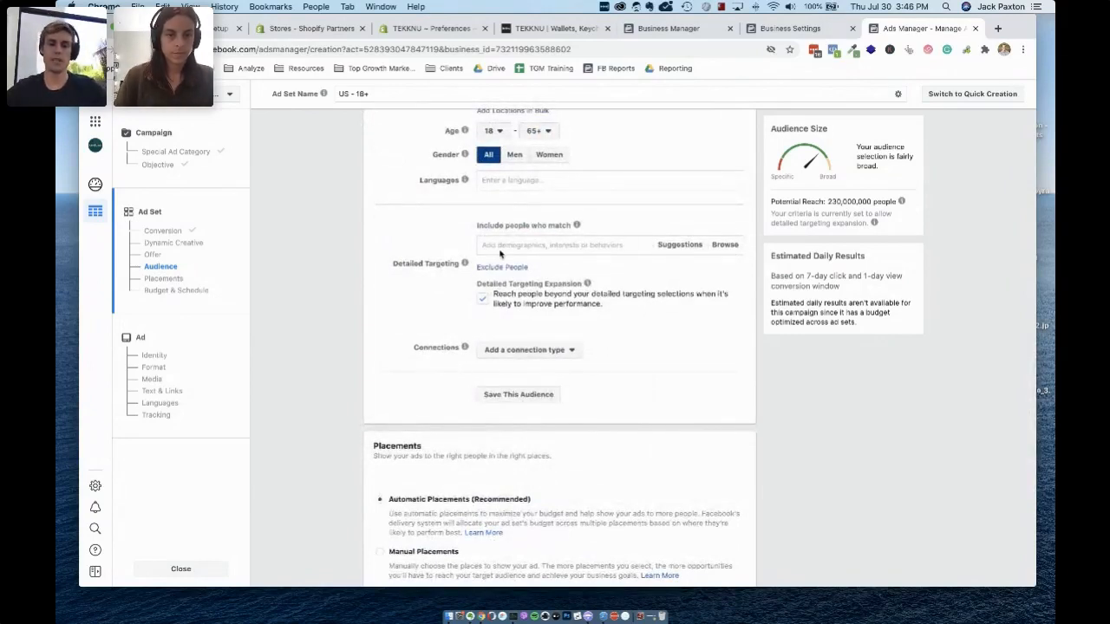
left_click(627, 248)
type("puzzles")
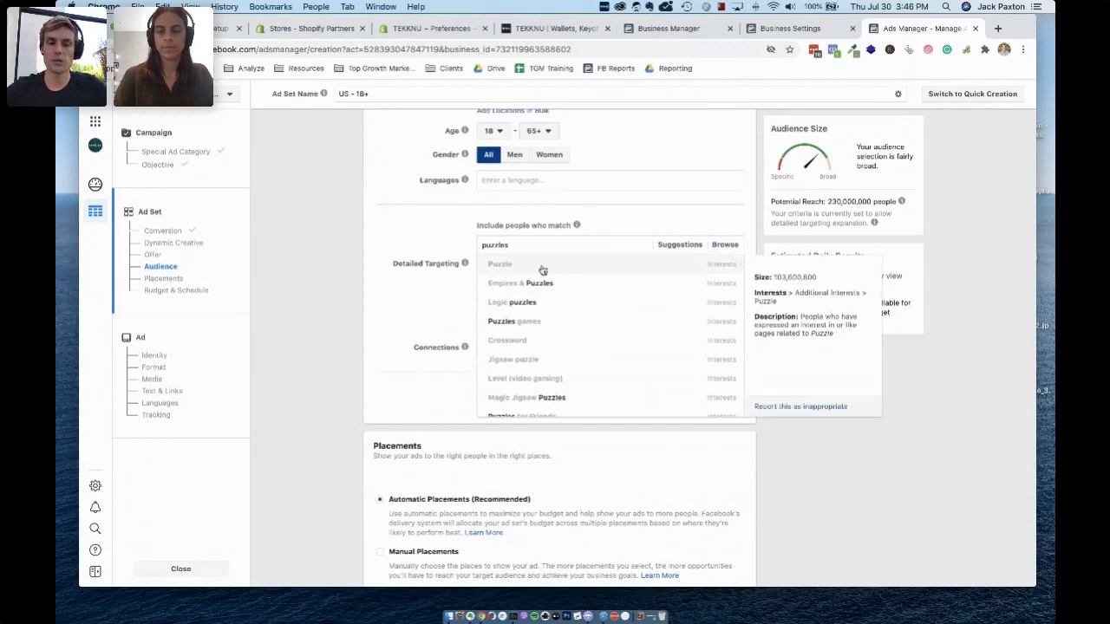
left_click(567, 270)
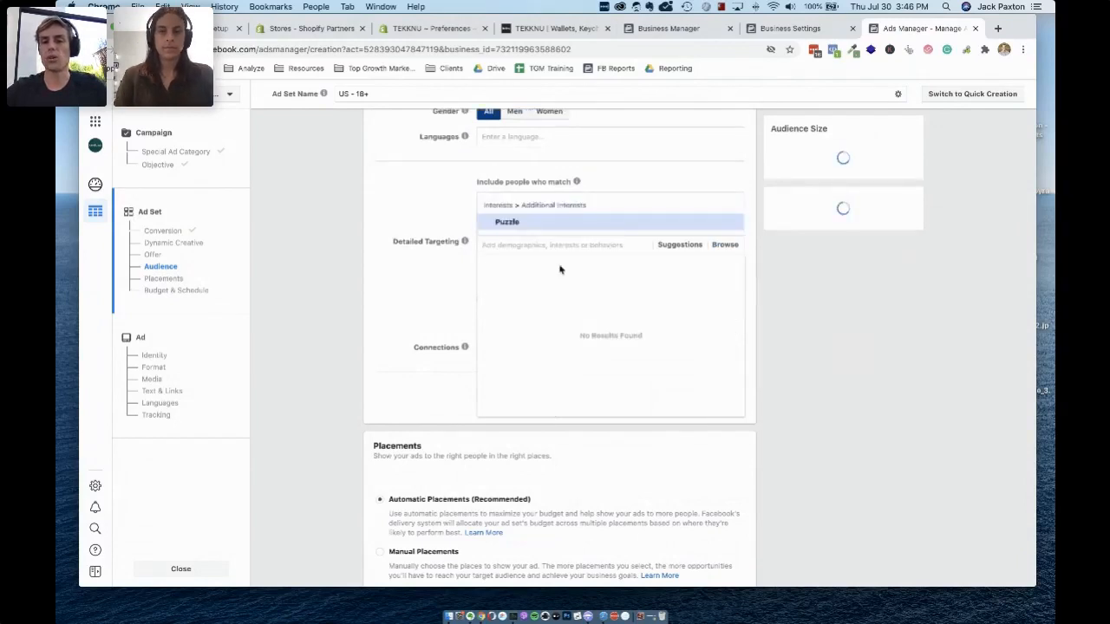
Step: Search the ad set's custom audiences for "page", limit the list to the Custom Audience type, and clear the search
scroll(411, 202, "up", 10)
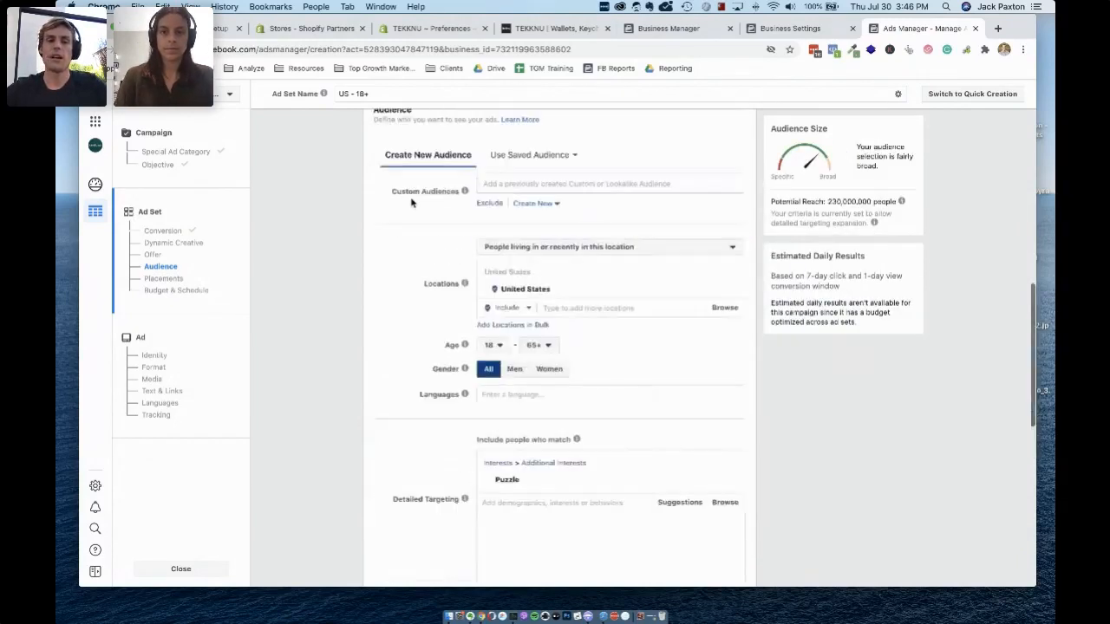
left_click(502, 313)
type("page")
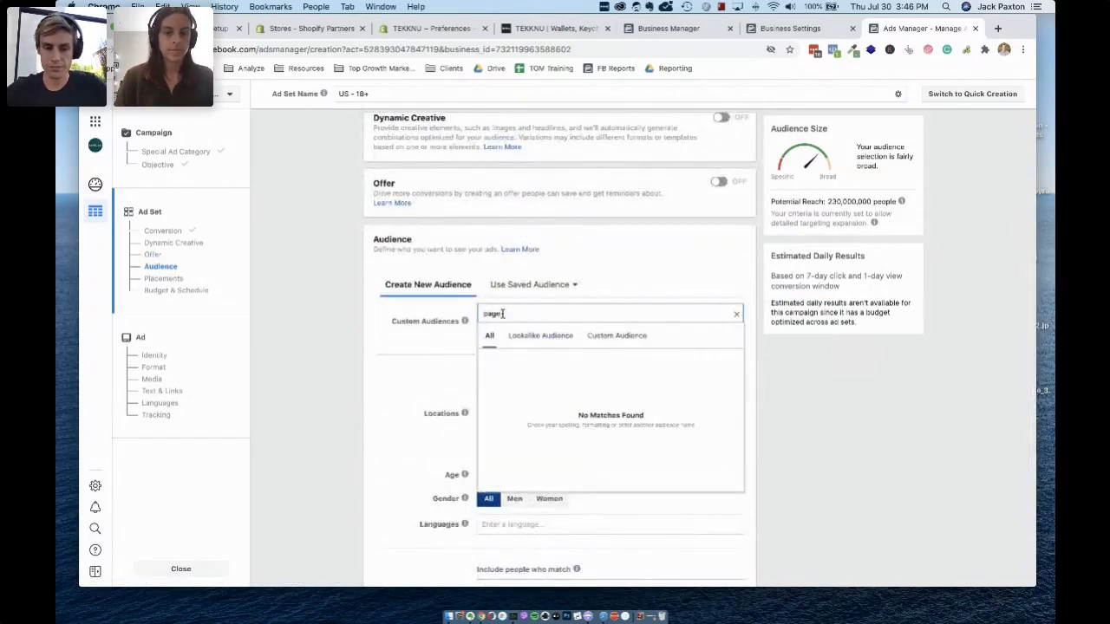
left_click(628, 338)
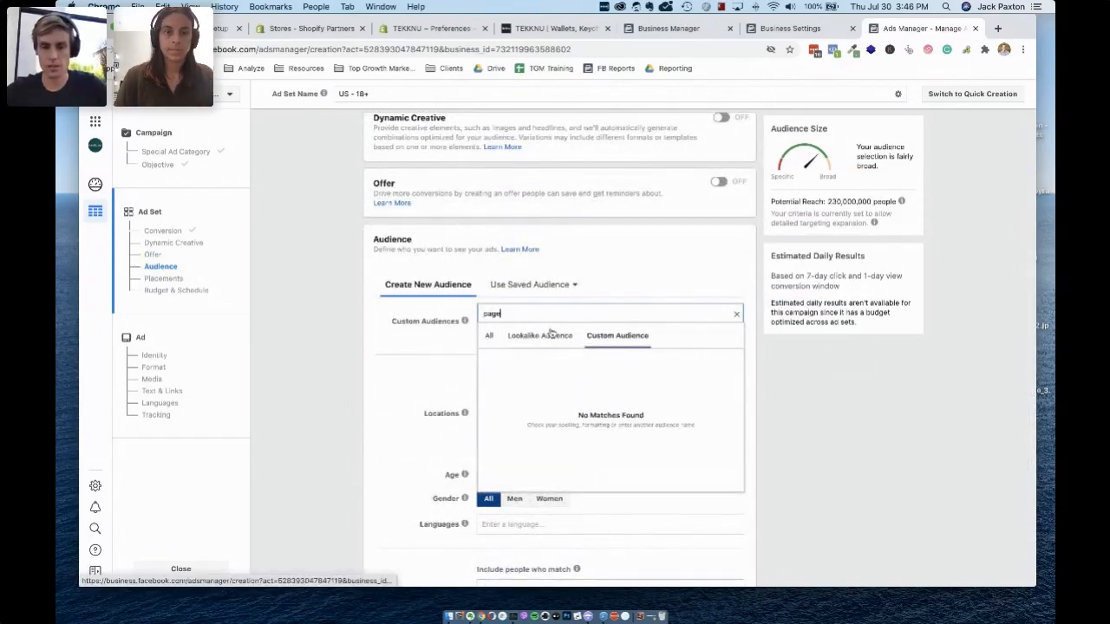
double_click(532, 310)
key("BackSpace")
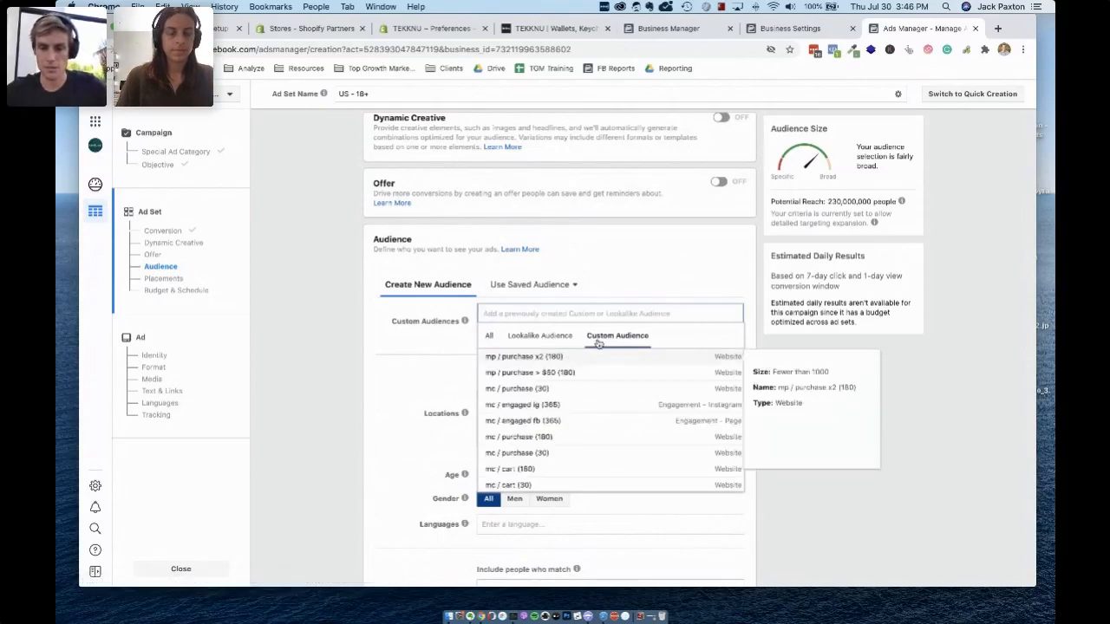
Step: Review the saved purchase, cart, website visit and engagement custom audiences, and close the list without choosing one
scroll(541, 425, "down", 3)
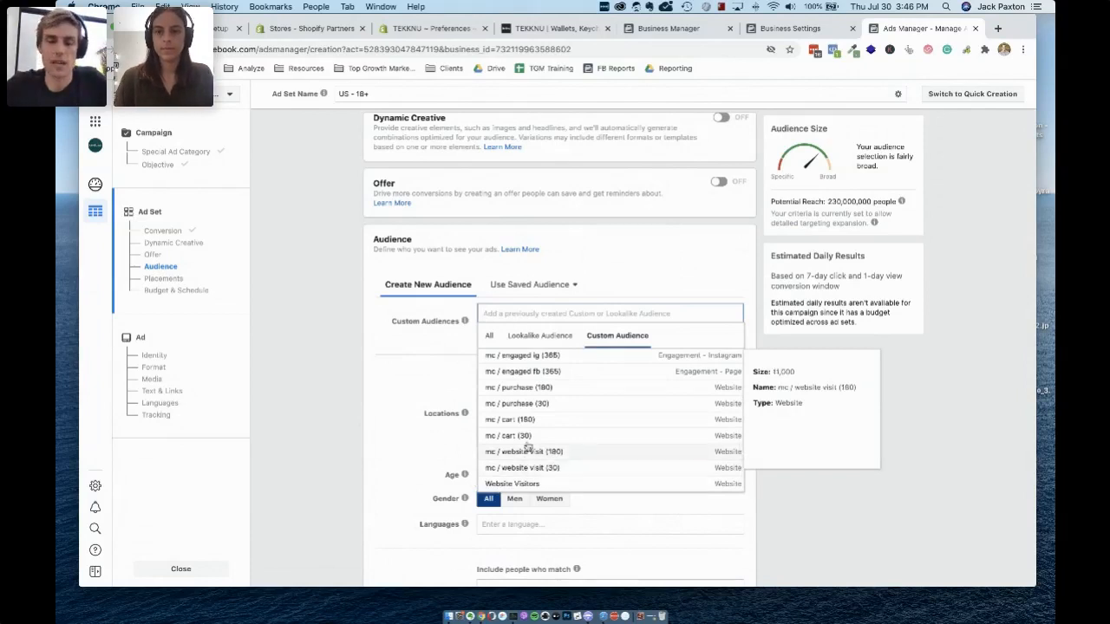
scroll(527, 418, "up", 1)
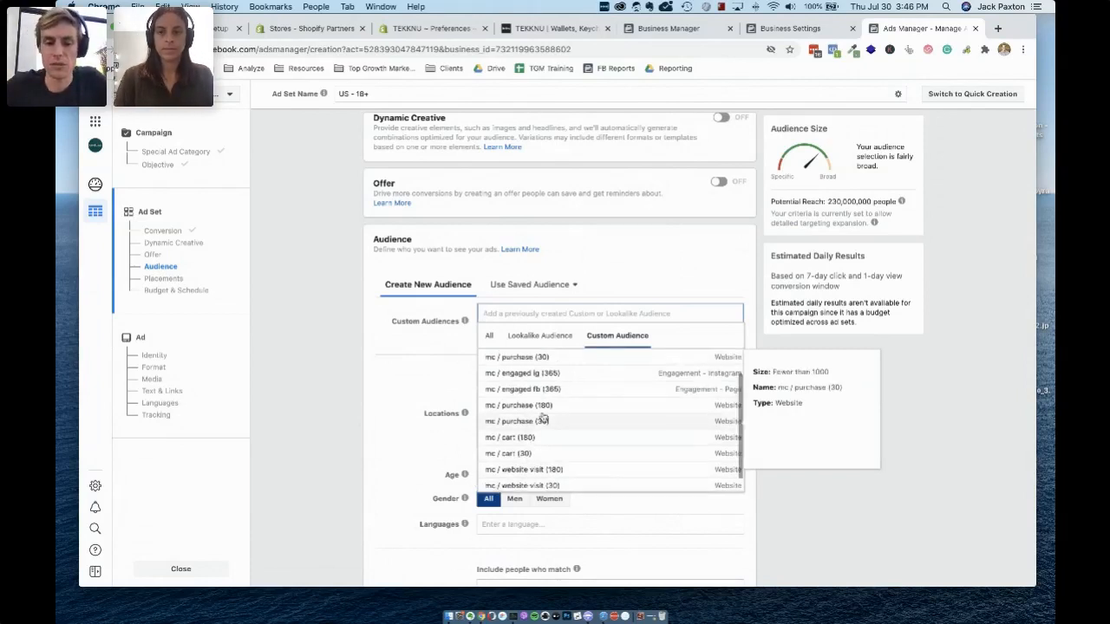
scroll(546, 411, "up", 1)
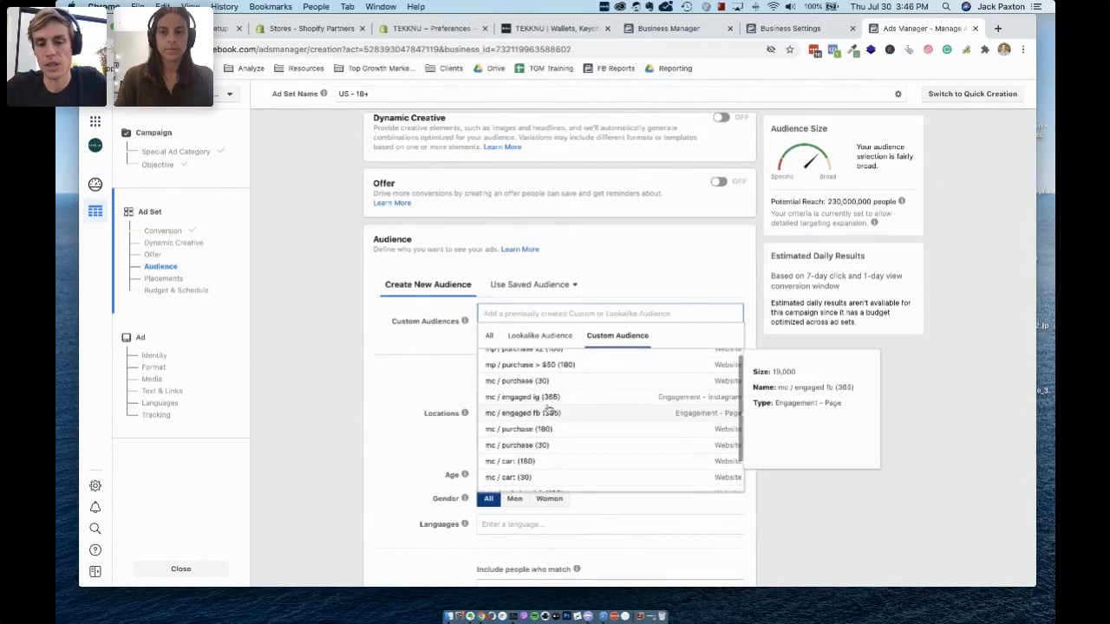
scroll(553, 416, "up", 1)
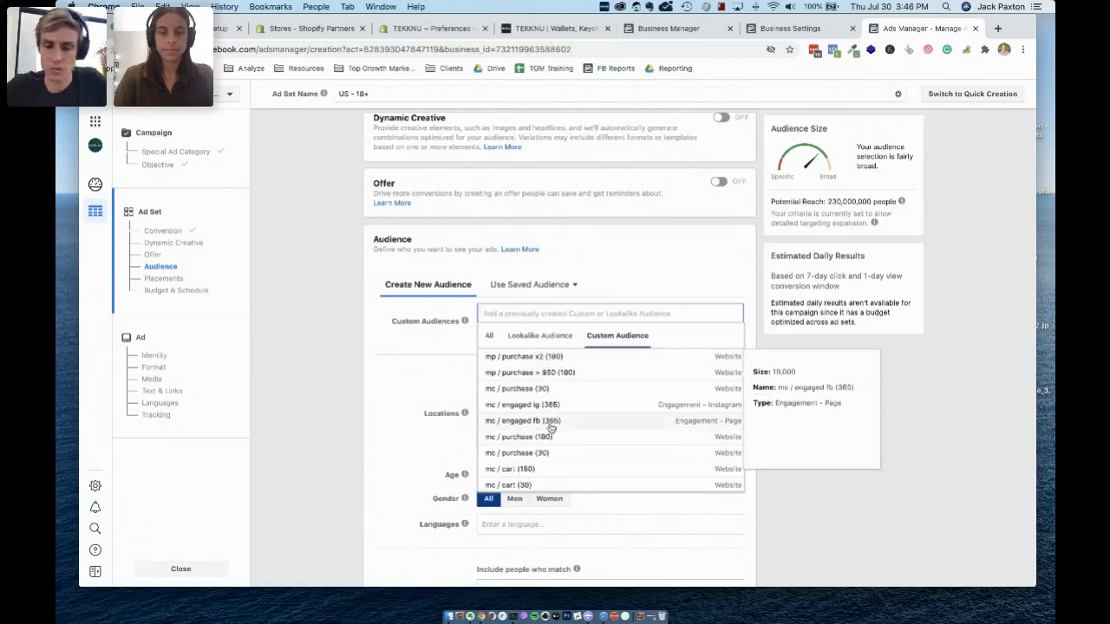
scroll(549, 464, "down", 2)
left_click(376, 386)
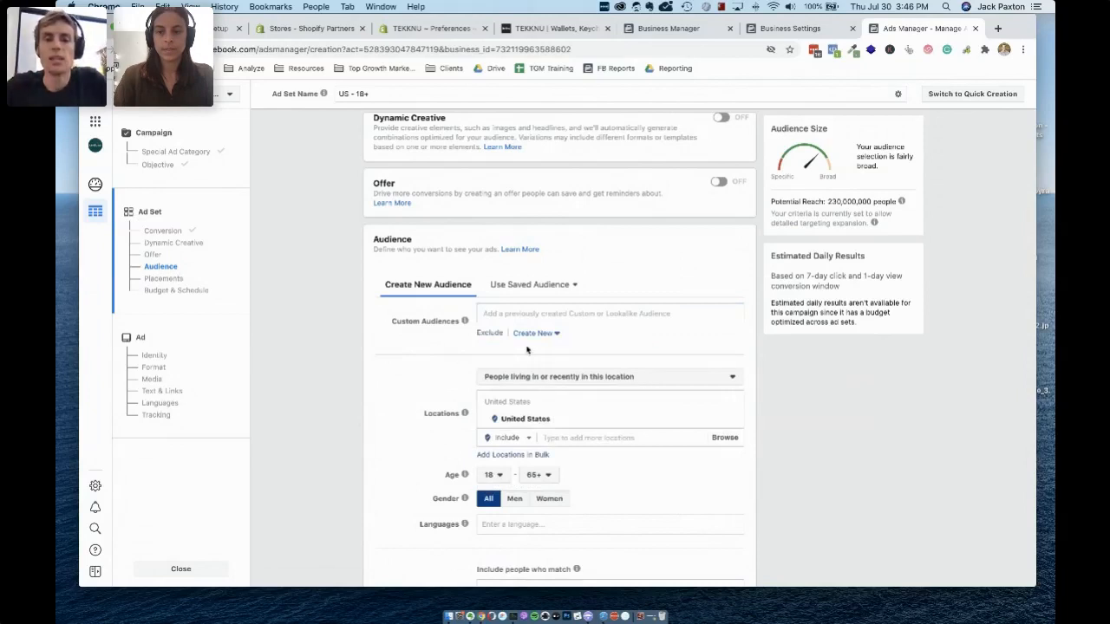
Step: Add an exclusion condition to the custom audiences and view the audiences available for excluding and including
scroll(529, 352, "down", 2)
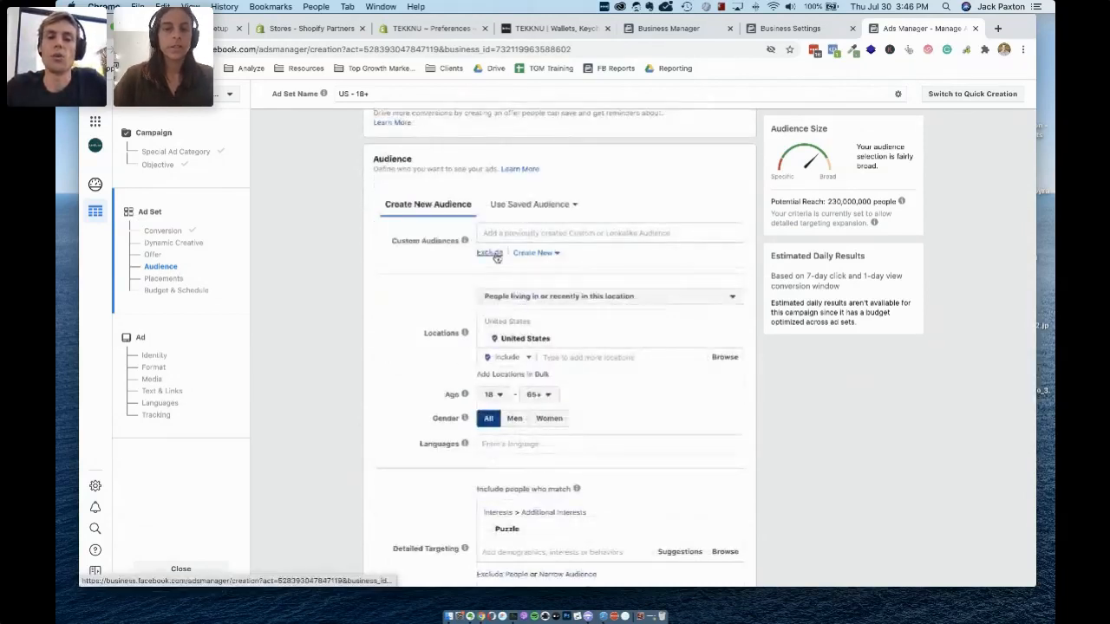
left_click(490, 252)
left_click(525, 282)
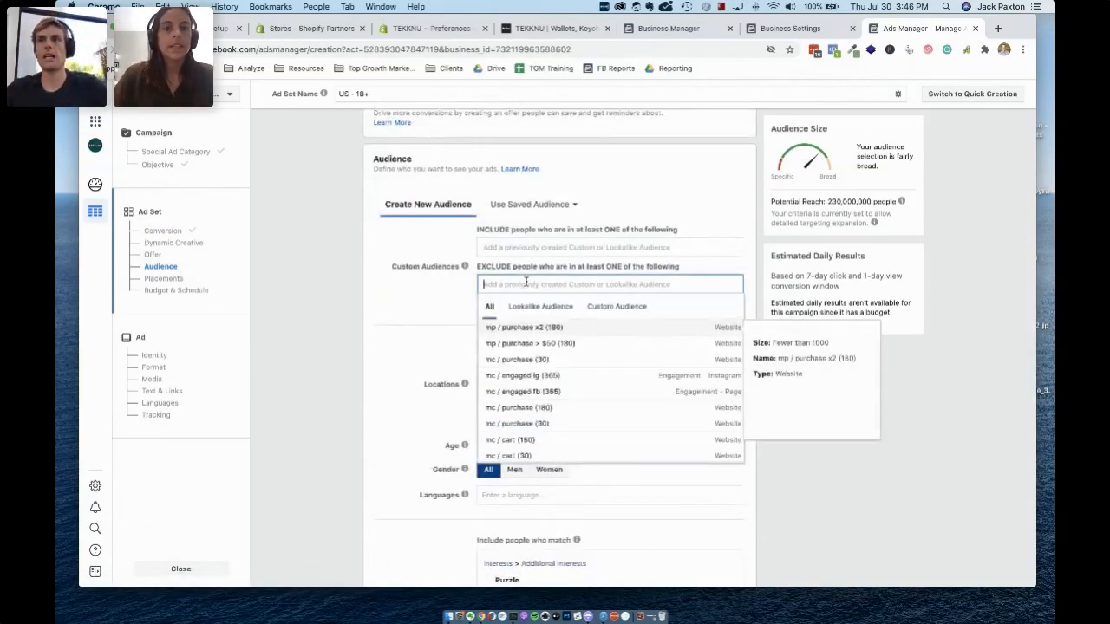
left_click(507, 250)
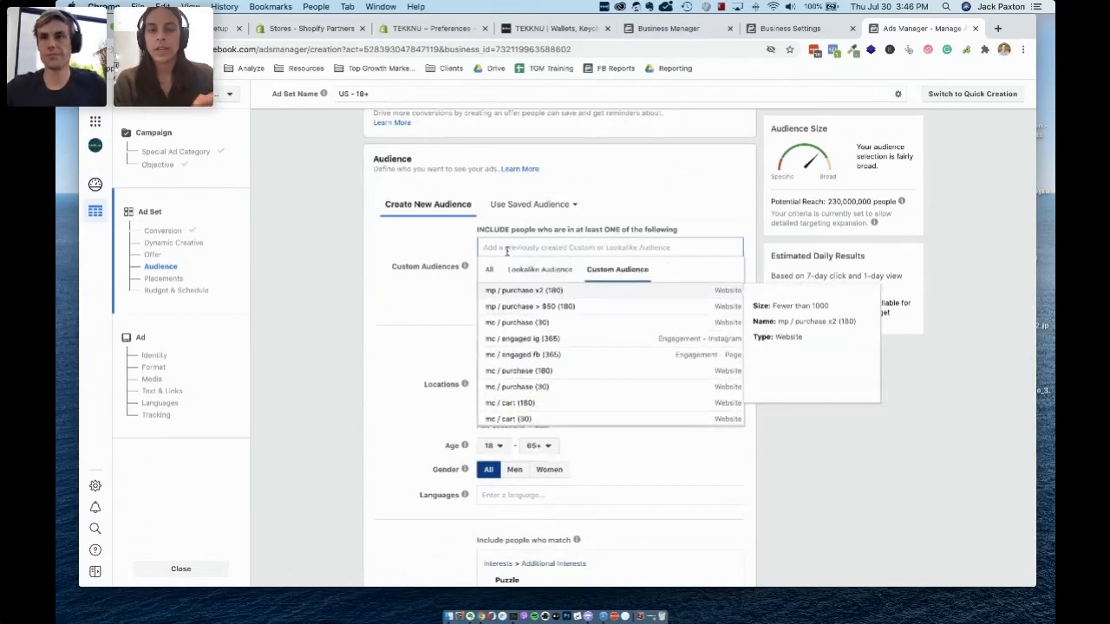
left_click(341, 319)
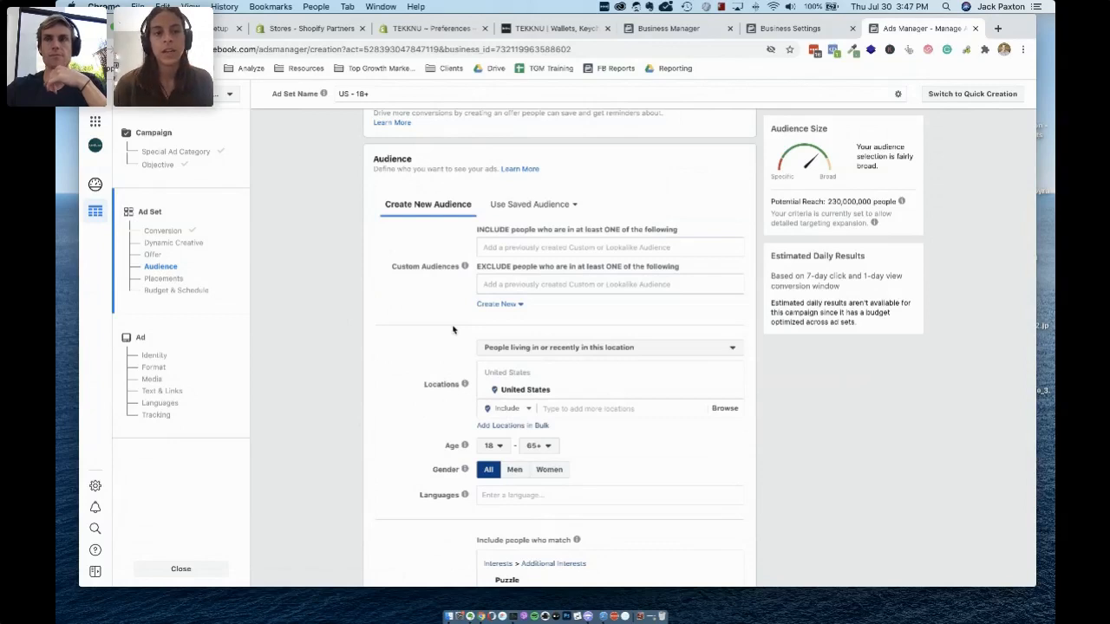
Step: Review the suggested interests related to Puzzle in detailed targeting and close the list without adding any
scroll(453, 329, "down", 3)
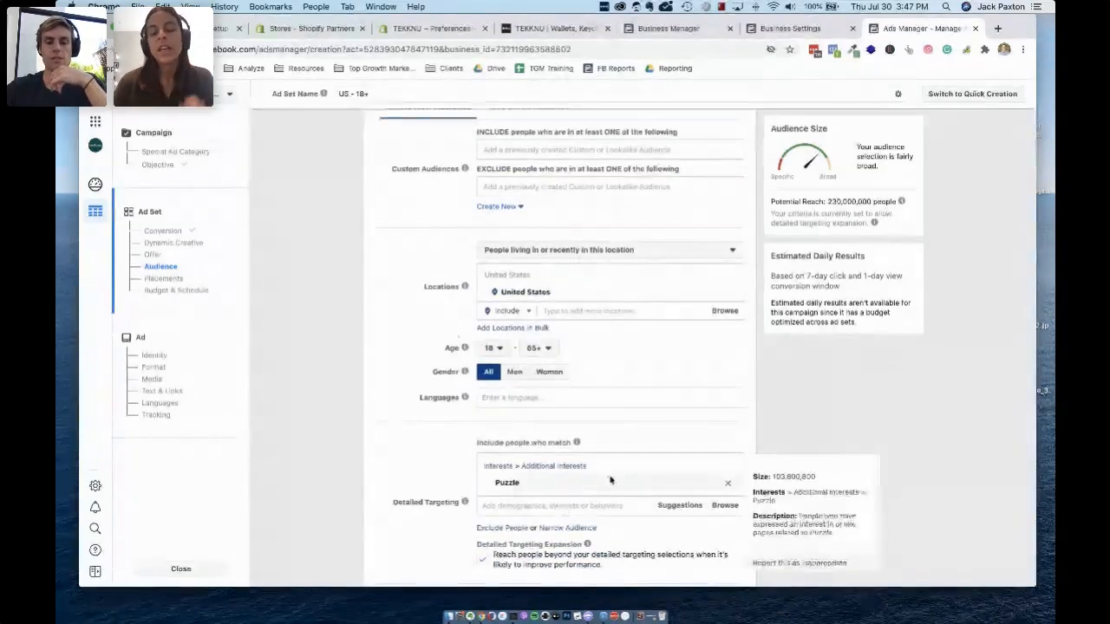
scroll(607, 477, "down", 1)
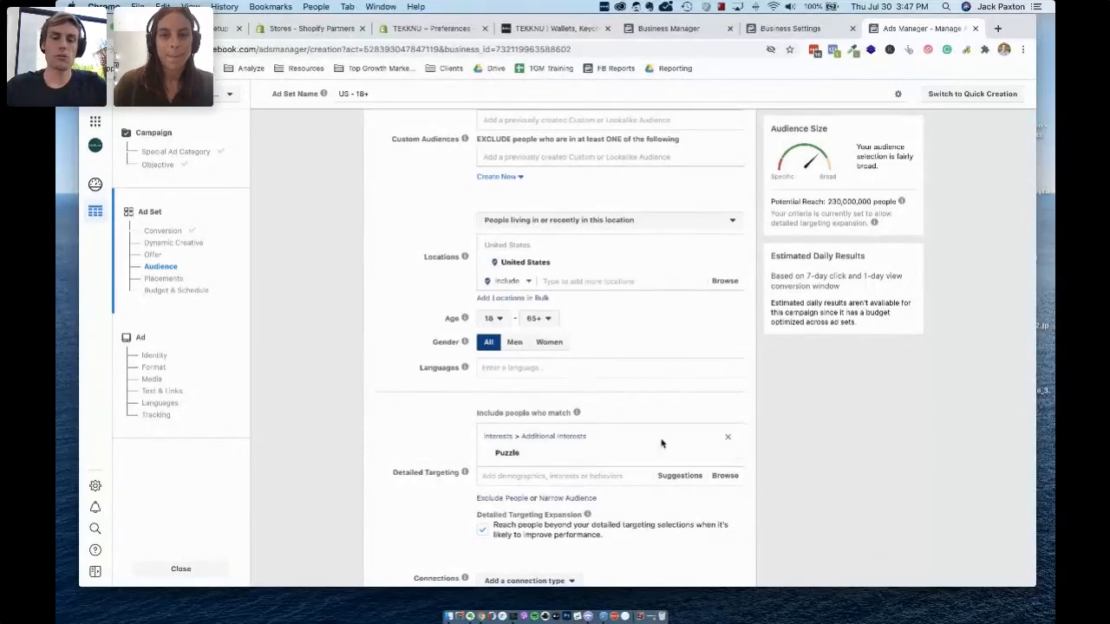
left_click(500, 475)
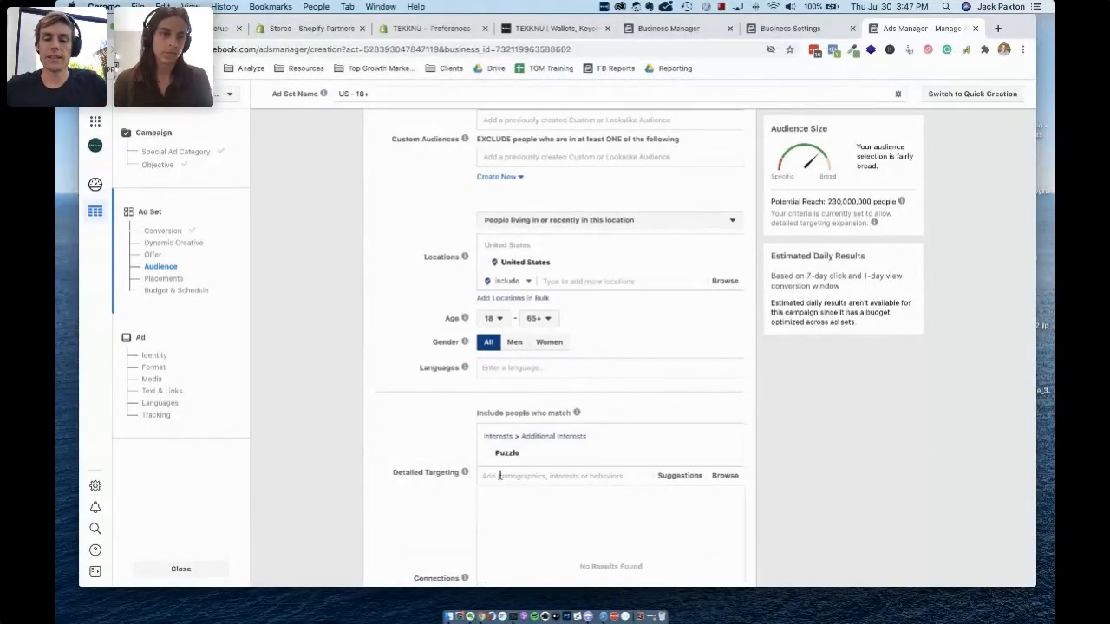
scroll(538, 477, "down", 2)
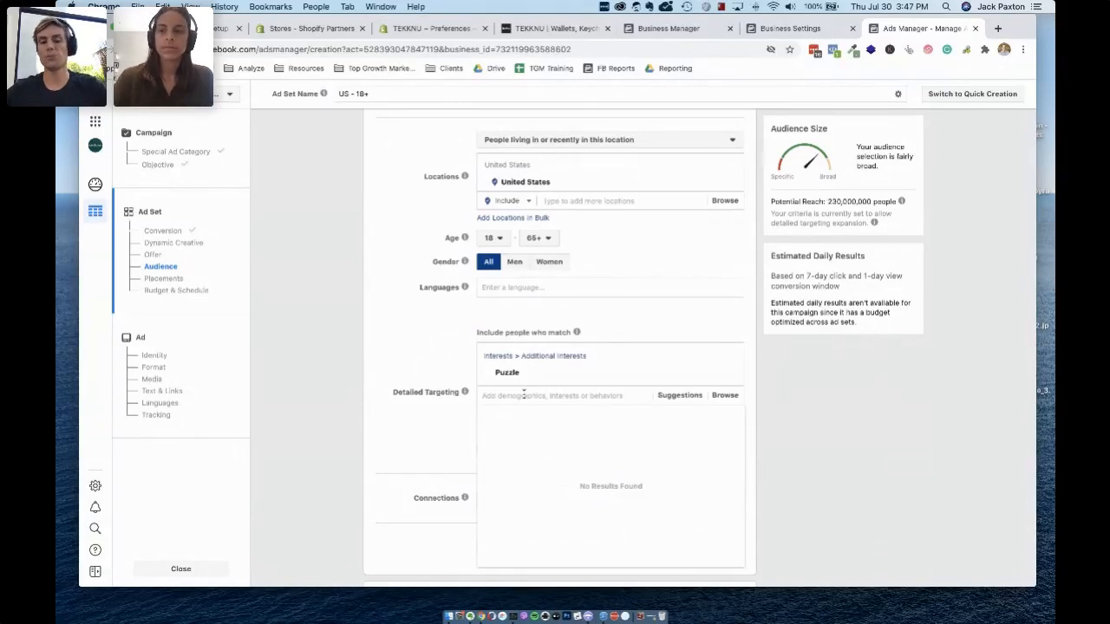
left_click(680, 396)
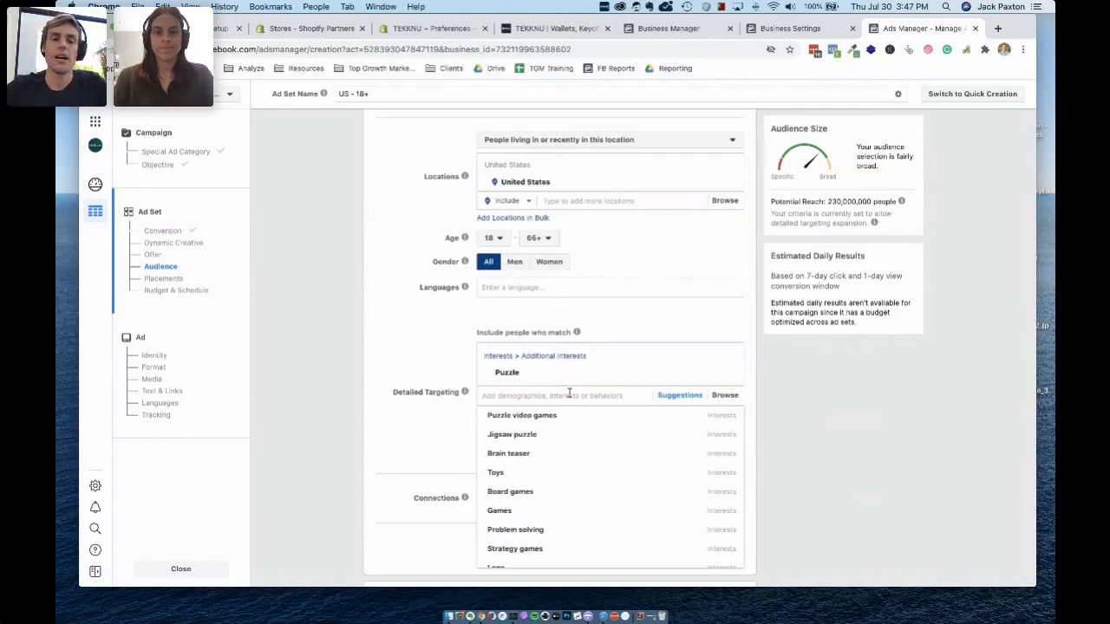
left_click(780, 405)
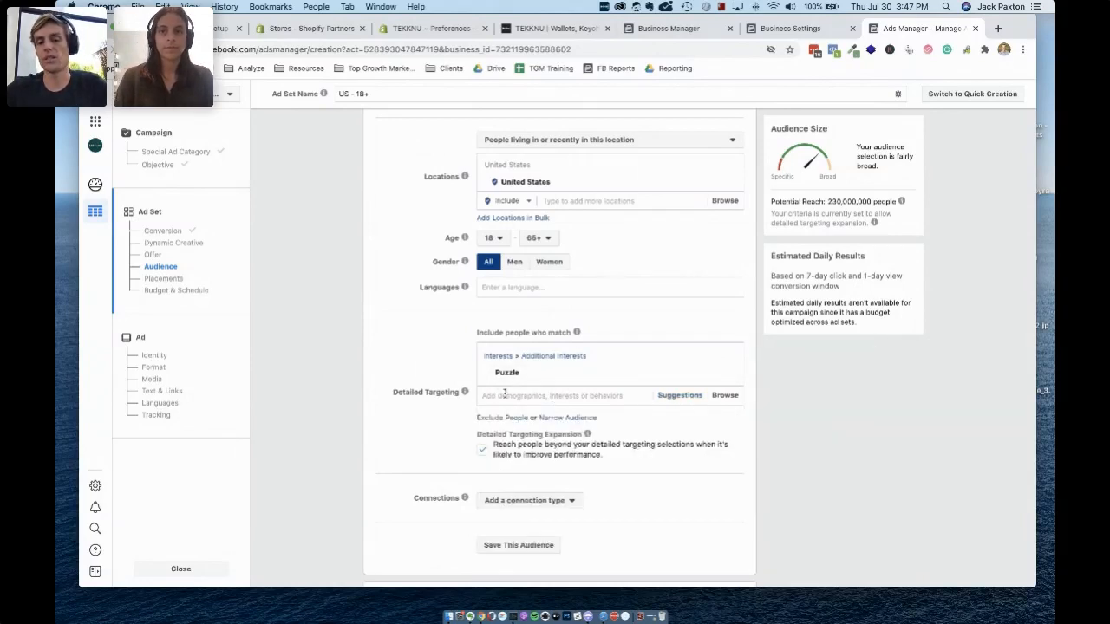
scroll(548, 393, "up", 1)
scroll(389, 364, "up", 5)
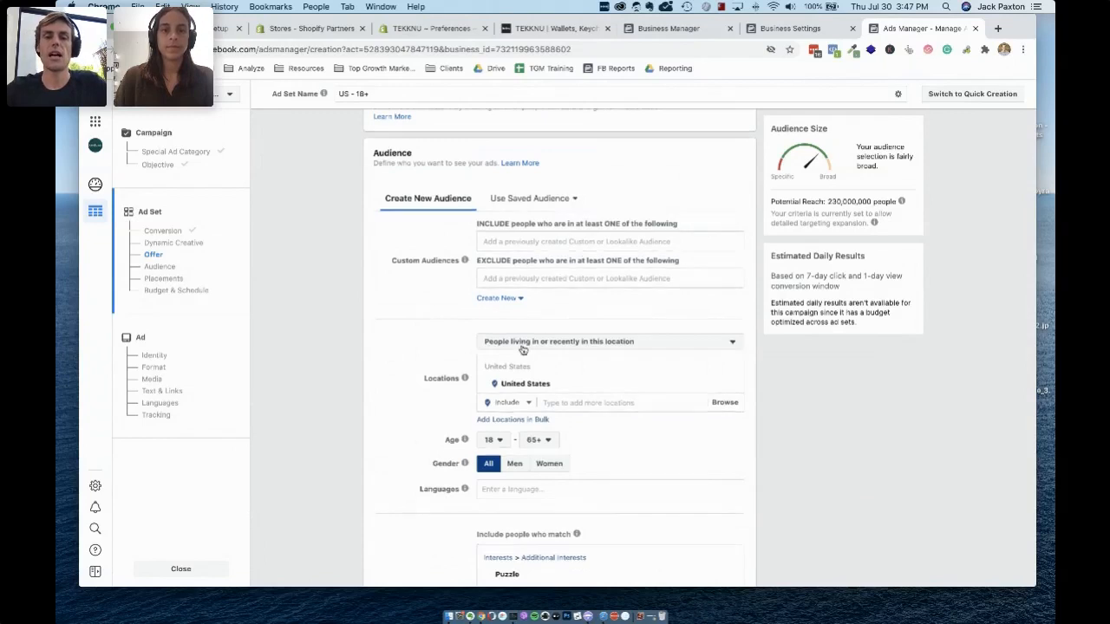
scroll(595, 347, "up", 1)
scroll(605, 332, "down", 2)
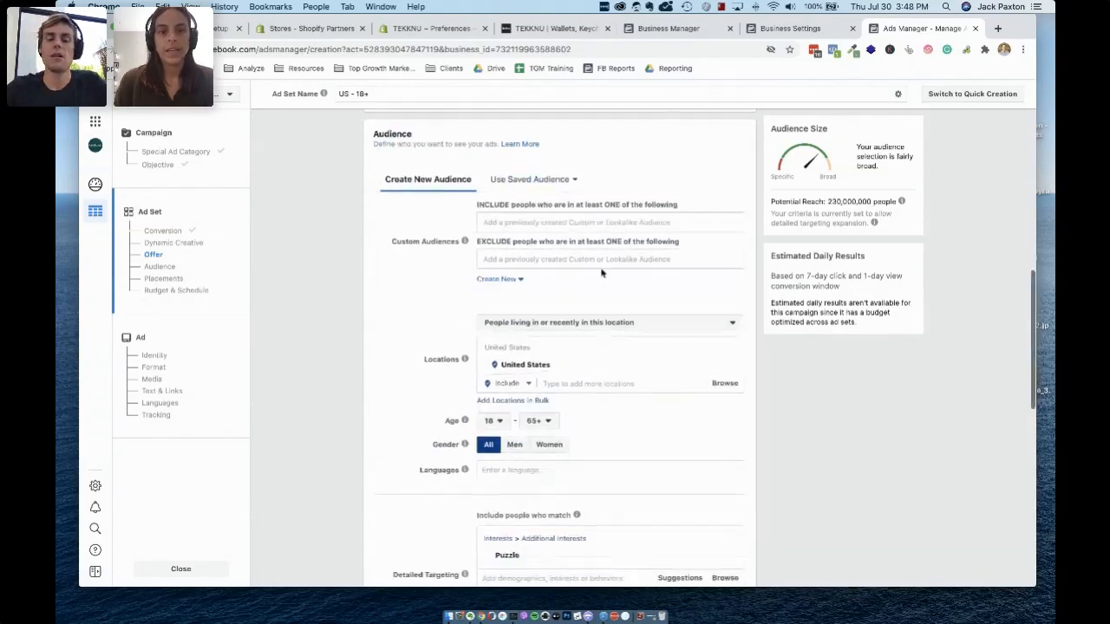
Step: Exclude the mc / purchase (180) and mc / website visit (180) website audiences from the ad set's custom audiences
left_click(572, 260)
type("purch")
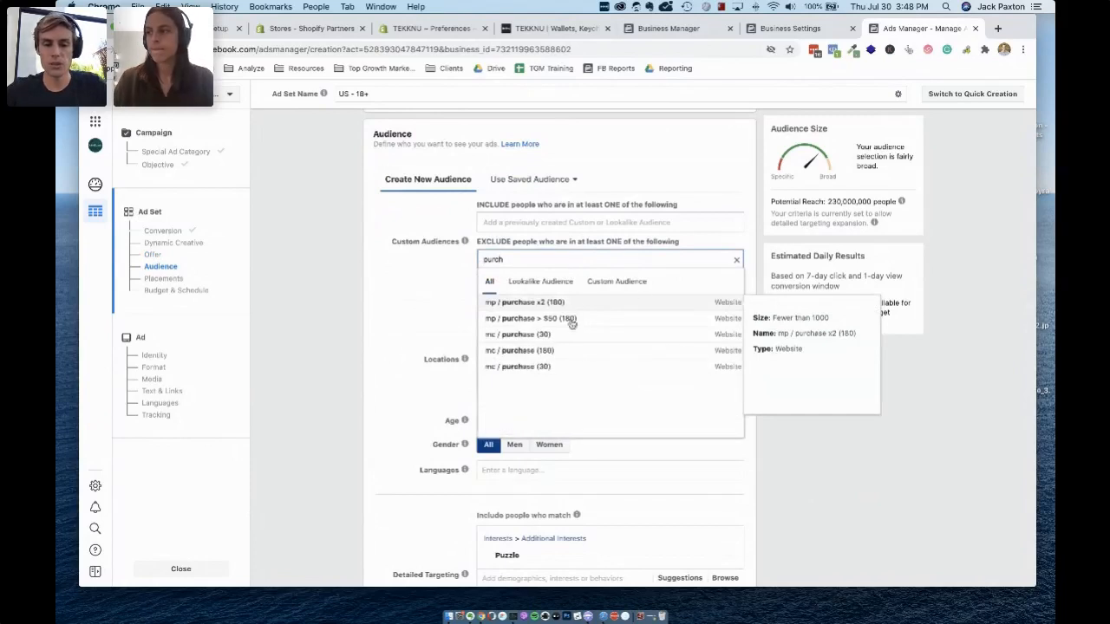
left_click(564, 351)
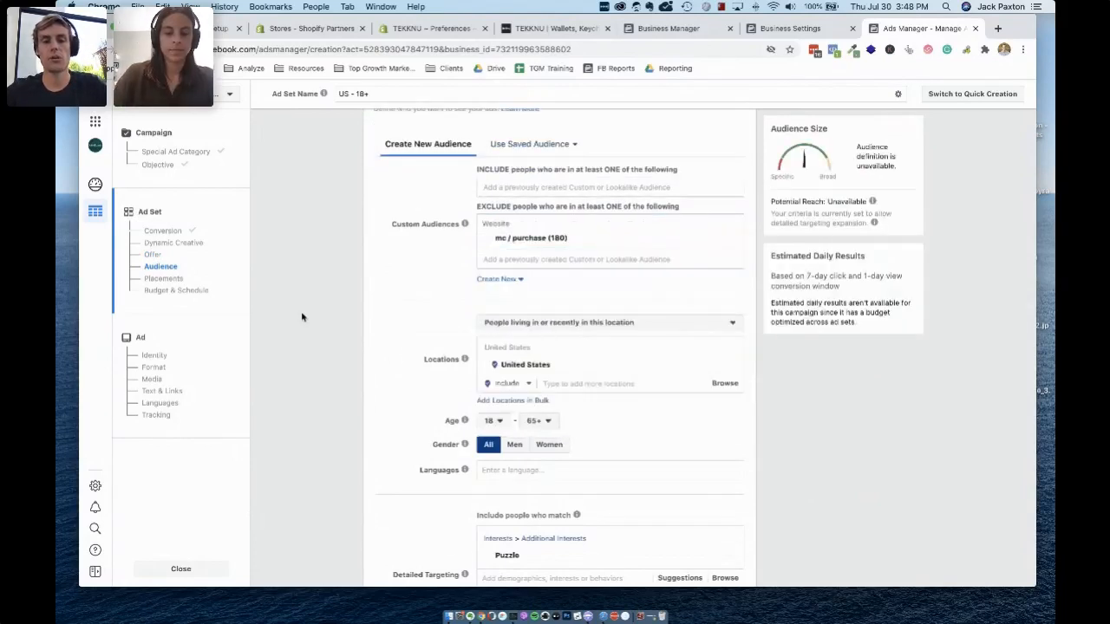
left_click(575, 258)
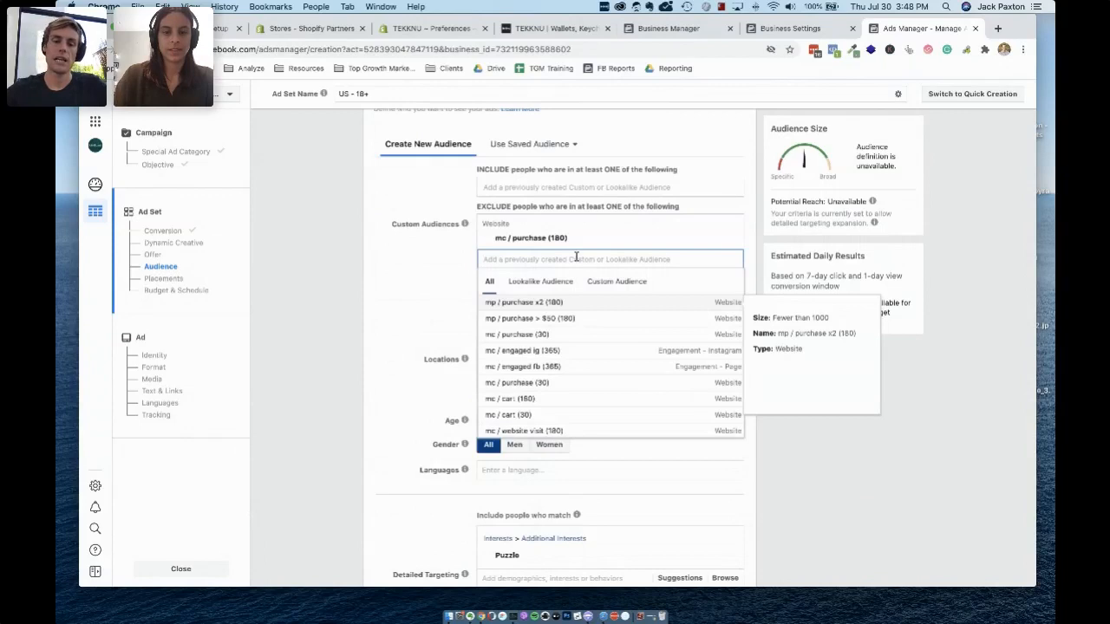
scroll(575, 310, "down", 3)
left_click(568, 381)
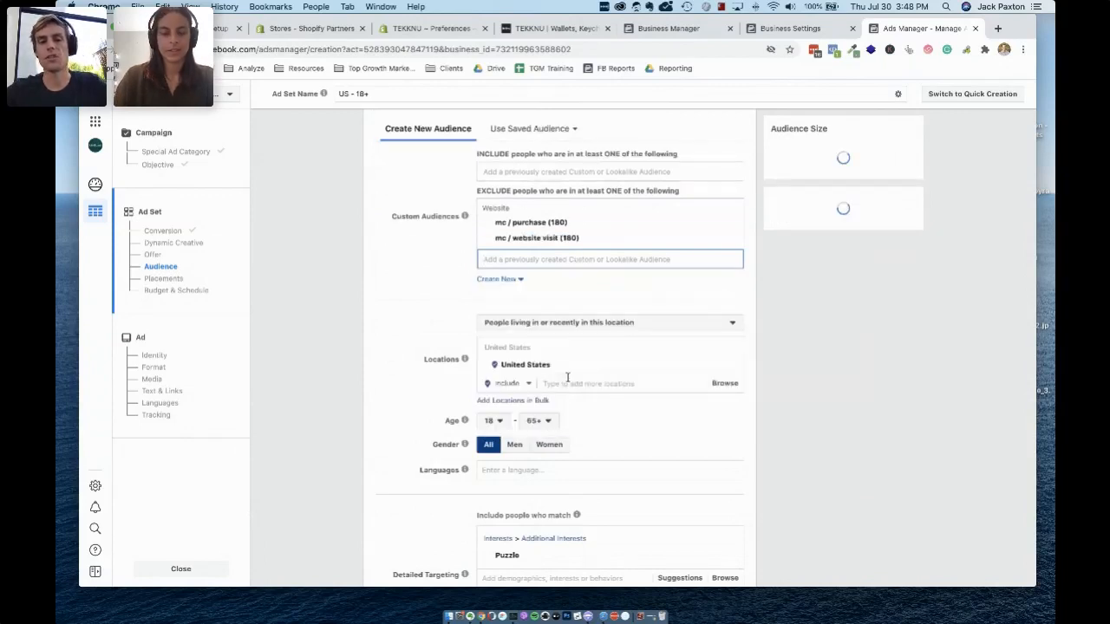
left_click(356, 276)
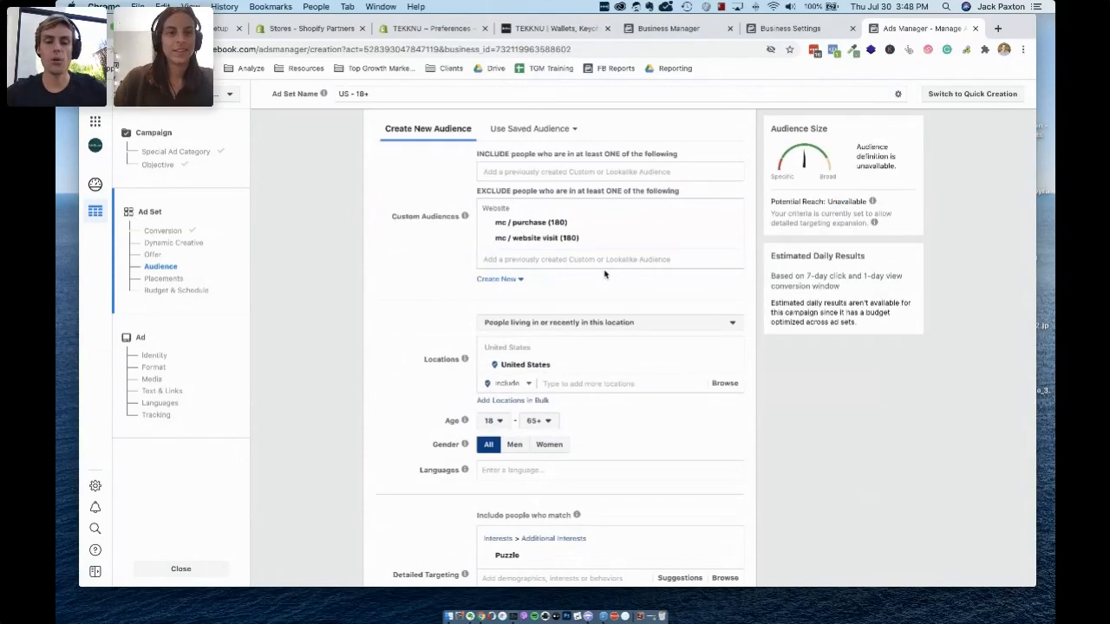
scroll(563, 364, "down", 2)
mouse_move(510, 482)
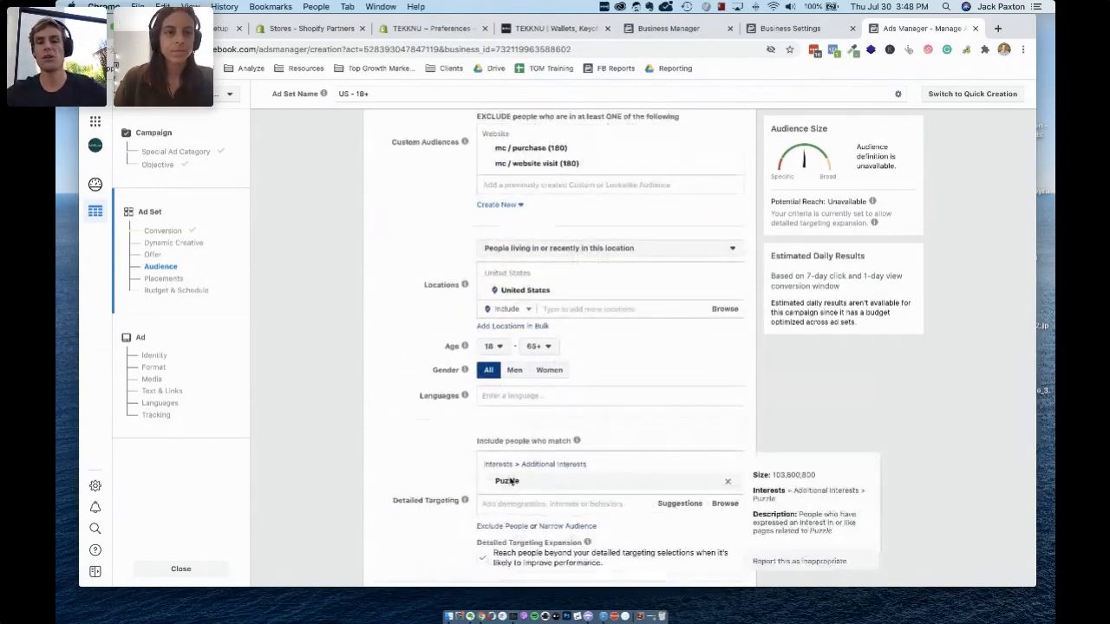
scroll(468, 464, "down", 1)
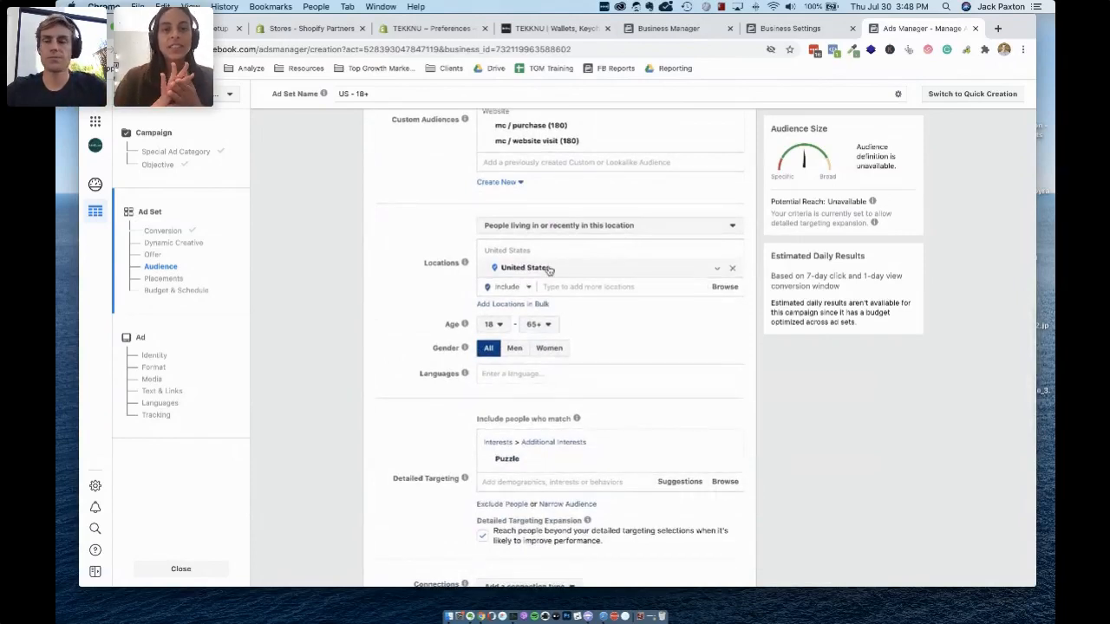
scroll(548, 270, "up", 3)
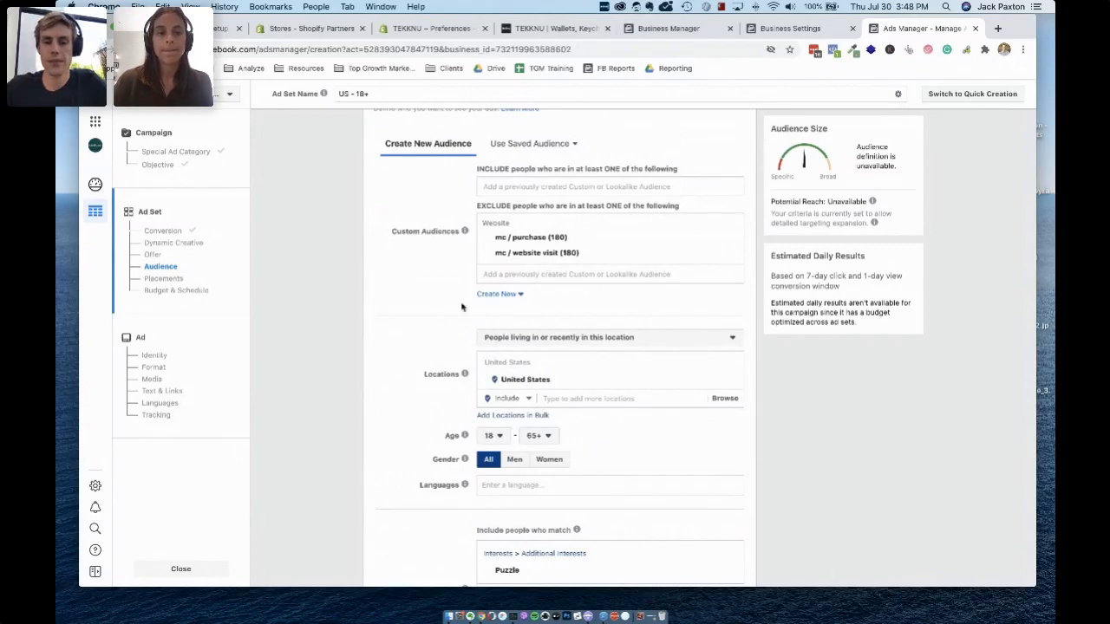
scroll(400, 326, "down", 2)
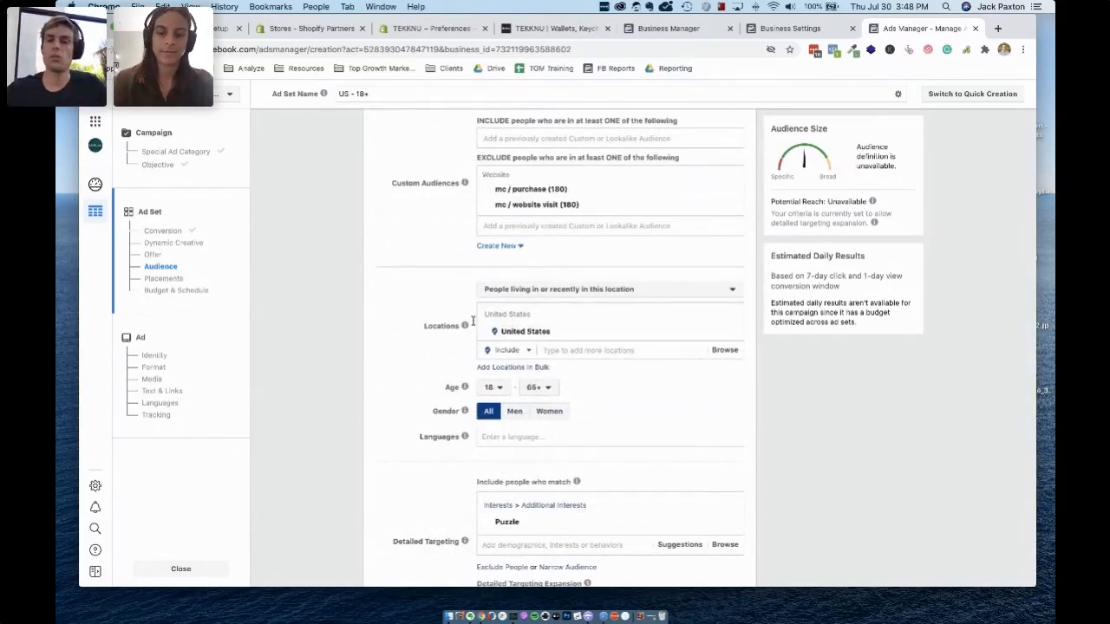
Step: Exclude the states of Alaska and Hawaii from the ad set's United States location targeting
left_click(574, 348)
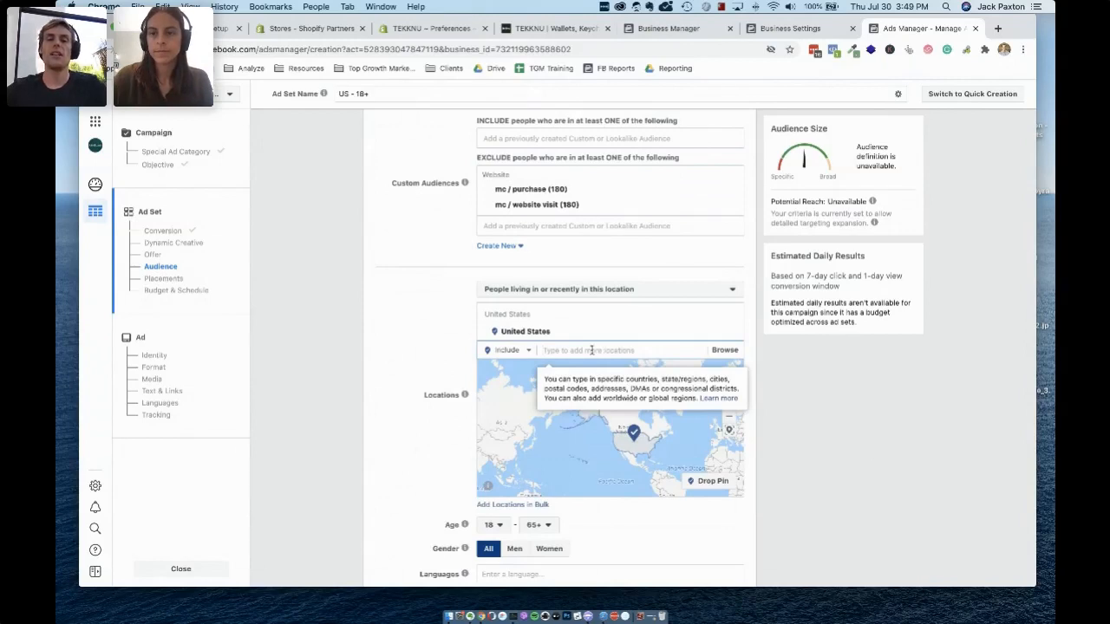
left_click(510, 351)
left_click(510, 384)
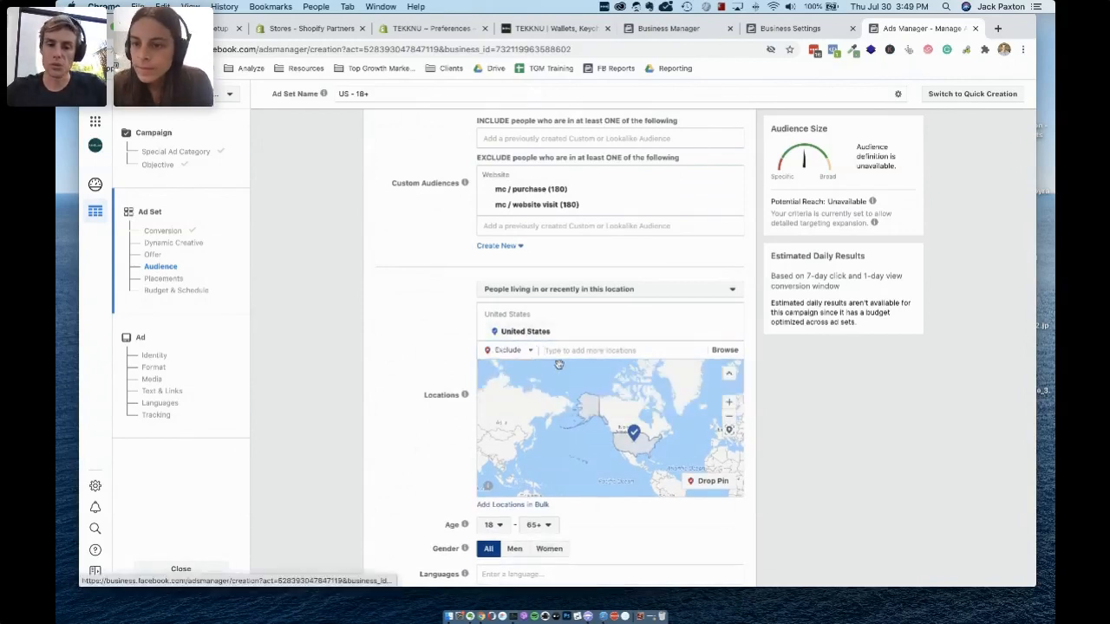
left_click(562, 351)
type("a")
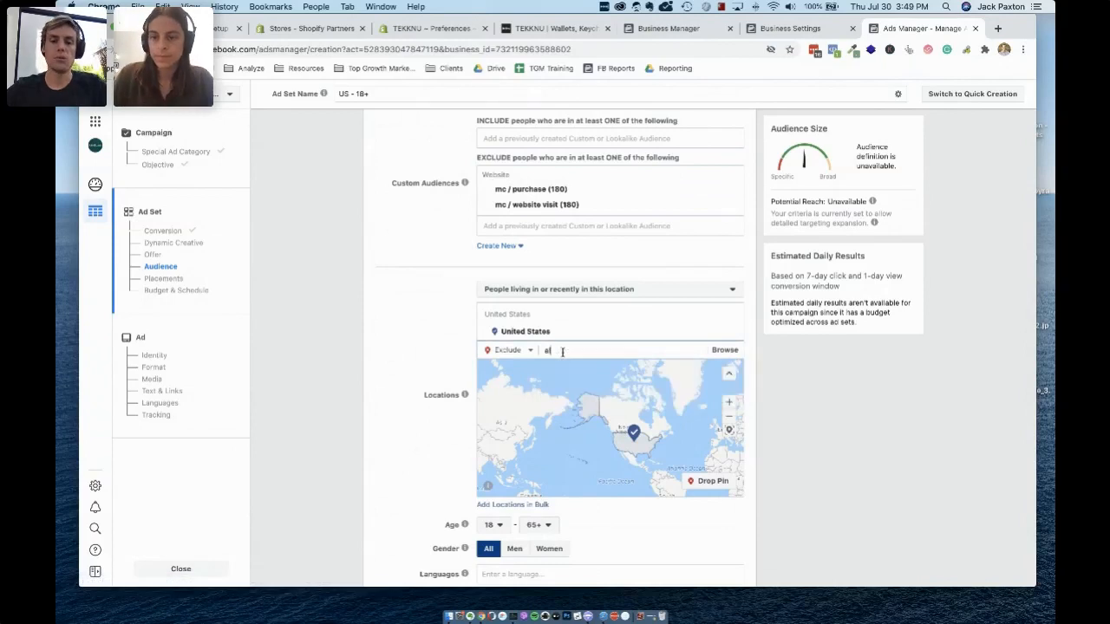
type("l")
key("BackSpace")
key("BackSpace")
type("alaks")
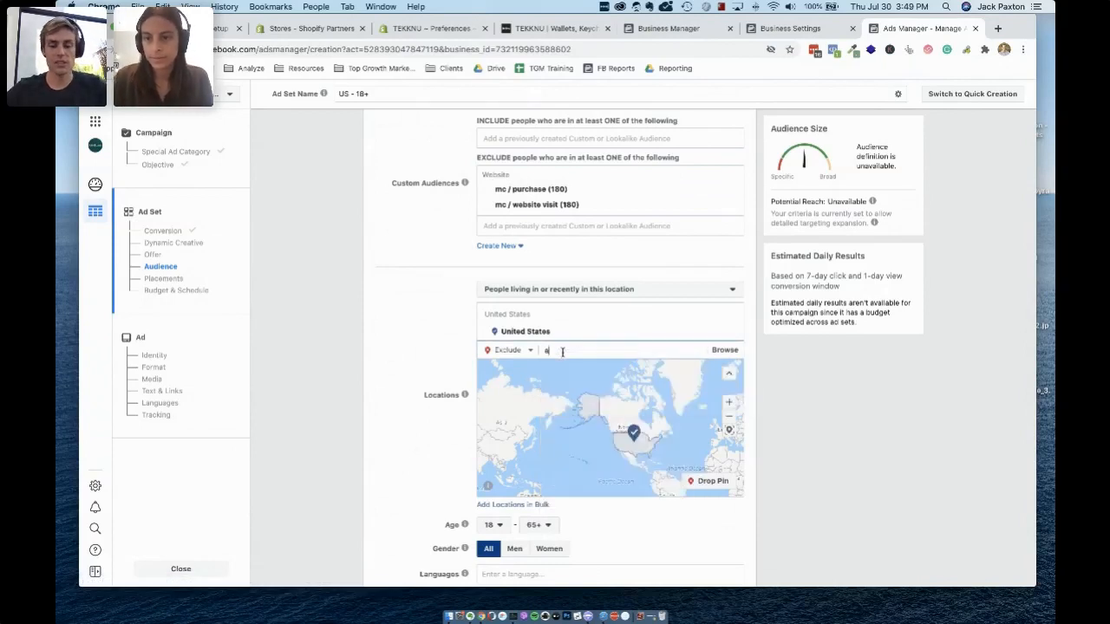
type("alaska")
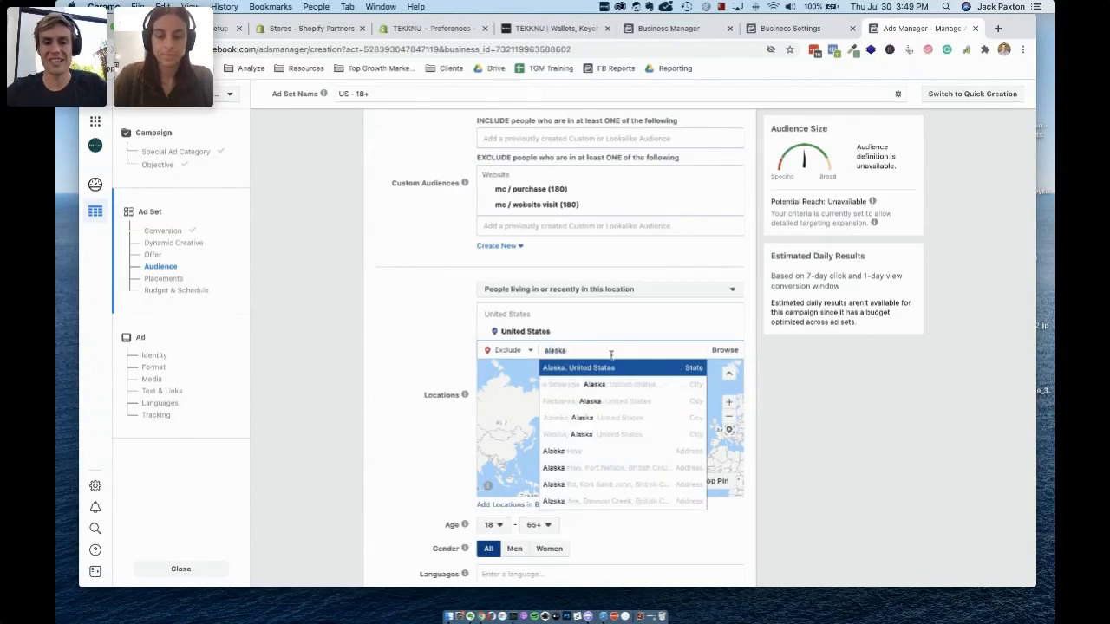
left_click(592, 369)
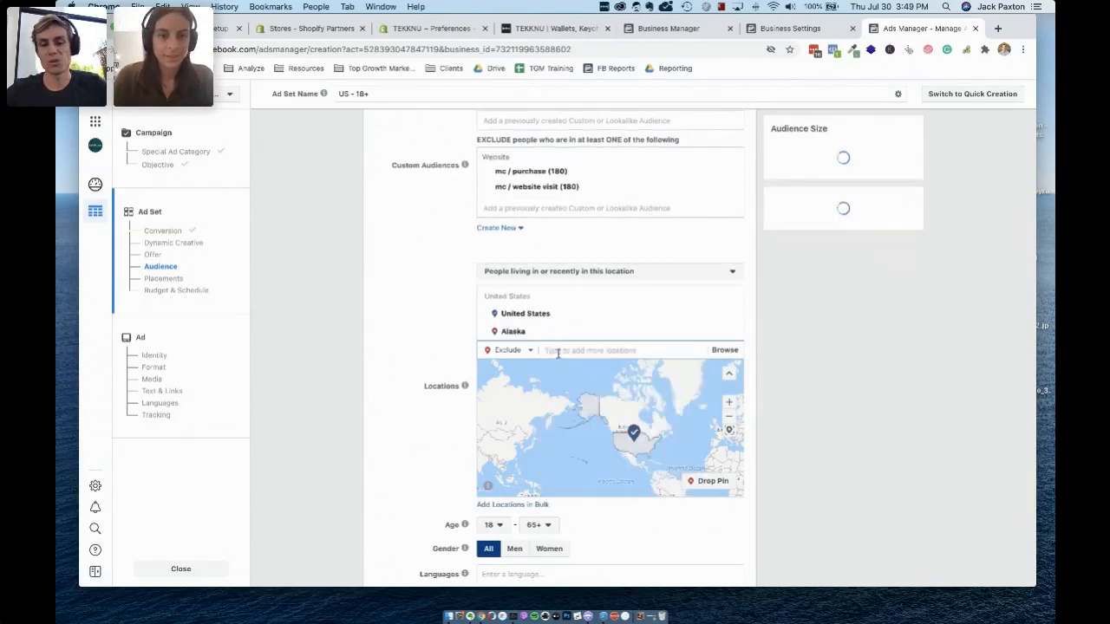
type("hawaii")
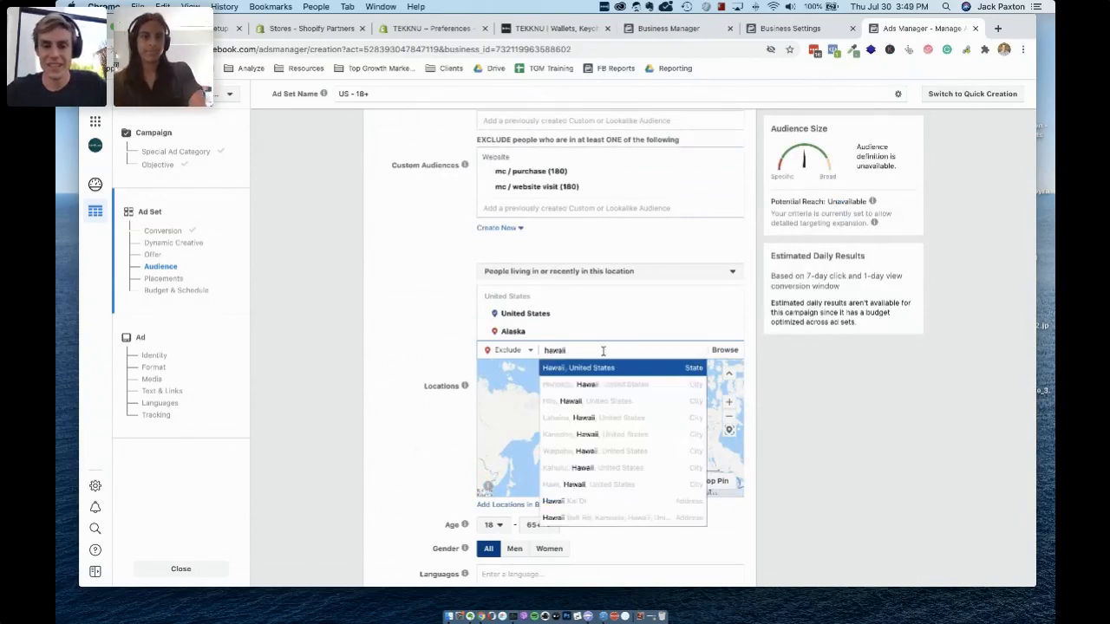
left_click(587, 371)
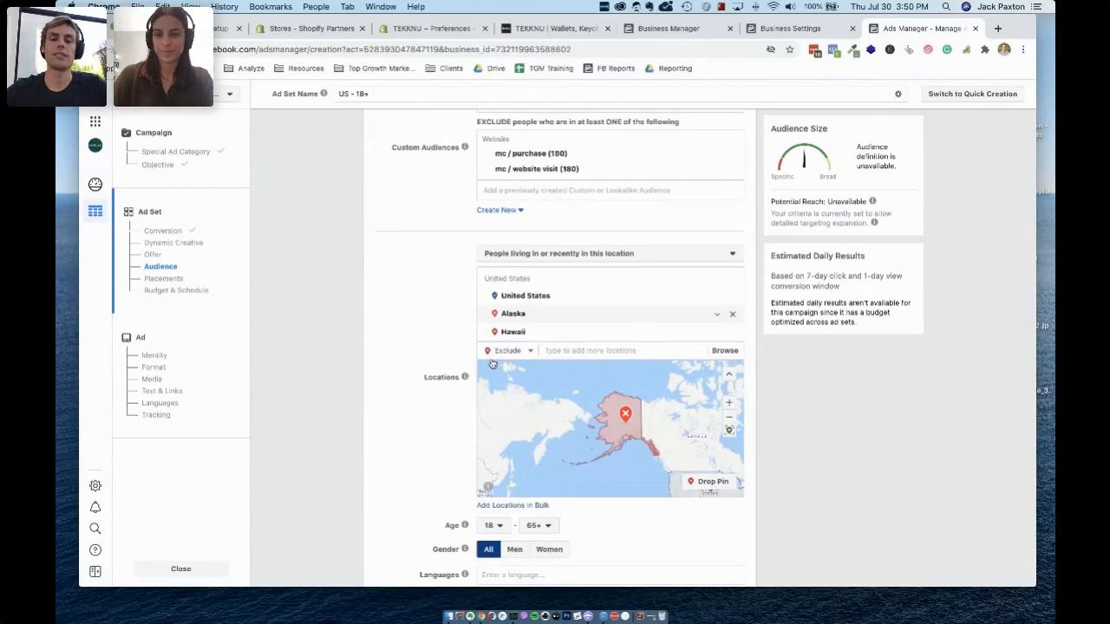
Step: Remove the Alaska and Hawaii exclusions from the locations and set the location mode back to Include
left_click(732, 317)
left_click(732, 315)
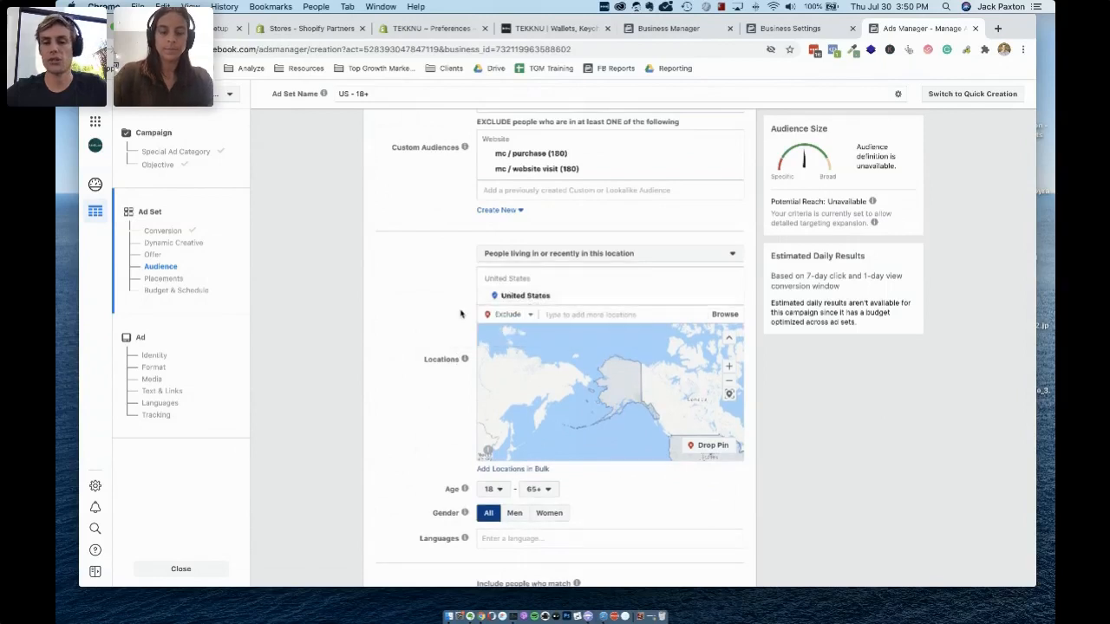
left_click(508, 313)
left_click(504, 336)
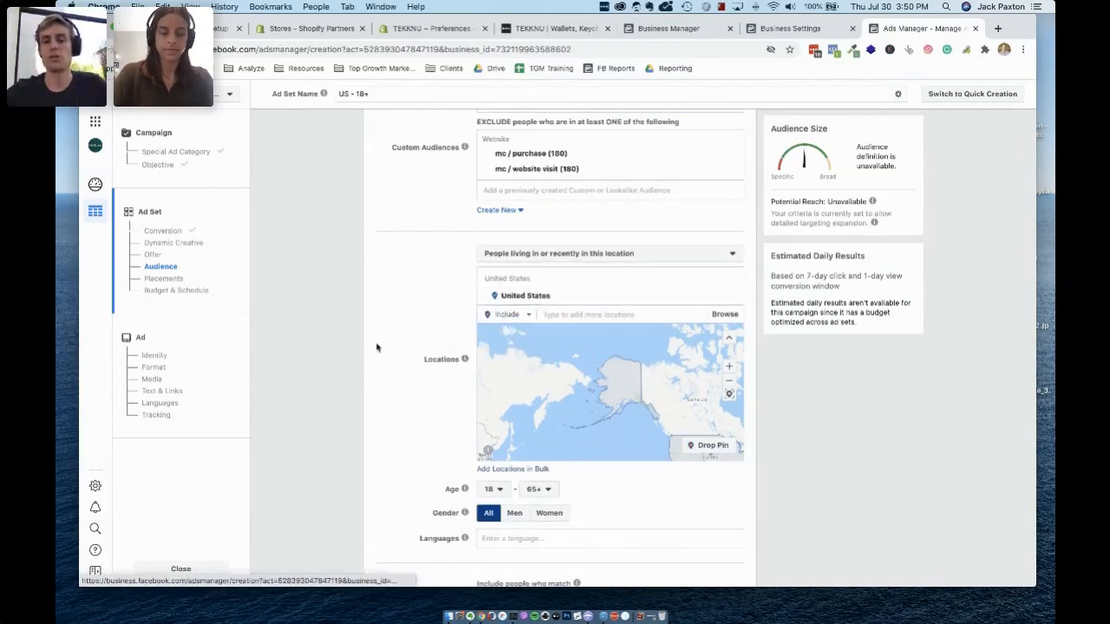
Step: View the maximum age options for the audience and close the list without choosing another age
scroll(376, 346, "down", 1)
scroll(376, 347, "down", 5)
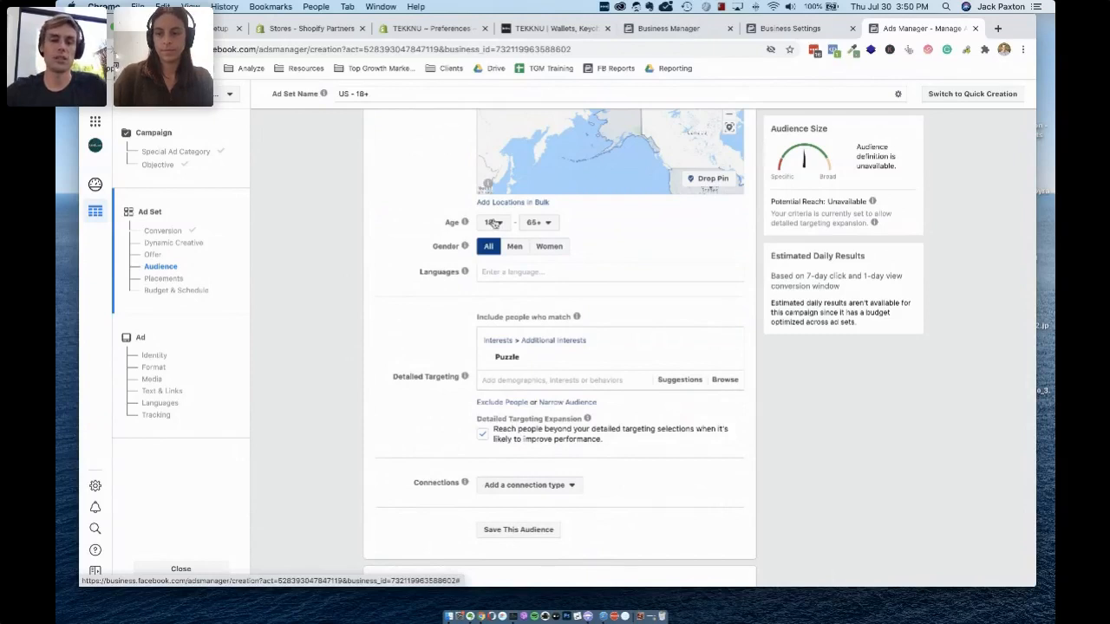
left_click(538, 223)
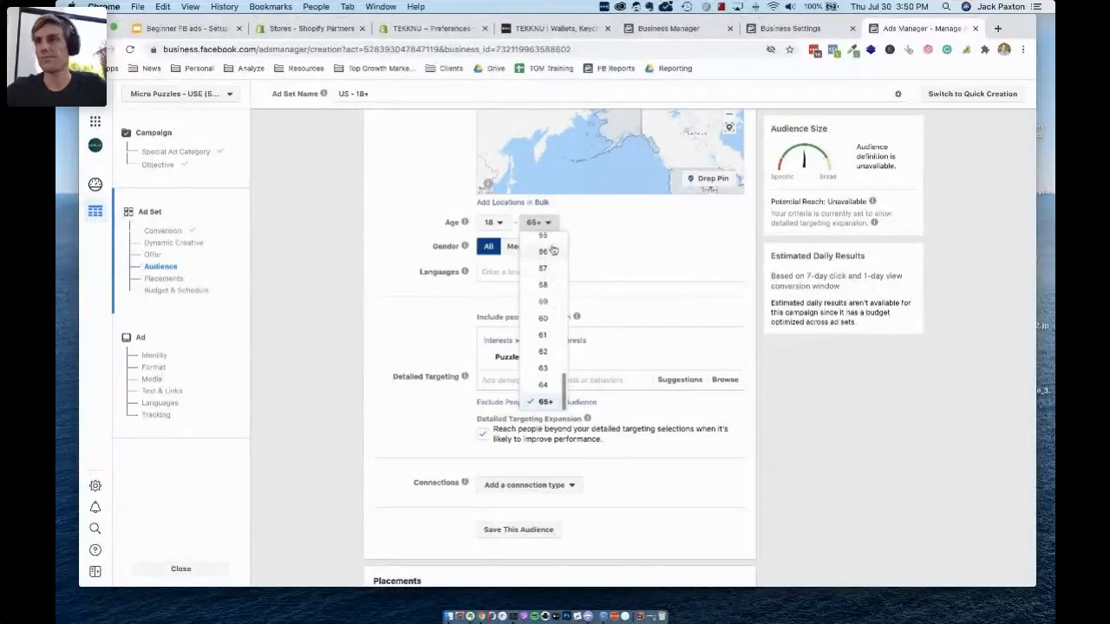
left_click(640, 251)
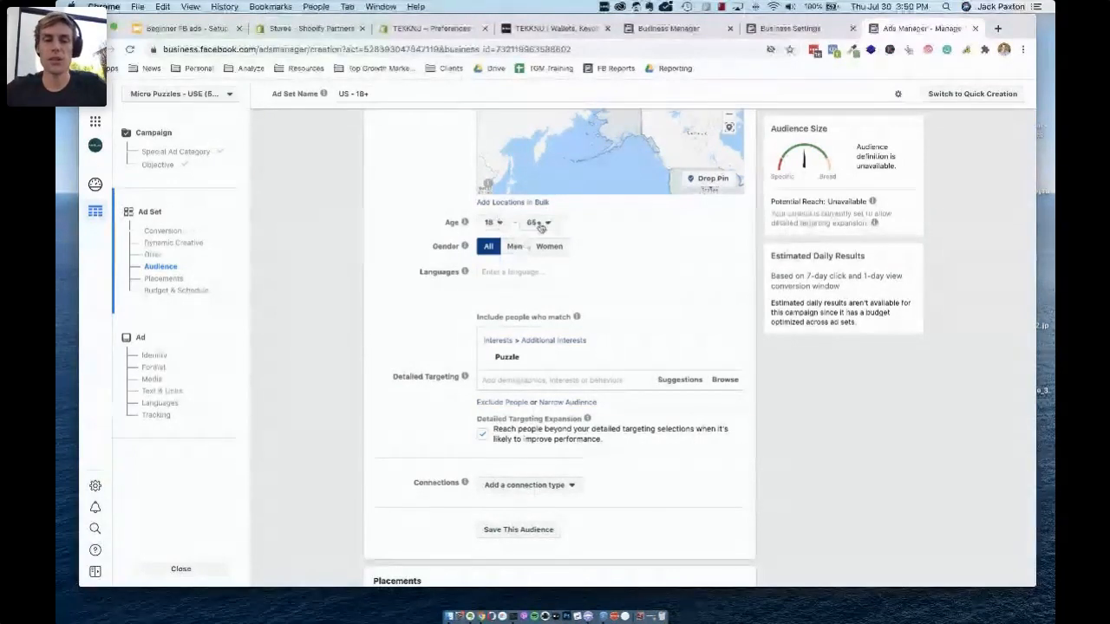
Step: Set the audience's minimum age to 25
scroll(521, 234, "up", 1)
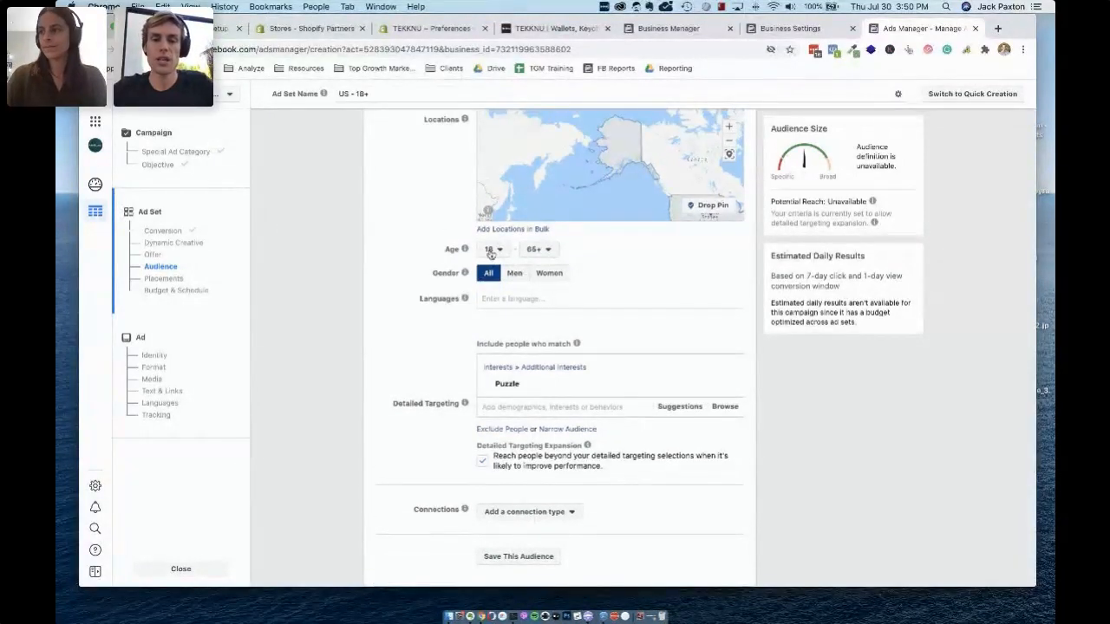
left_click(491, 251)
scroll(501, 359, "down", 1)
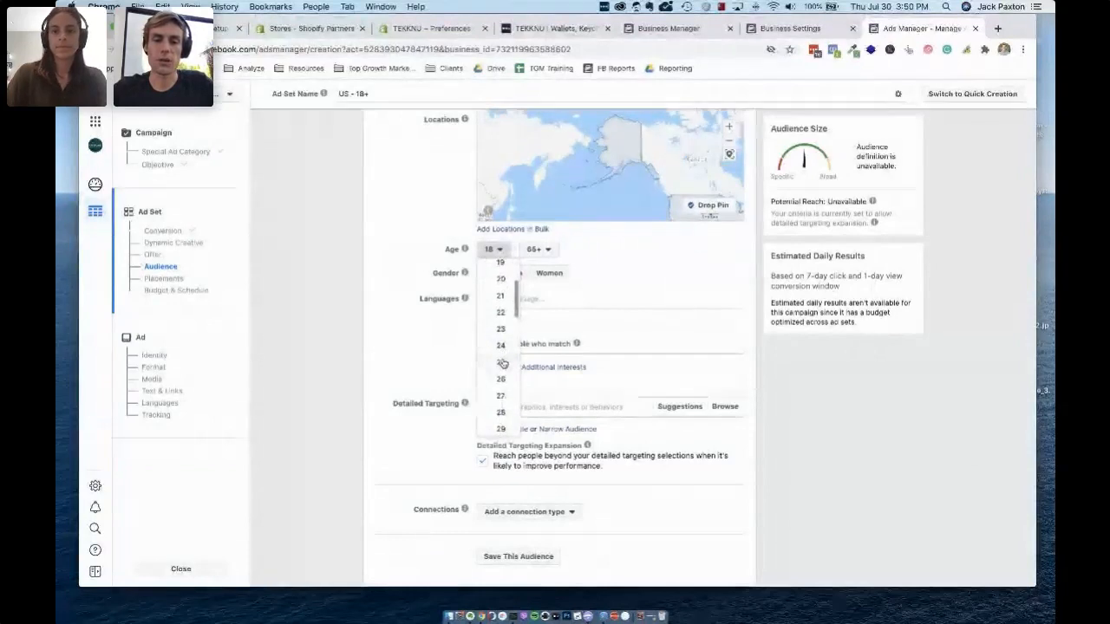
left_click(501, 362)
Step: Set the audience's minimum age to 35
left_click(490, 252)
scroll(501, 381, "down", 2)
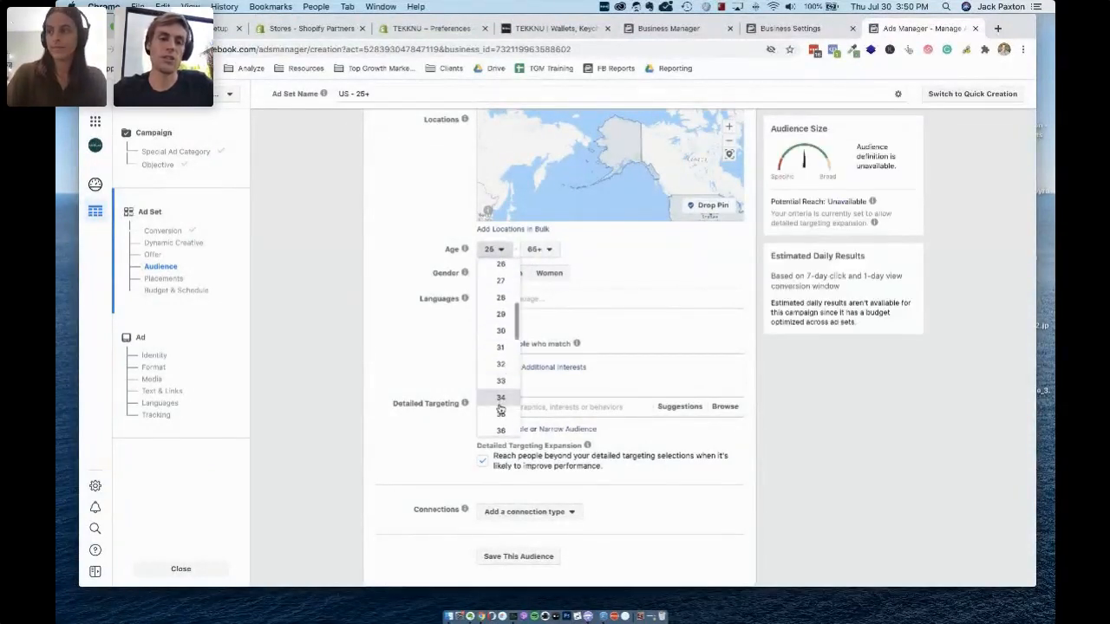
left_click(500, 401)
left_click(491, 250)
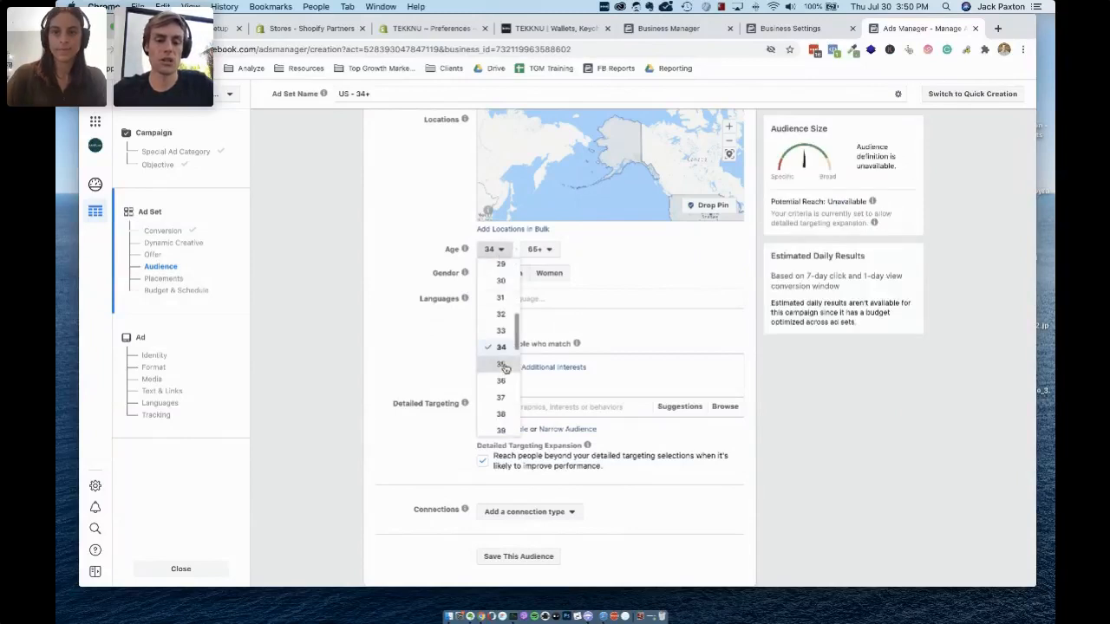
left_click(502, 365)
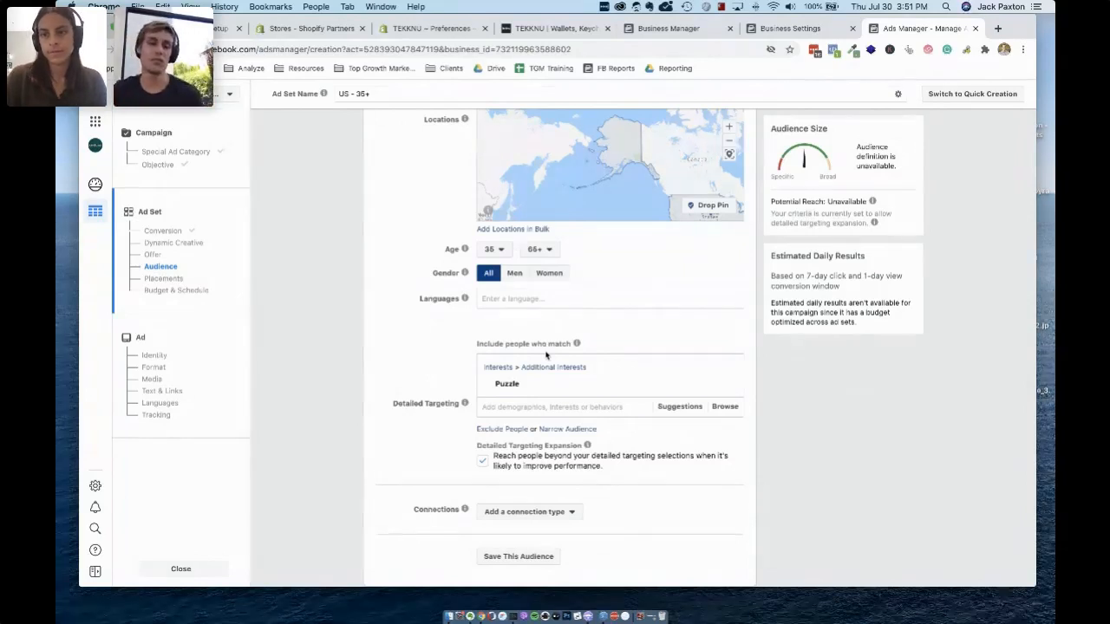
Step: Turn off detailed targeting expansion so the ads do not reach people beyond the Puzzle interest selection
scroll(546, 356, "down", 4)
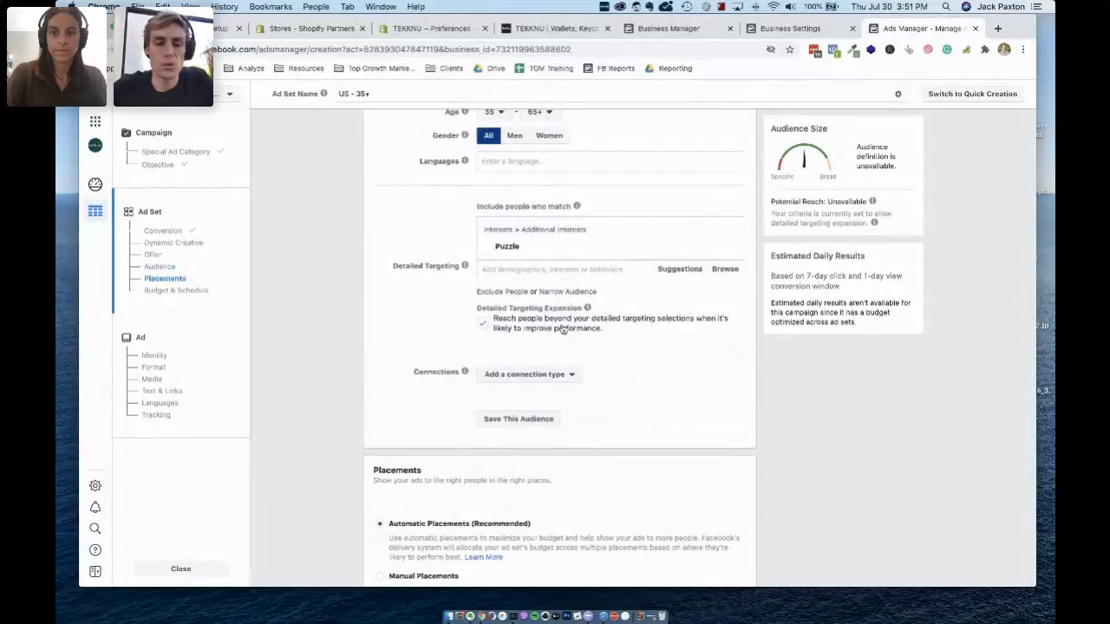
left_click(484, 325)
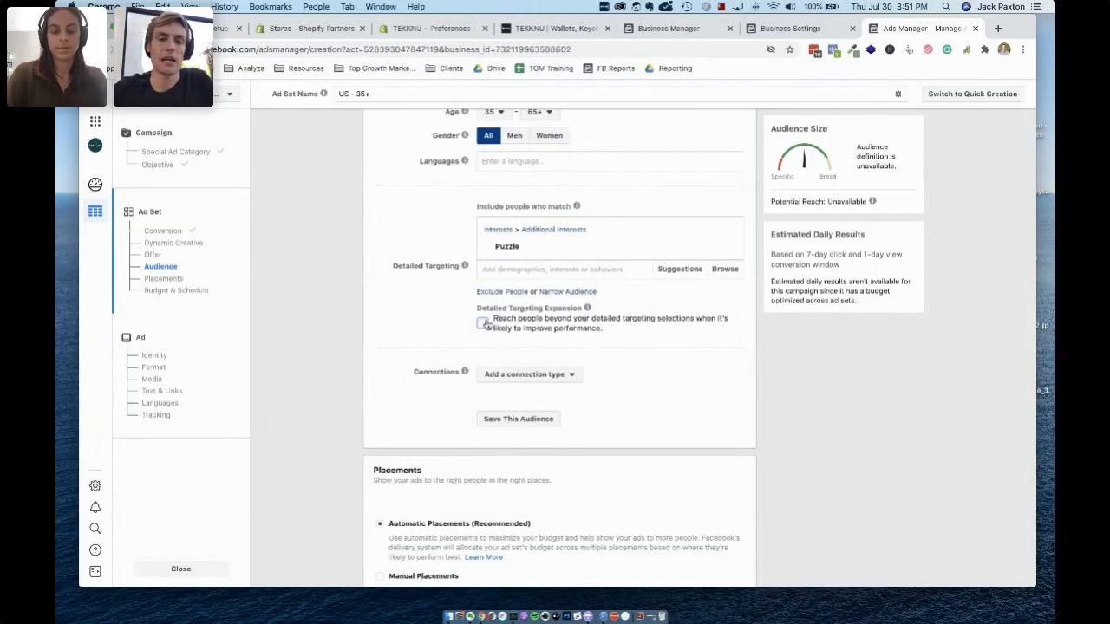
mouse_move(511, 247)
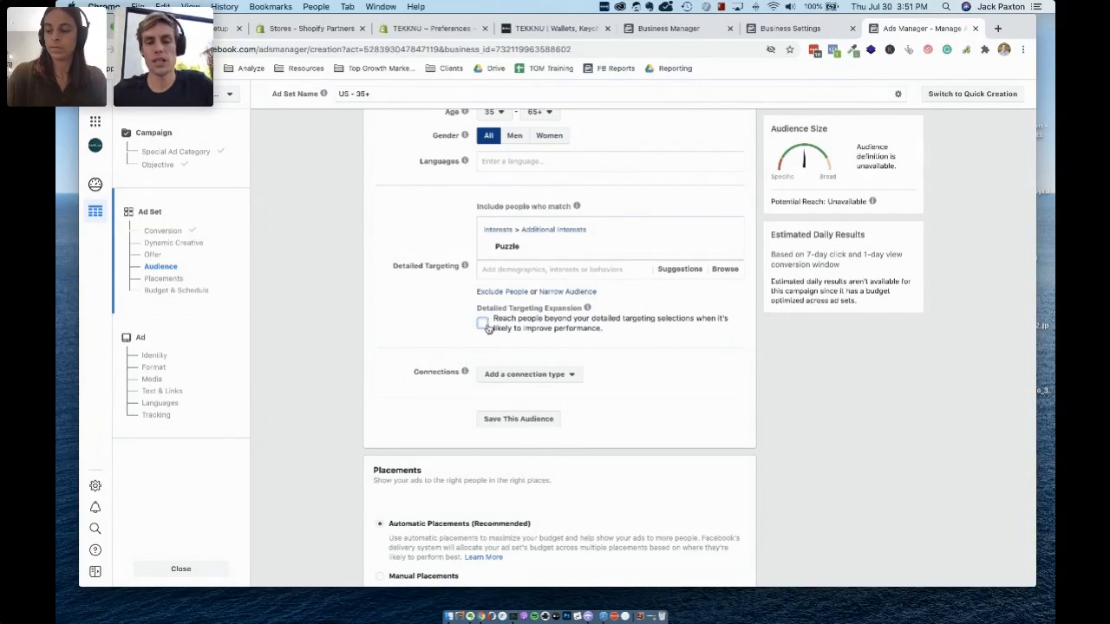
Step: Switch the ad set to manual placements and deselect the Audience Network and Messenger platforms and all Stories placements
scroll(448, 342, "down", 5)
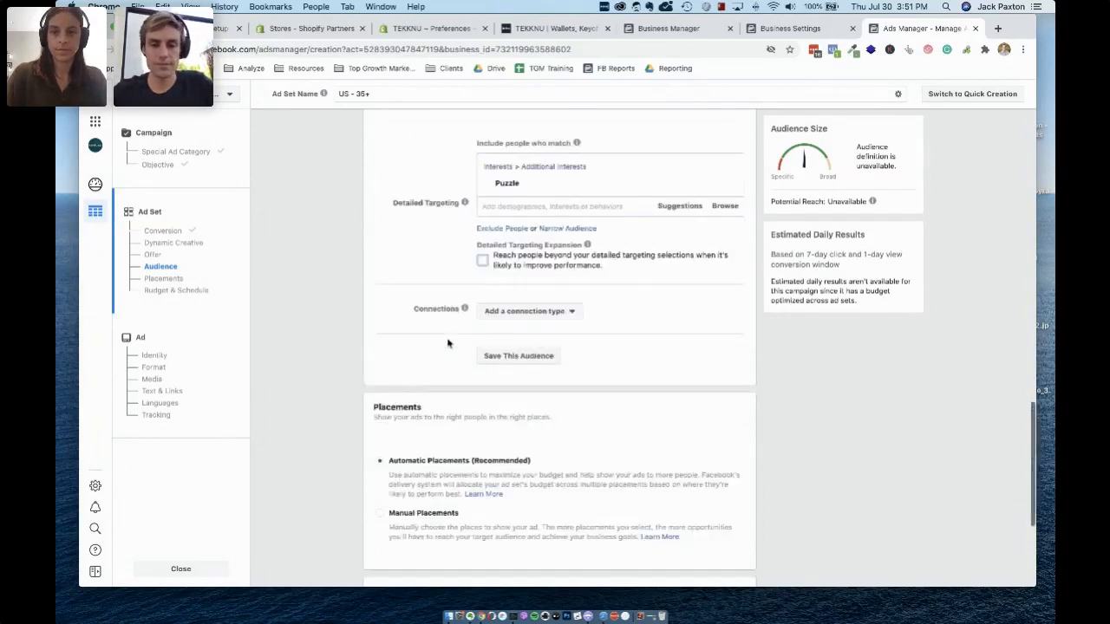
scroll(440, 293, "down", 1)
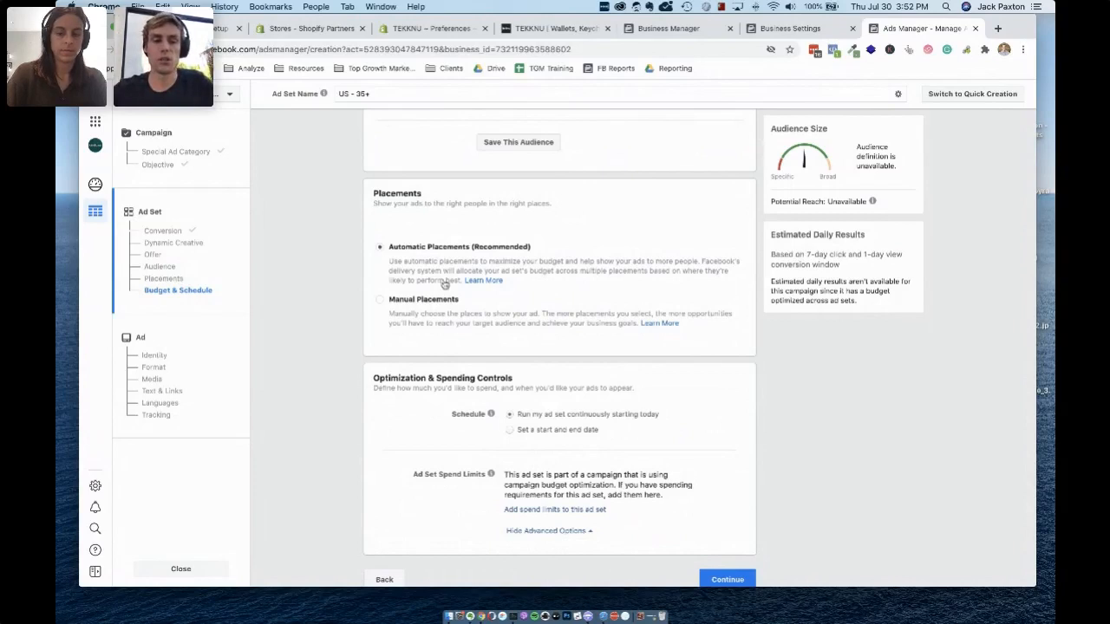
left_click(518, 302)
scroll(598, 381, "down", 2)
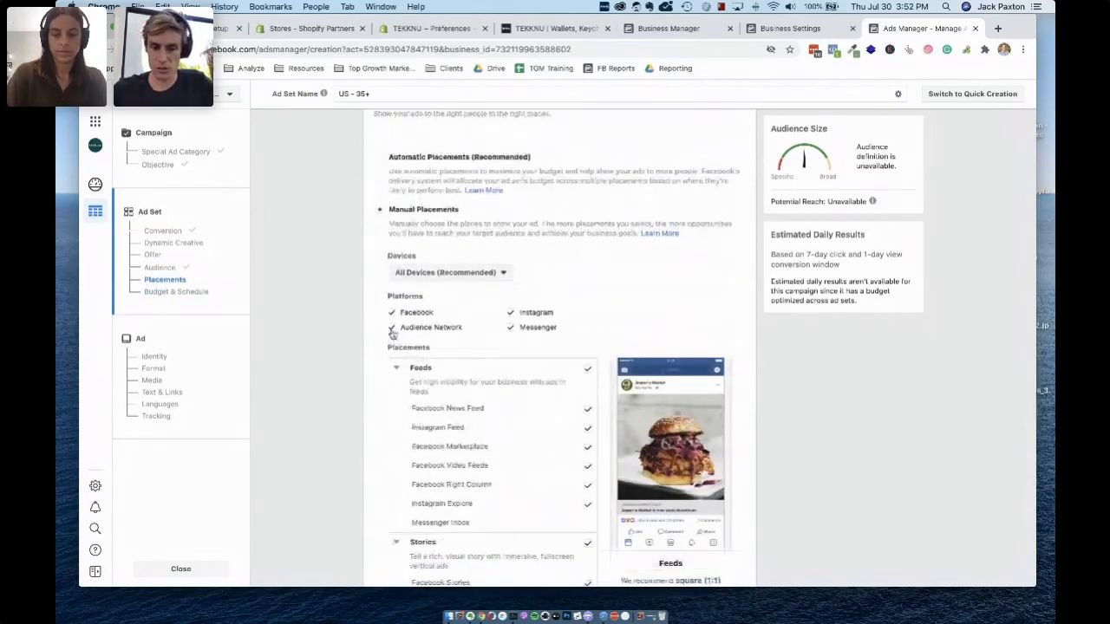
left_click(391, 327)
left_click(511, 329)
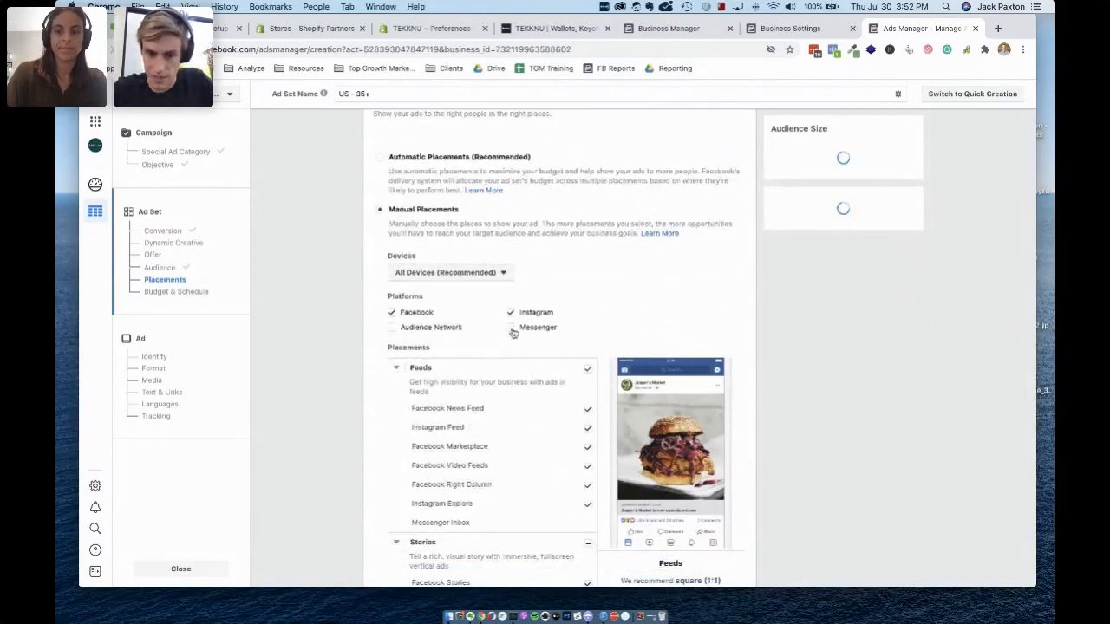
scroll(563, 364, "down", 4)
left_click(588, 391)
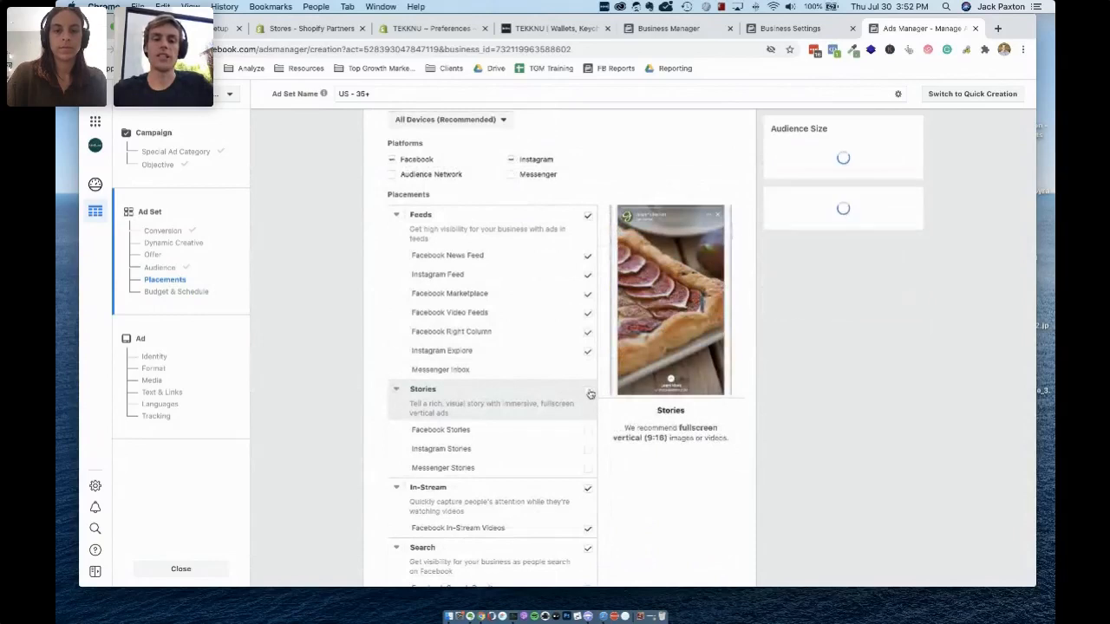
Step: Deselect the In-Article, Search and In-Stream placements, keeping all Stories placements deselected
left_click(589, 391)
scroll(440, 220, "up", 1)
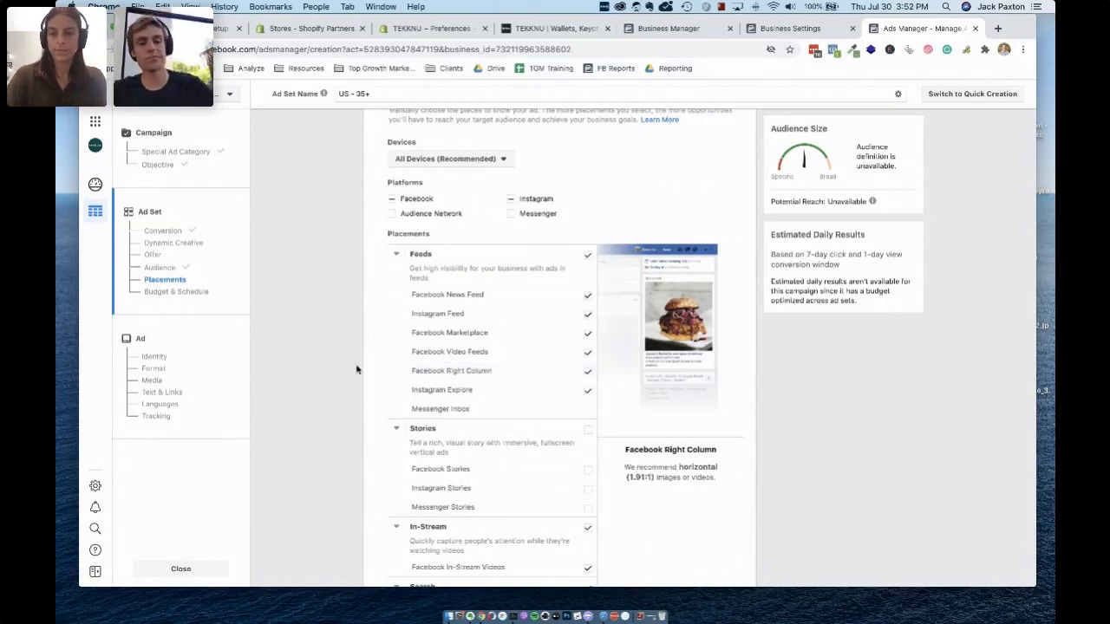
scroll(356, 367, "down", 4)
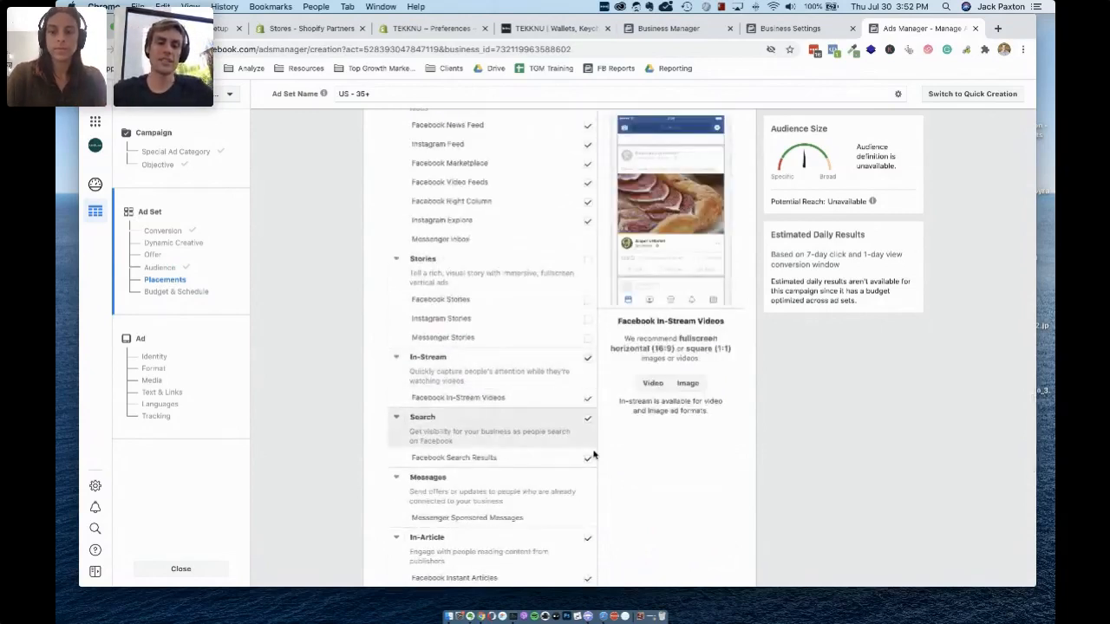
left_click(589, 540)
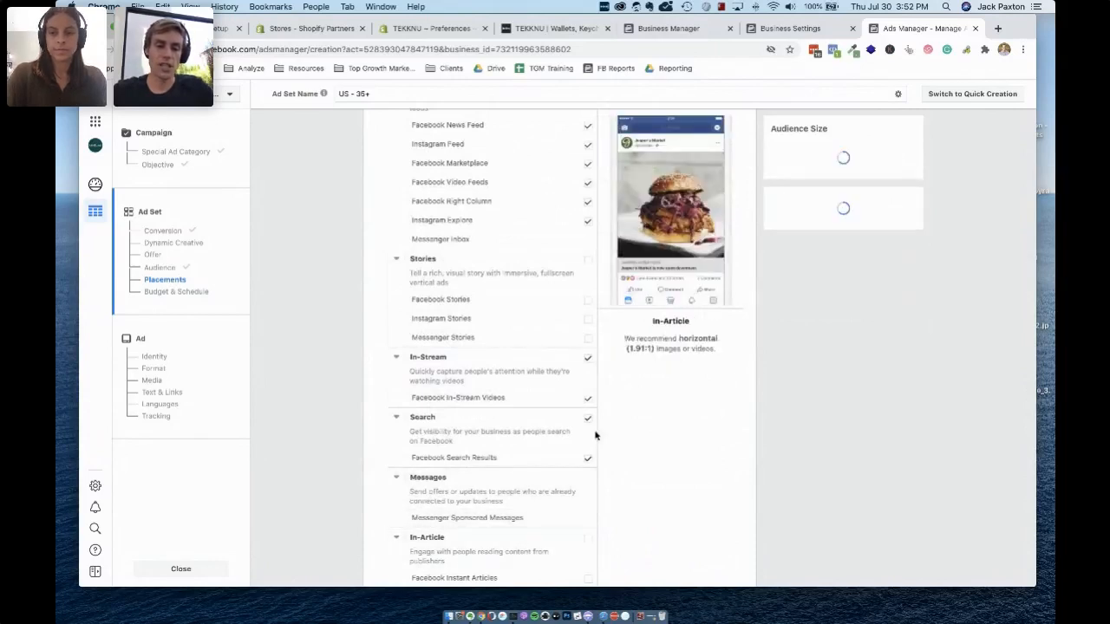
left_click(588, 458)
left_click(588, 357)
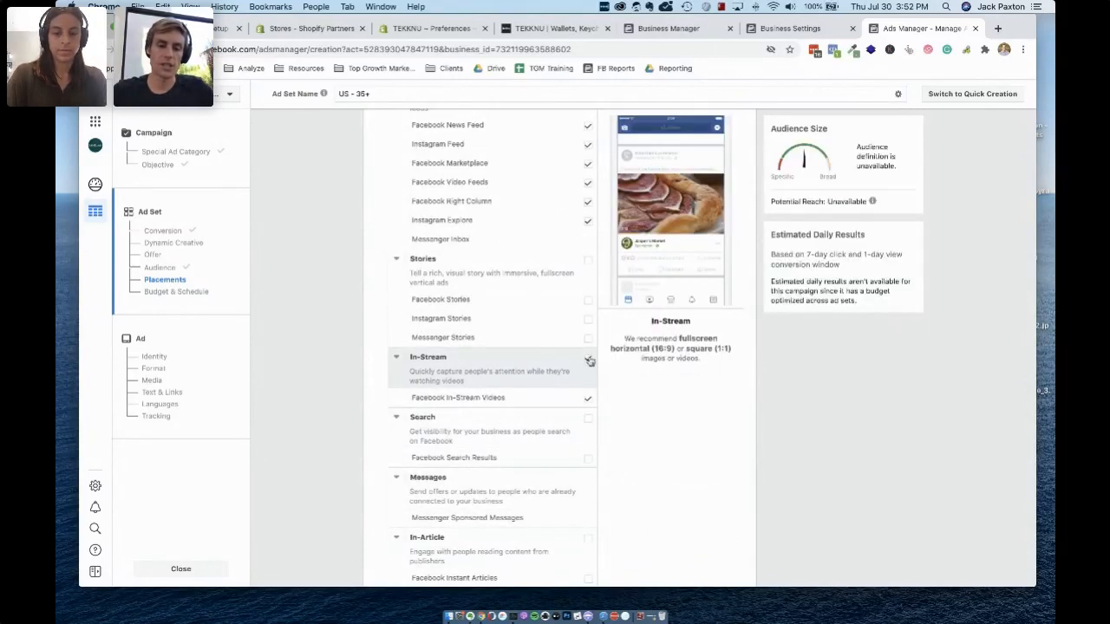
Step: Deselect Facebook Right Column, Instagram Explore, Facebook Video Feeds and Facebook Marketplace, keeping only Facebook News Feed and Instagram Feed
scroll(587, 359, "up", 2)
left_click(589, 268)
left_click(588, 287)
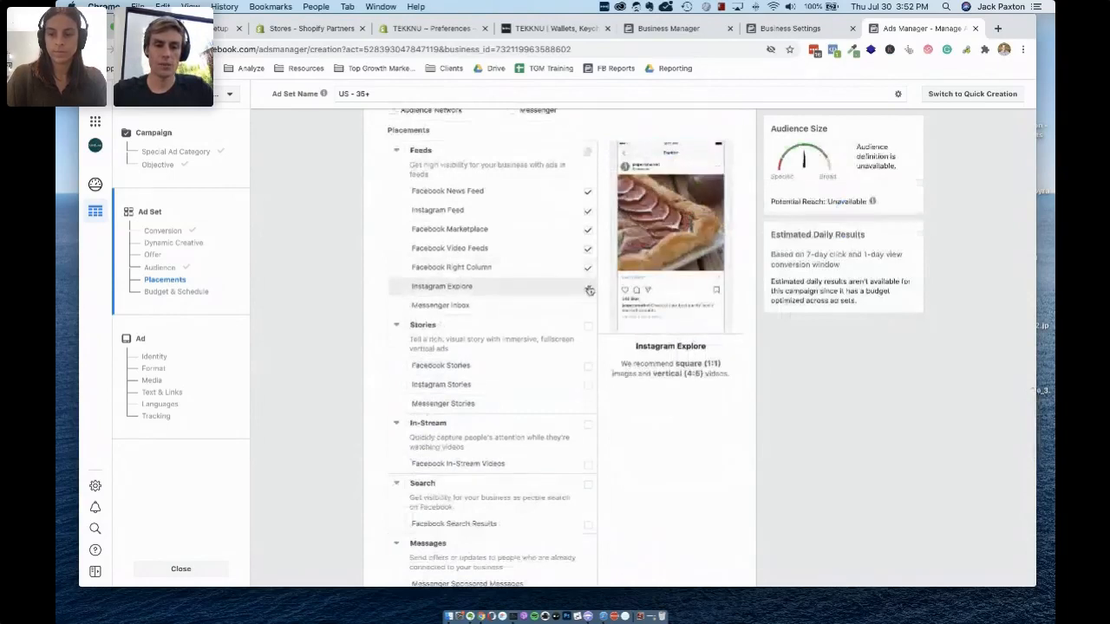
left_click(588, 249)
left_click(589, 230)
left_click(589, 211)
left_click(588, 213)
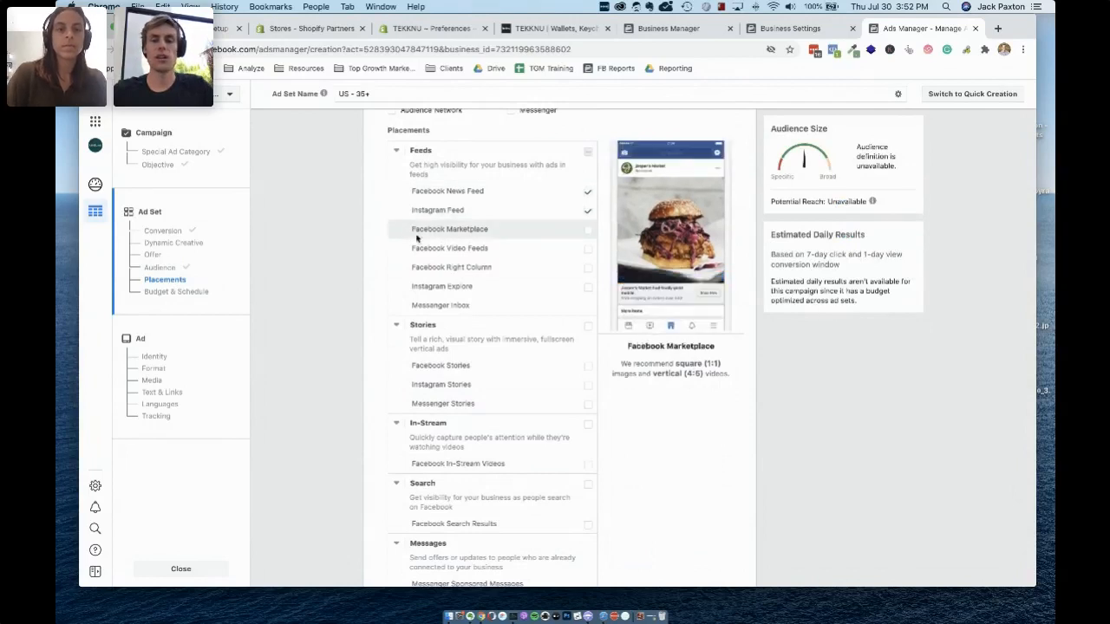
Step: Review the complete placements list, from Feeds down to Apps and Sites, to check which placements are selected
scroll(320, 335, "down", 5)
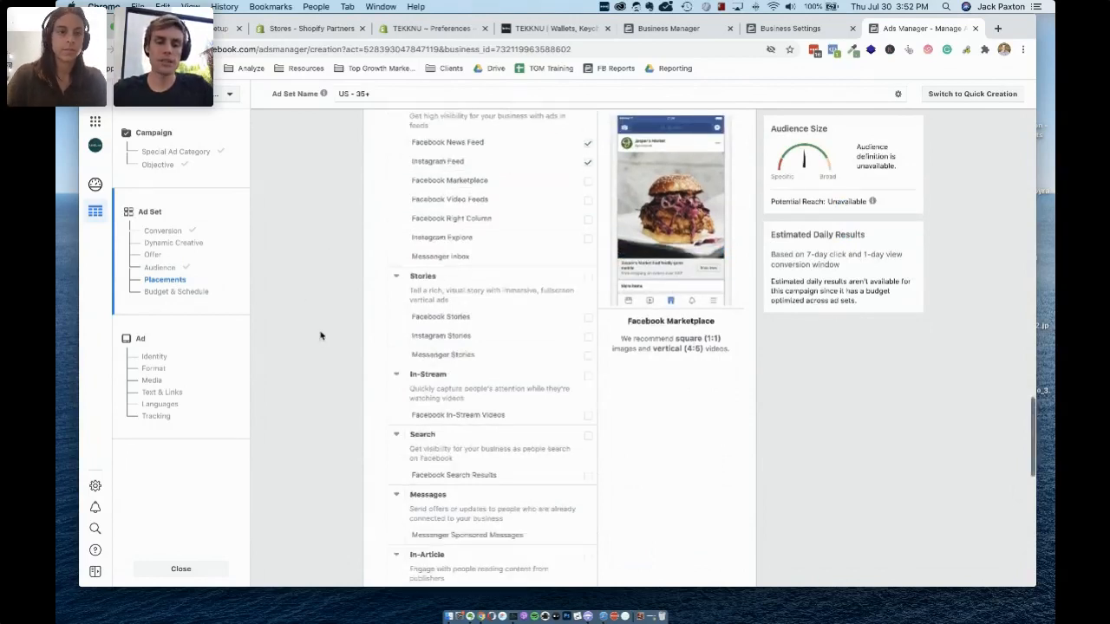
scroll(319, 336, "down", 2)
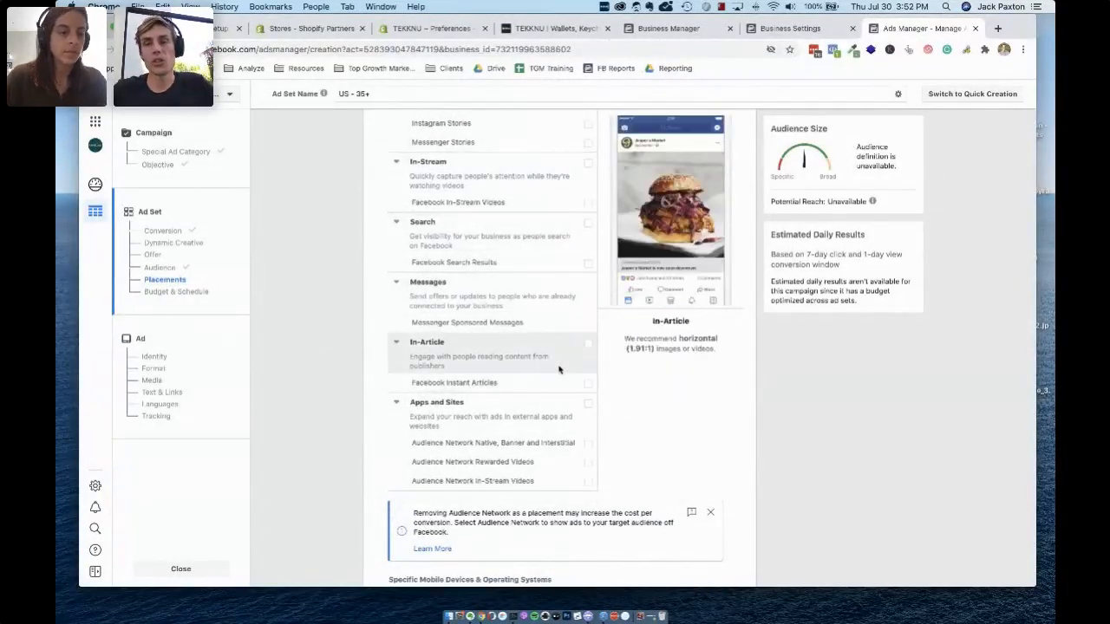
scroll(558, 369, "up", 3)
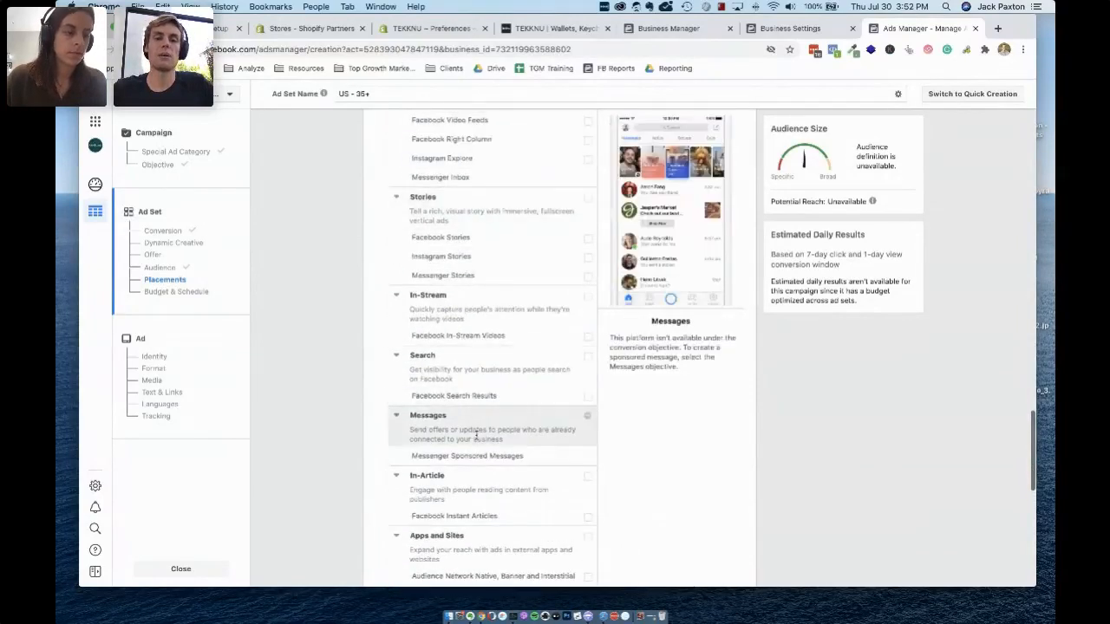
scroll(500, 265, "up", 1)
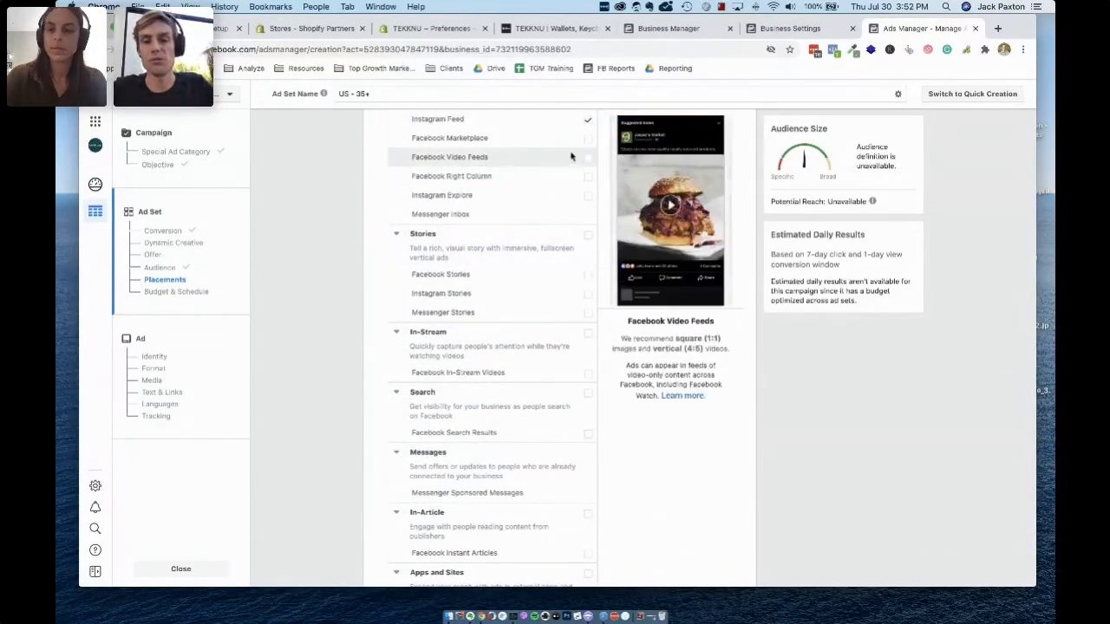
scroll(532, 401, "down", 4)
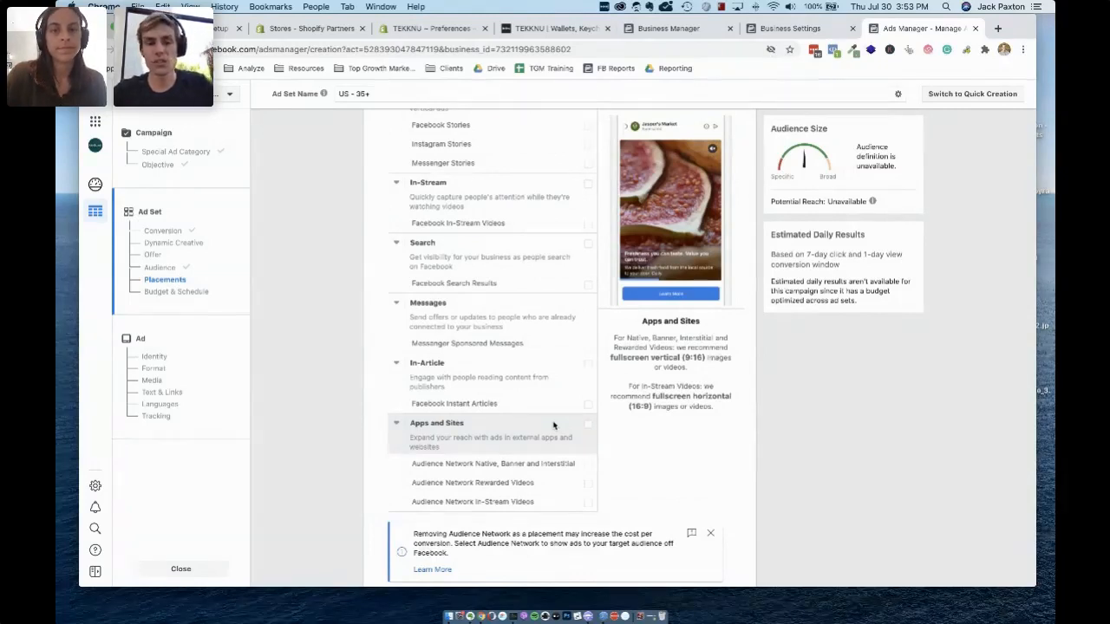
scroll(520, 442, "down", 1)
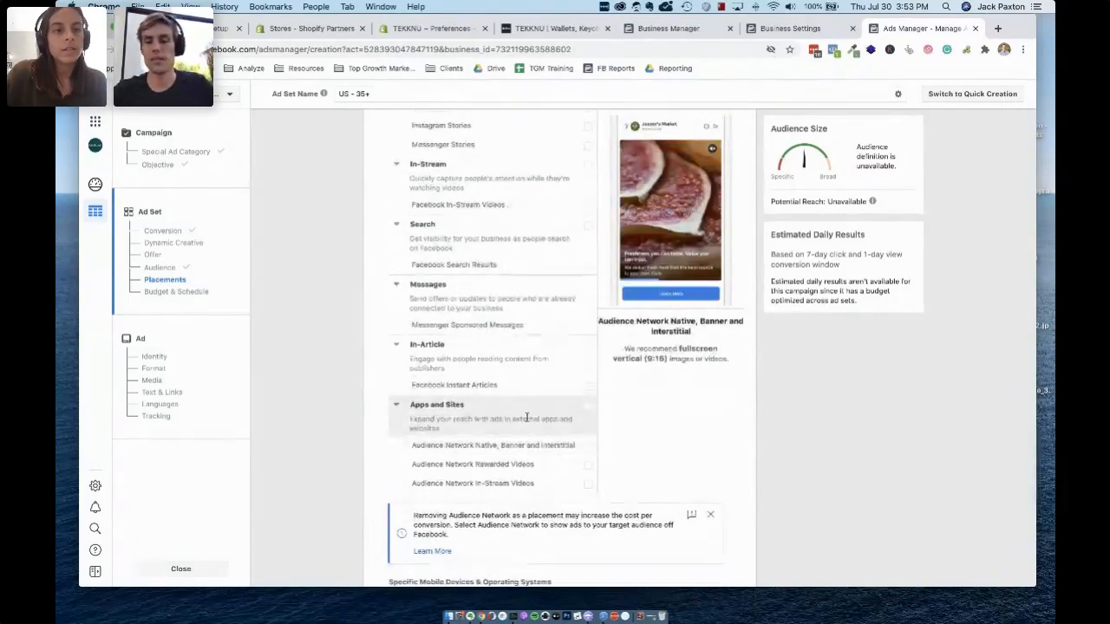
scroll(526, 418, "up", 10)
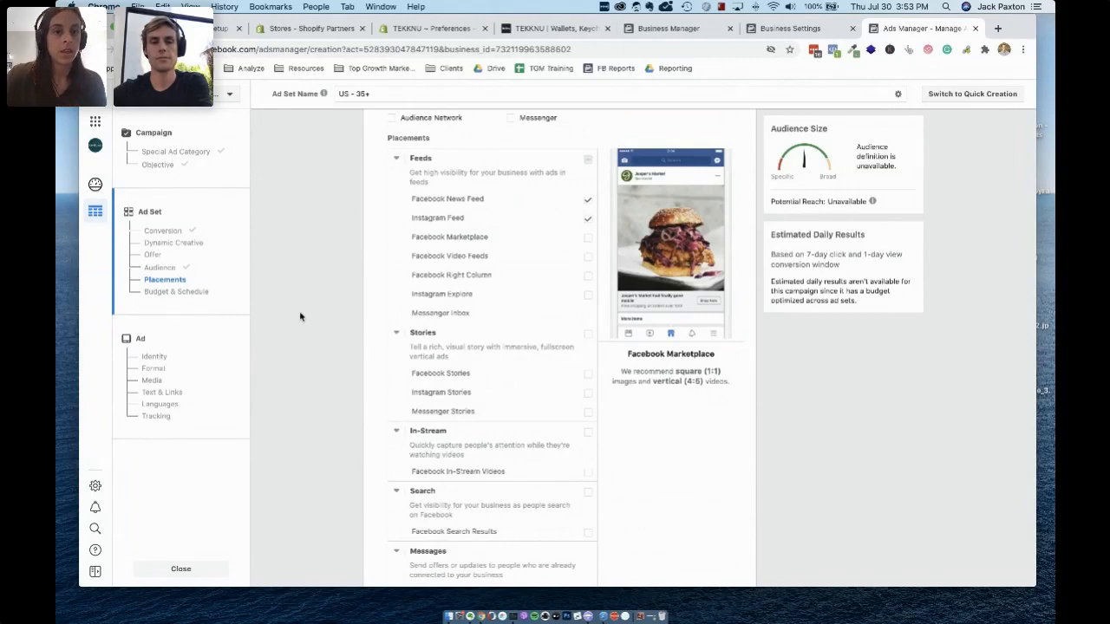
Step: Remove the mc / purchase (180) and mc / website visit (180) audiences from the exclusions and check the potential reach
scroll(300, 316, "up", 10)
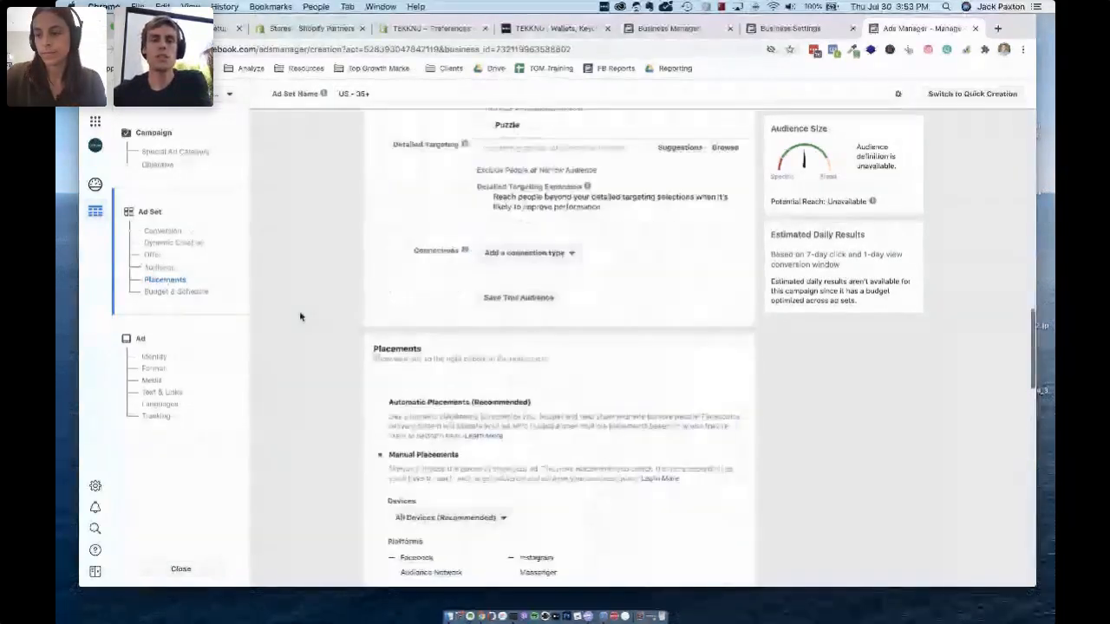
scroll(300, 317, "up", 10)
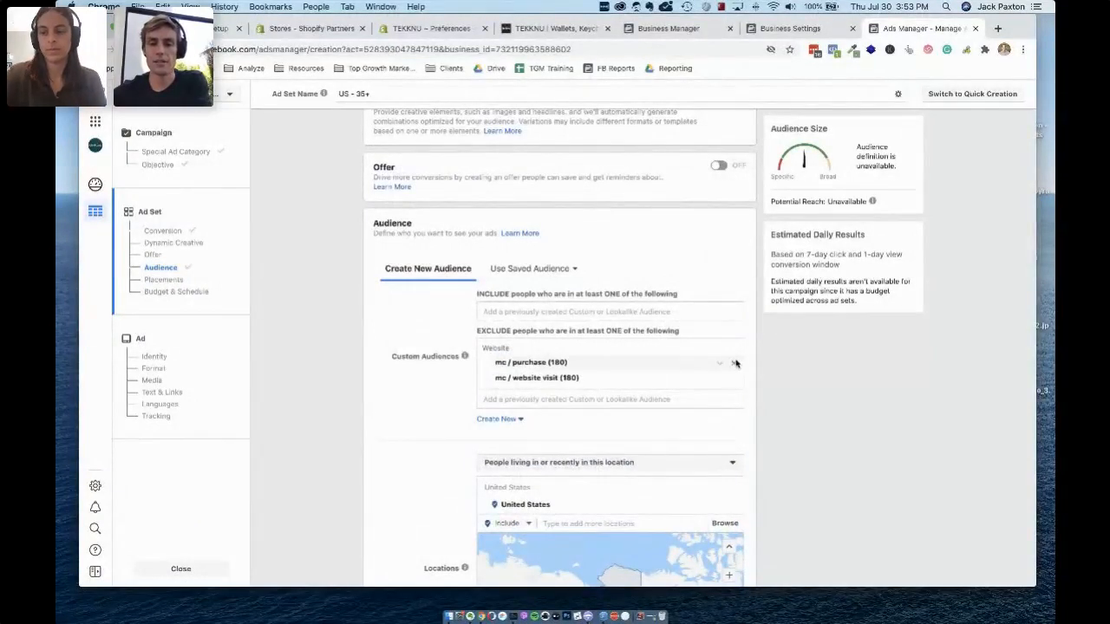
left_click(733, 364)
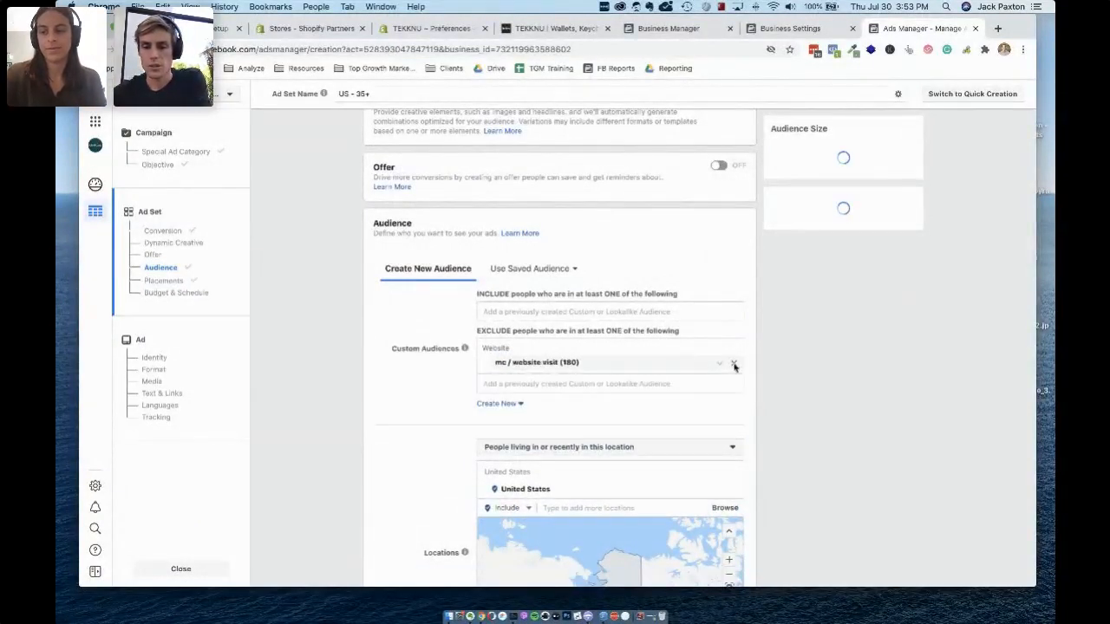
left_click(733, 364)
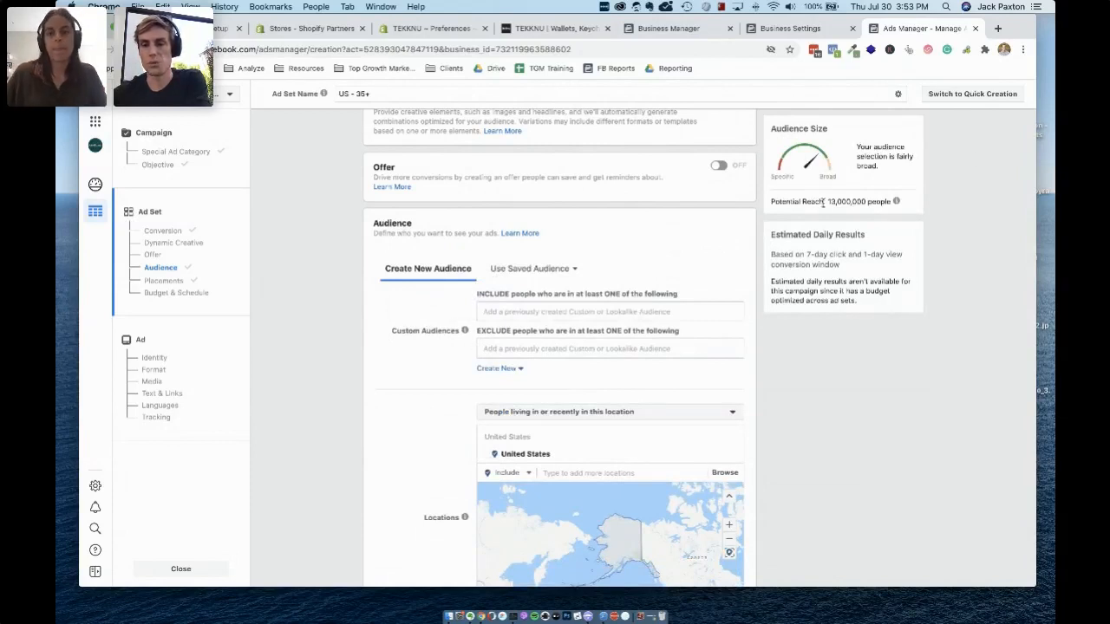
left_click_drag(826, 202, 887, 202)
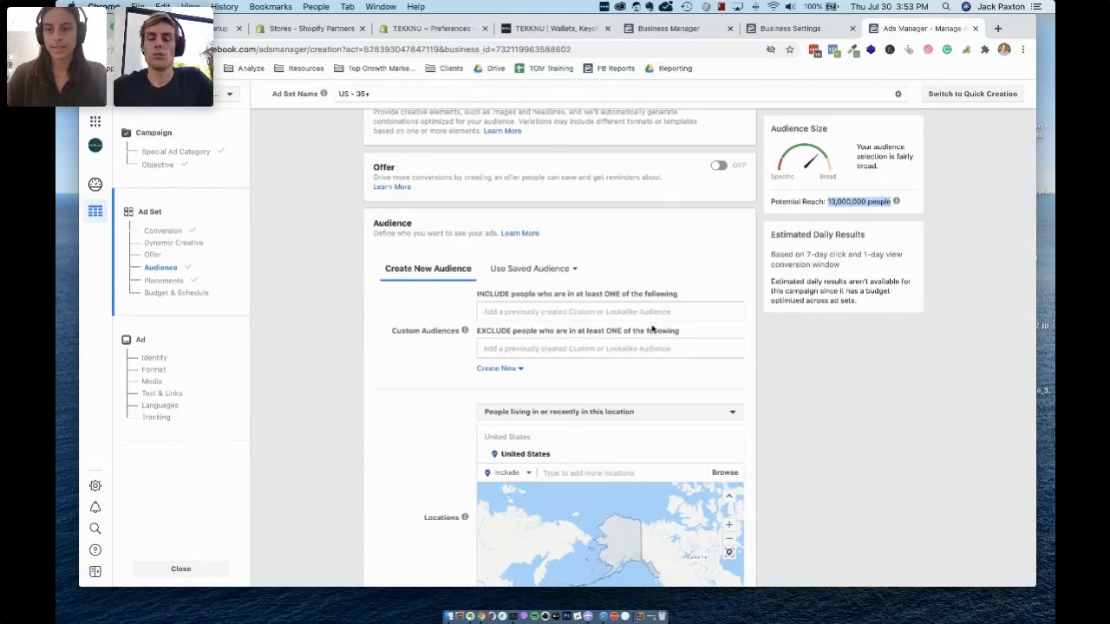
Step: Narrow the audience location from the whole United States to the state of Texas
scroll(582, 348, "down", 1)
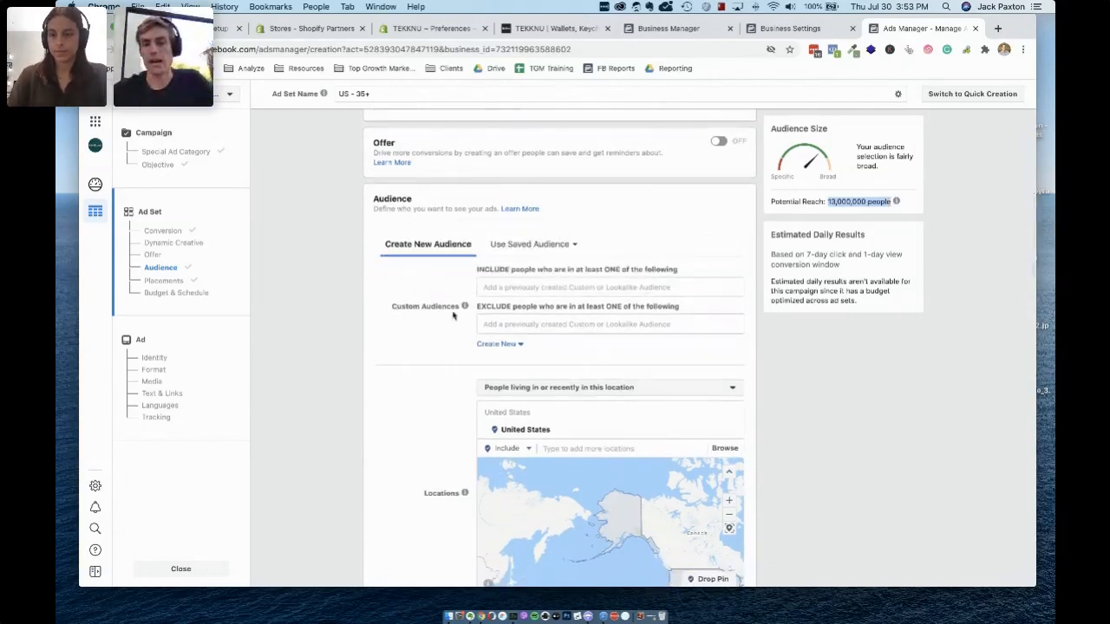
scroll(673, 307, "down", 5)
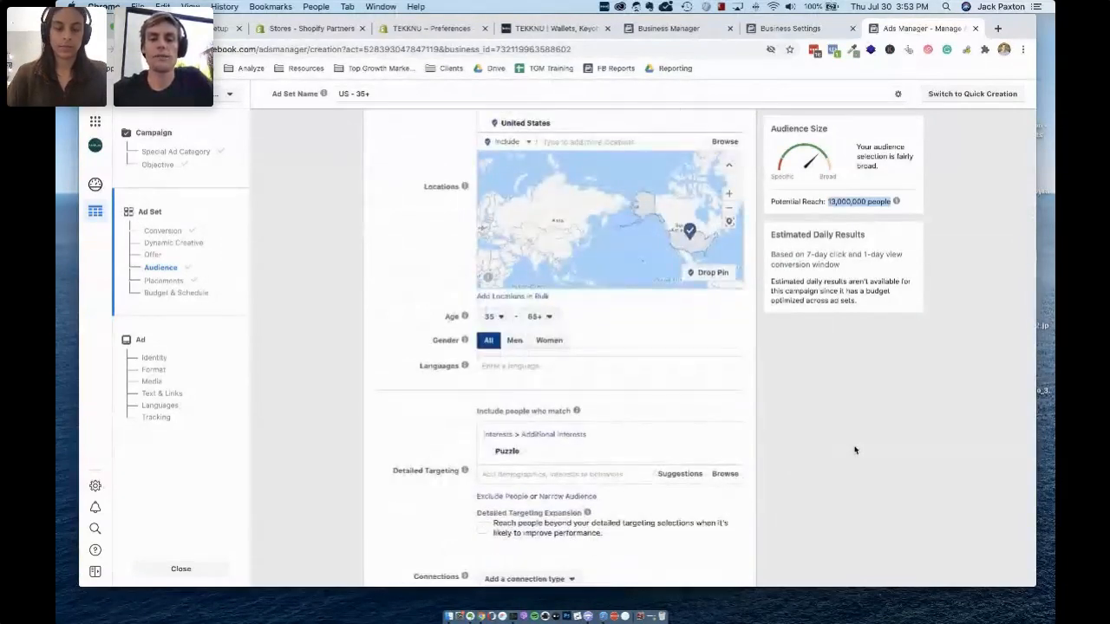
scroll(854, 448, "down", 2)
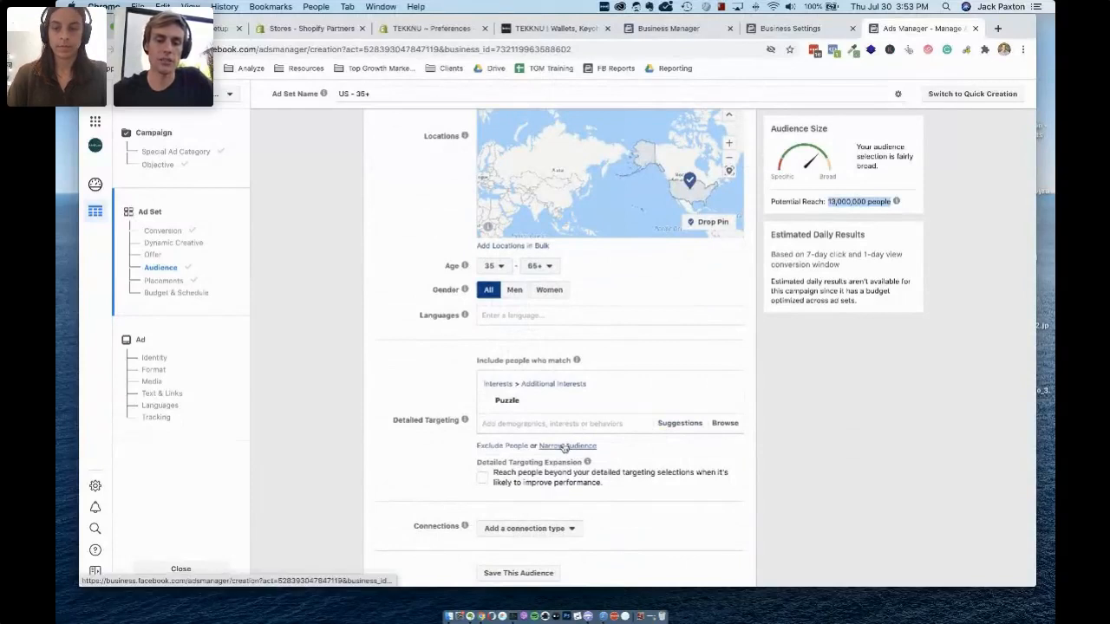
scroll(304, 302, "up", 5)
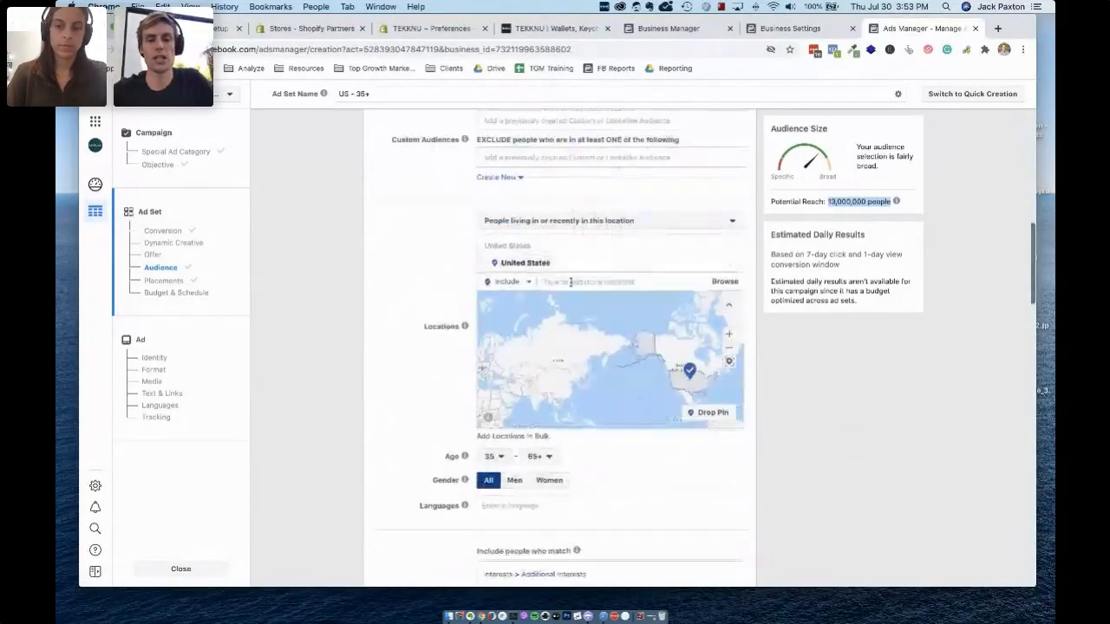
left_click(572, 281)
type("ta")
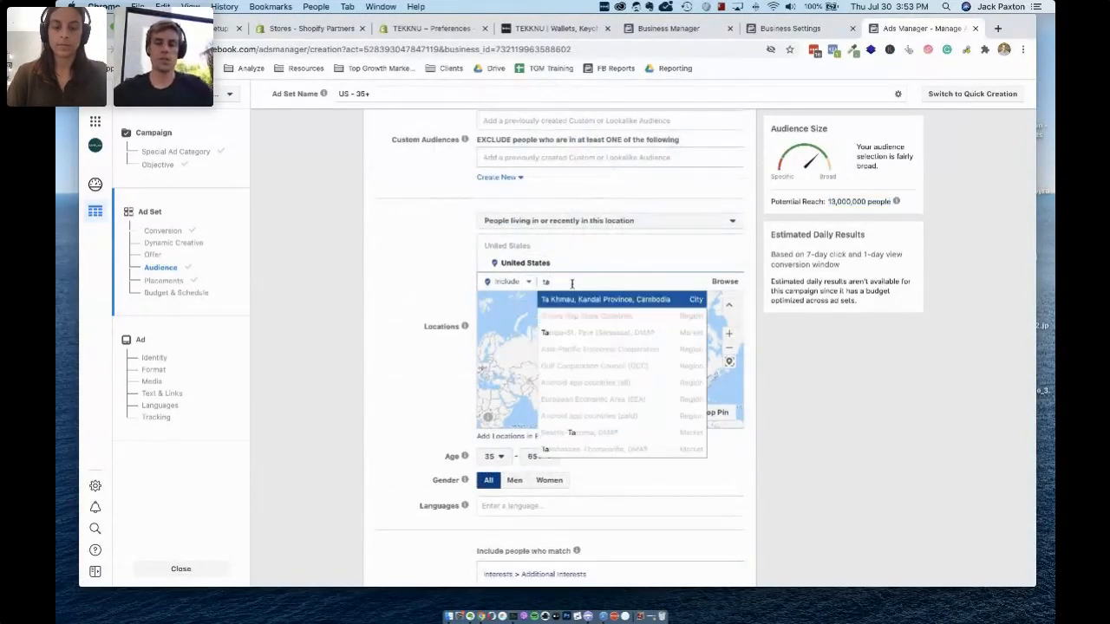
type("xas")
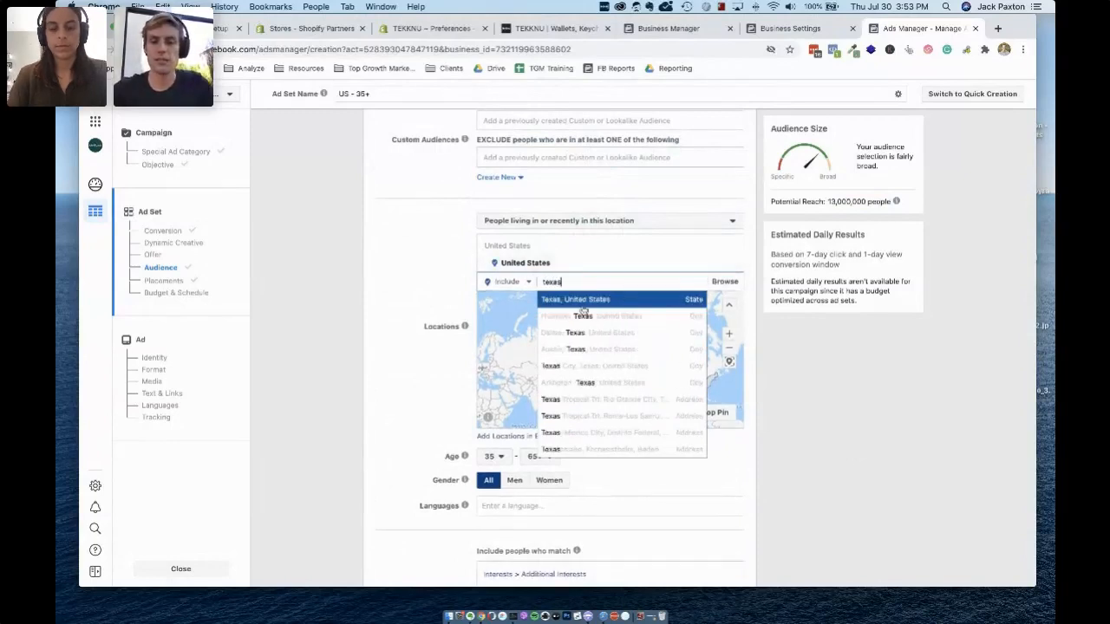
key("Return")
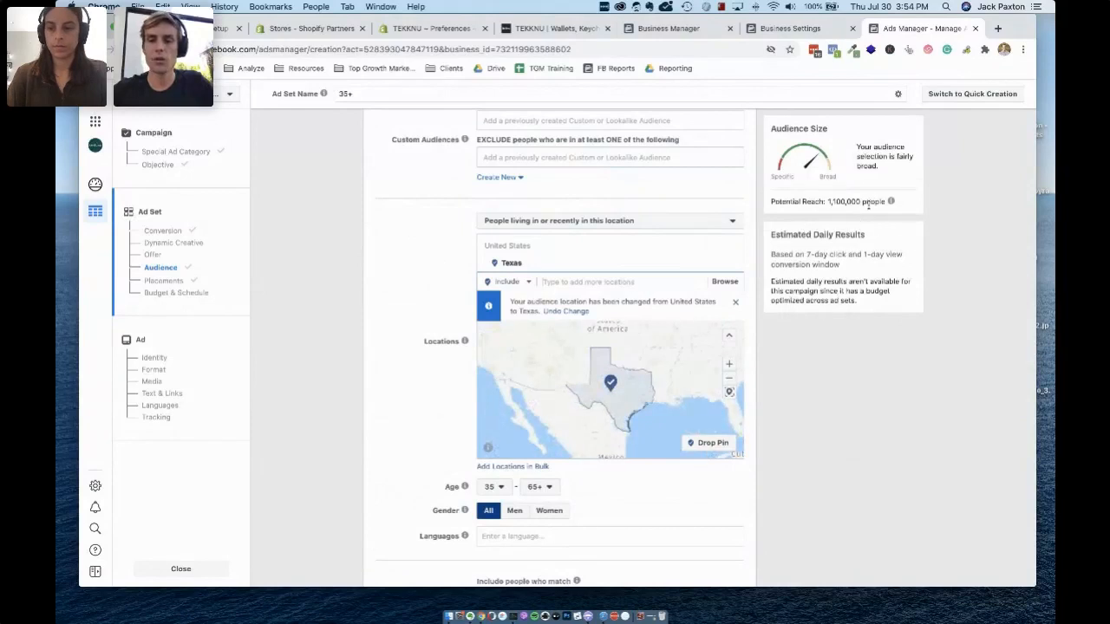
Step: Add the states of Arizona and New Mexico to the audience's included locations
left_click(571, 283)
type("arizon")
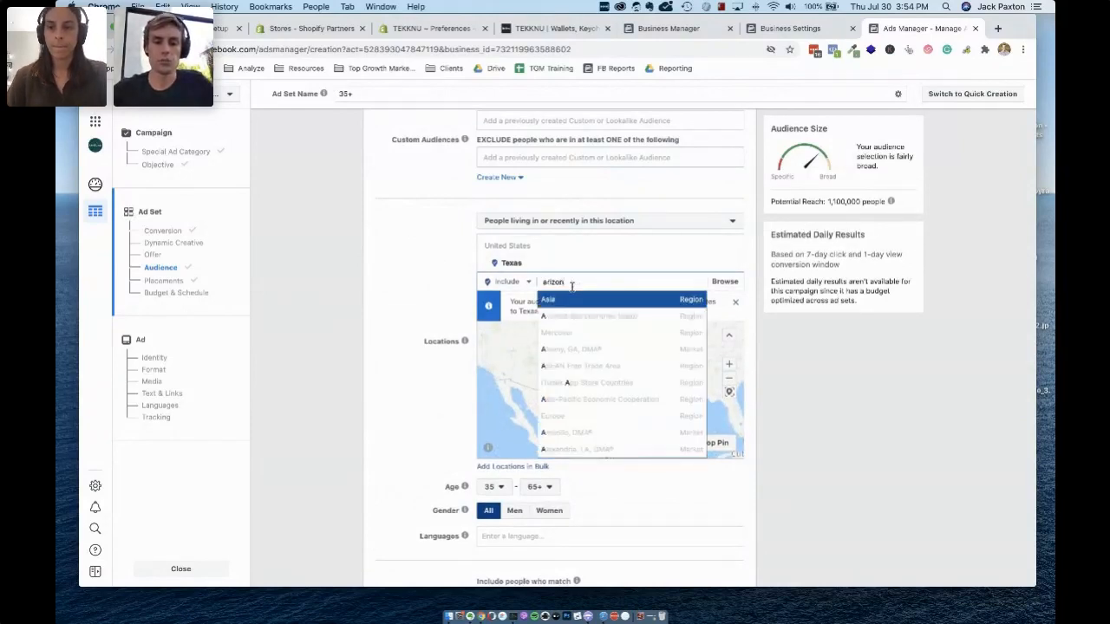
type("a")
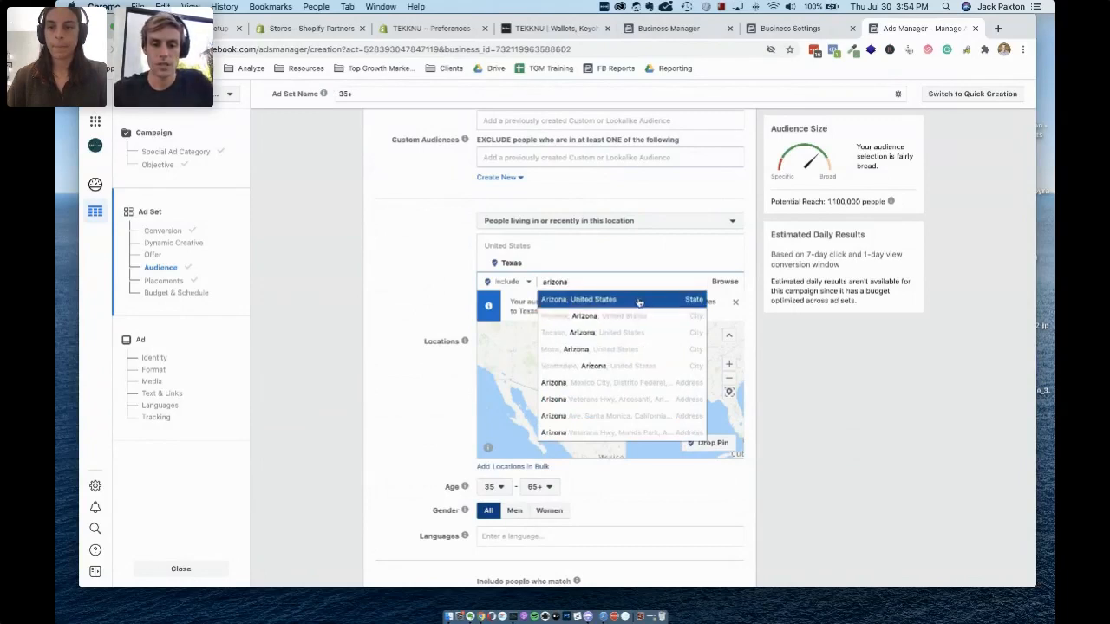
left_click(639, 300)
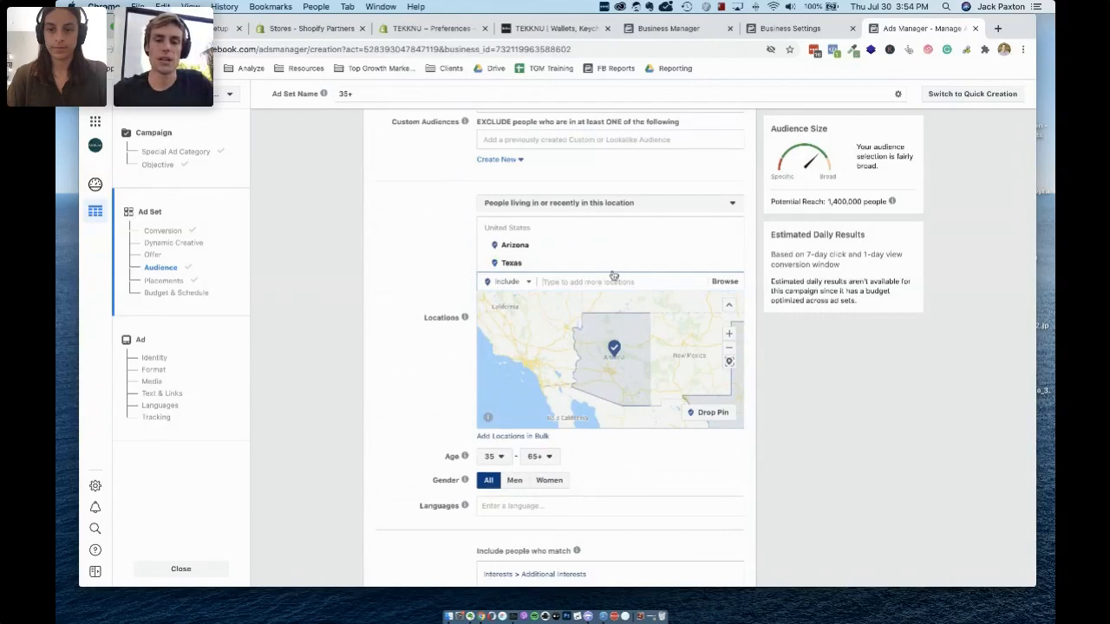
type("new mexico")
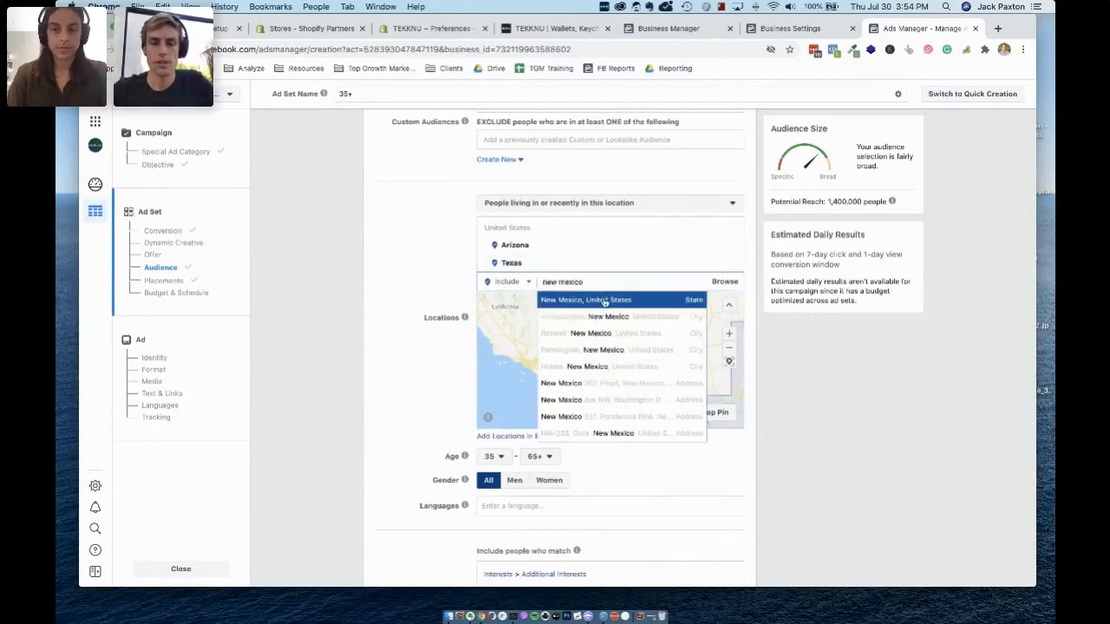
left_click(604, 300)
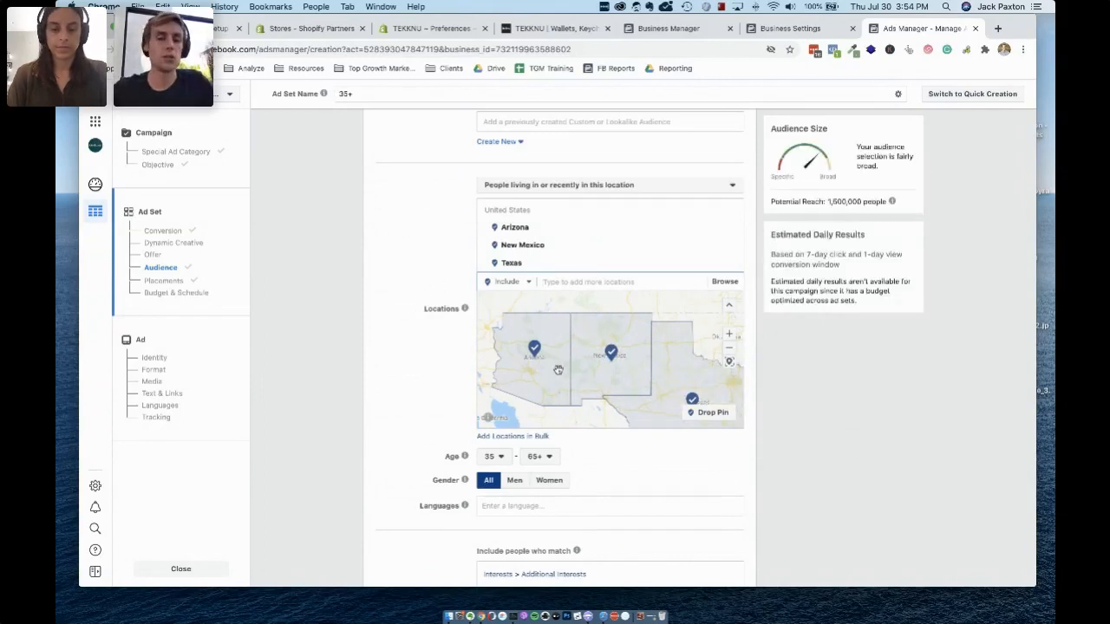
scroll(589, 367, "down", 1)
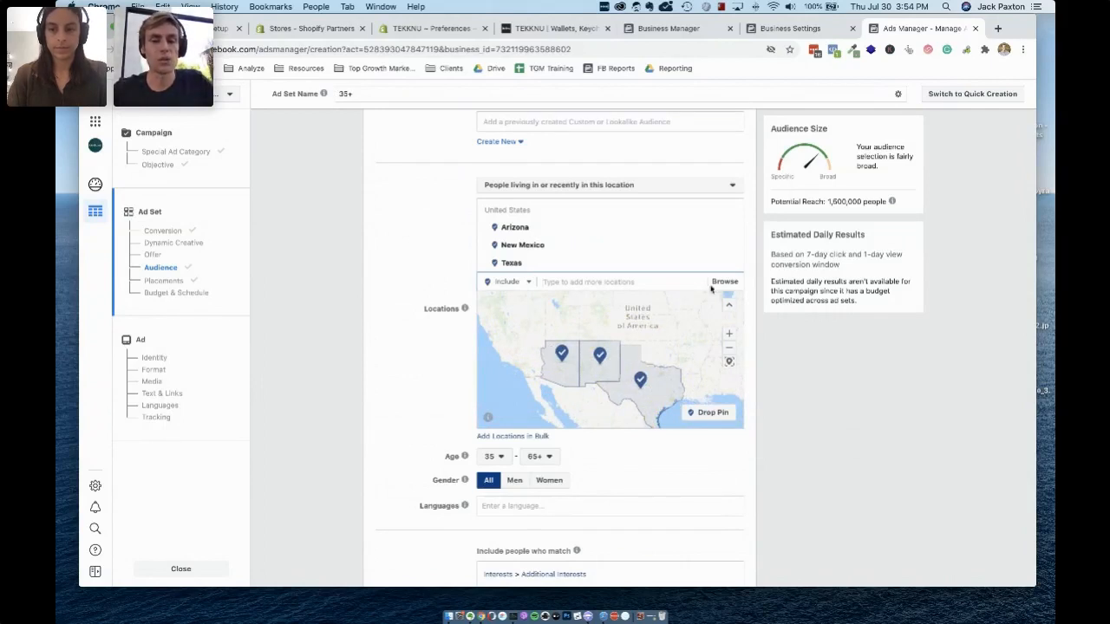
Step: Set the audience location to the whole United States, replacing the included states of Arizona, New Mexico and Texas
left_click(629, 280)
type("united ")
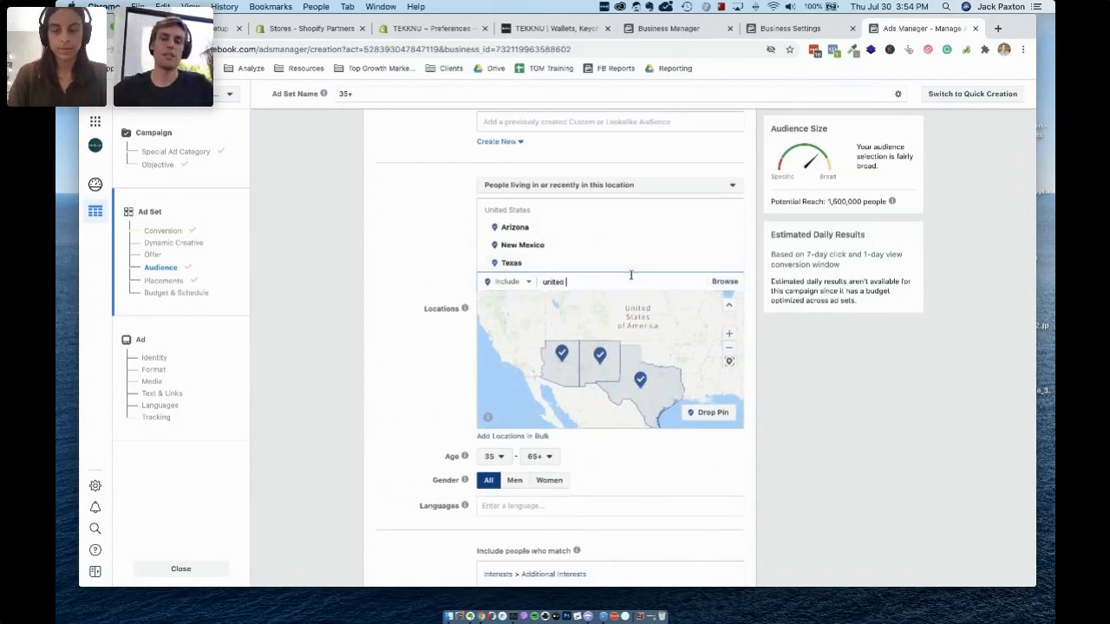
type("stated")
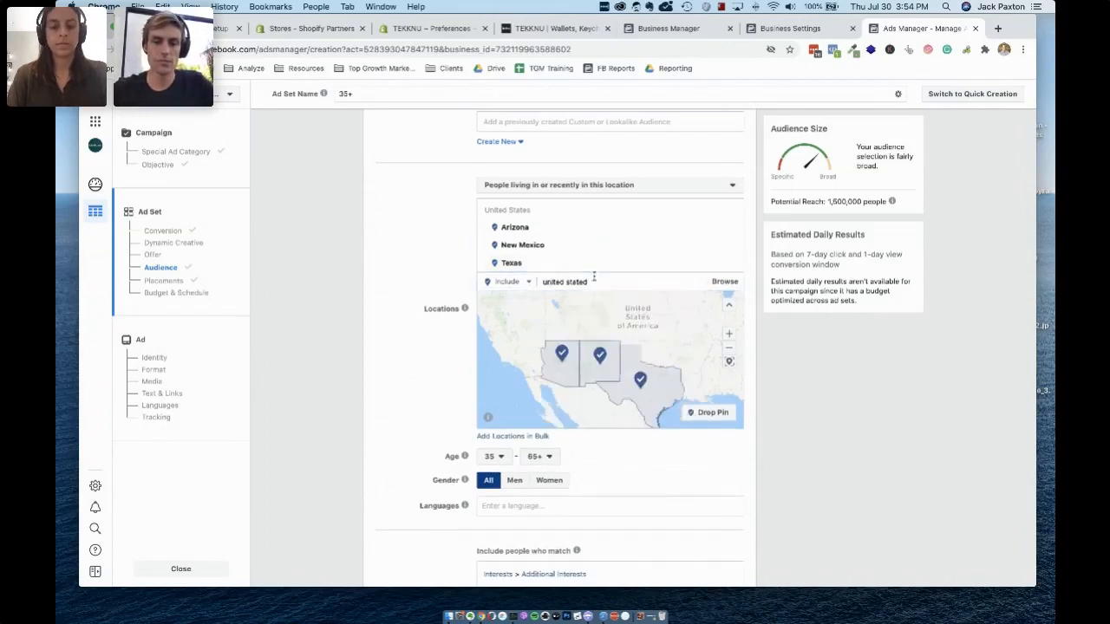
triple_click(615, 283)
type("united tate")
key("BackSpace")
key("BackSpace")
key("BackSpace")
key("BackSpace")
type("steates")
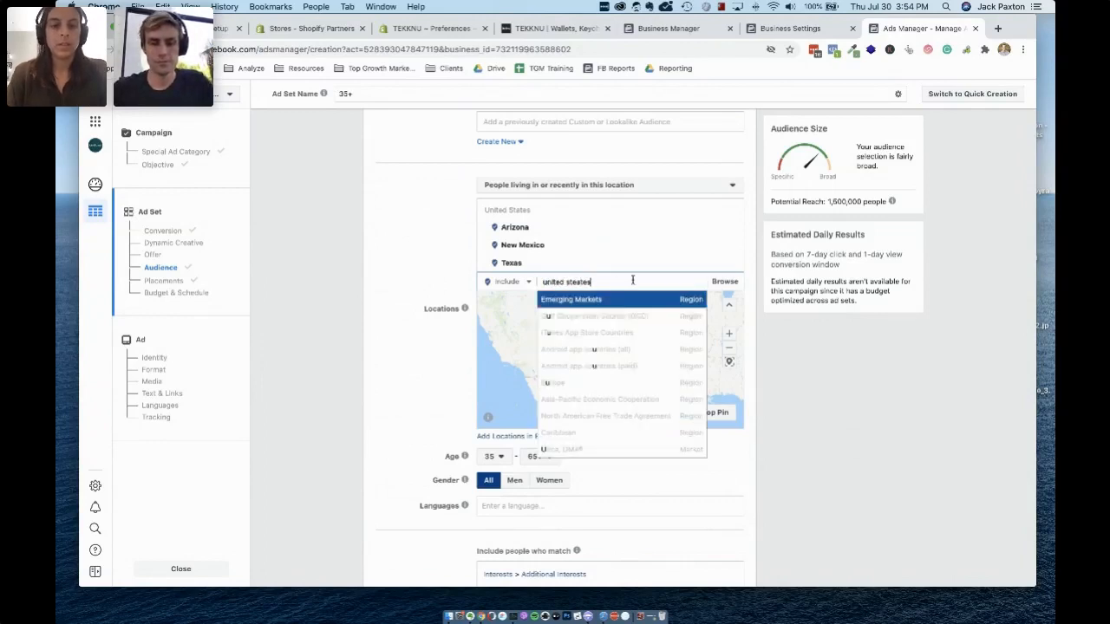
triple_click(591, 282)
double_click(578, 281)
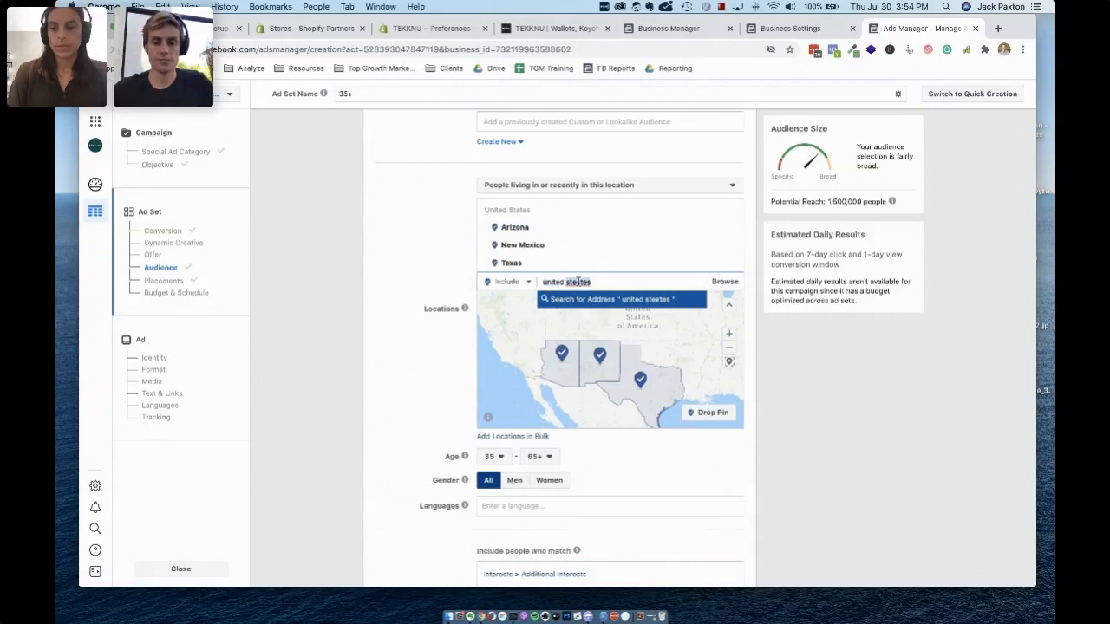
type("states")
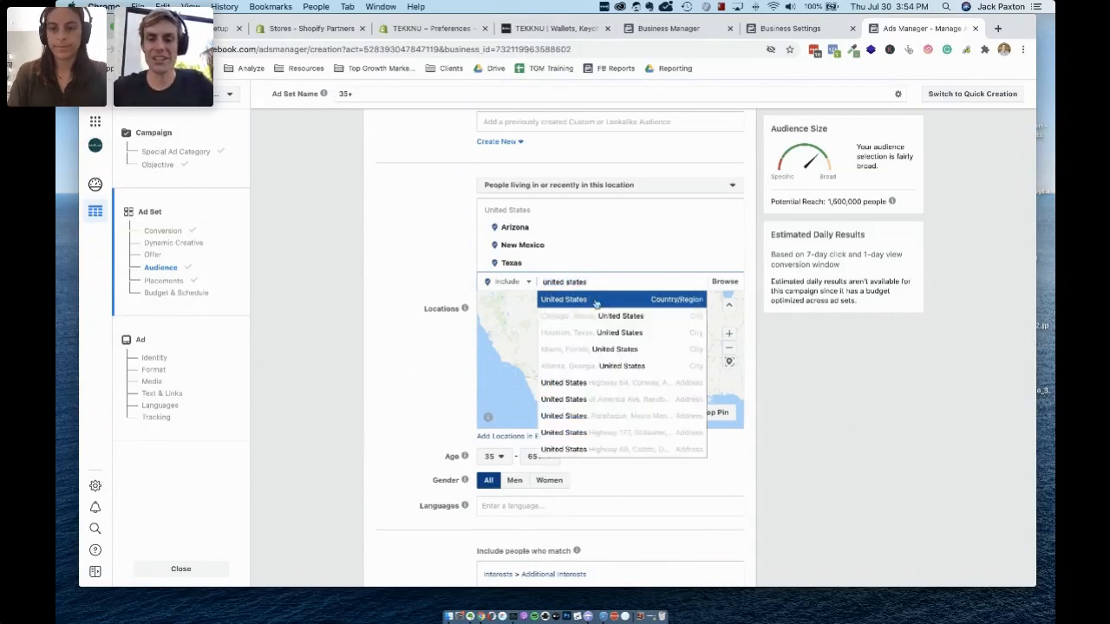
left_click(595, 300)
Step: Narrow the detailed targeting so that people interested in Puzzle must also match the Board games interest
scroll(370, 405, "down", 5)
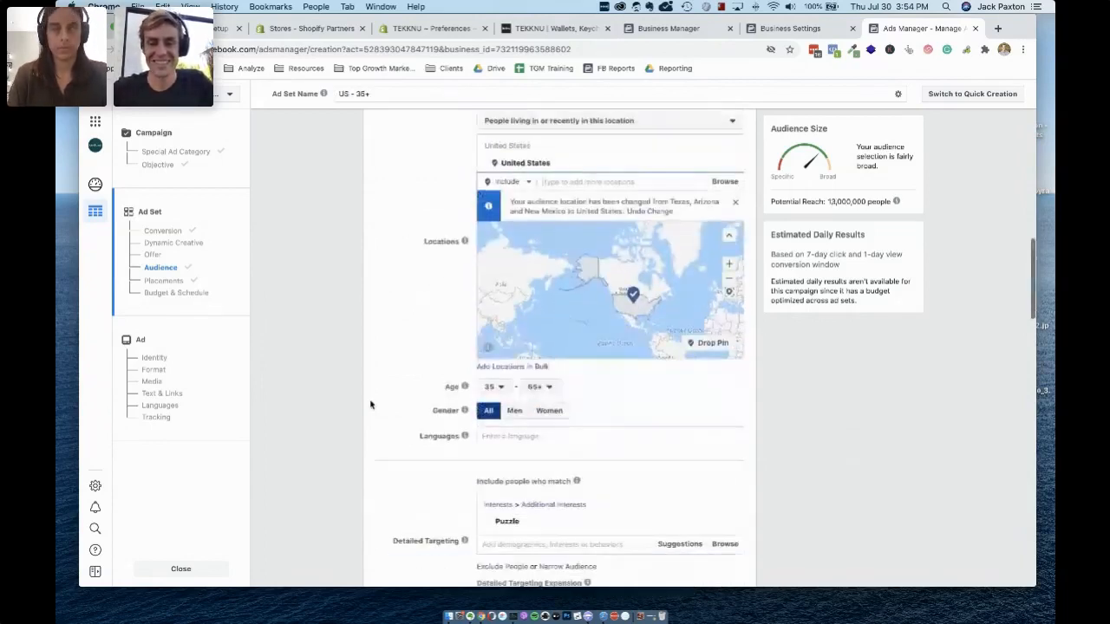
scroll(370, 405, "down", 2)
scroll(576, 332, "up", 1)
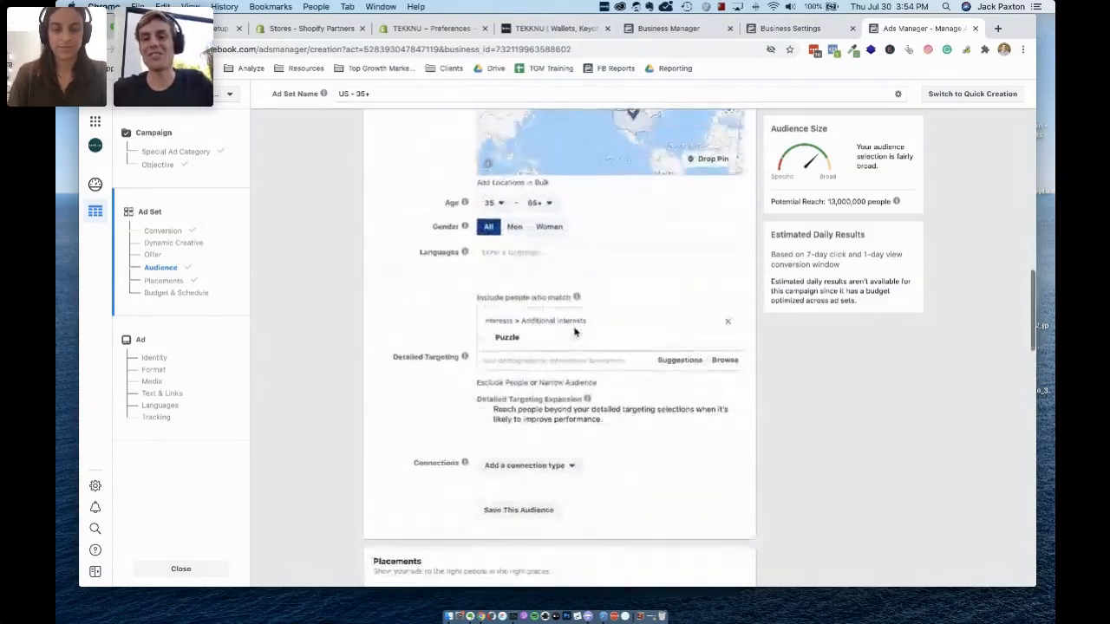
left_click(547, 383)
left_click(519, 398)
type("b")
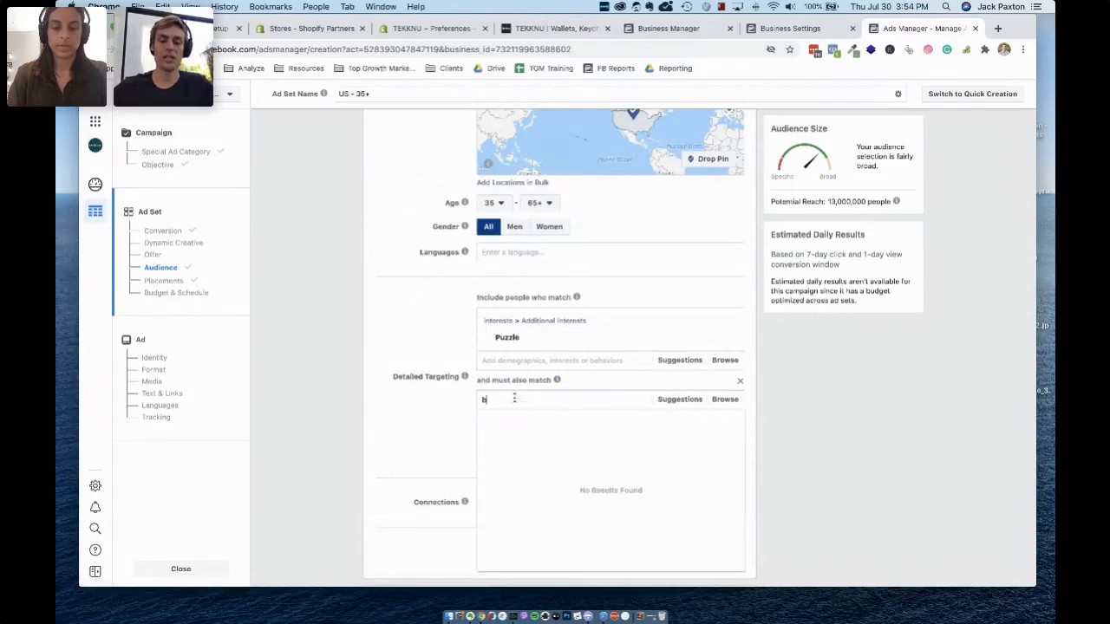
type("oardgames")
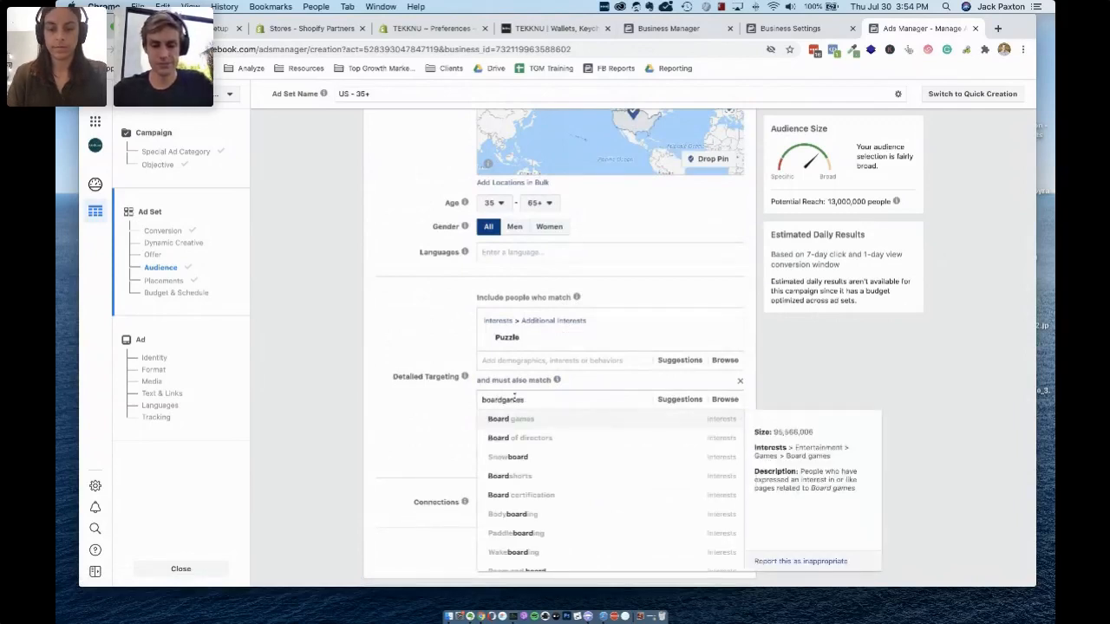
key("BackSpace")
key("BackSpace")
key("BackSpace")
key("BackSpace")
type("games")
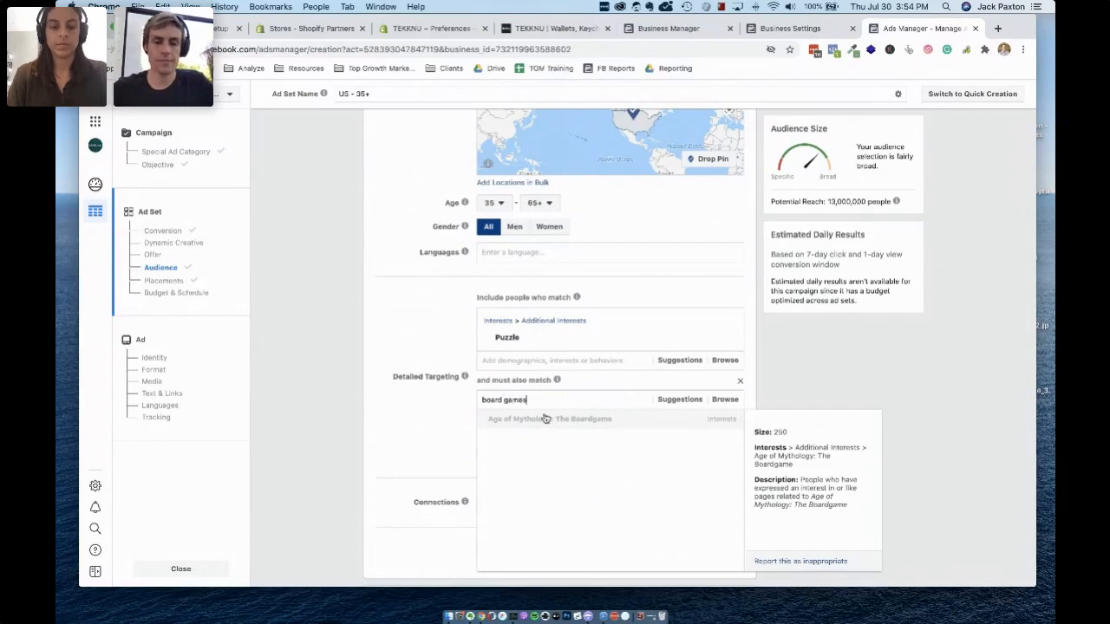
left_click(535, 421)
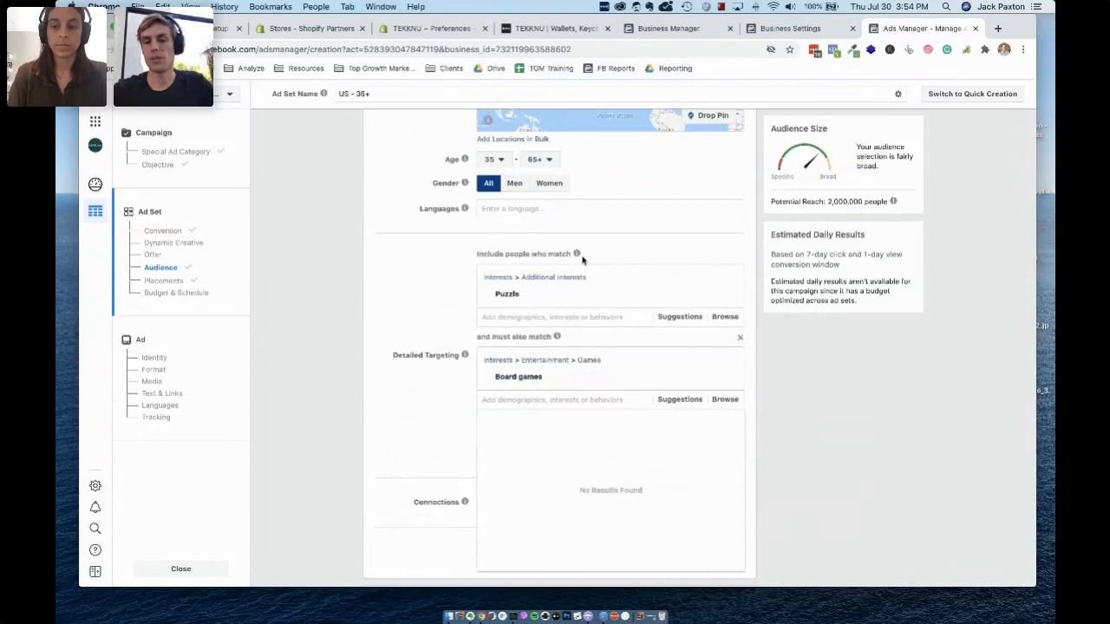
left_click(347, 297)
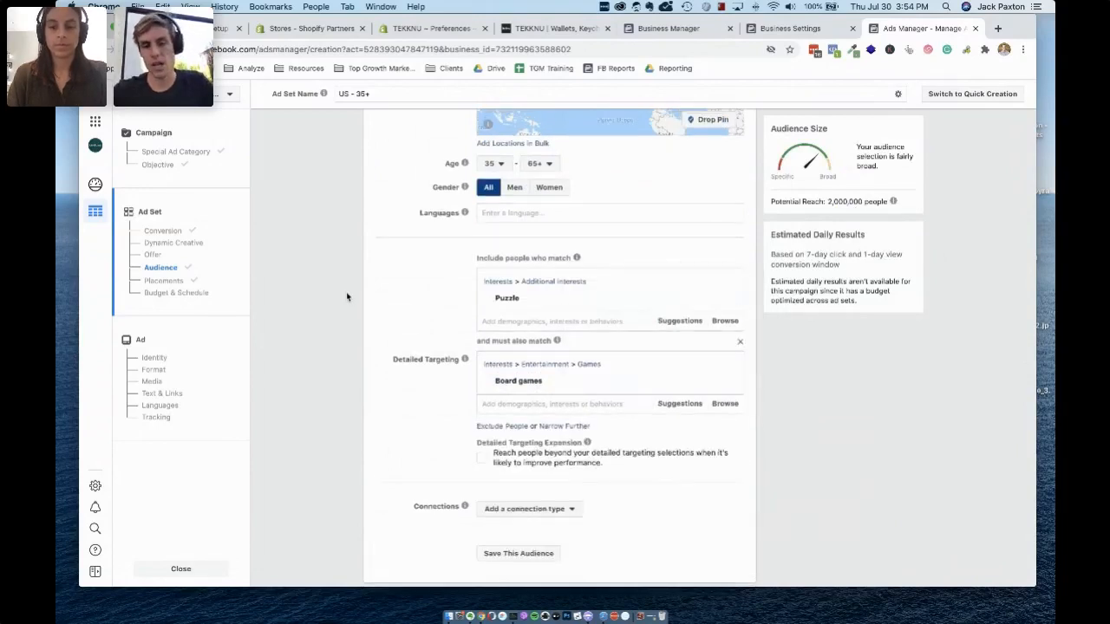
Step: Review the audience definition, from the location, age and gender down to the detailed targeting interests
scroll(347, 297, "up", 3)
scroll(347, 296, "up", 2)
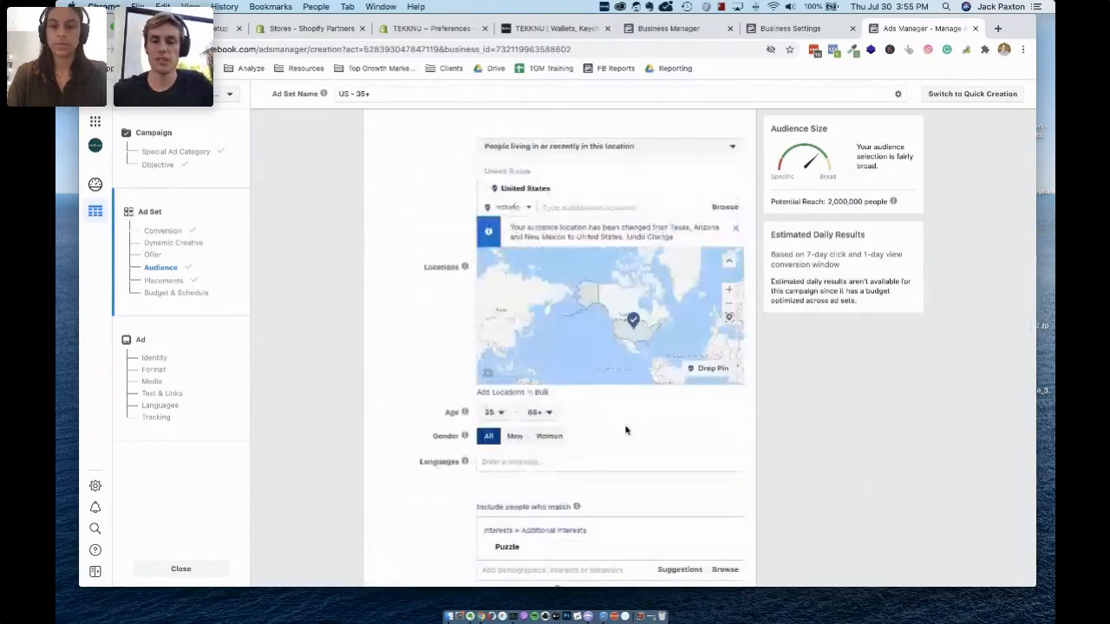
scroll(625, 430, "down", 1)
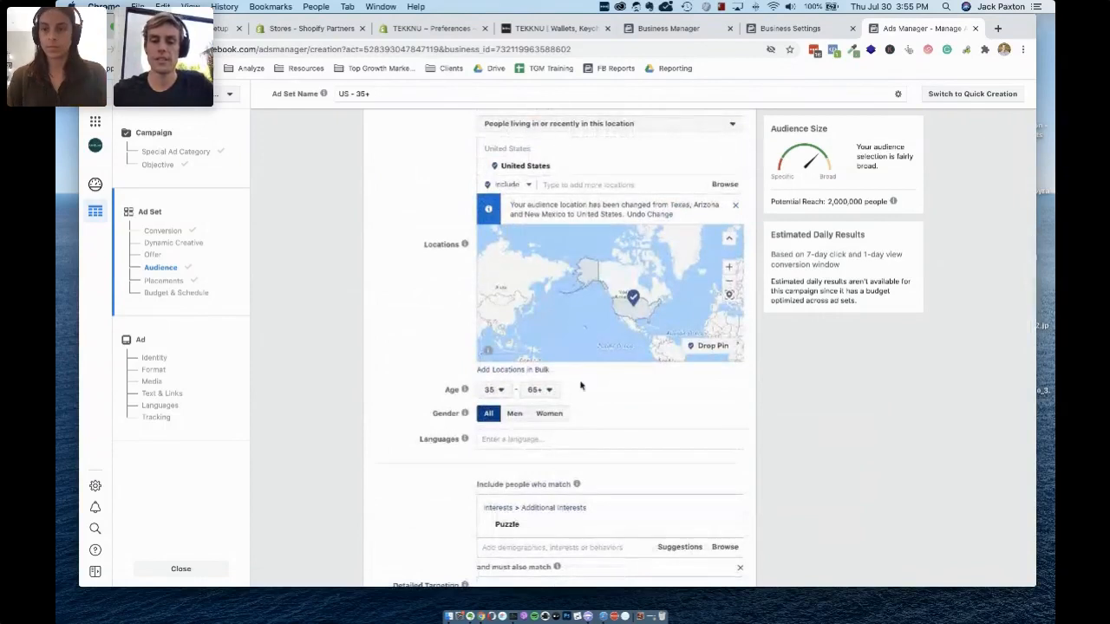
scroll(537, 416, "down", 1)
scroll(464, 455, "down", 5)
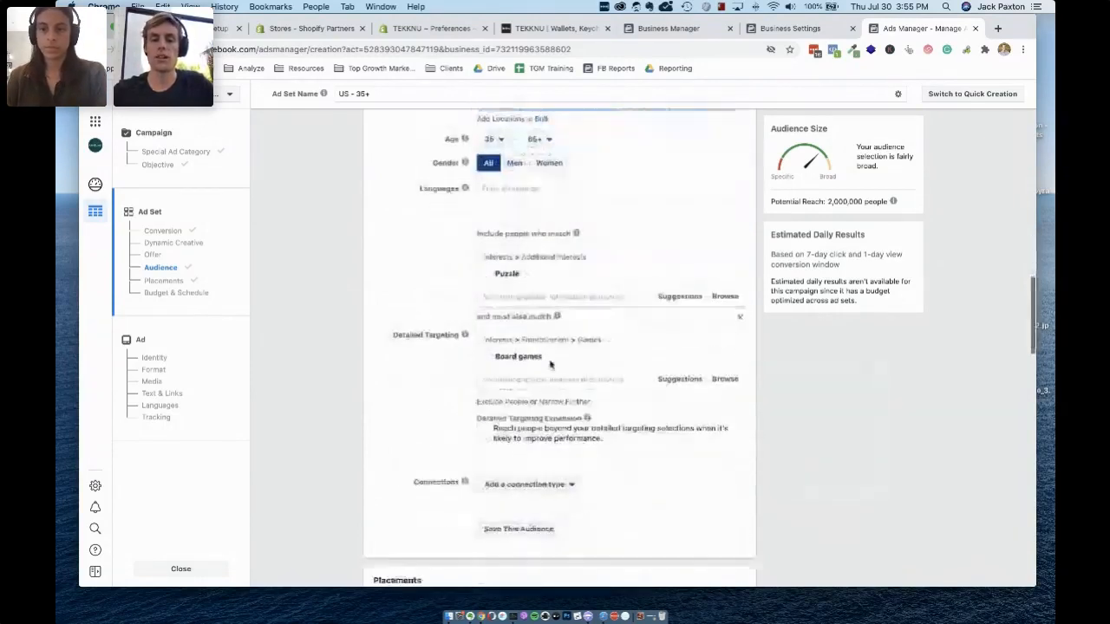
mouse_move(544, 366)
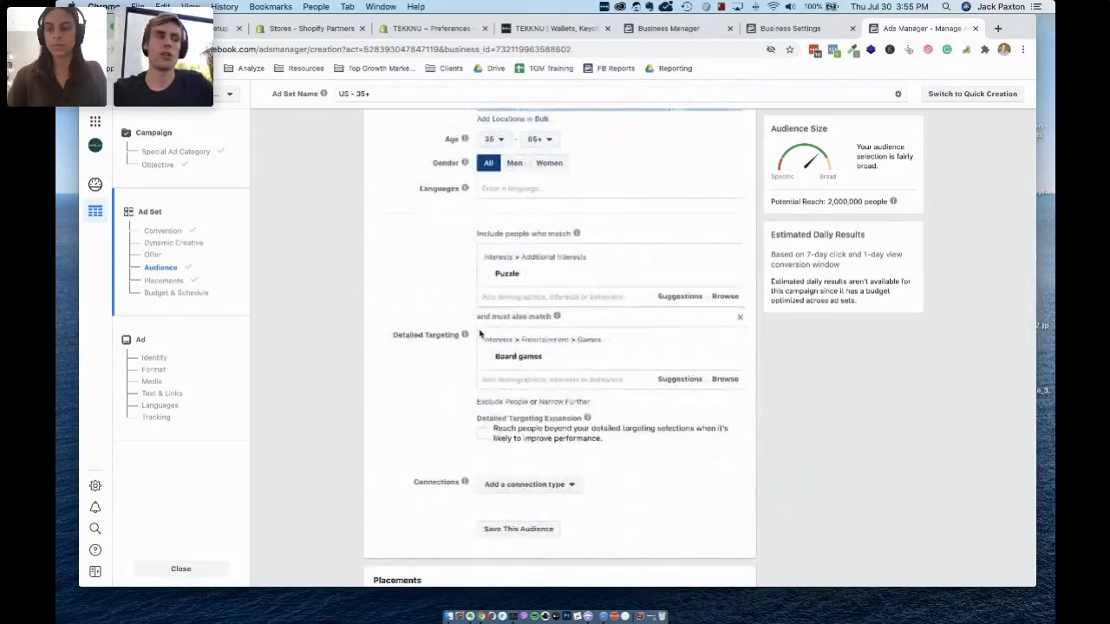
scroll(424, 392, "down", 1)
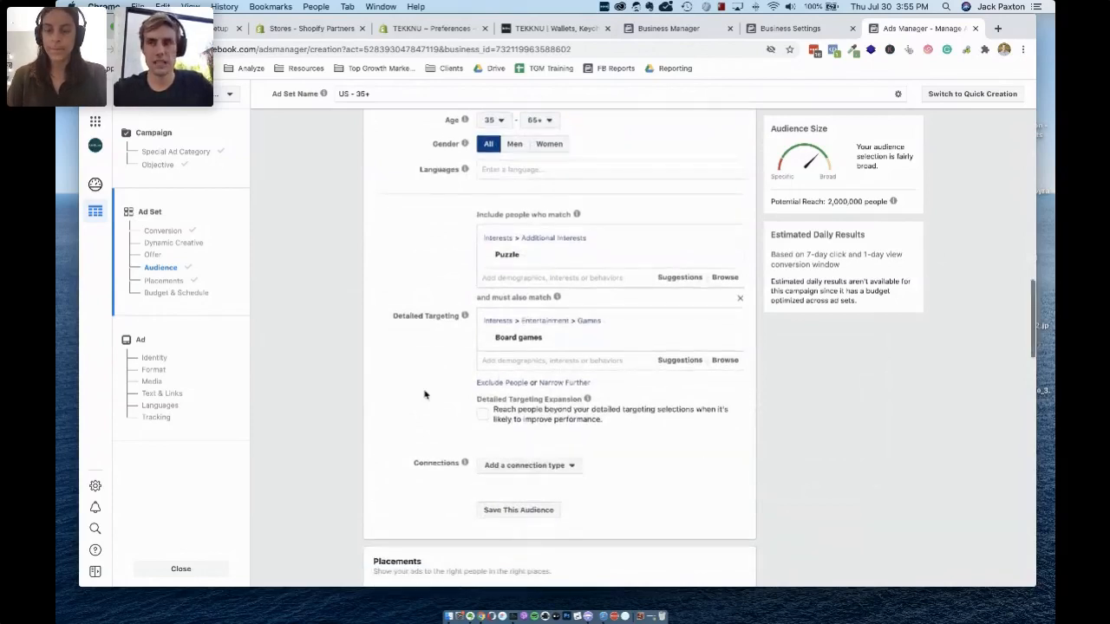
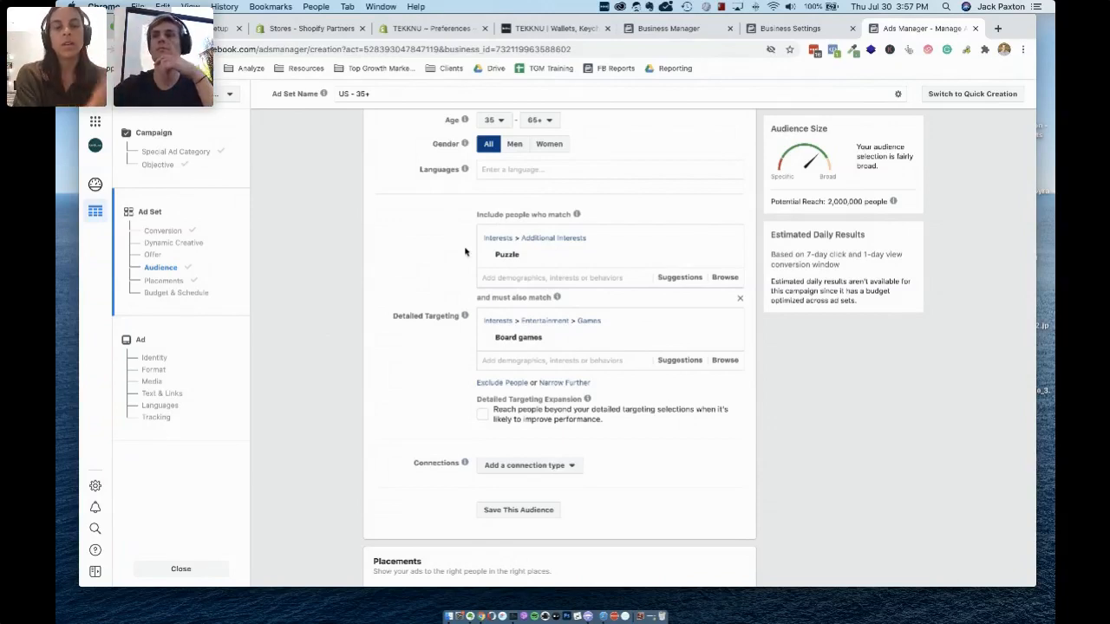
mouse_move(492, 252)
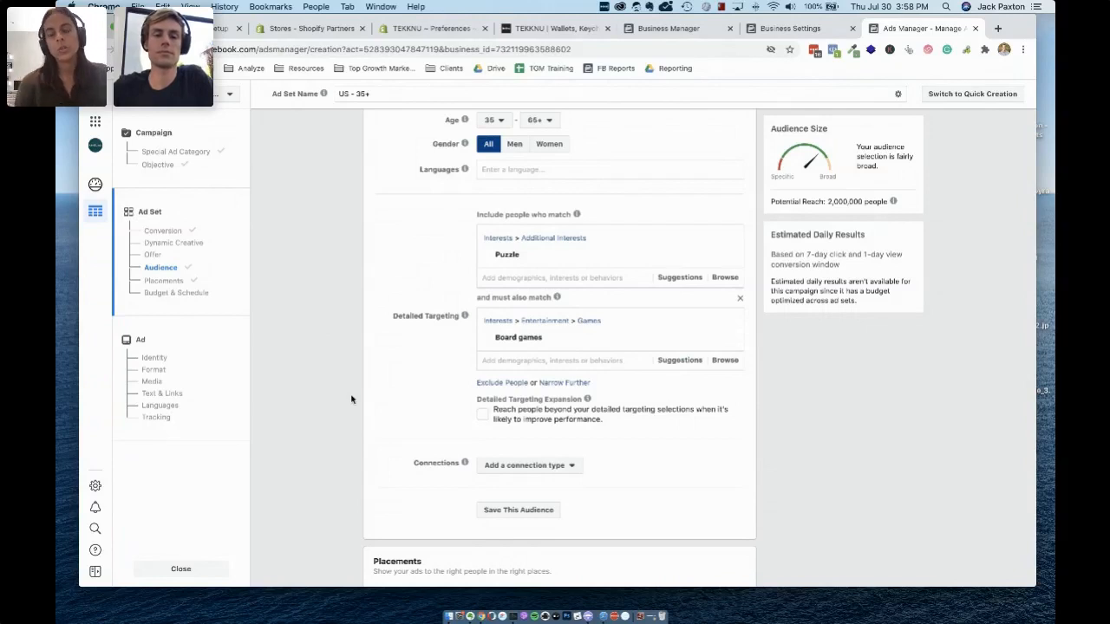
scroll(351, 398, "down", 1)
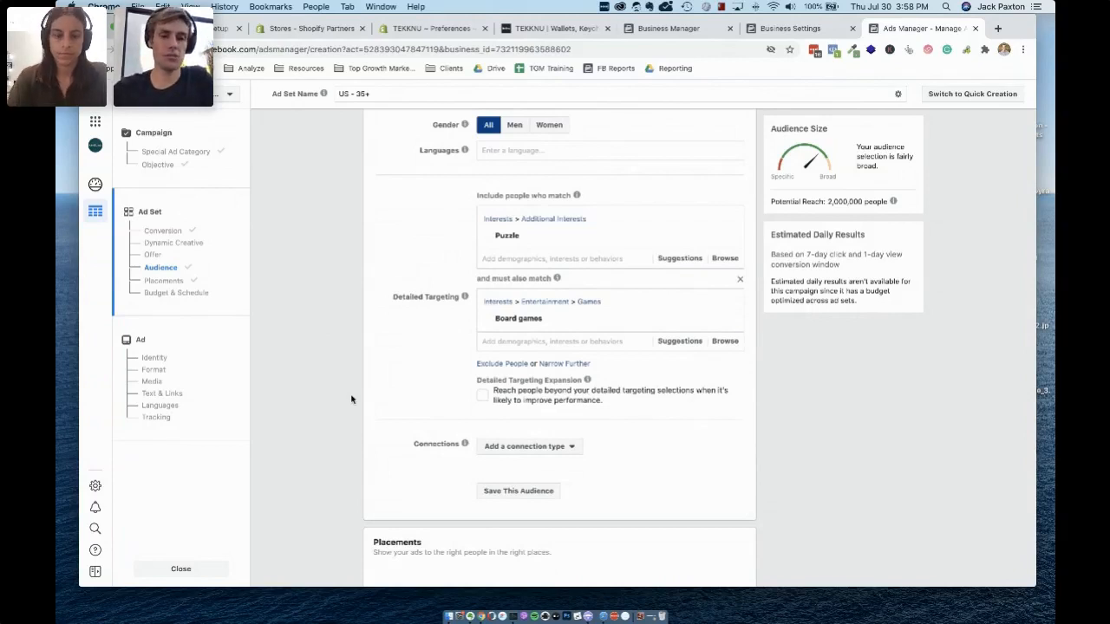
Step: Clear the ad set's conversion event, look through the available pixel events, and choose Purchase again
scroll(351, 399, "up", 15)
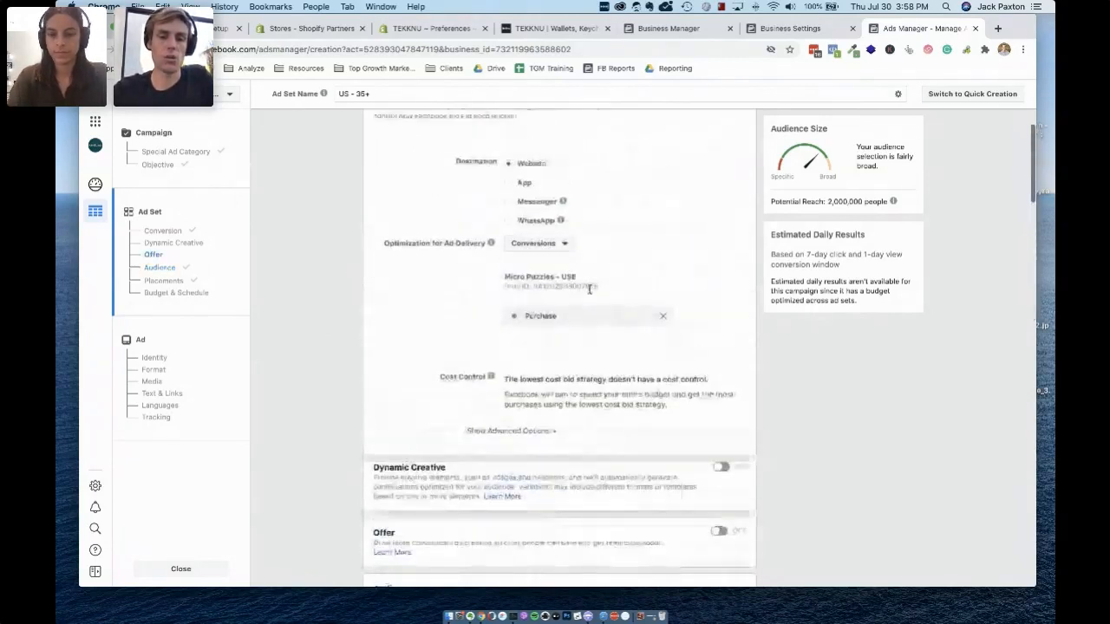
double_click(538, 317)
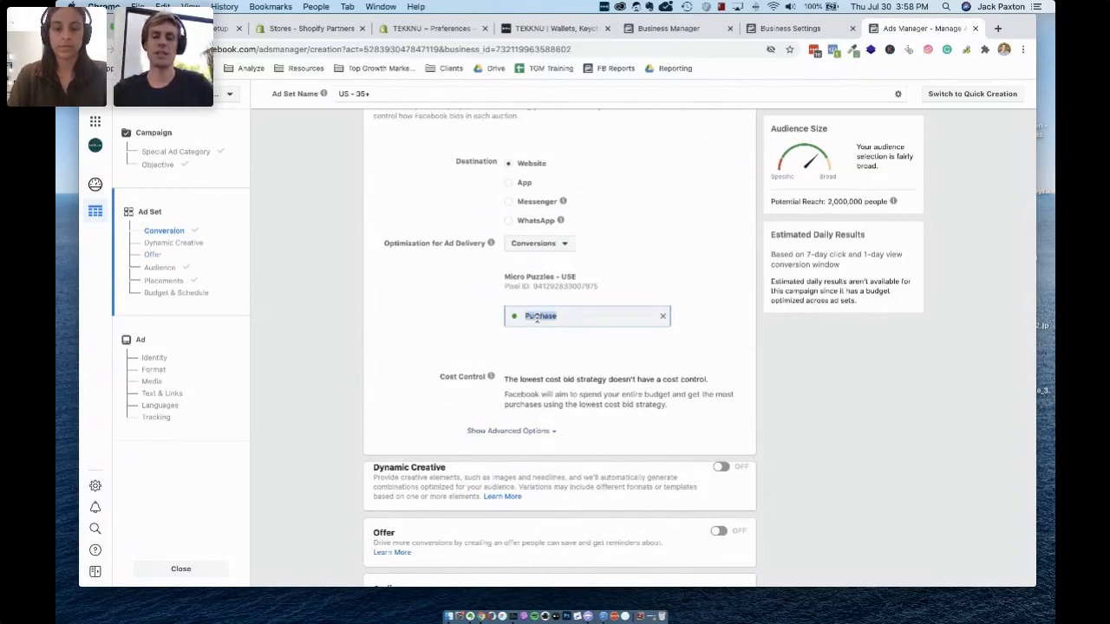
key("BackSpace")
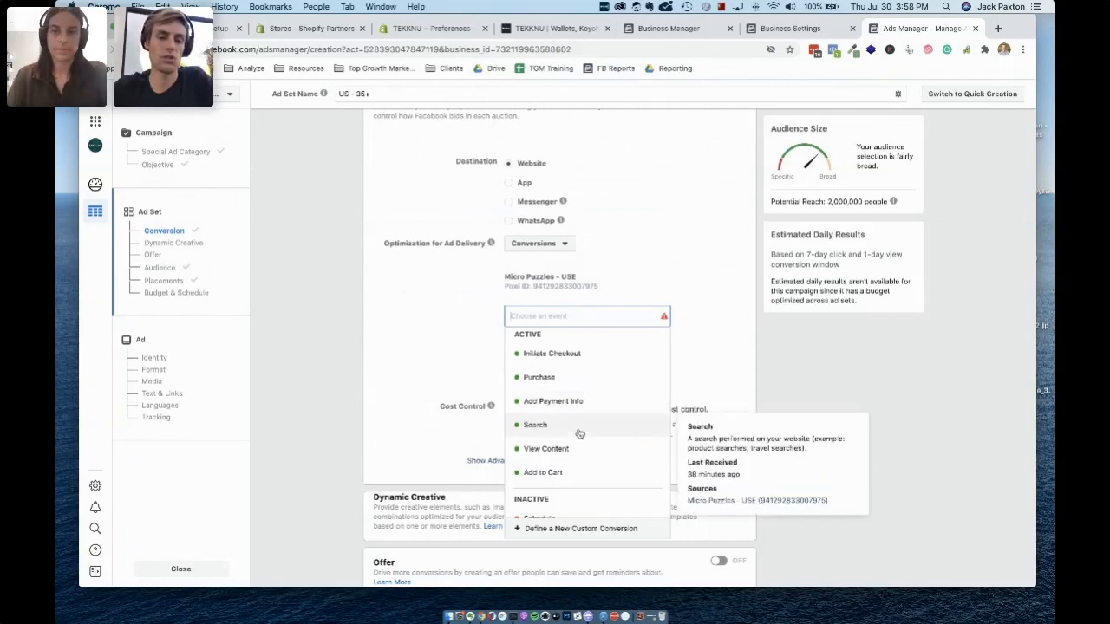
scroll(576, 454, "down", 1)
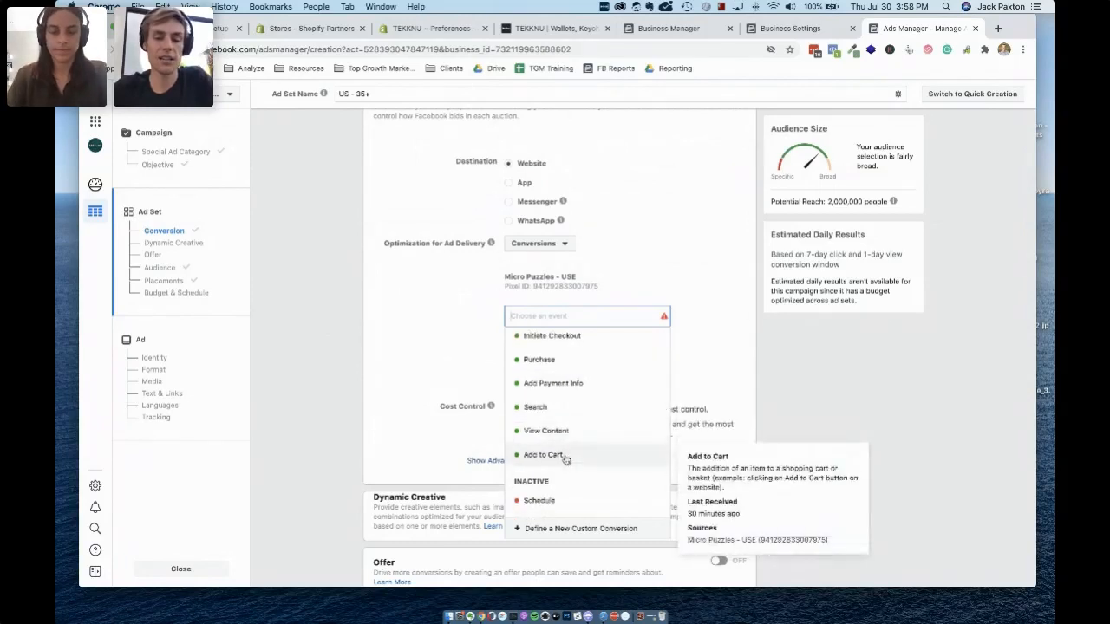
scroll(574, 455, "up", 1)
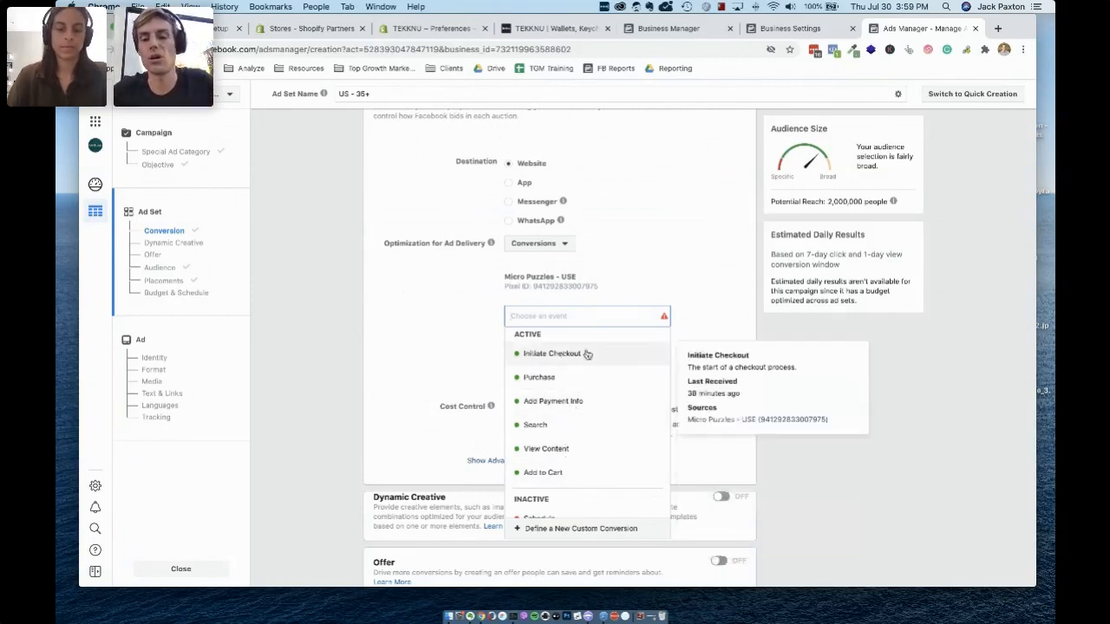
left_click(587, 378)
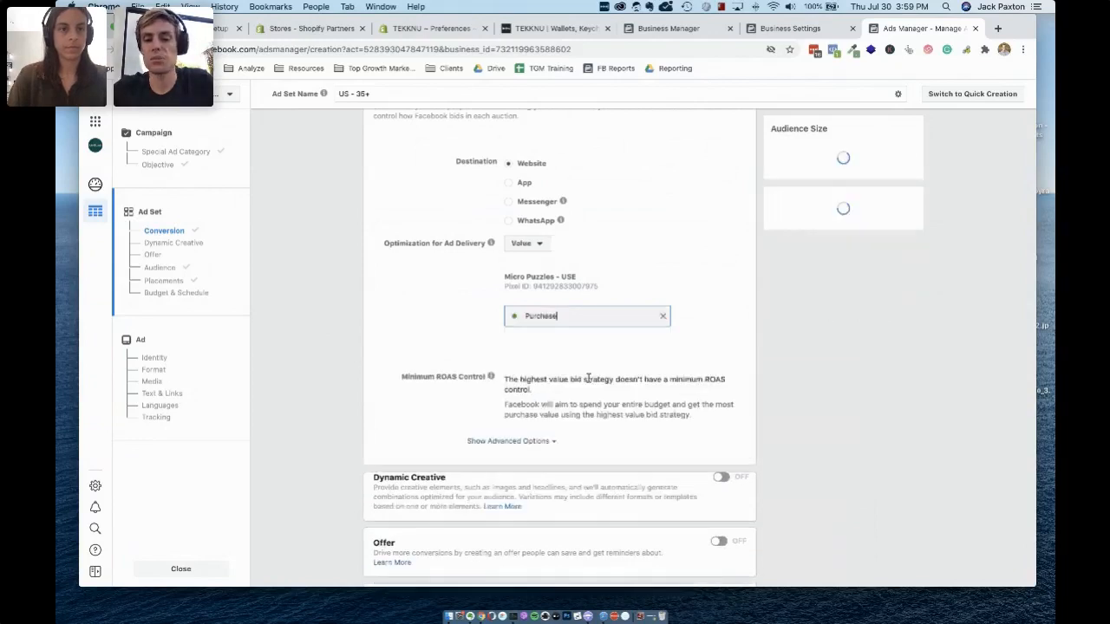
left_click(334, 340)
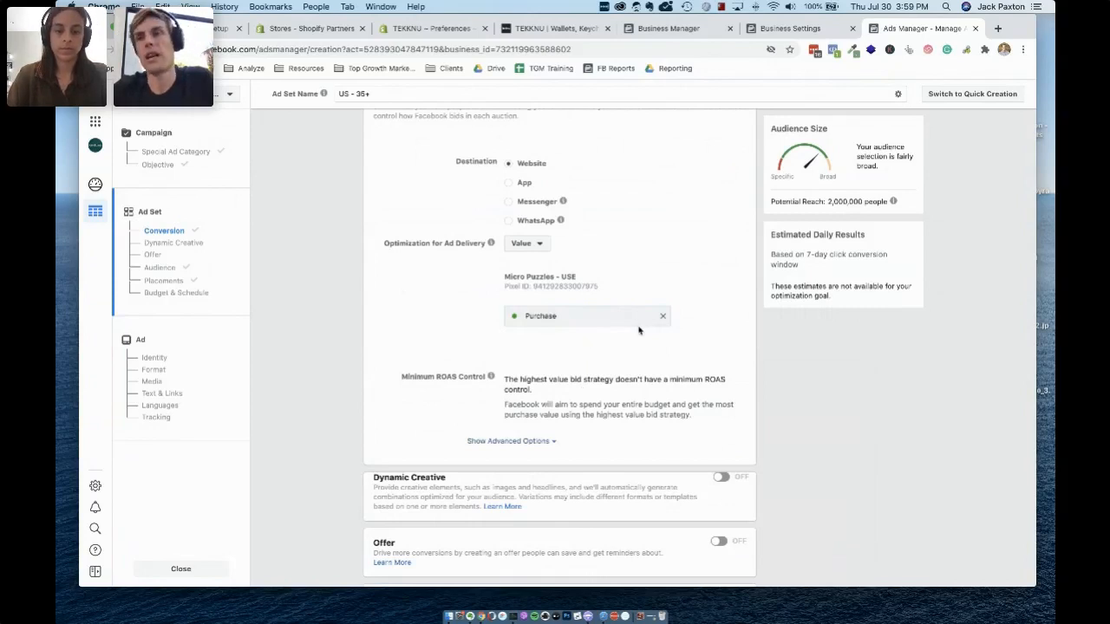
Step: Review the rest of the ad set, from the audience and placements down to the schedule and spending controls
scroll(778, 362, "down", 5)
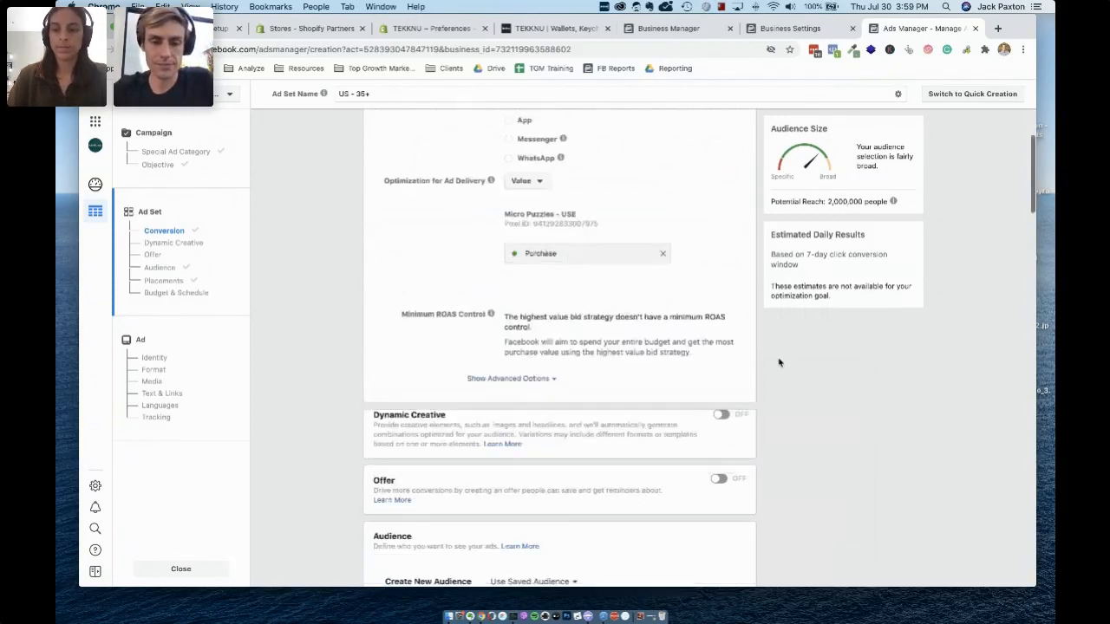
scroll(778, 362, "down", 2)
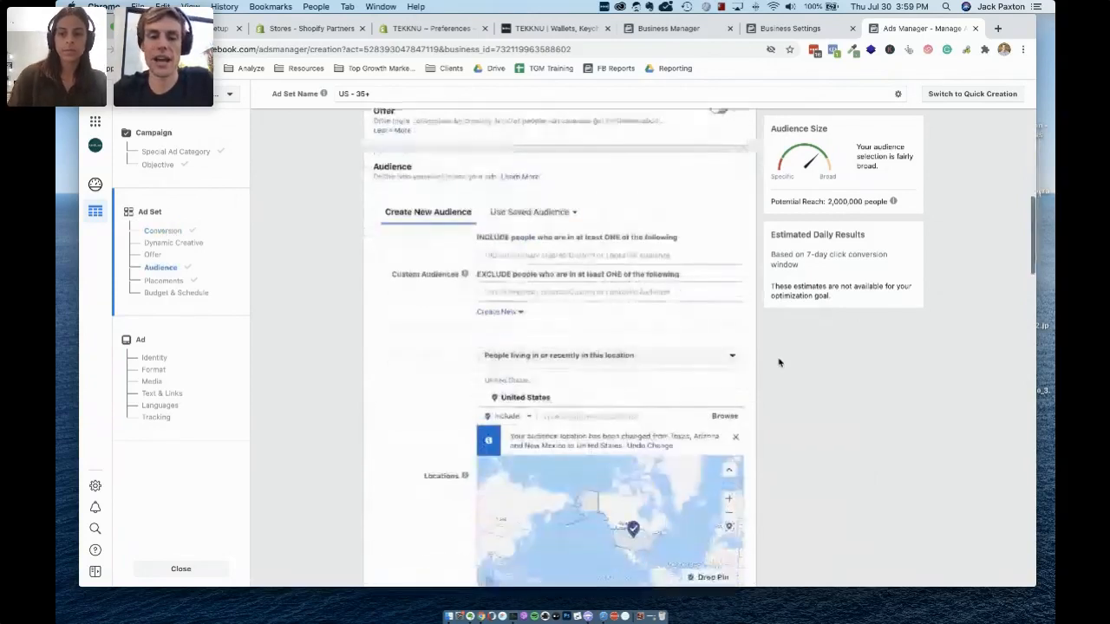
scroll(778, 362, "down", 1)
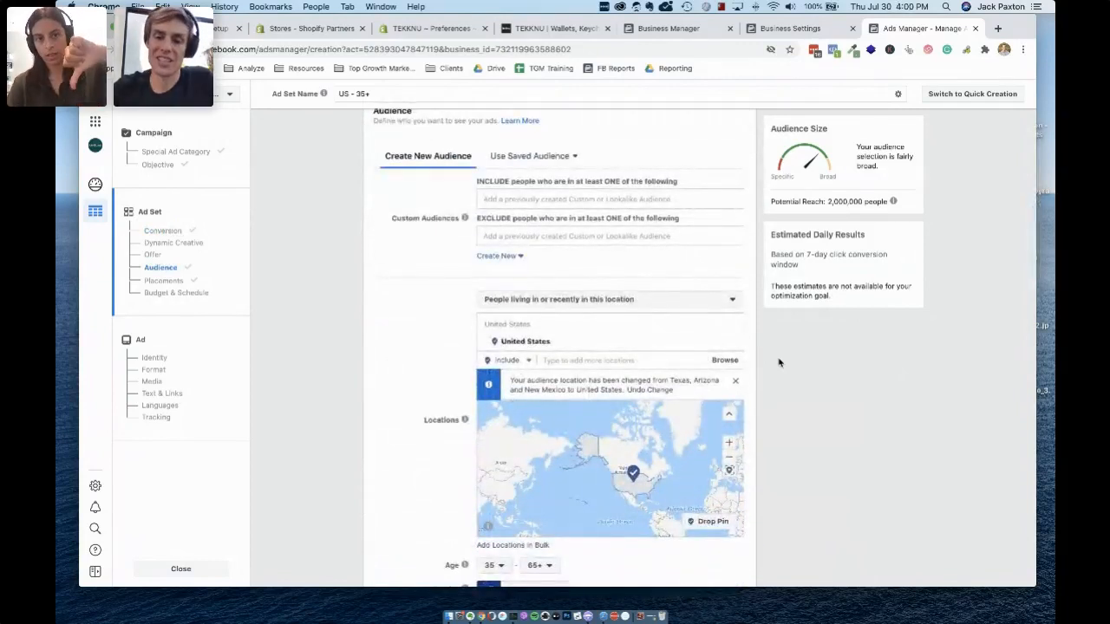
scroll(756, 379, "down", 7)
scroll(756, 380, "down", 10)
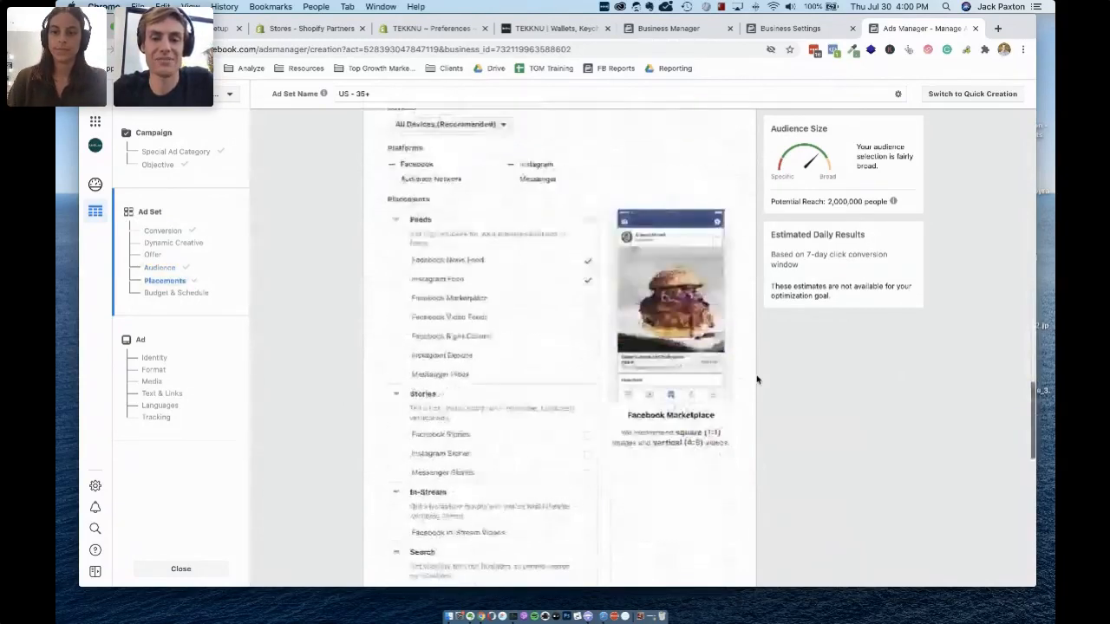
scroll(734, 449, "down", 2)
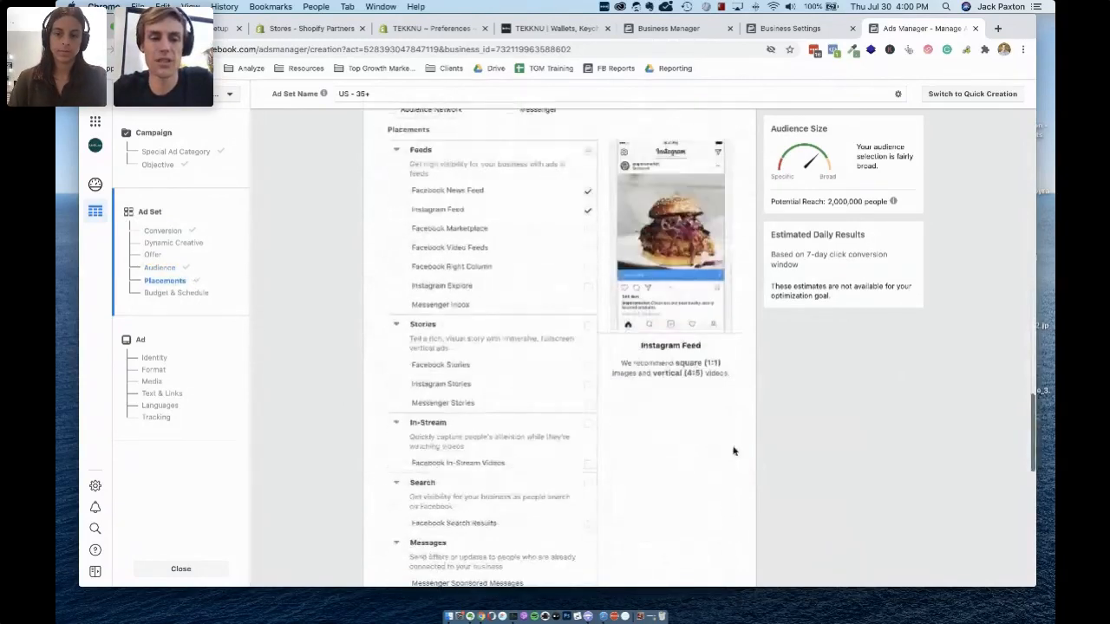
scroll(734, 449, "down", 4)
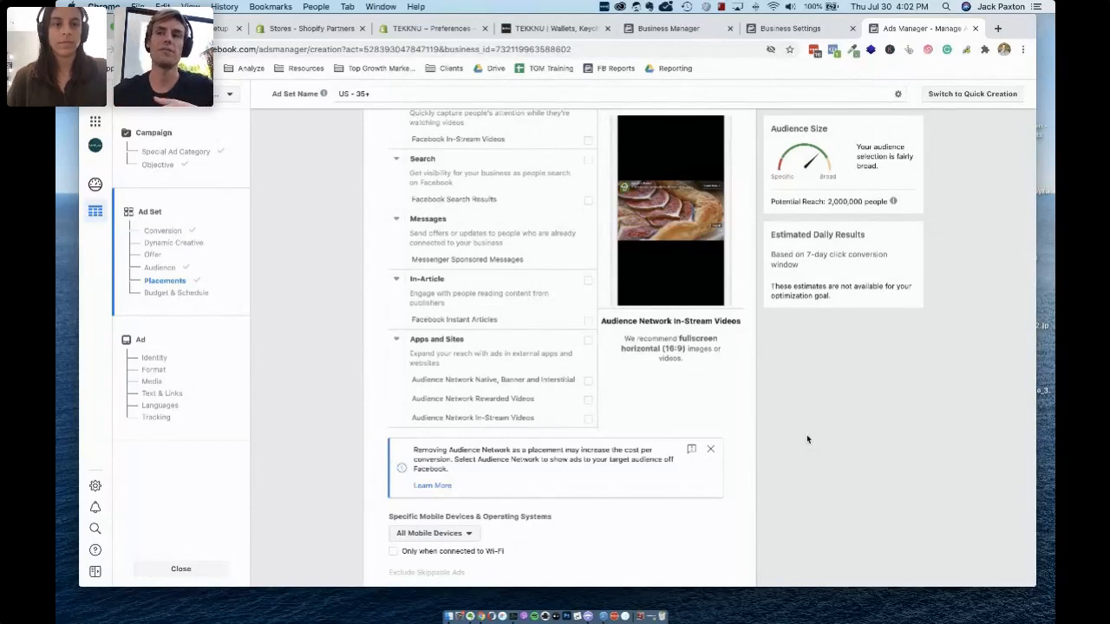
scroll(586, 426, "down", 3)
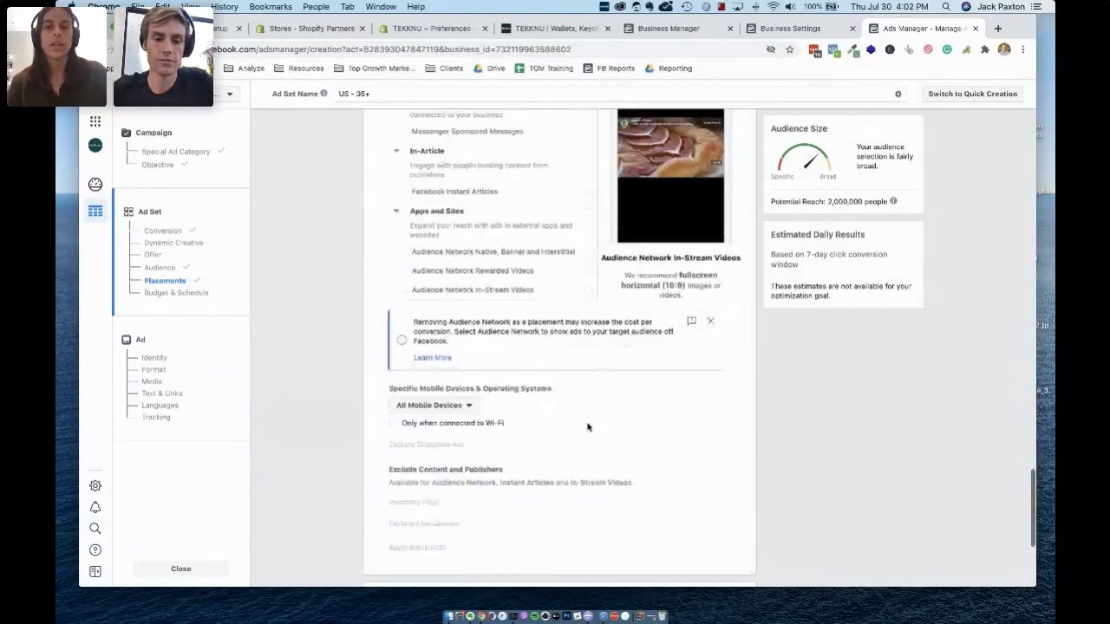
scroll(587, 427, "down", 4)
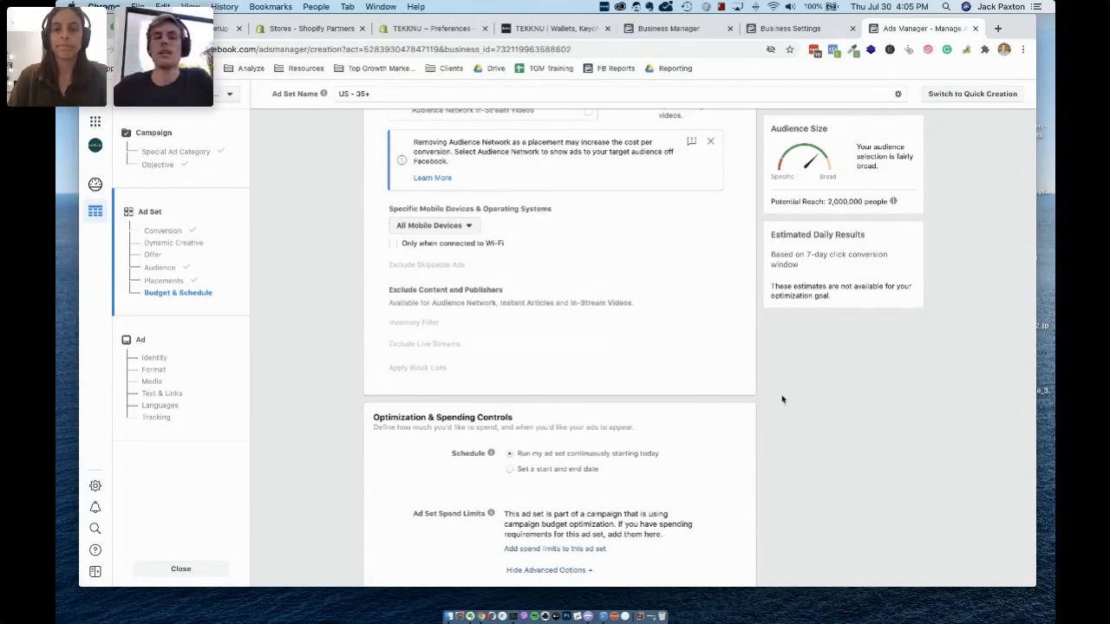
Step: Go back over the ad set's placements and its audience's location, age, gender and detailed targeting
scroll(756, 363, "up", 1)
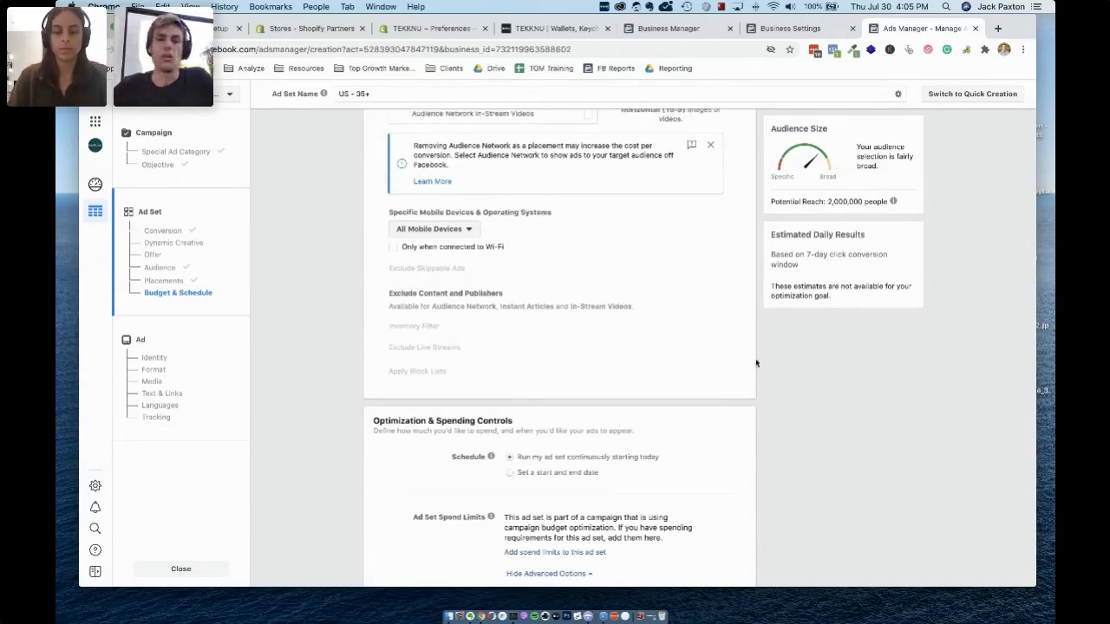
scroll(756, 363, "up", 5)
scroll(756, 363, "down", 2)
scroll(763, 377, "up", 3)
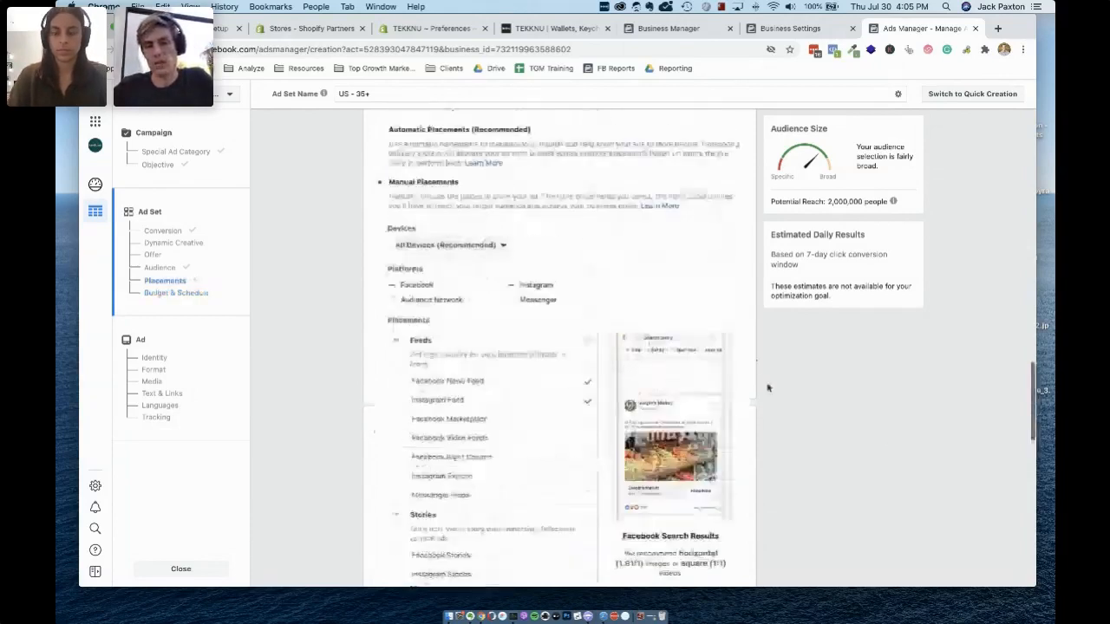
scroll(768, 387, "up", 5)
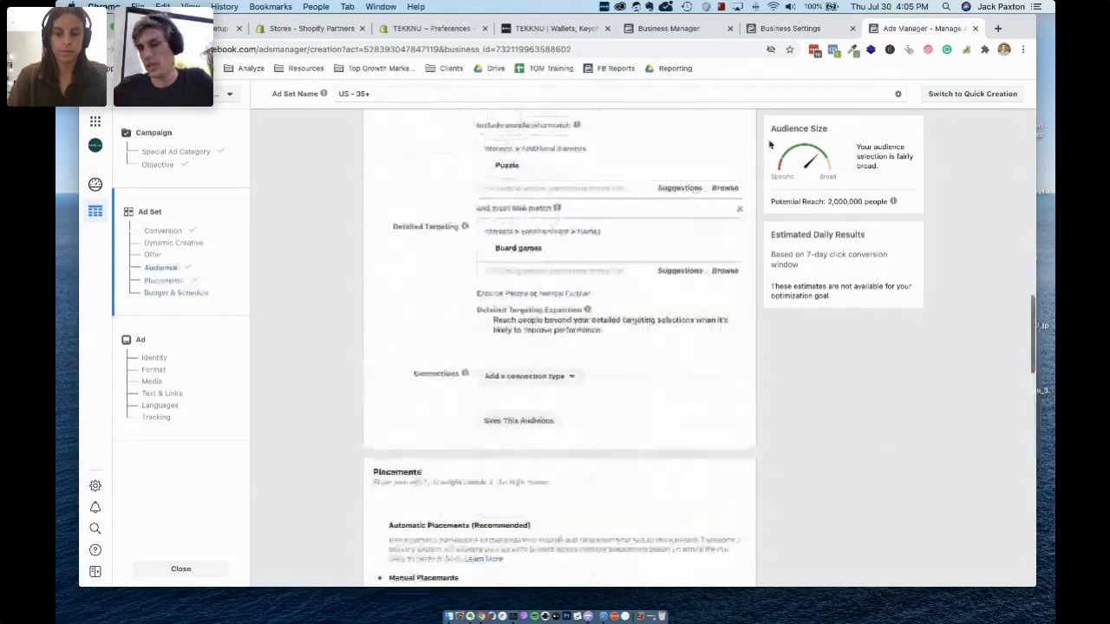
scroll(752, 236, "up", 4)
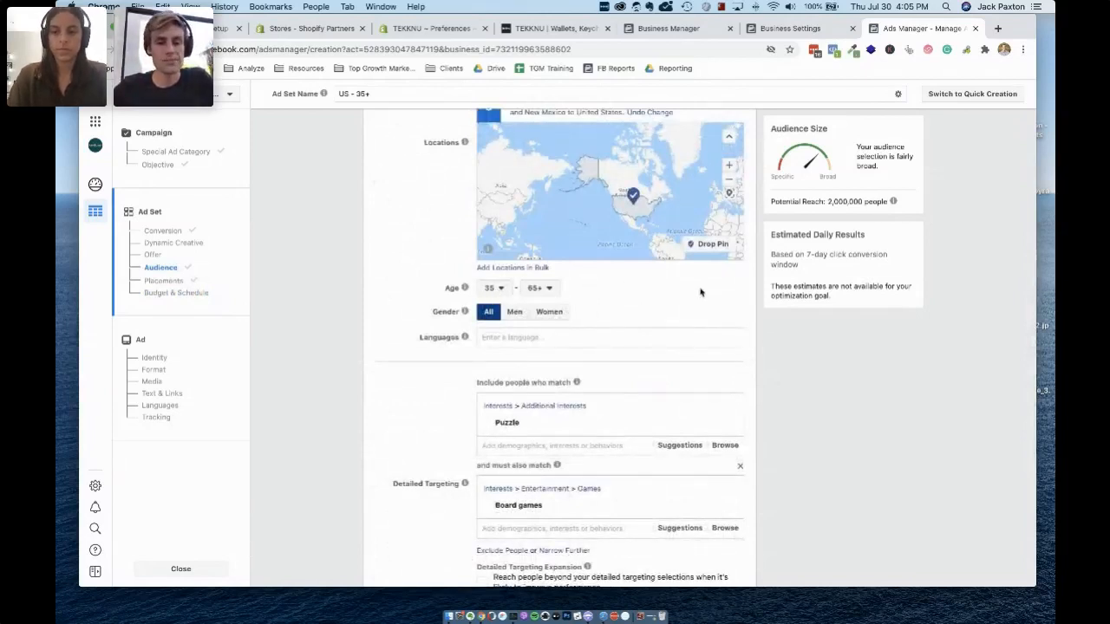
scroll(758, 279, "down", 2)
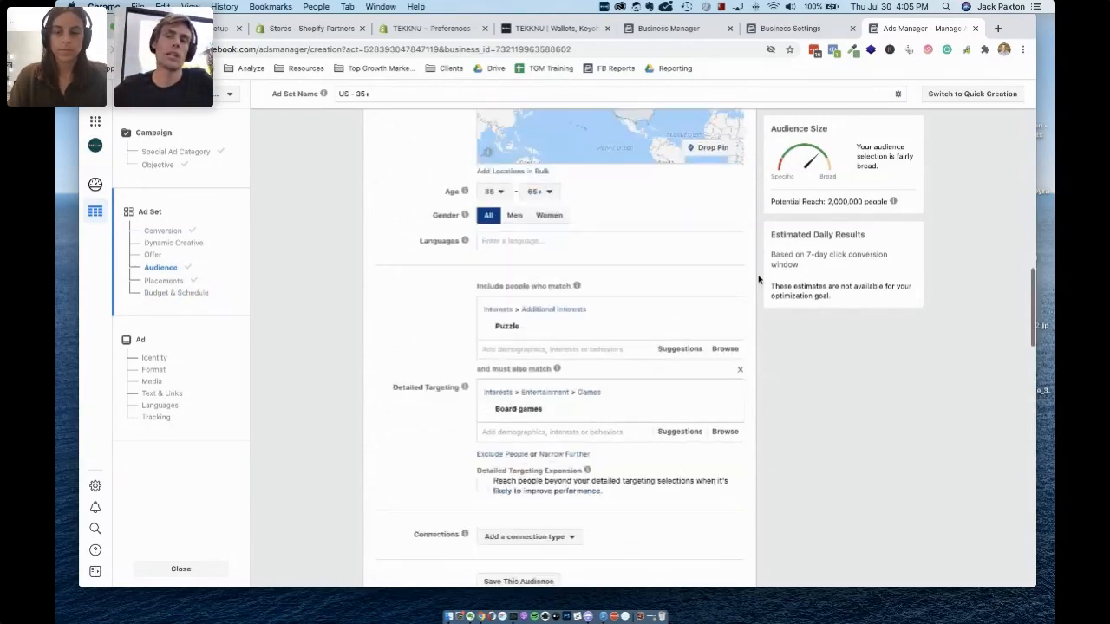
Step: Examine the ad set's manual placements, mobile device options and spending controls below the audience section
scroll(757, 280, "down", 5)
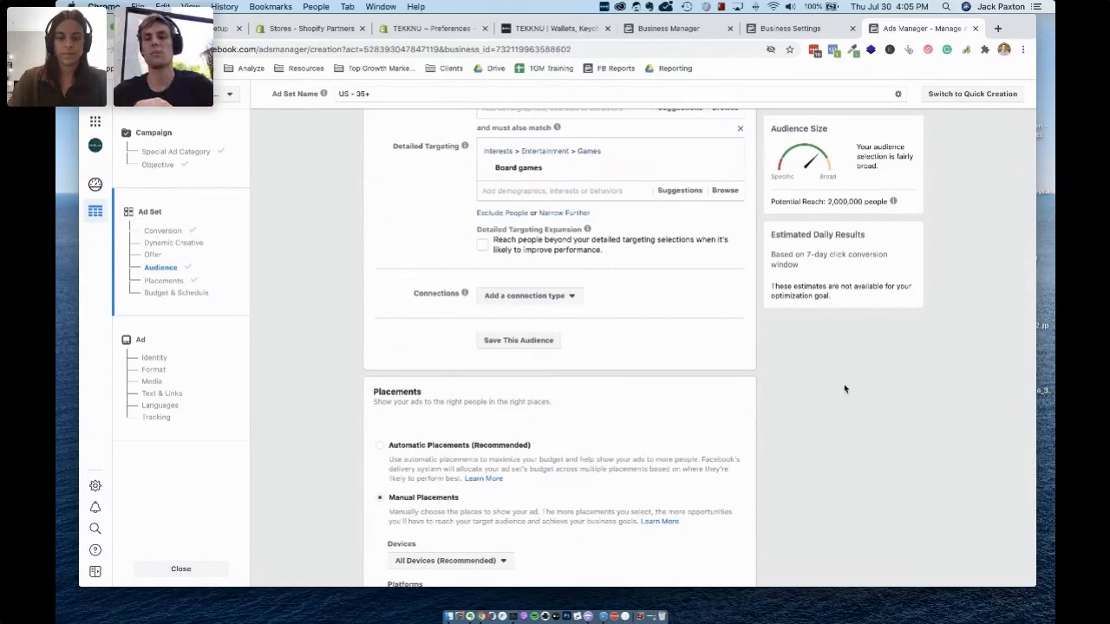
scroll(780, 377, "down", 3)
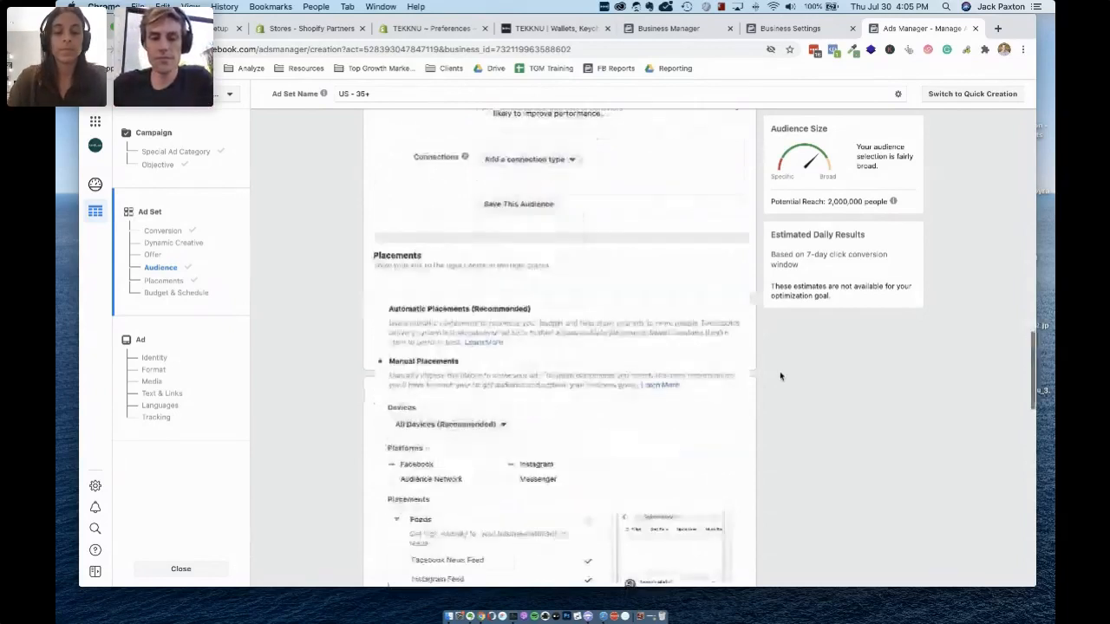
scroll(780, 376, "down", 5)
scroll(781, 376, "down", 4)
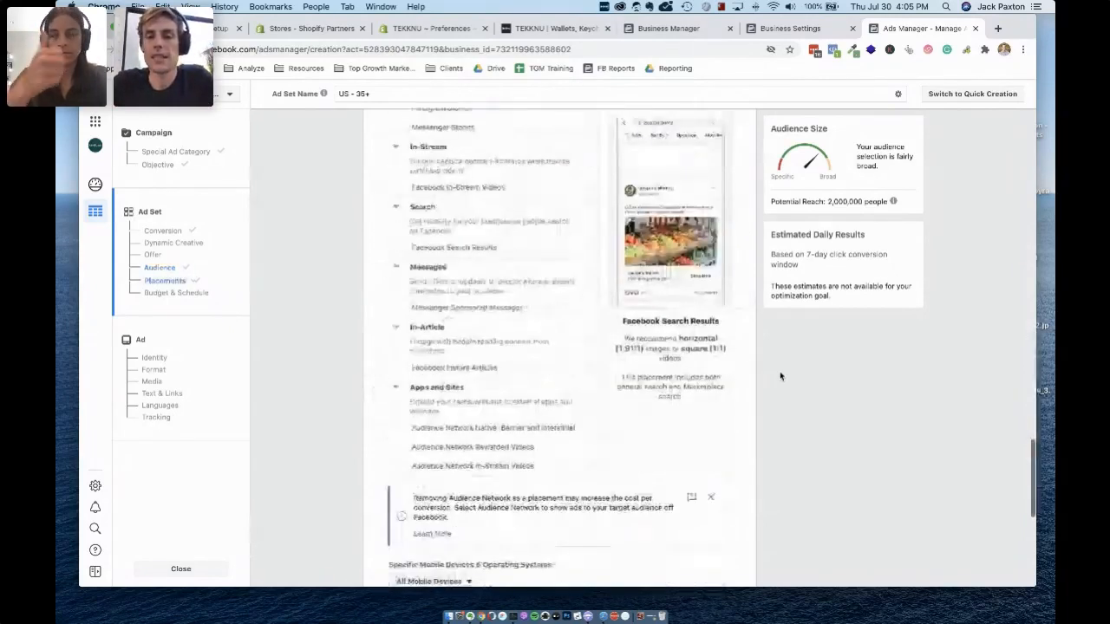
scroll(780, 376, "down", 8)
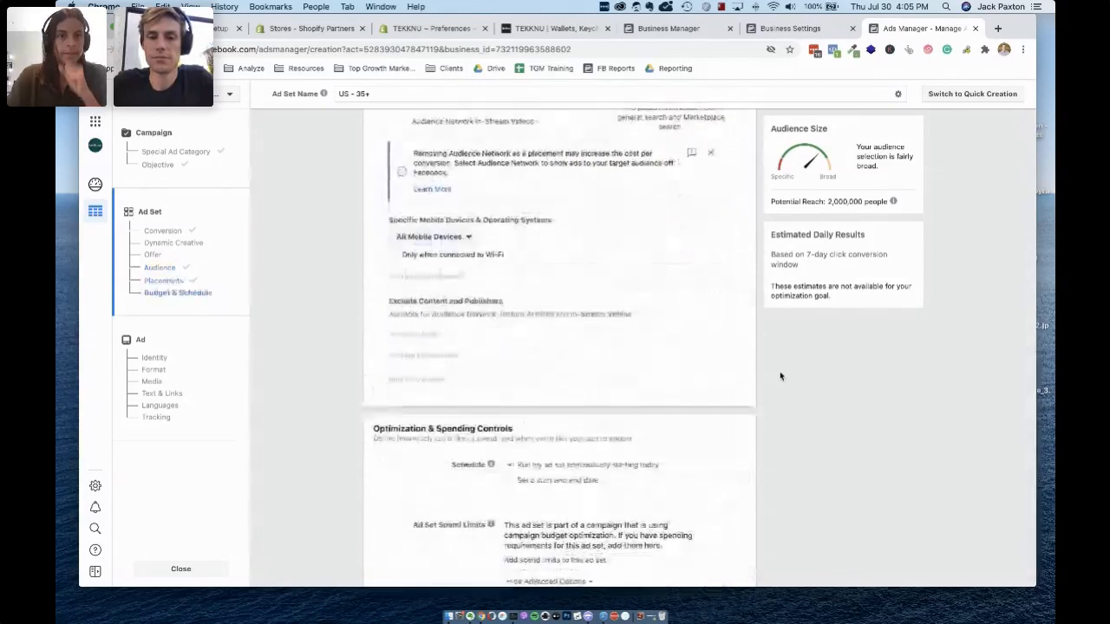
scroll(780, 376, "up", 4)
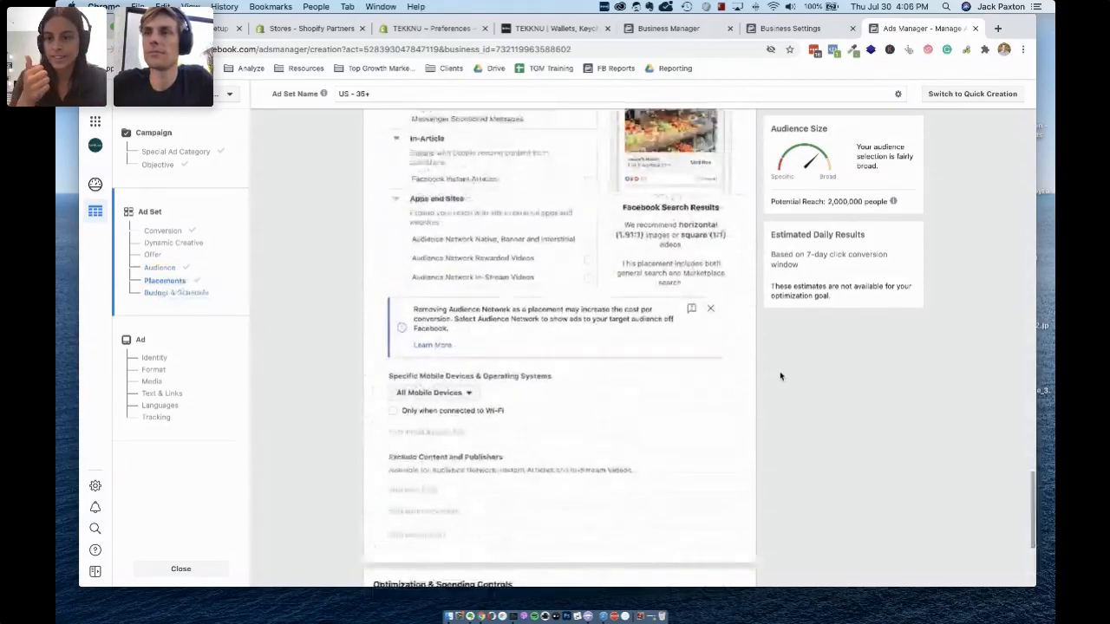
scroll(781, 377, "up", 2)
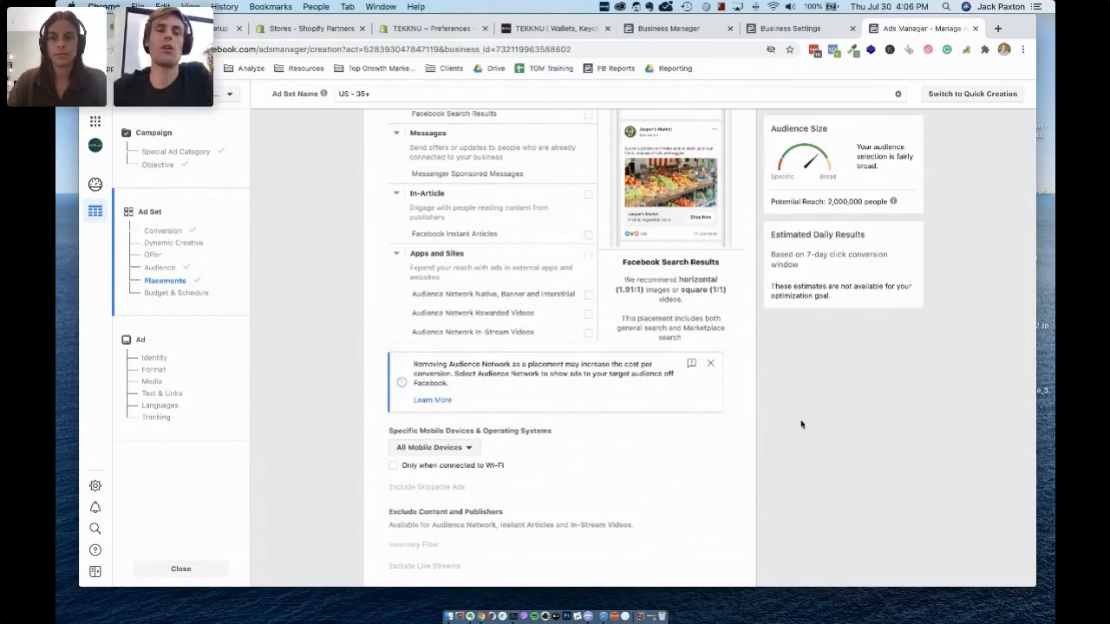
Step: Open the Micro Puzzles - USE ad account in Ads Manager and apply the saved conversions column preset
left_click(770, 27)
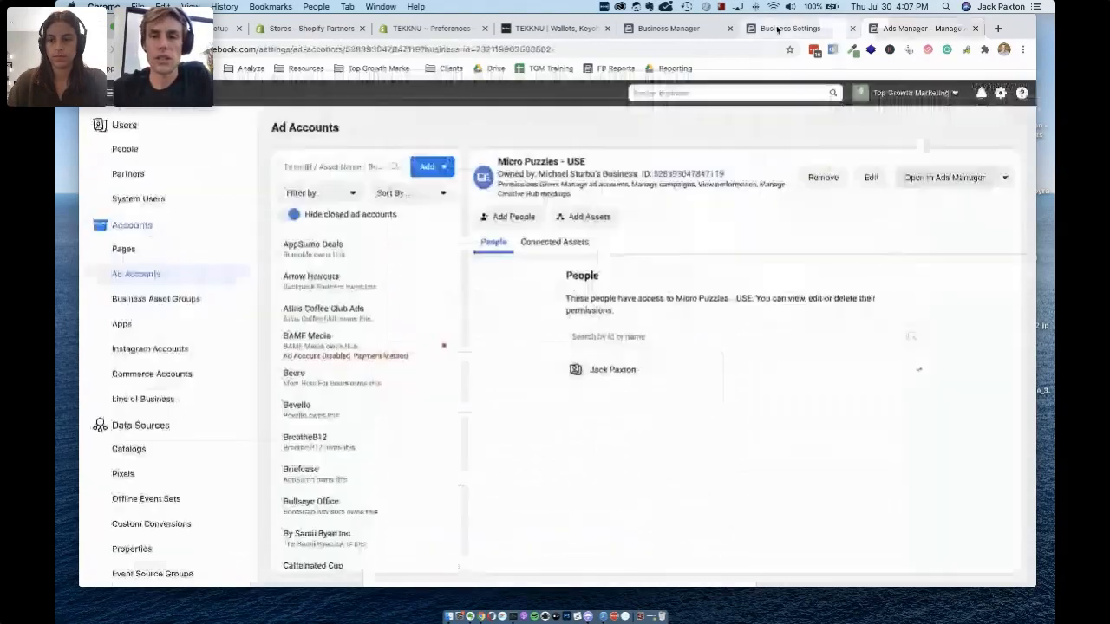
left_click(674, 28)
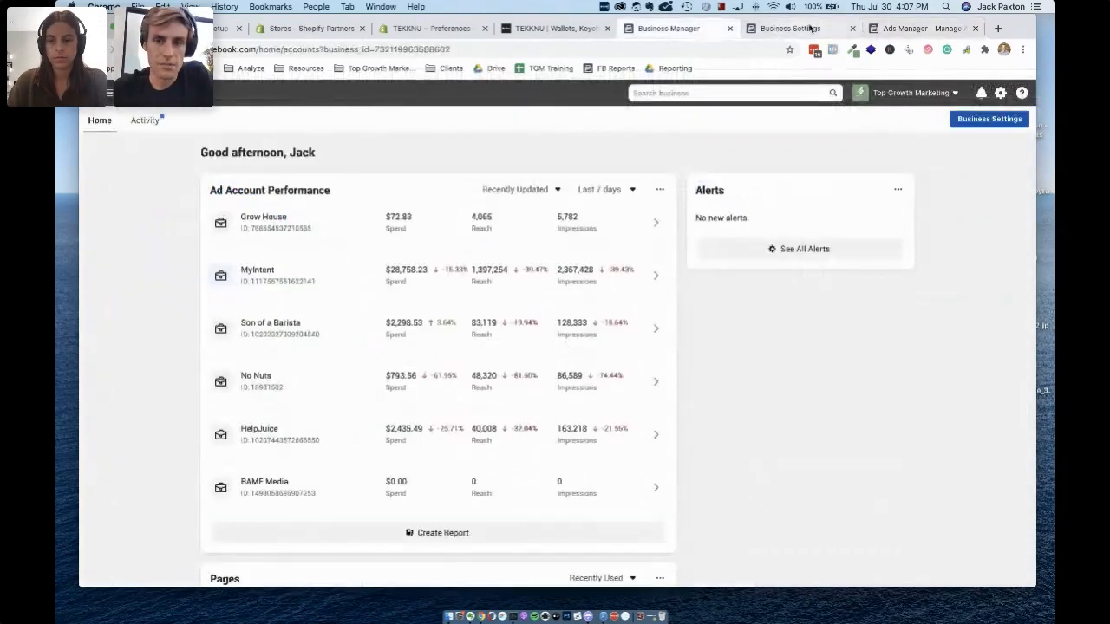
left_click(809, 28)
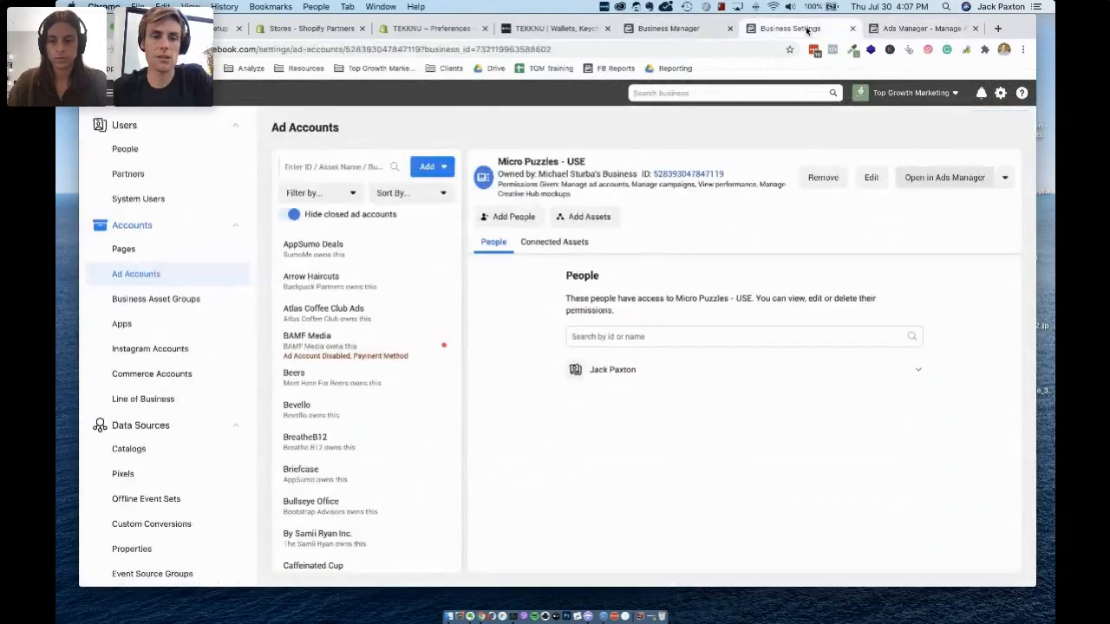
left_click(943, 178)
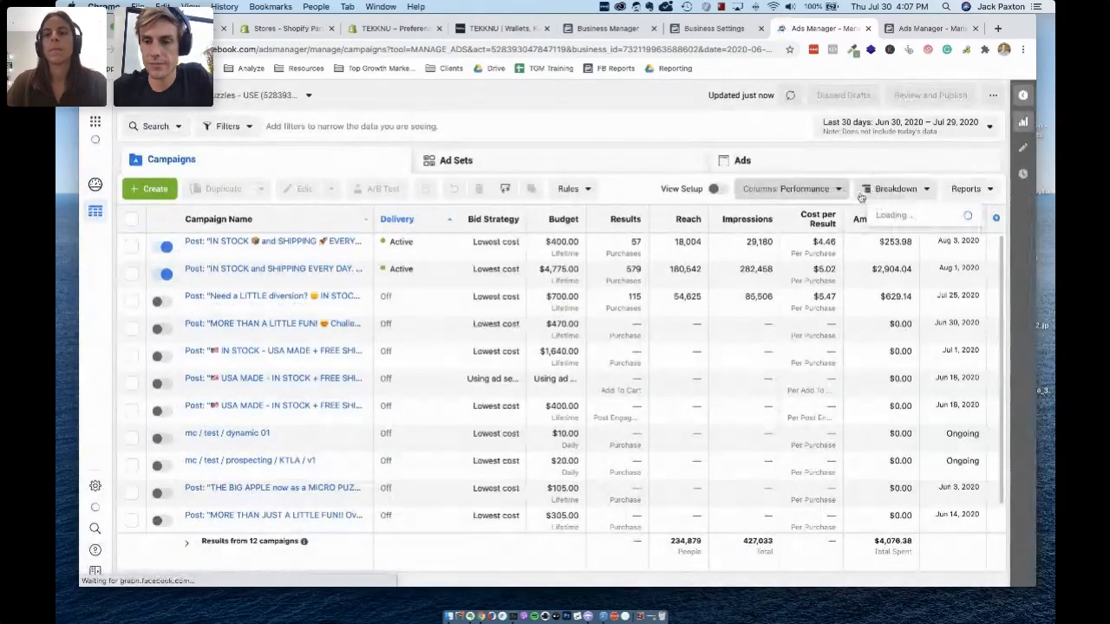
left_click(804, 189)
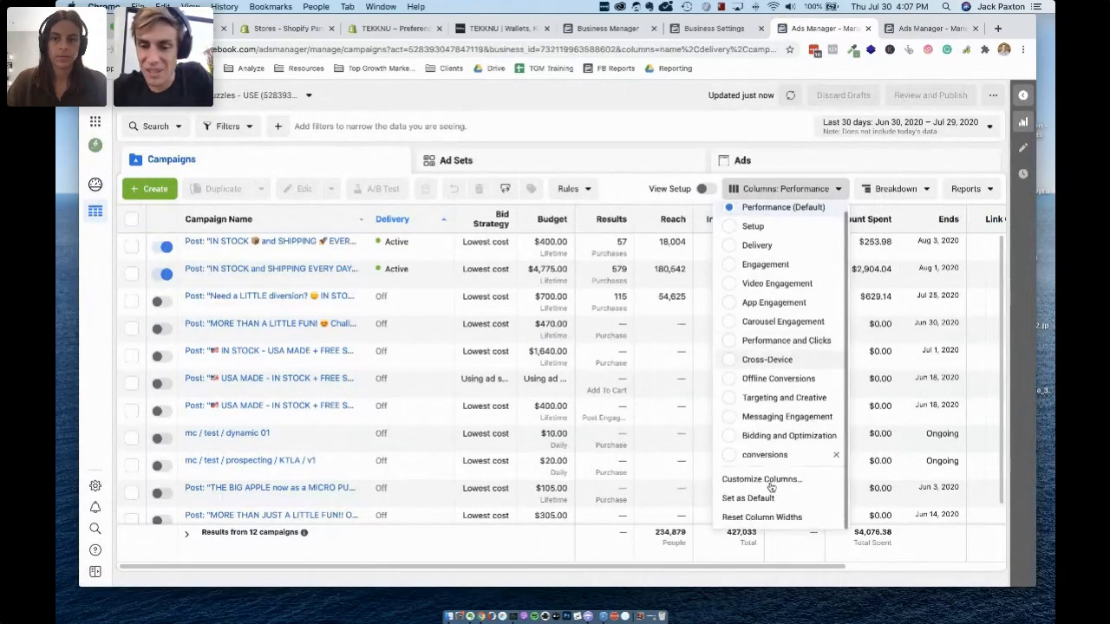
left_click(767, 456)
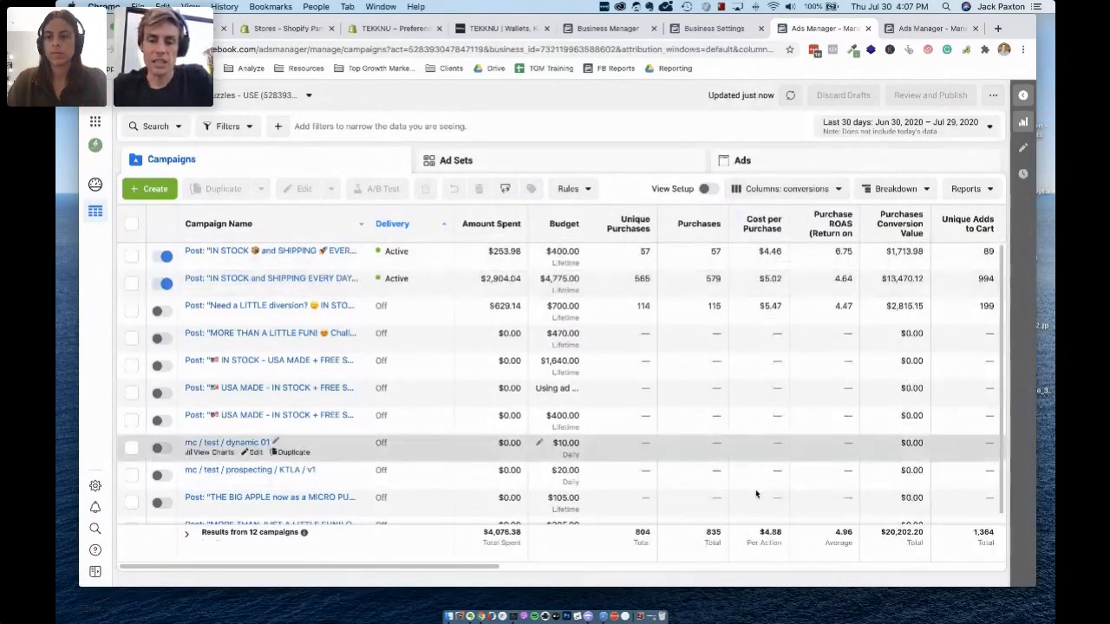
Step: Check the overall cost per purchase and compare the purchase ROAS of the two active campaigns
triple_click(780, 532)
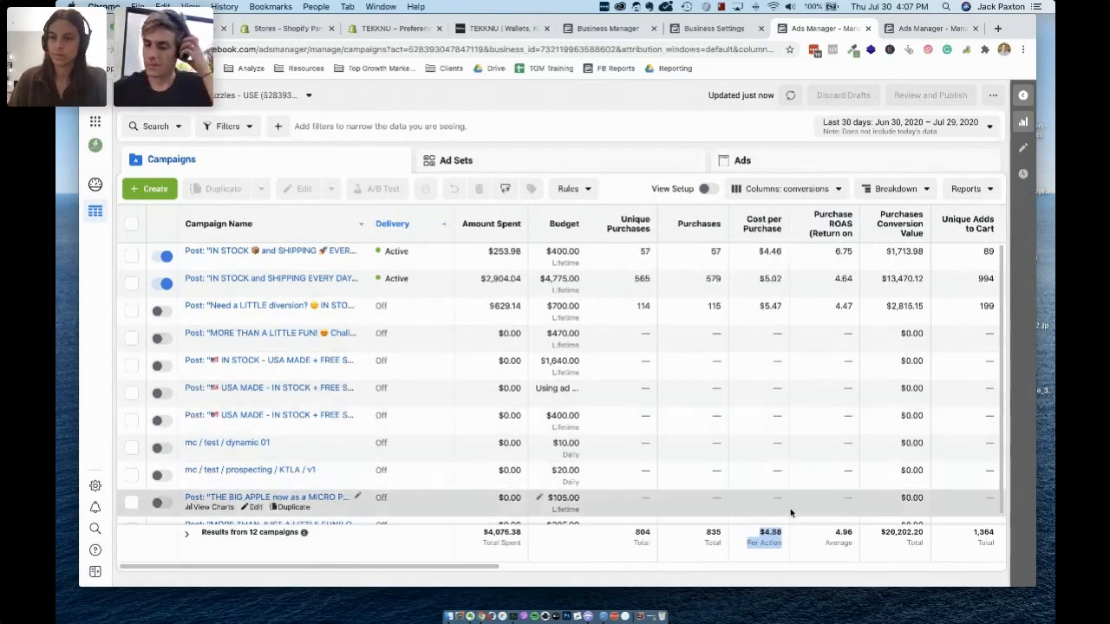
left_click(769, 532)
left_click_drag(770, 533, 783, 535)
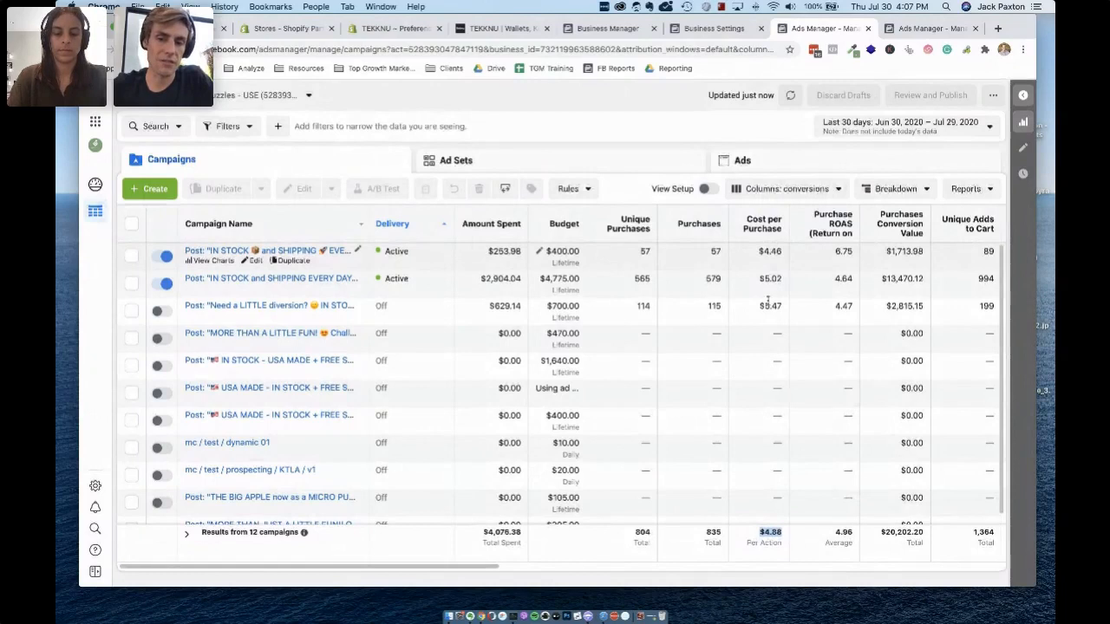
mouse_move(845, 227)
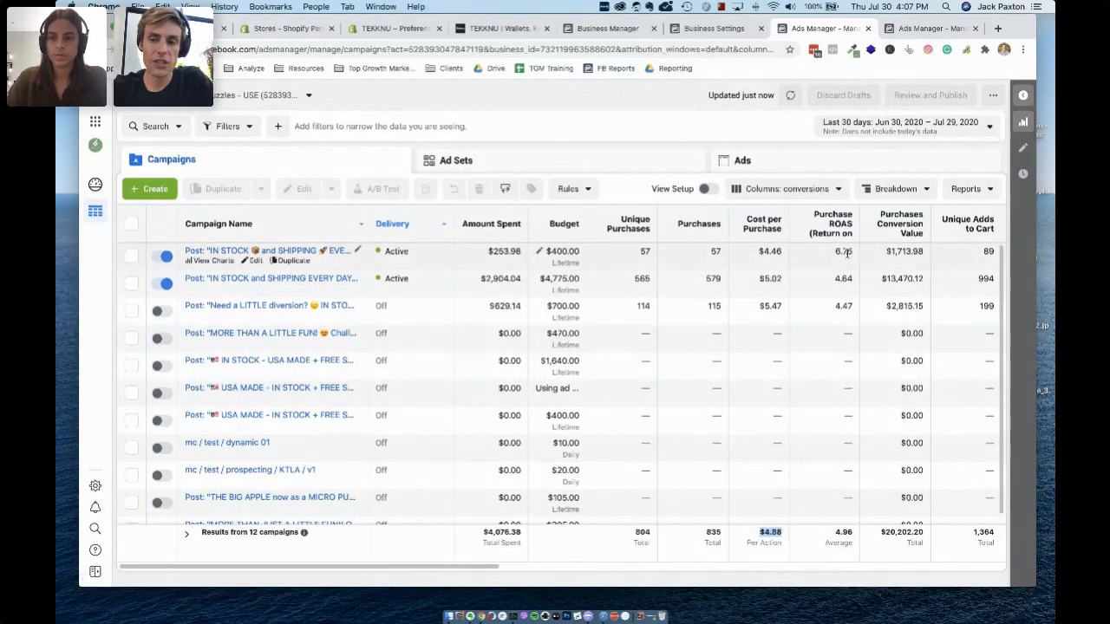
double_click(847, 252)
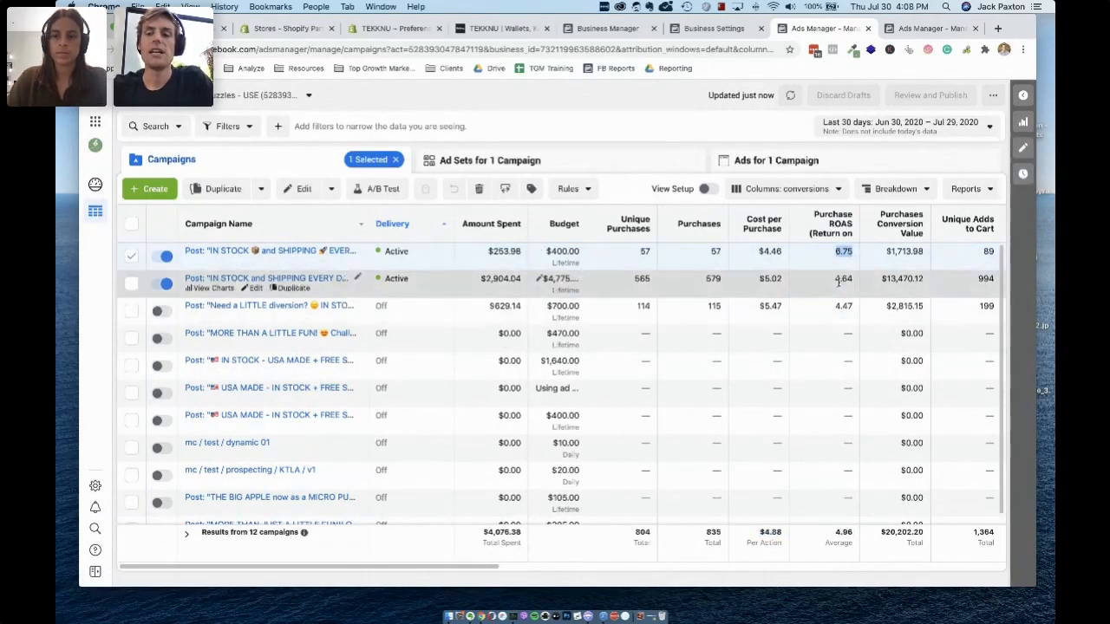
left_click(839, 279)
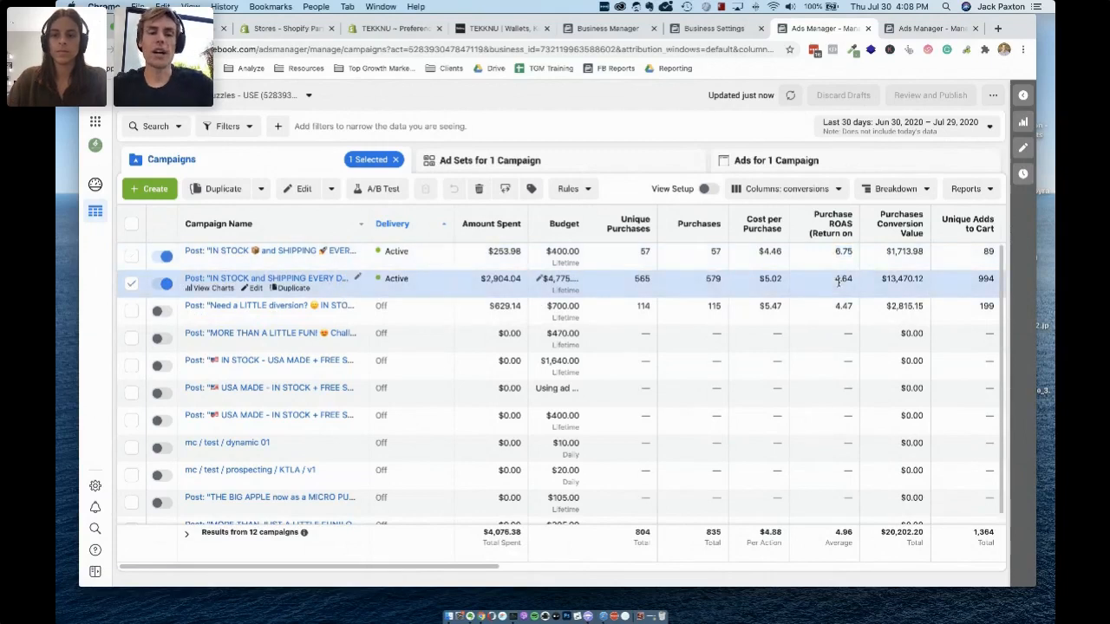
Step: Look at the ad set and ad inside the first active campaign and return to the campaign list
left_click(296, 252)
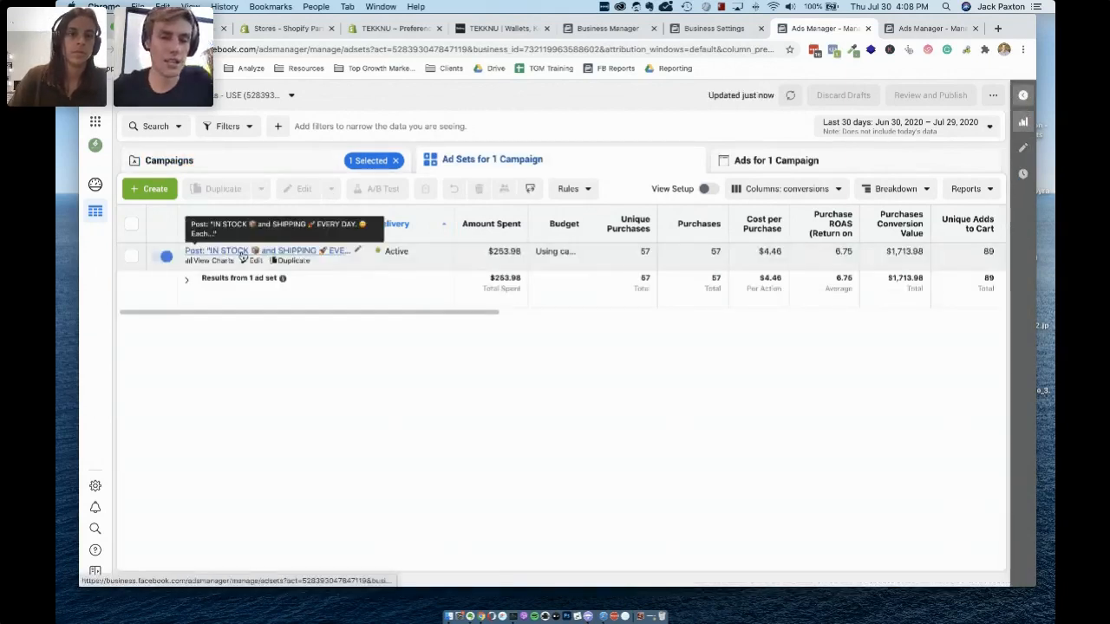
left_click(242, 253)
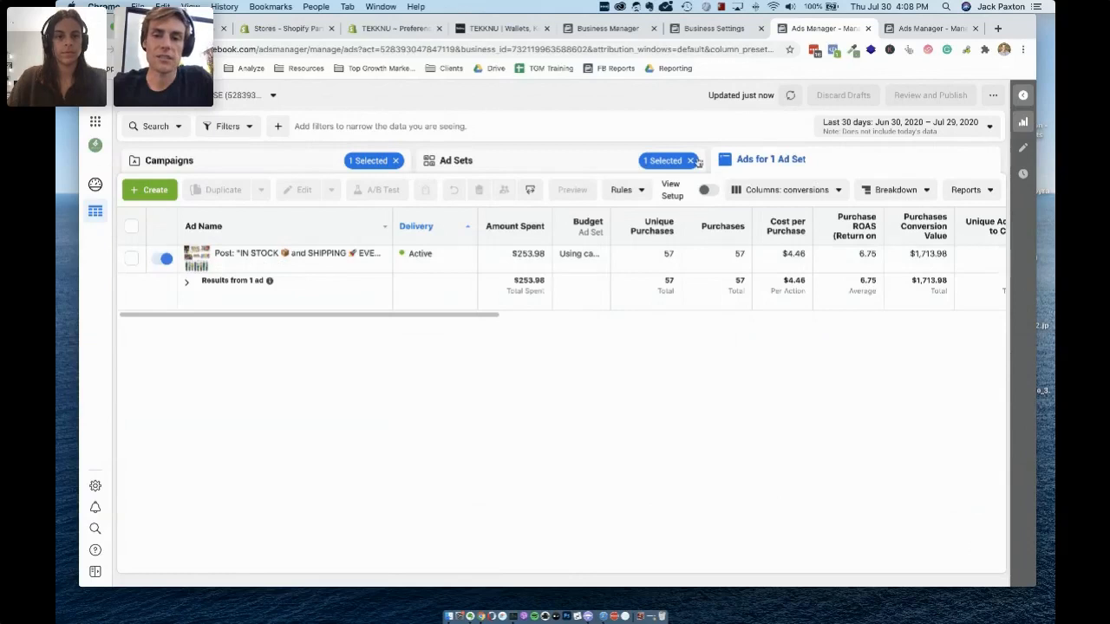
left_click(269, 170)
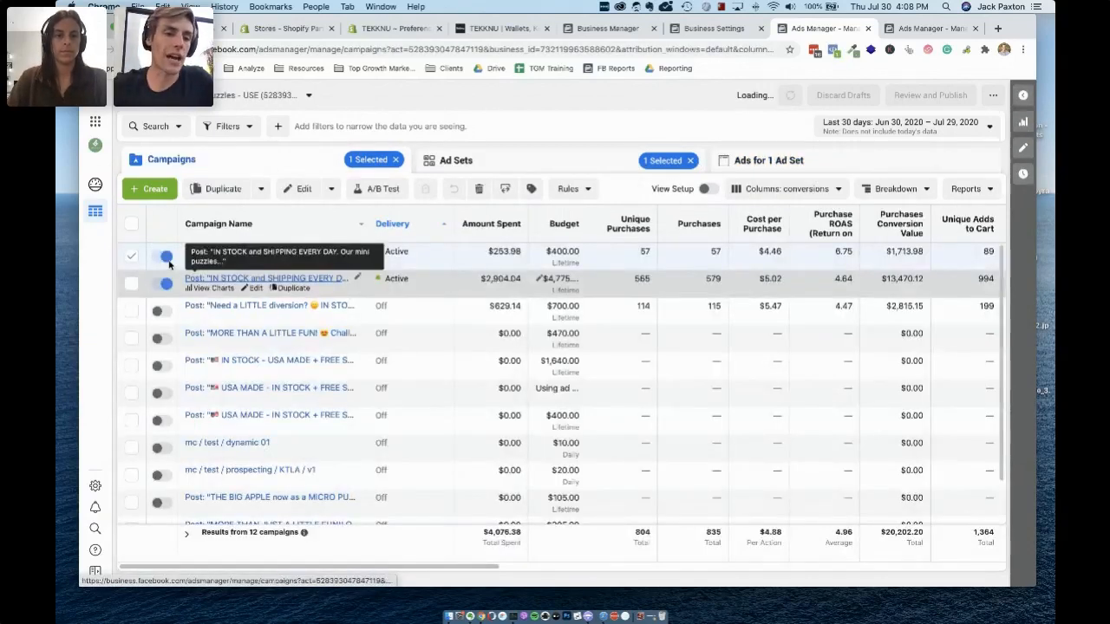
Step: Select the three campaigns that have spend, show their ads together, and compare the cost per purchase
left_click(131, 309)
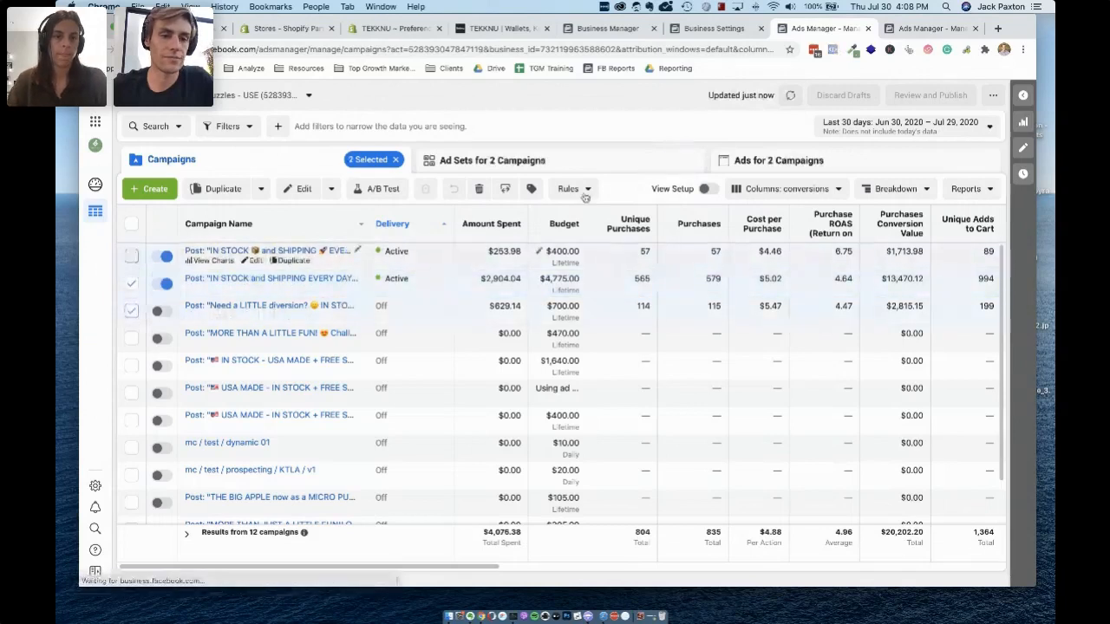
left_click(796, 159)
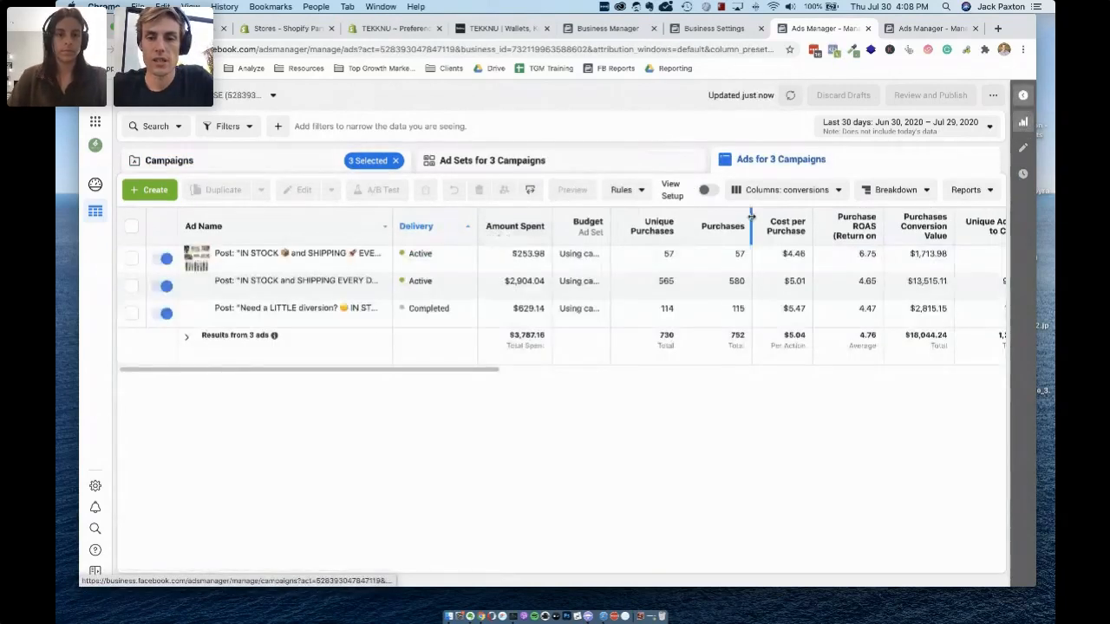
left_click_drag(783, 338, 813, 338)
double_click(801, 335)
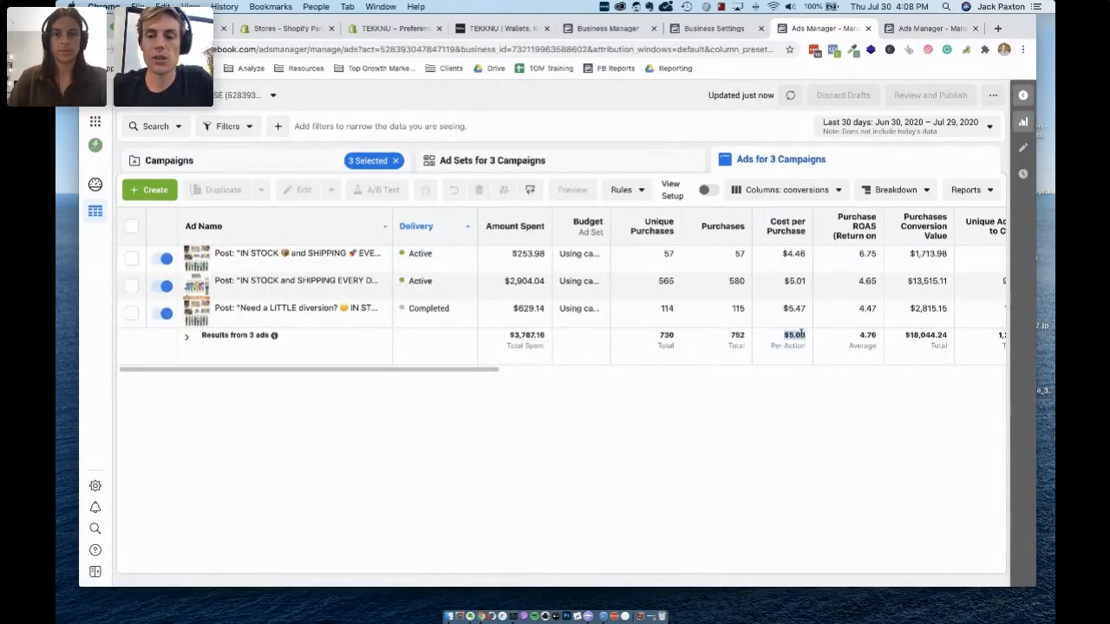
double_click(796, 282)
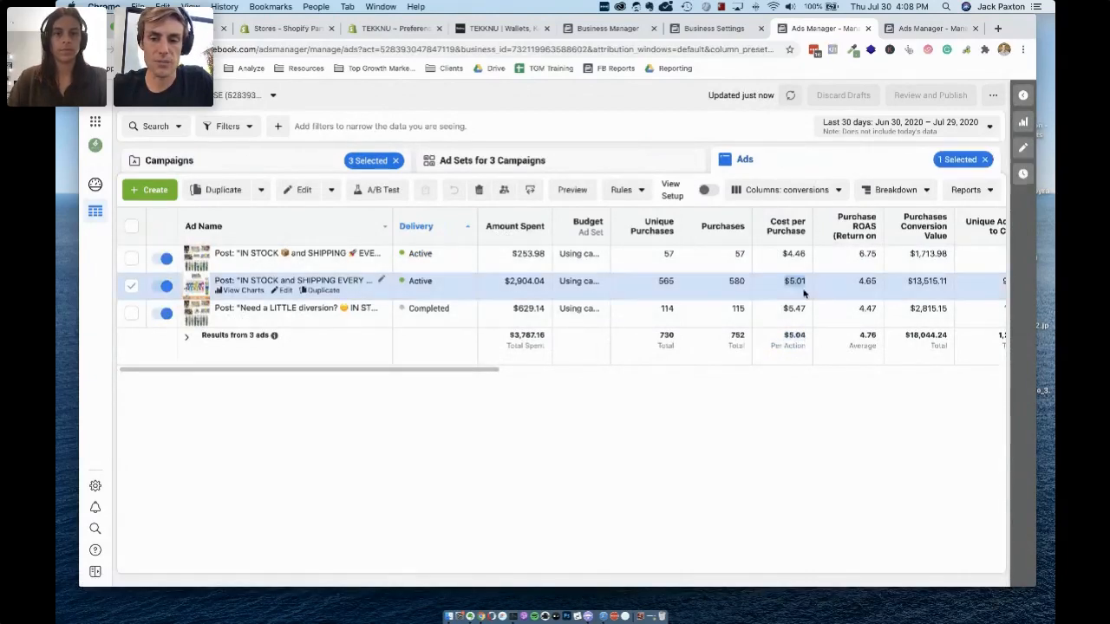
double_click(802, 310)
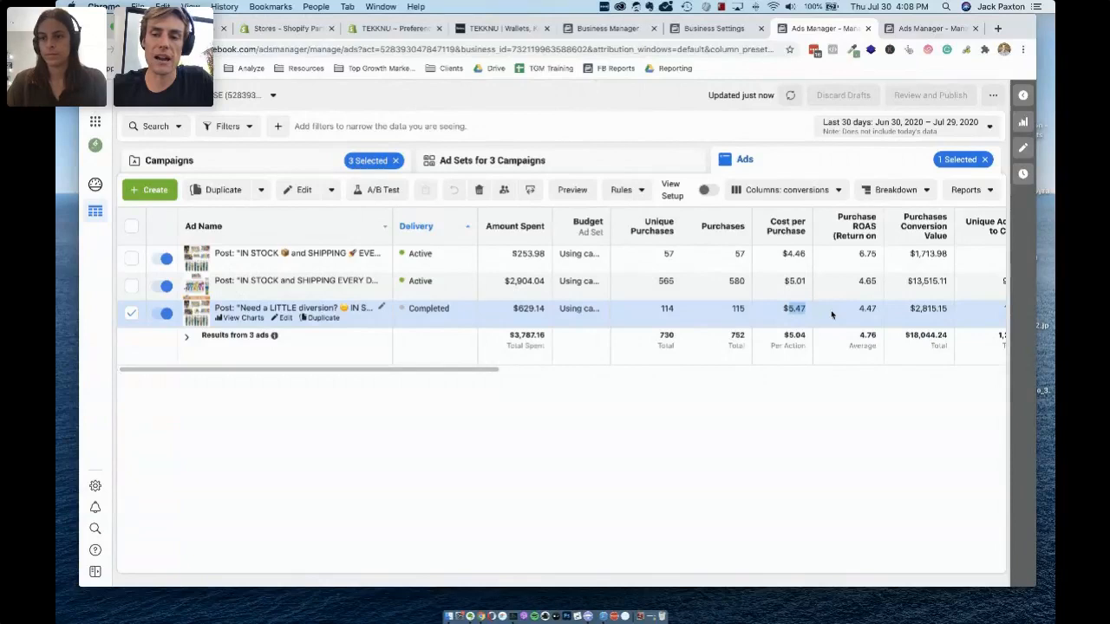
Step: Examine the three ads' adds to cart, link clicks, cost per click and click-through rate columns
scroll(793, 318, "right", 5)
scroll(831, 313, "right", 10)
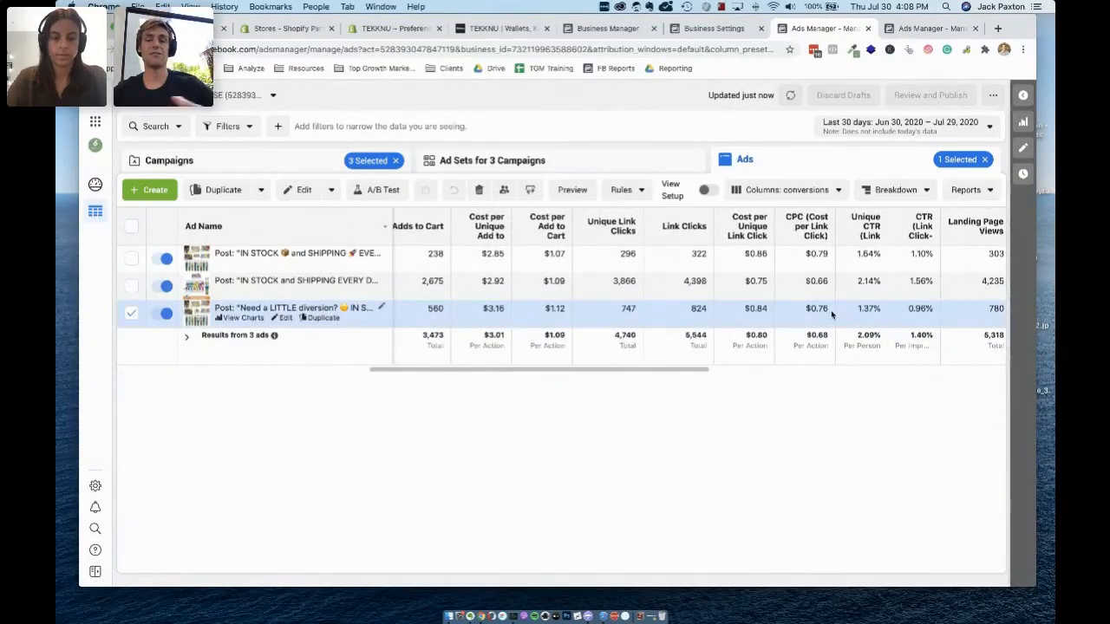
scroll(873, 307, "right", 1)
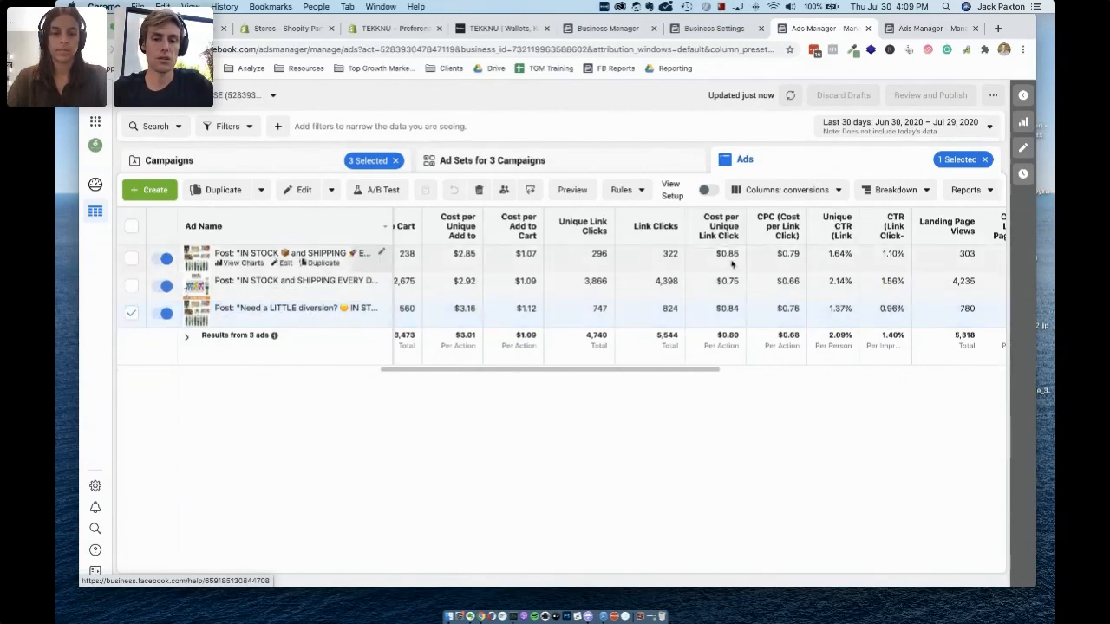
scroll(509, 277, "left", 10)
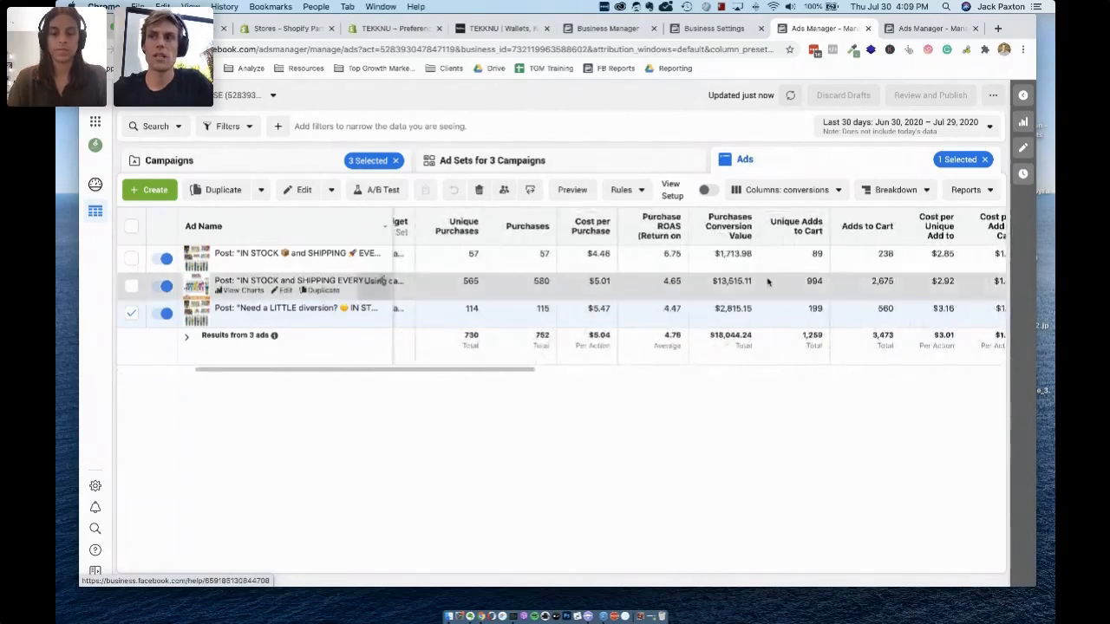
scroll(769, 280, "right", 3)
scroll(769, 281, "right", 8)
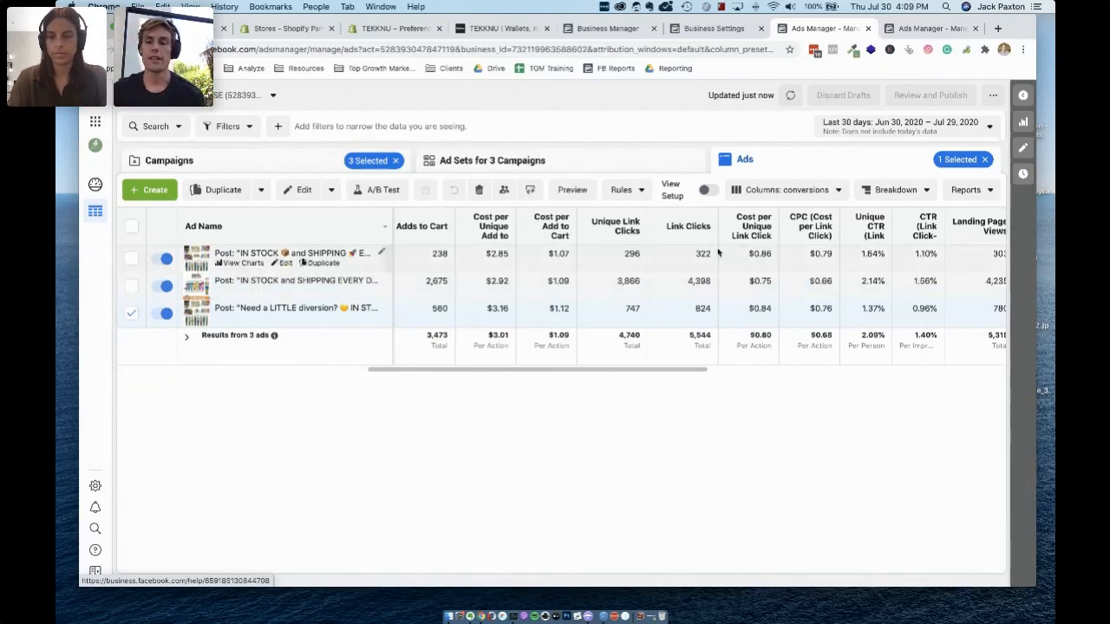
scroll(527, 313, "left", 4)
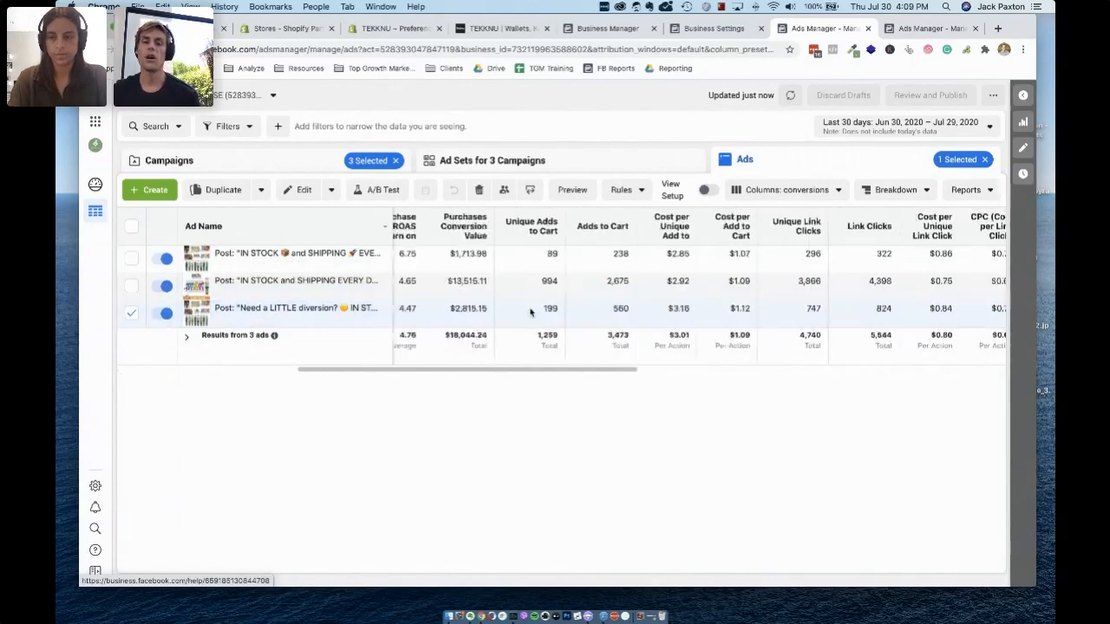
Step: Check the combined cost per purchase and average purchase ROAS across the three ads
scroll(527, 309, "left", 5)
scroll(527, 310, "right", 3)
left_click_drag(496, 338, 609, 337)
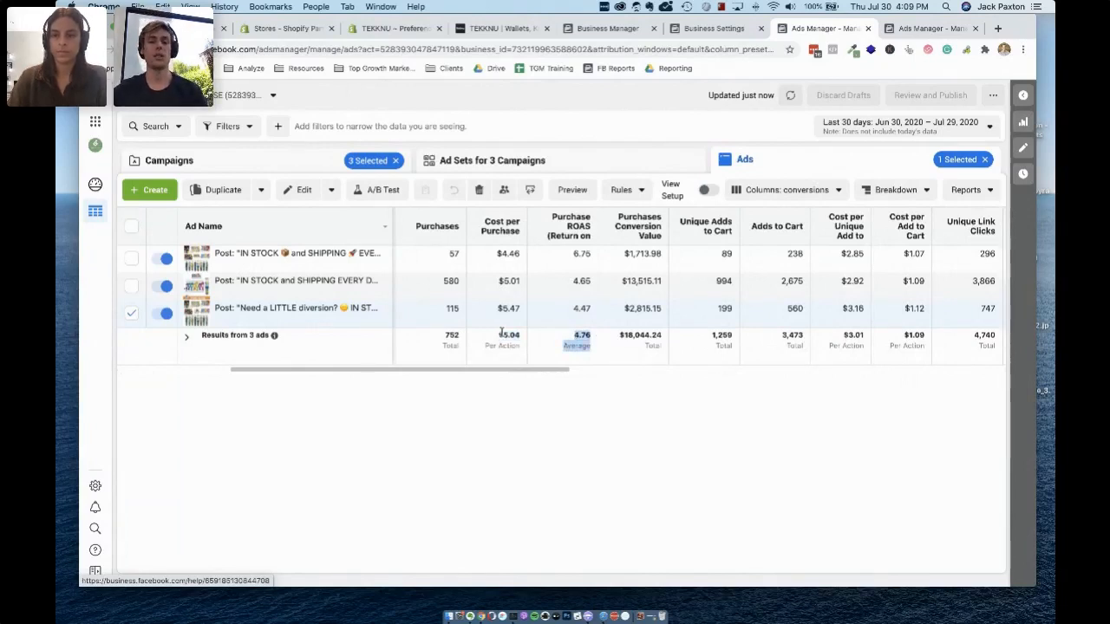
left_click(565, 342)
double_click(581, 338)
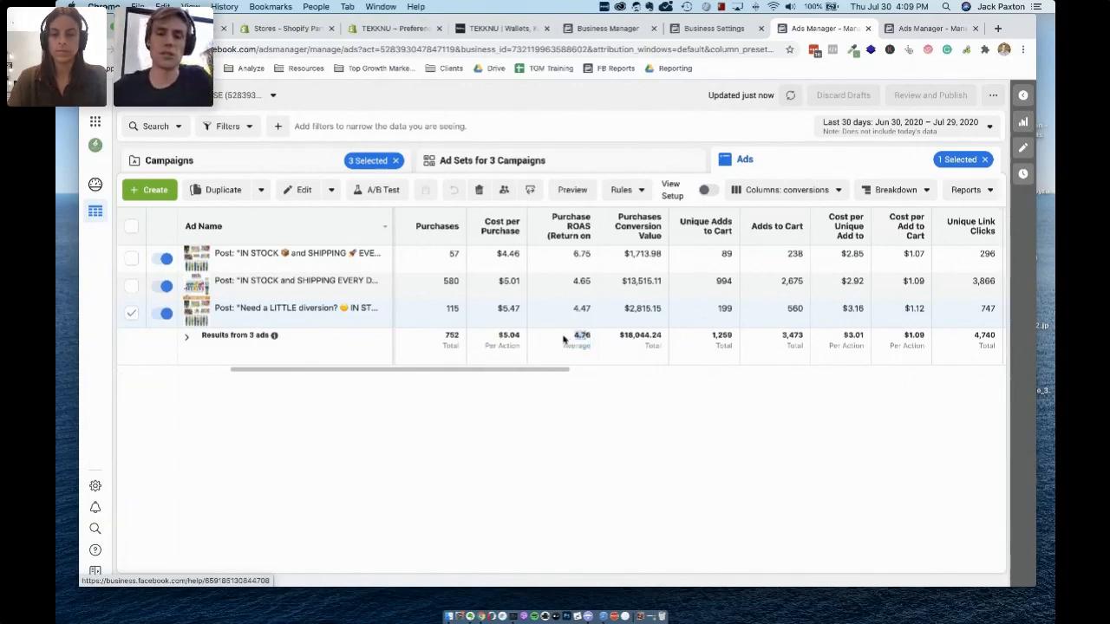
left_click(635, 407)
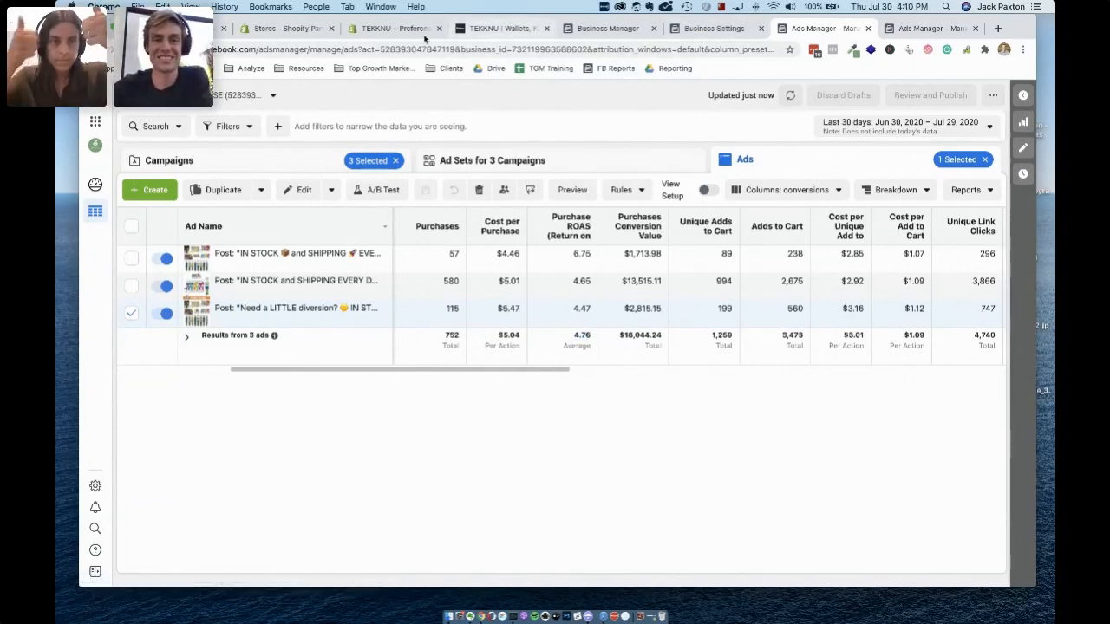
Step: Return to the draft US - 35+ ad set and review its placement, mobile device, content exclusion, schedule and spend limit settings
left_click(696, 28)
left_click(607, 28)
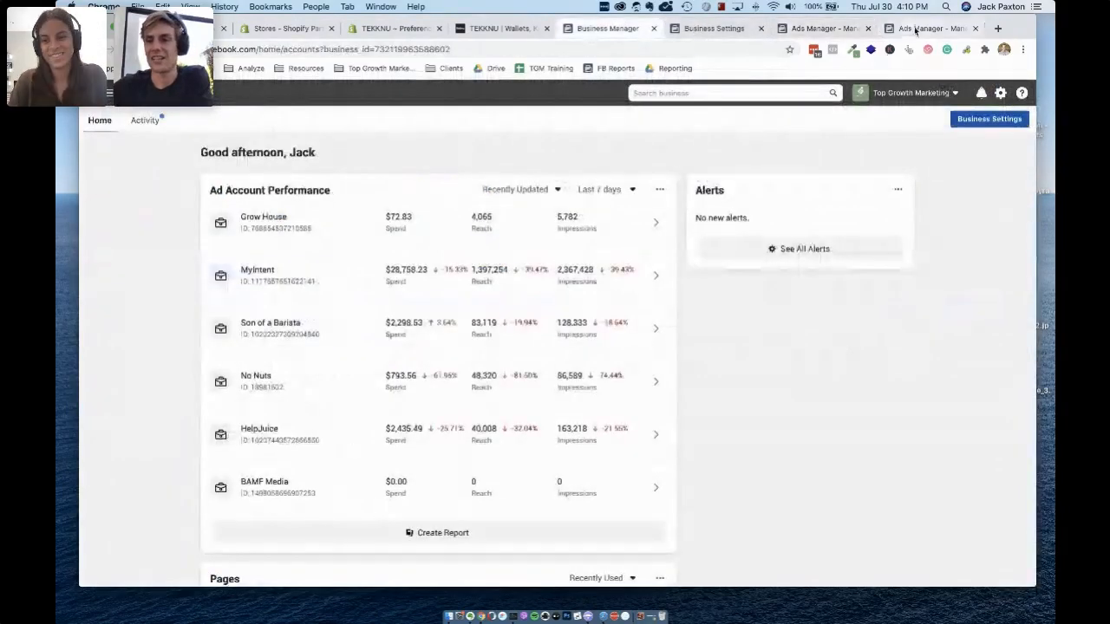
left_click(916, 29)
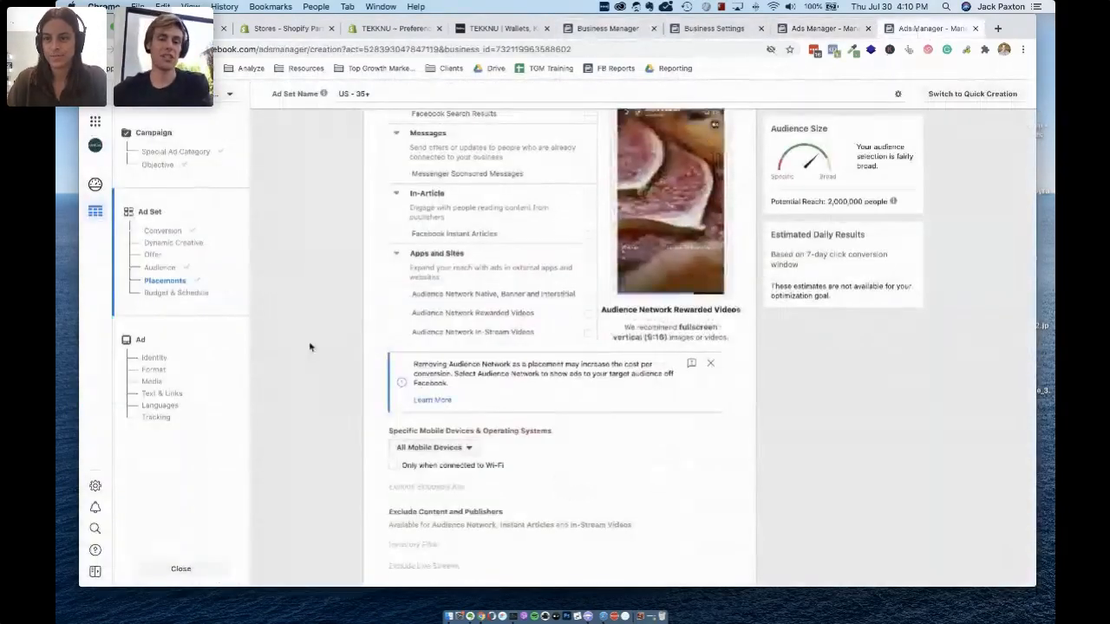
scroll(310, 347, "down", 5)
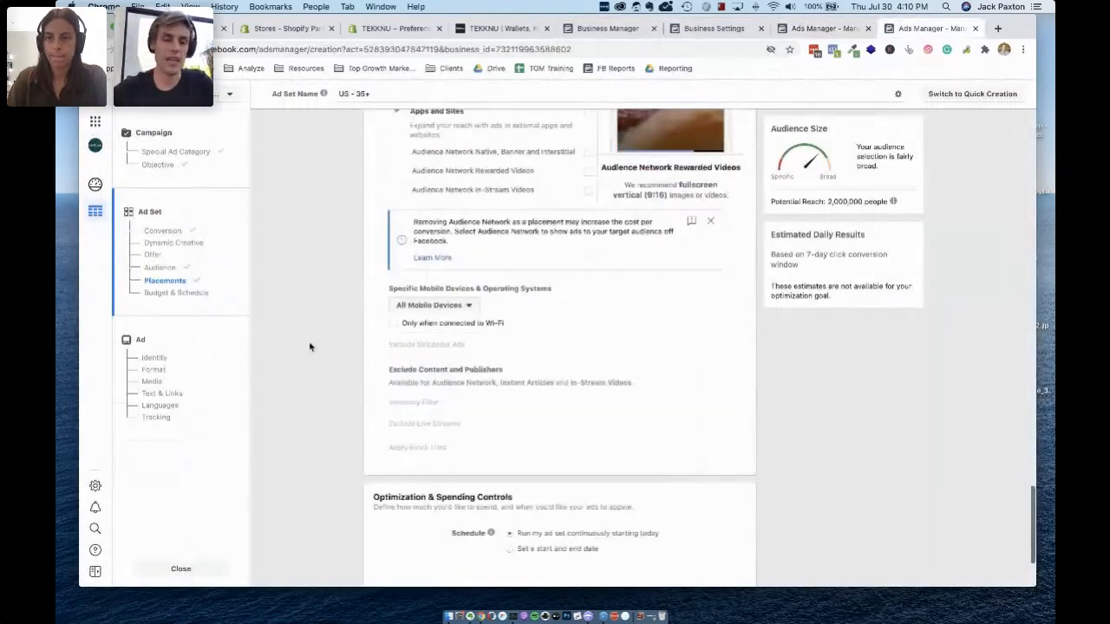
scroll(372, 286, "down", 1)
scroll(434, 228, "up", 3)
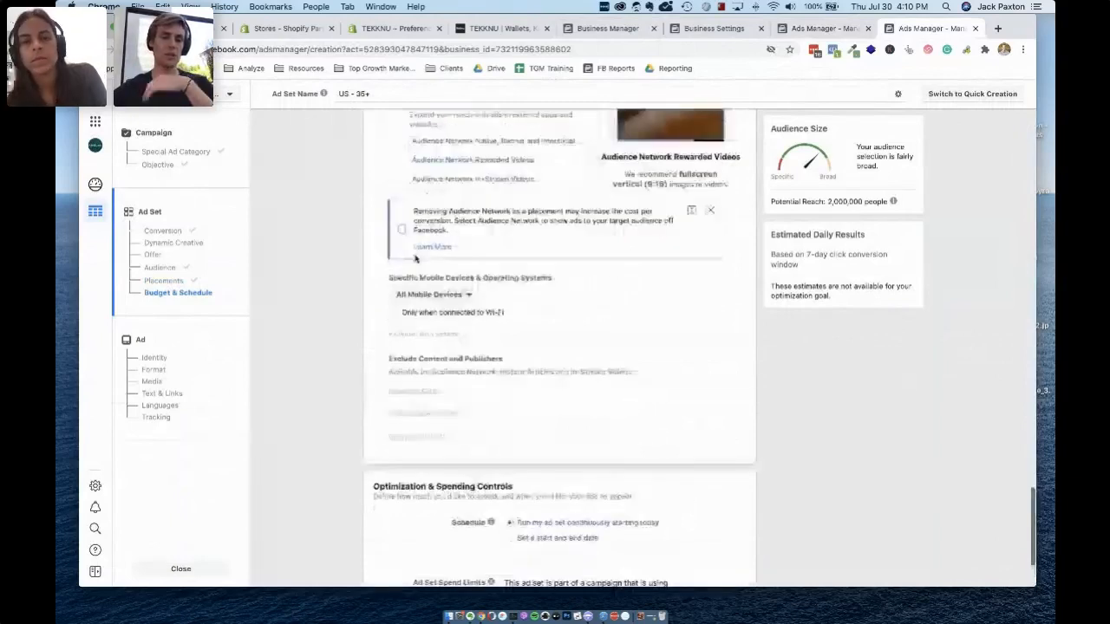
scroll(451, 318, "up", 1)
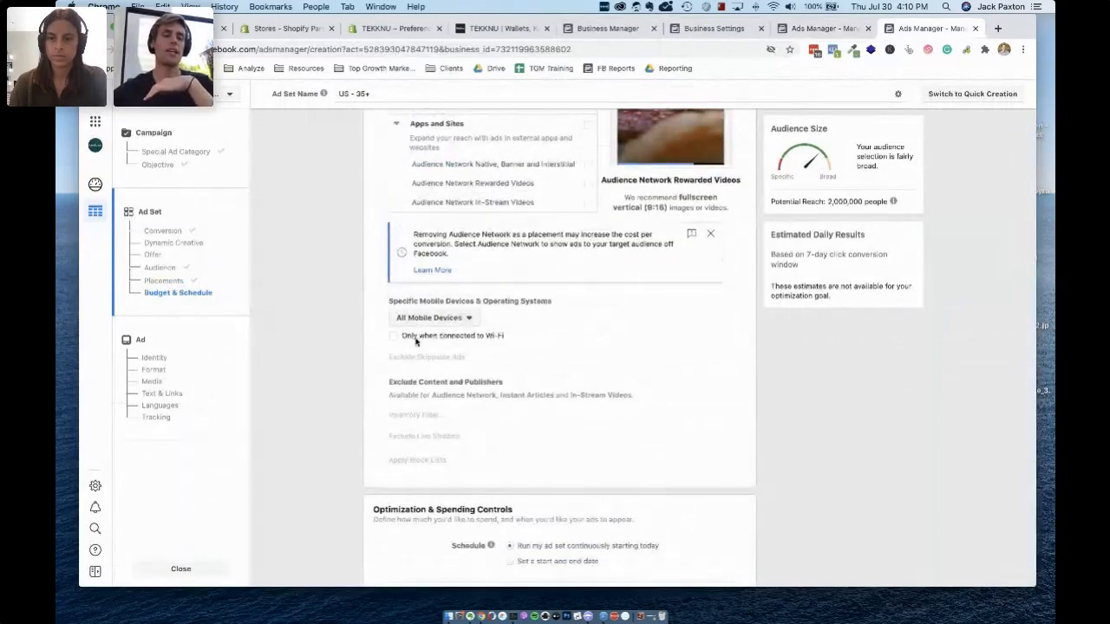
scroll(529, 343, "up", 4)
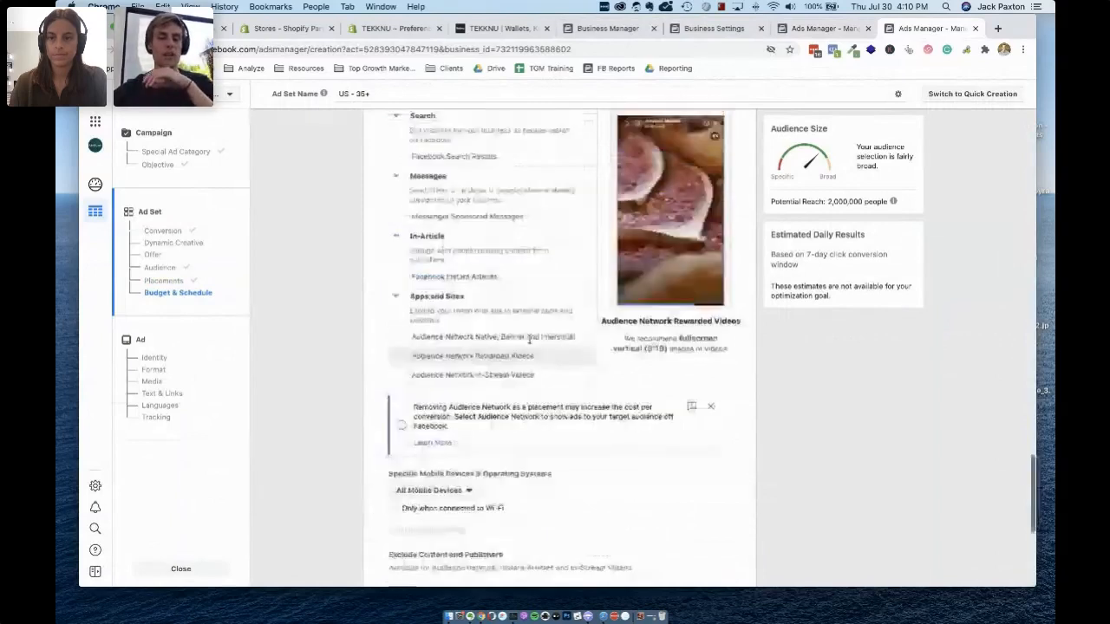
scroll(530, 343, "down", 5)
scroll(530, 344, "down", 1)
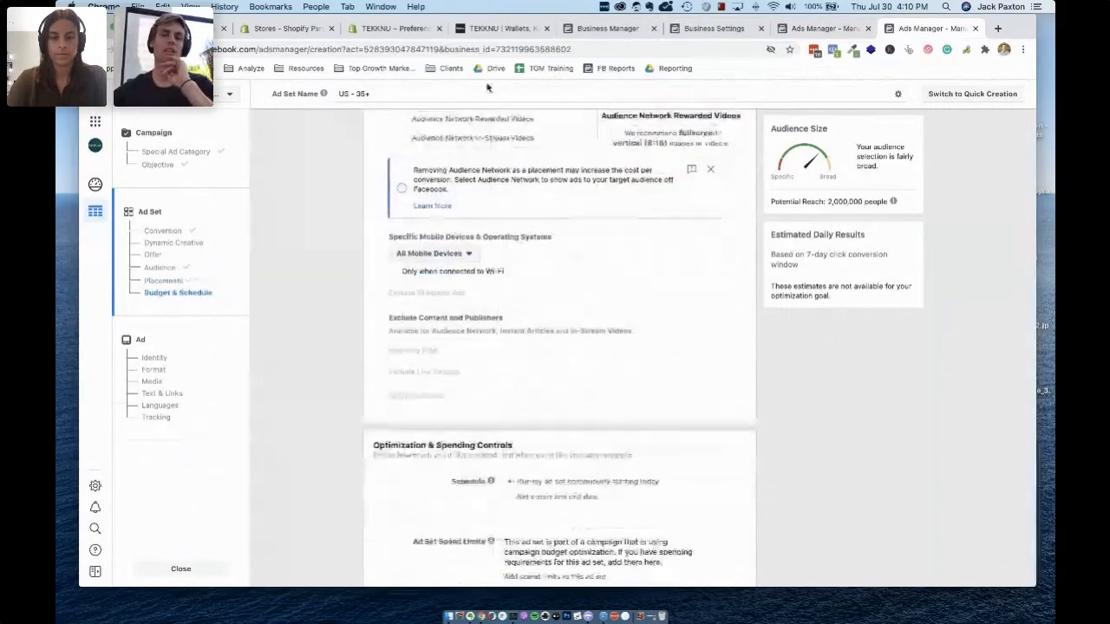
scroll(624, 318, "down", 2)
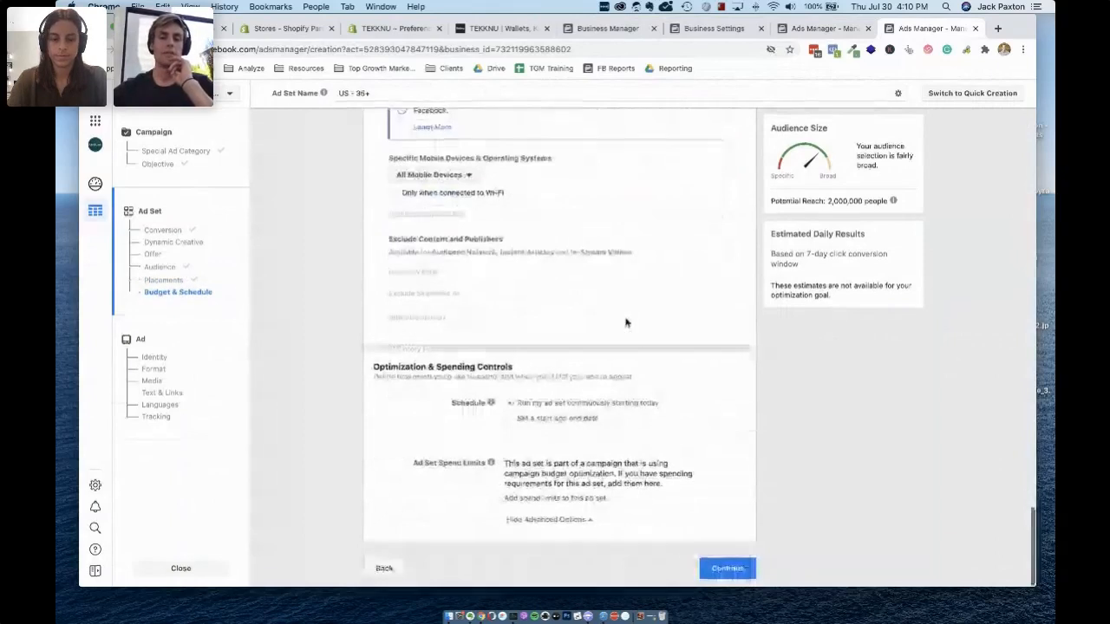
scroll(626, 322, "up", 4)
scroll(626, 322, "up", 1)
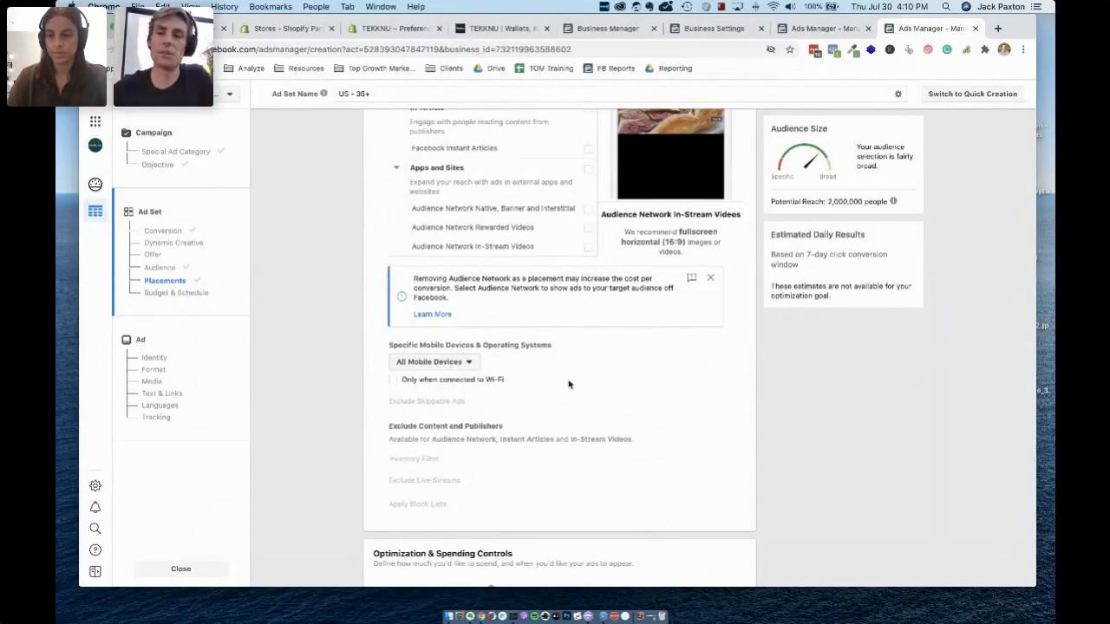
scroll(603, 385, "down", 1)
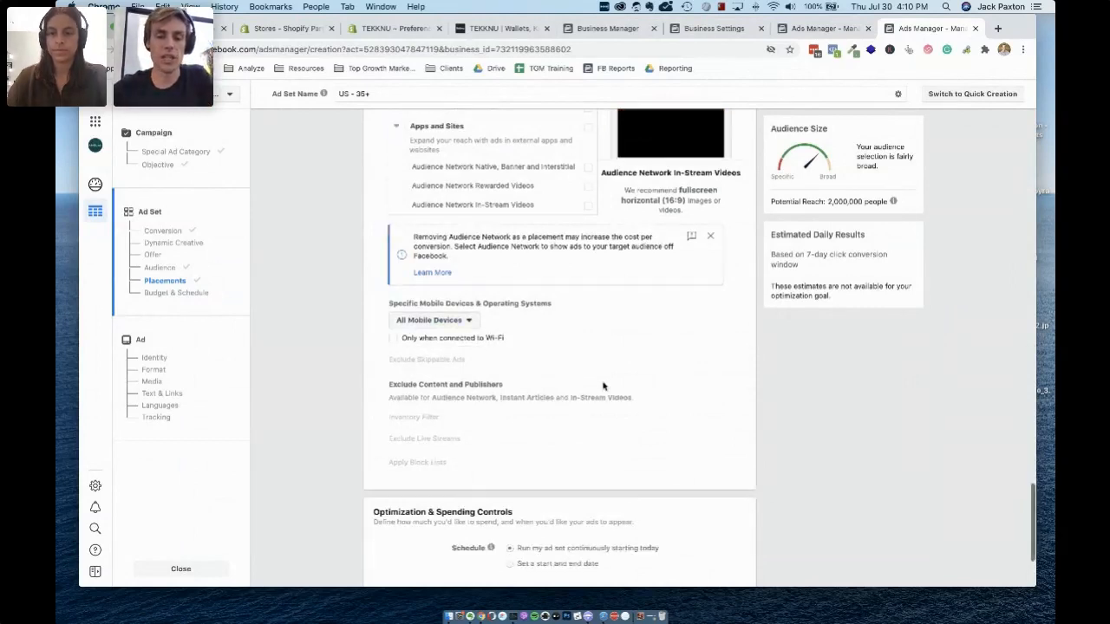
scroll(603, 386, "down", 3)
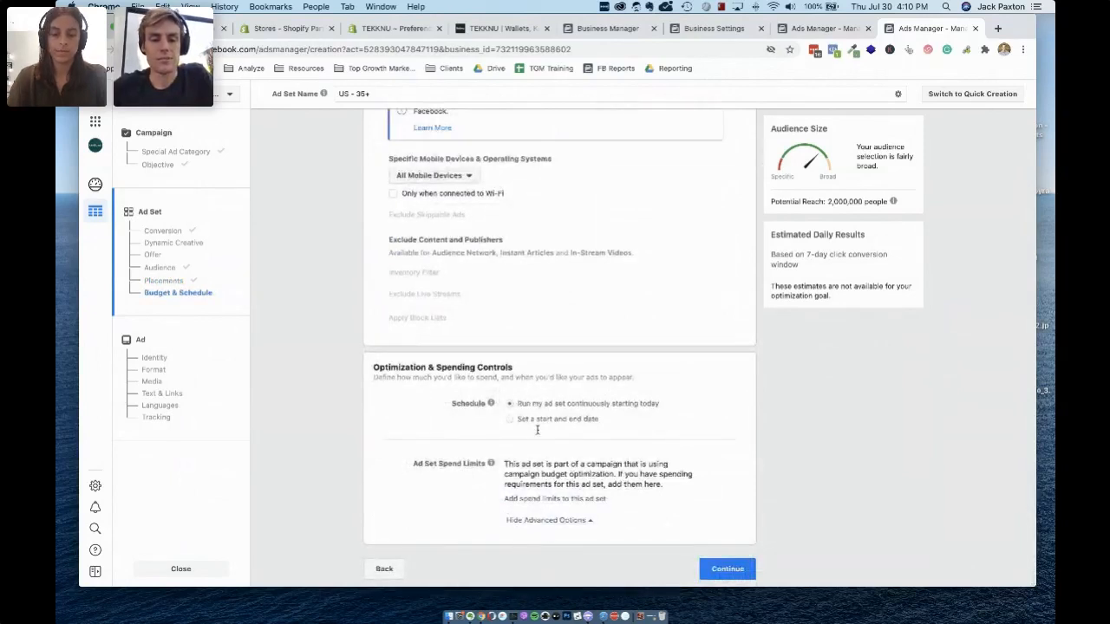
Step: Continue to the ad setup and add the account video MICROPUZZLES KTLA-TV HD 4-16-20 9am.mp4 as the ad's media
left_click(724, 569)
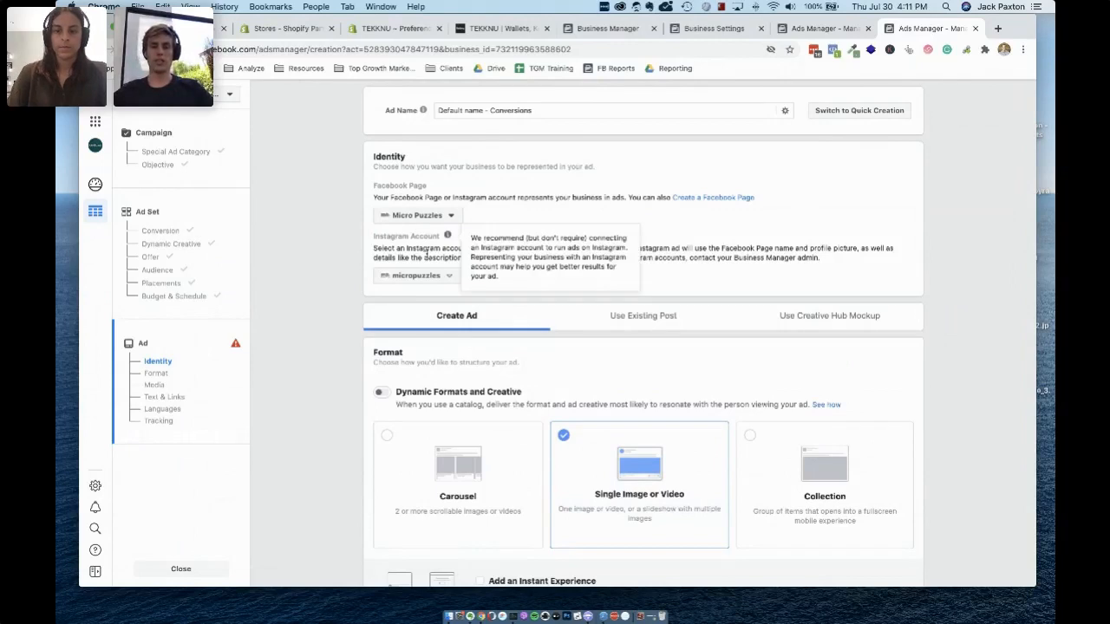
scroll(451, 260, "down", 2)
scroll(523, 174, "down", 2)
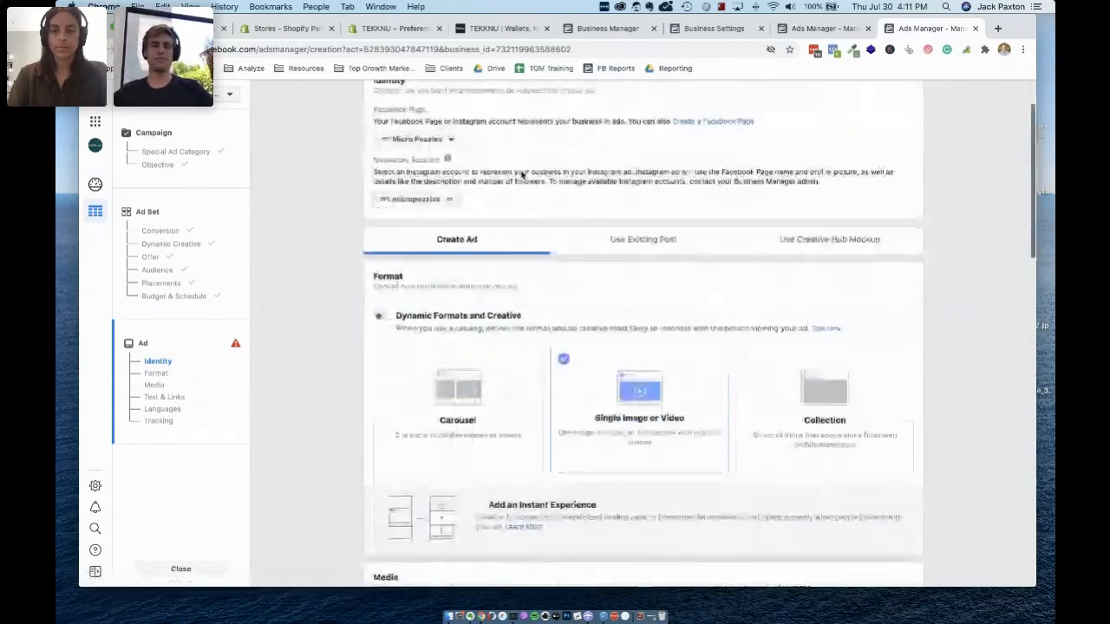
scroll(523, 175, "down", 2)
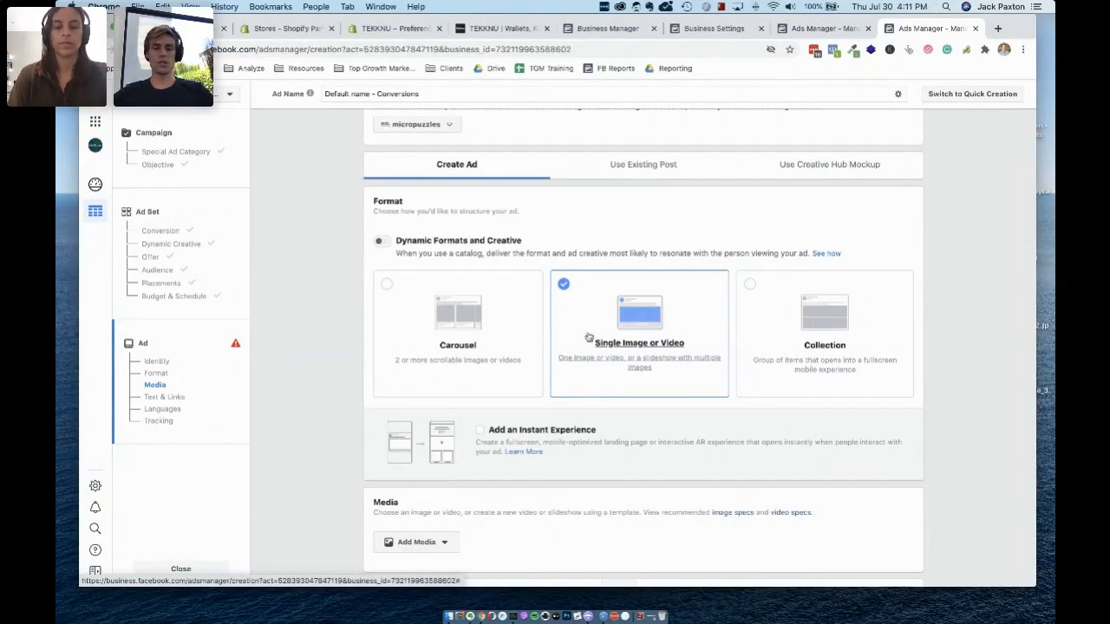
scroll(590, 337, "down", 2)
scroll(587, 338, "down", 5)
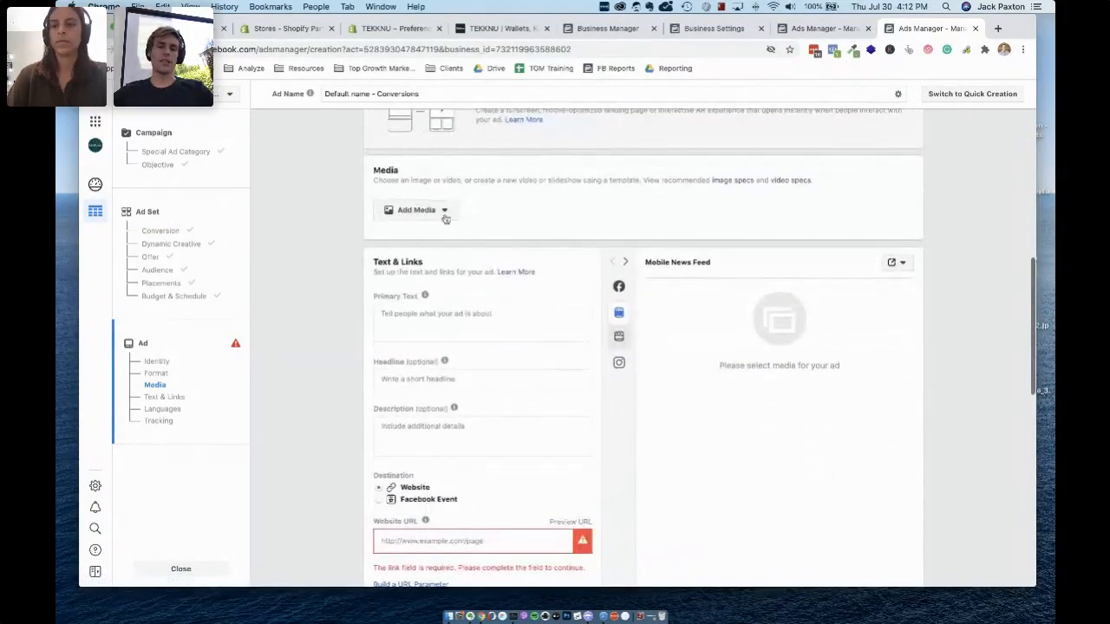
left_click(437, 209)
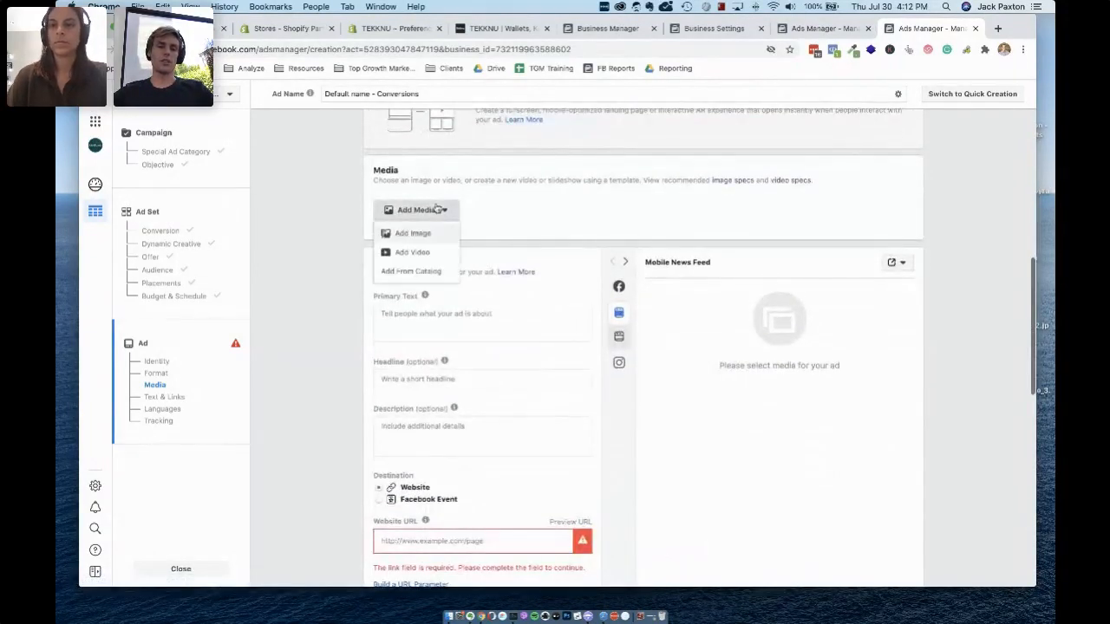
left_click(432, 254)
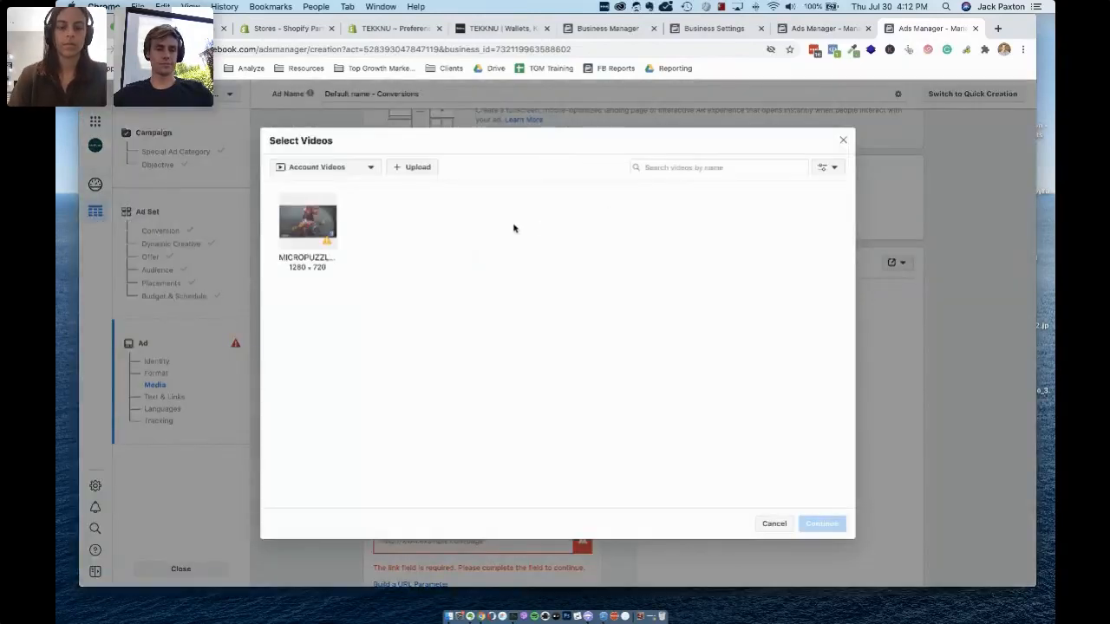
left_click(294, 223)
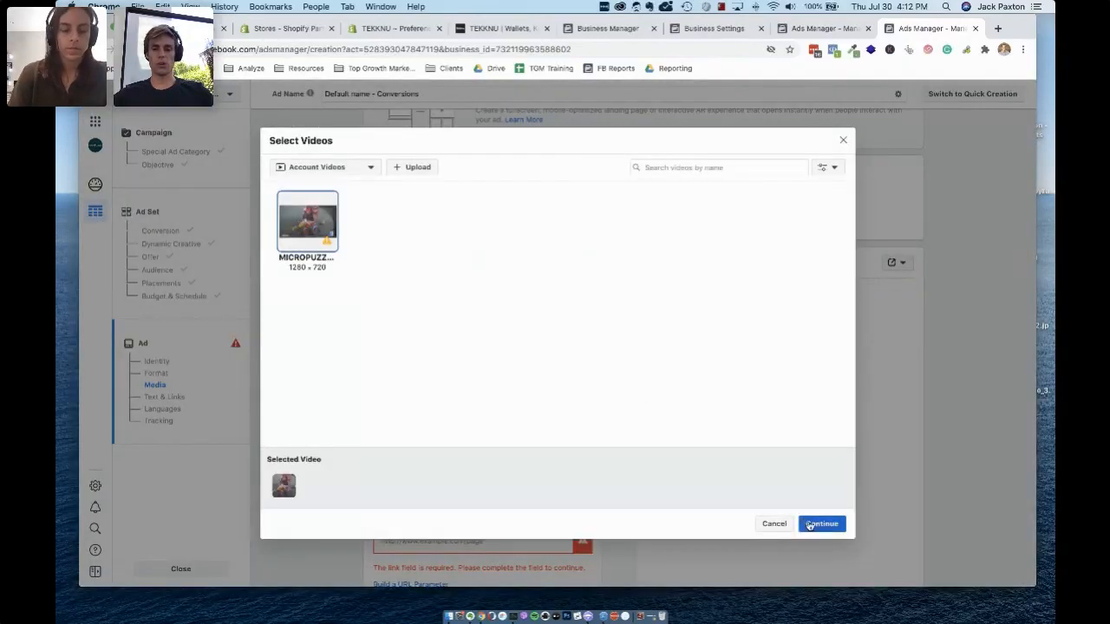
left_click(834, 525)
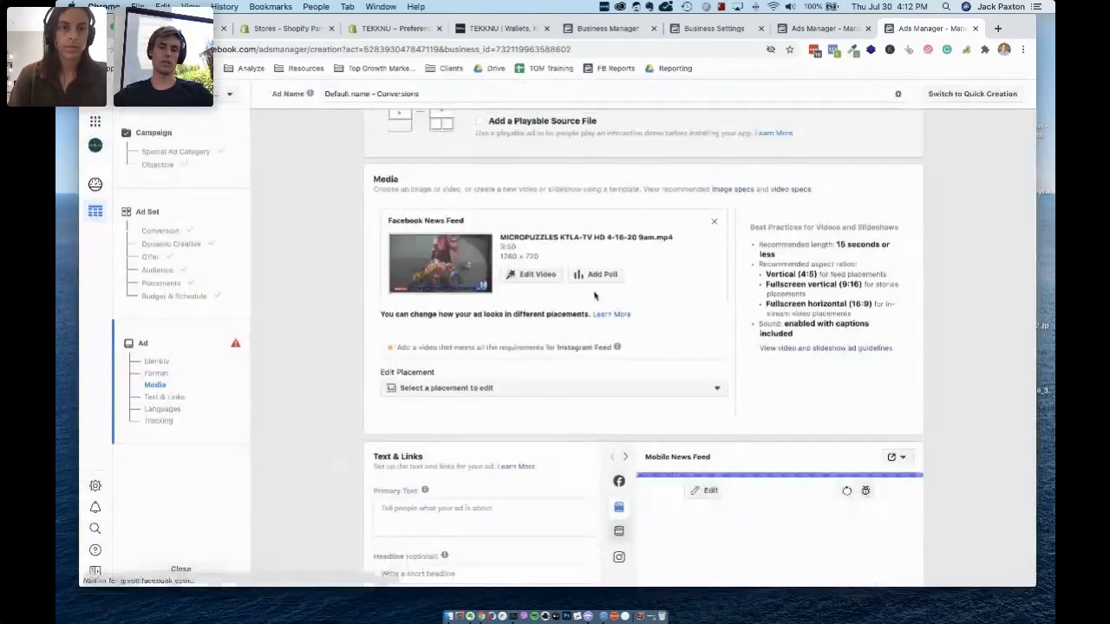
Step: Open the added video for editing and switch its thumbnail from automatic to custom
left_click(536, 275)
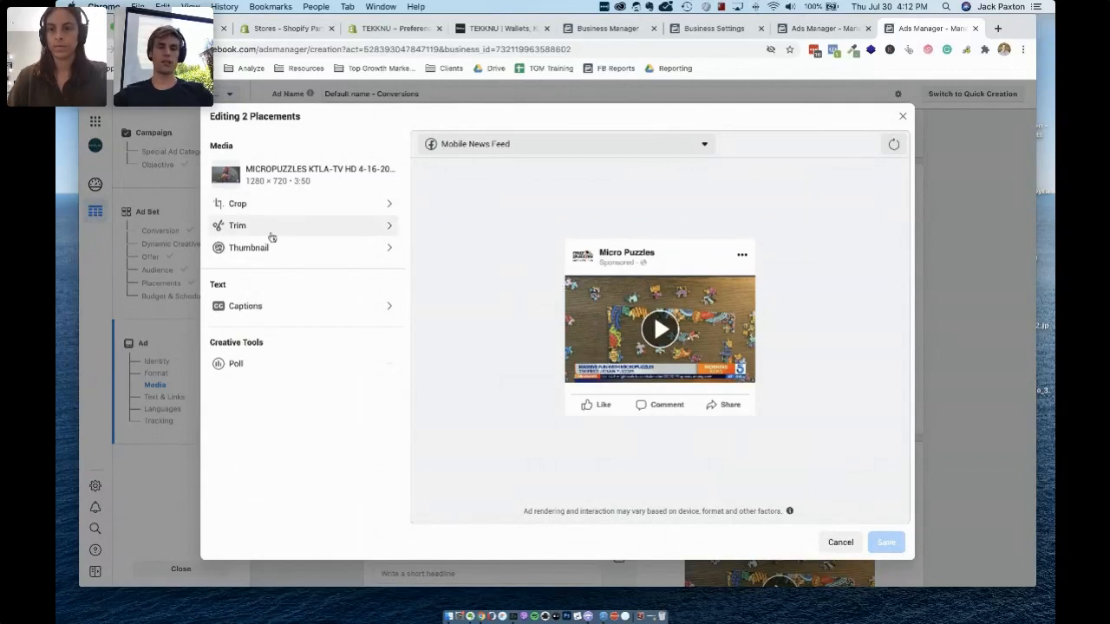
left_click(303, 248)
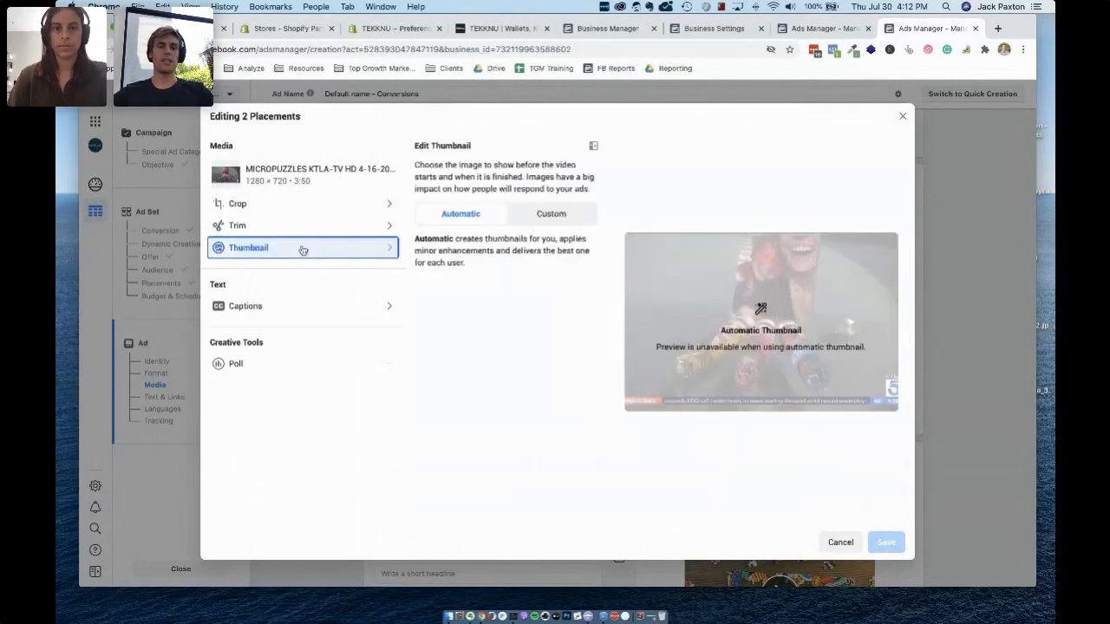
left_click(548, 217)
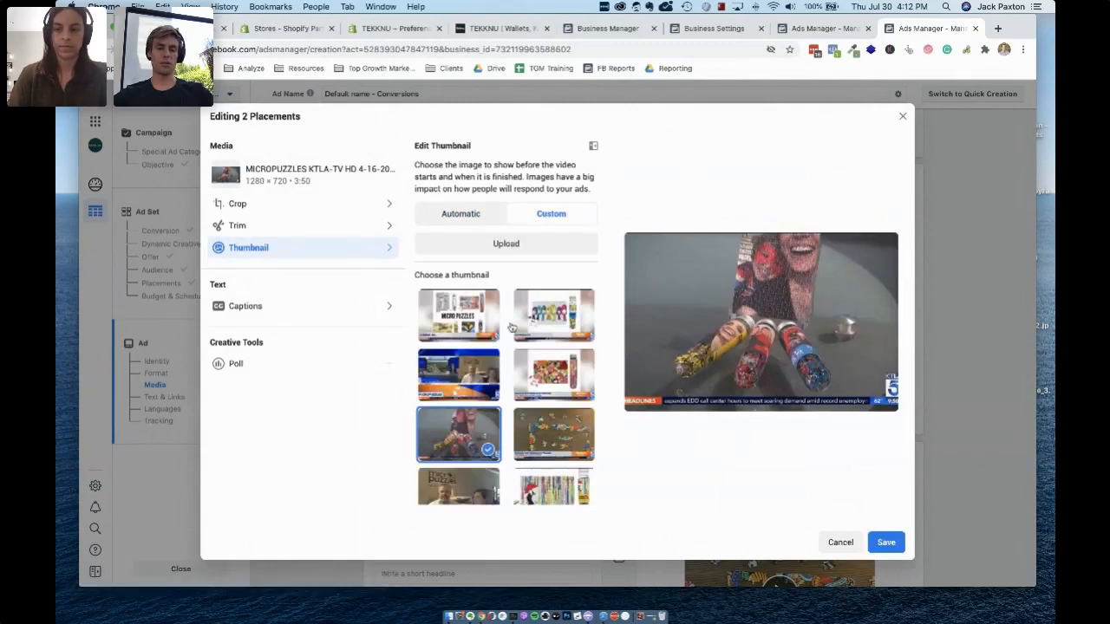
Step: Compare the suggested frames as custom video thumbnails and choose the "Micro Puzzles" product collage frame
scroll(521, 447, "down", 1)
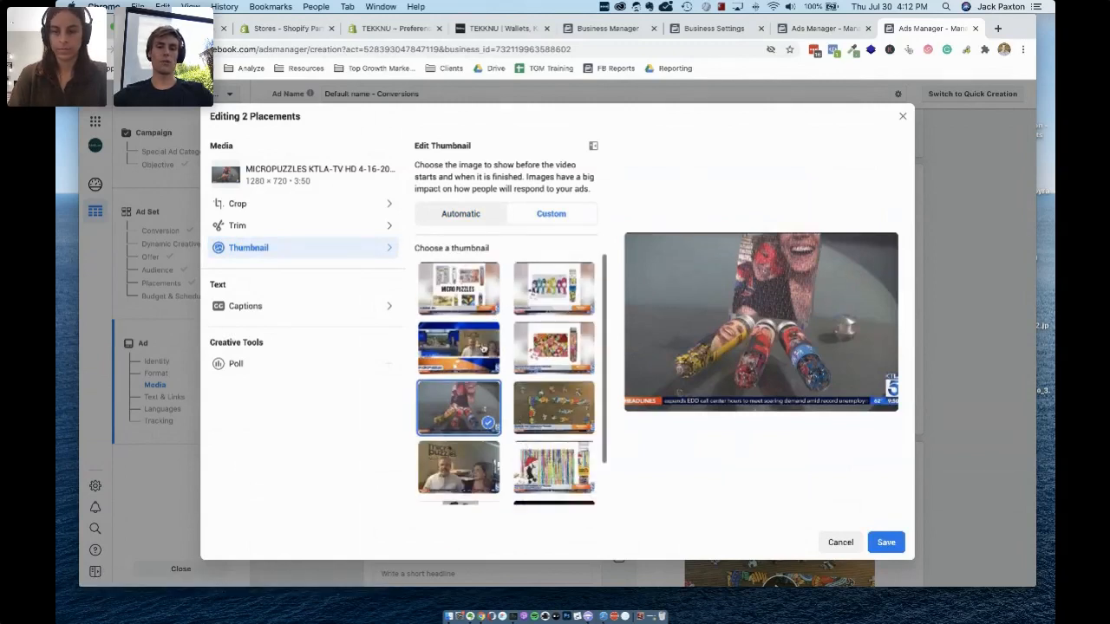
left_click(461, 301)
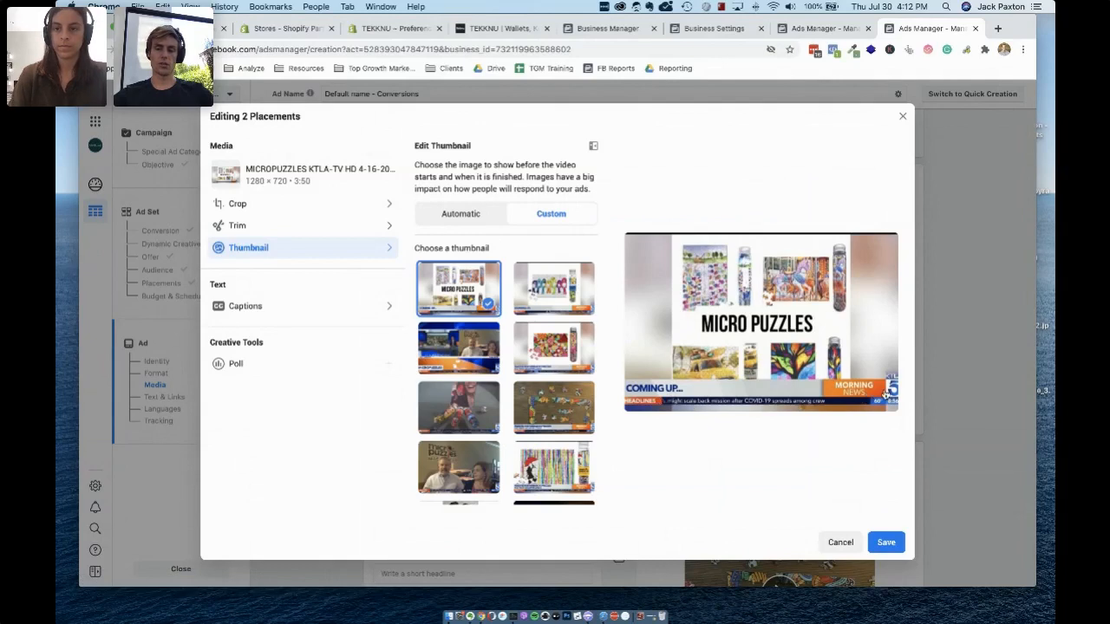
left_click(553, 287)
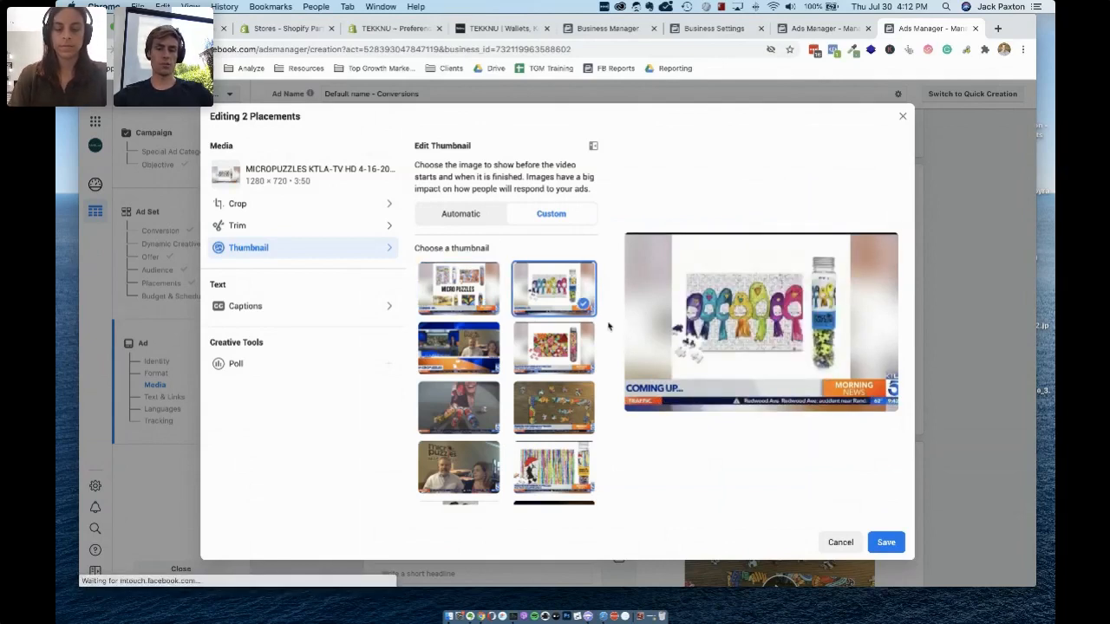
left_click(462, 359)
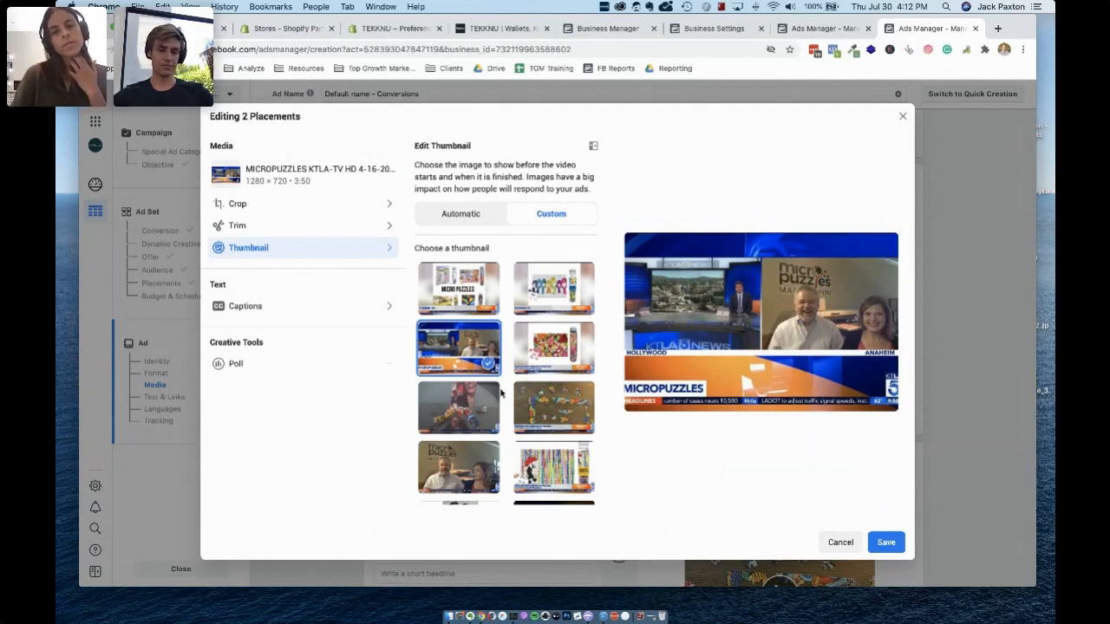
scroll(500, 393, "down", 1)
left_click(551, 371)
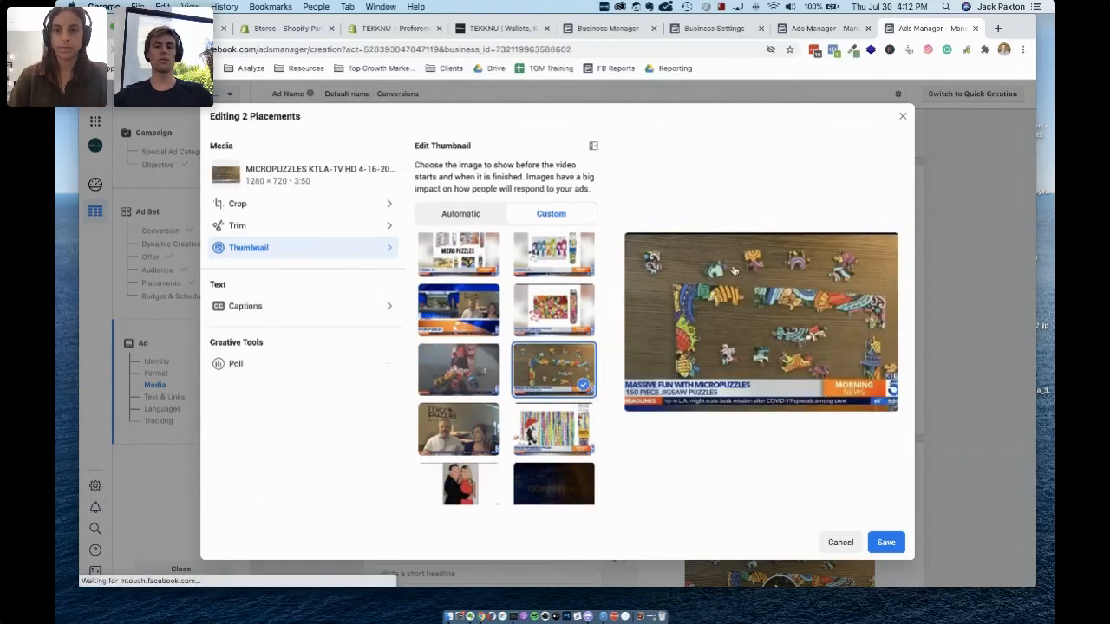
scroll(541, 400, "down", 1)
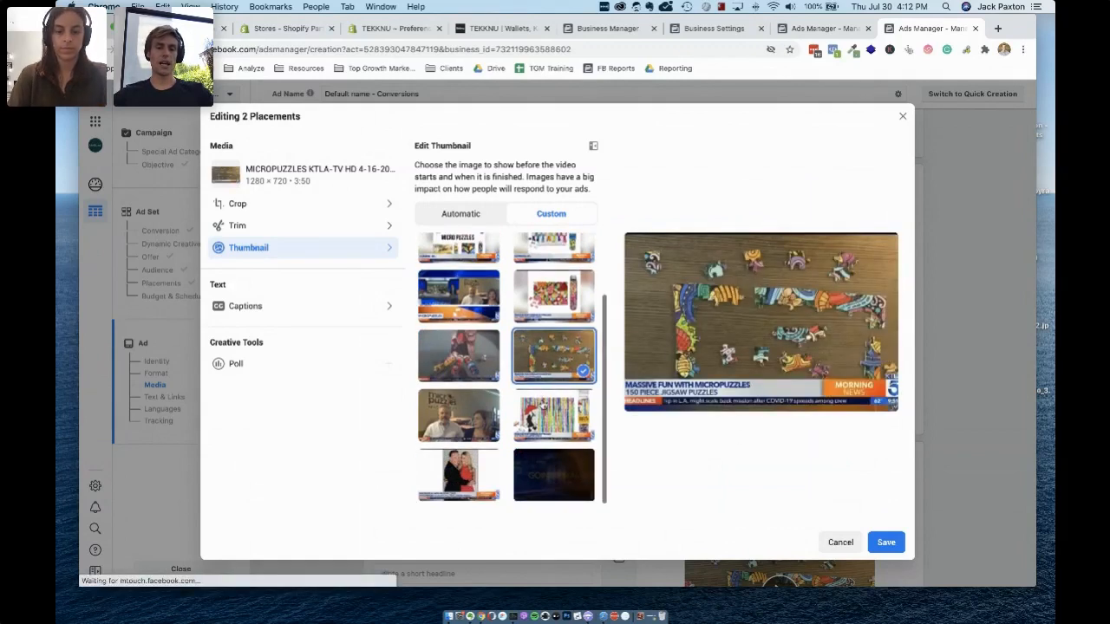
left_click(548, 417)
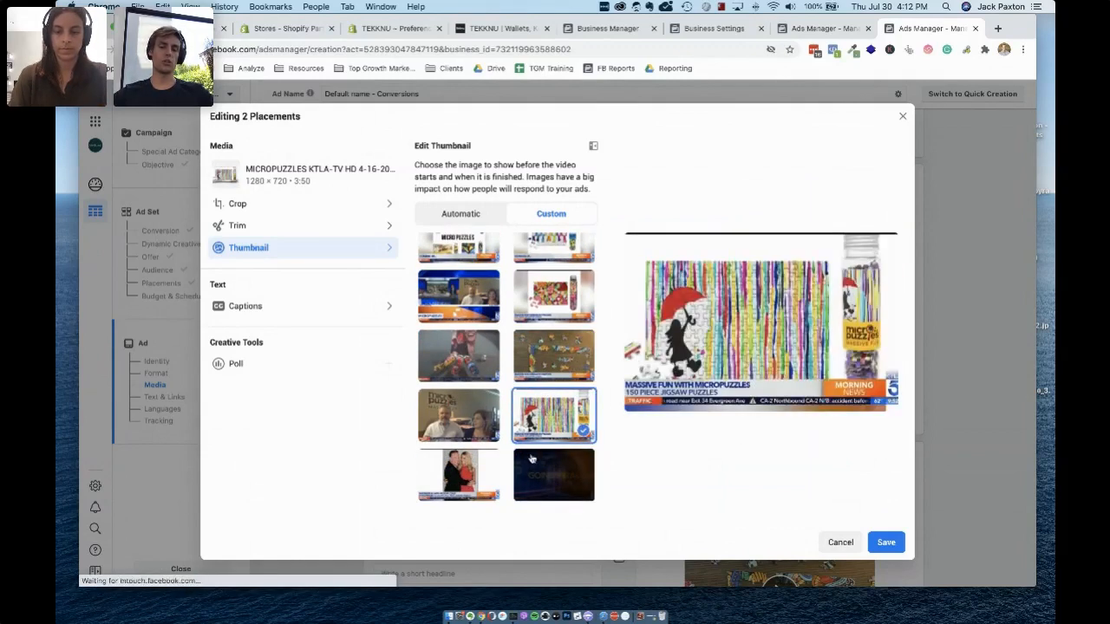
left_click(467, 469)
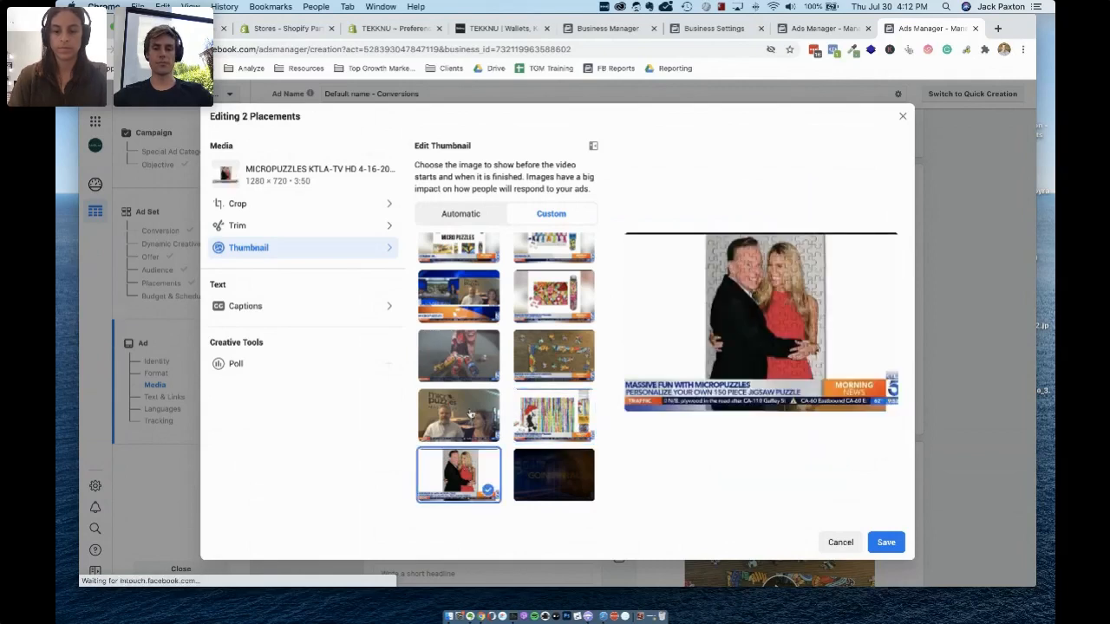
left_click(471, 416)
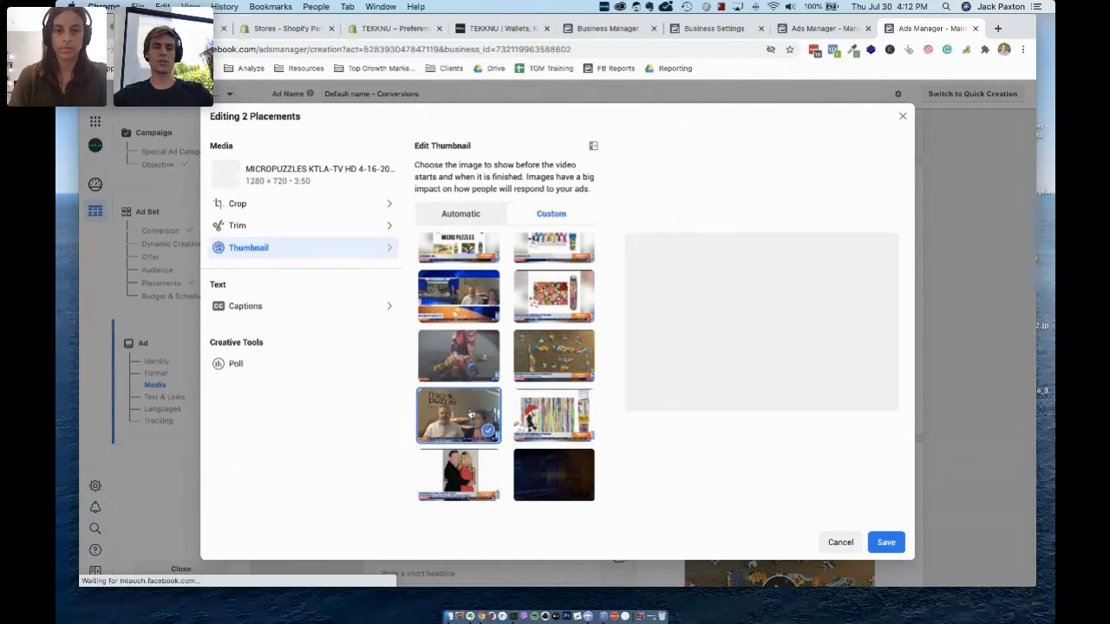
left_click(466, 365)
left_click(549, 349)
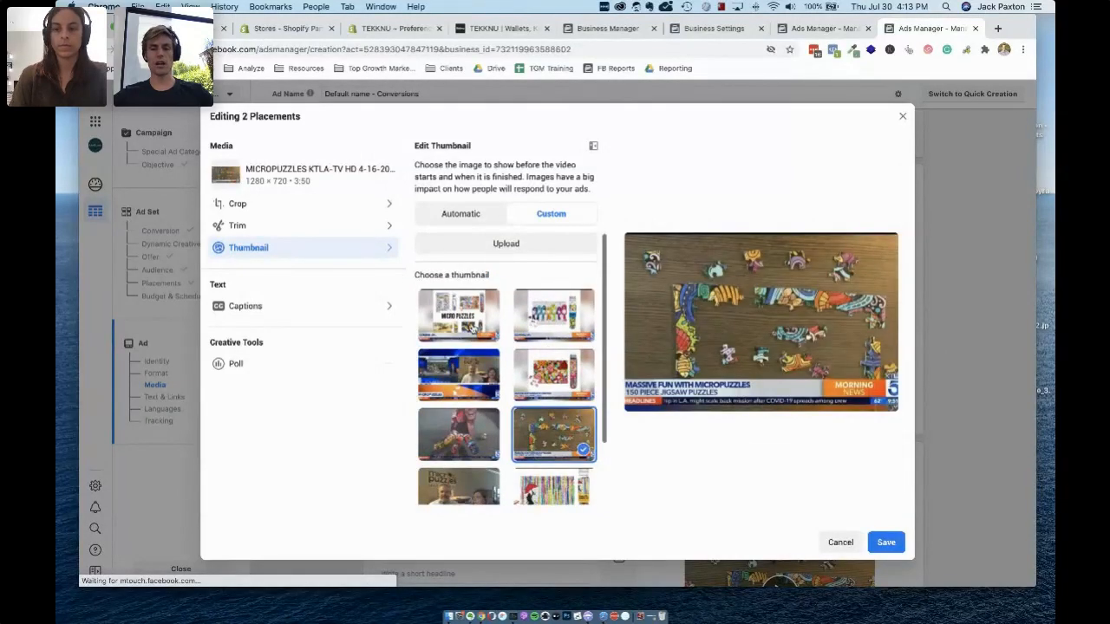
left_click(473, 330)
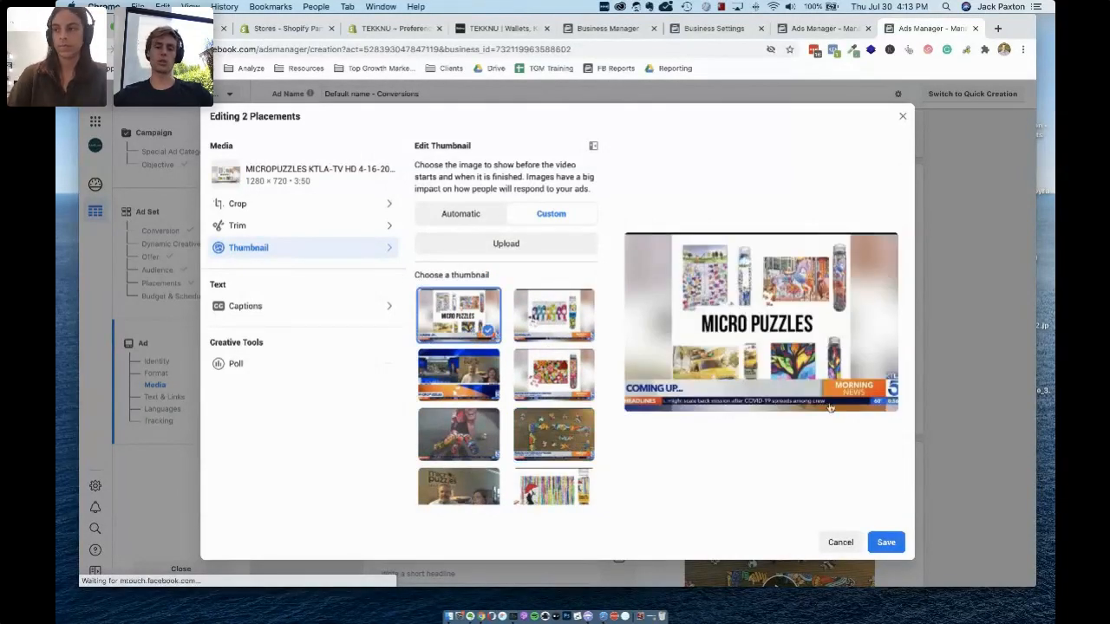
Step: Browse the account images for a thumbnail, select the 480 × 480 "New Designs" image, and close the picker without applying it
left_click(506, 244)
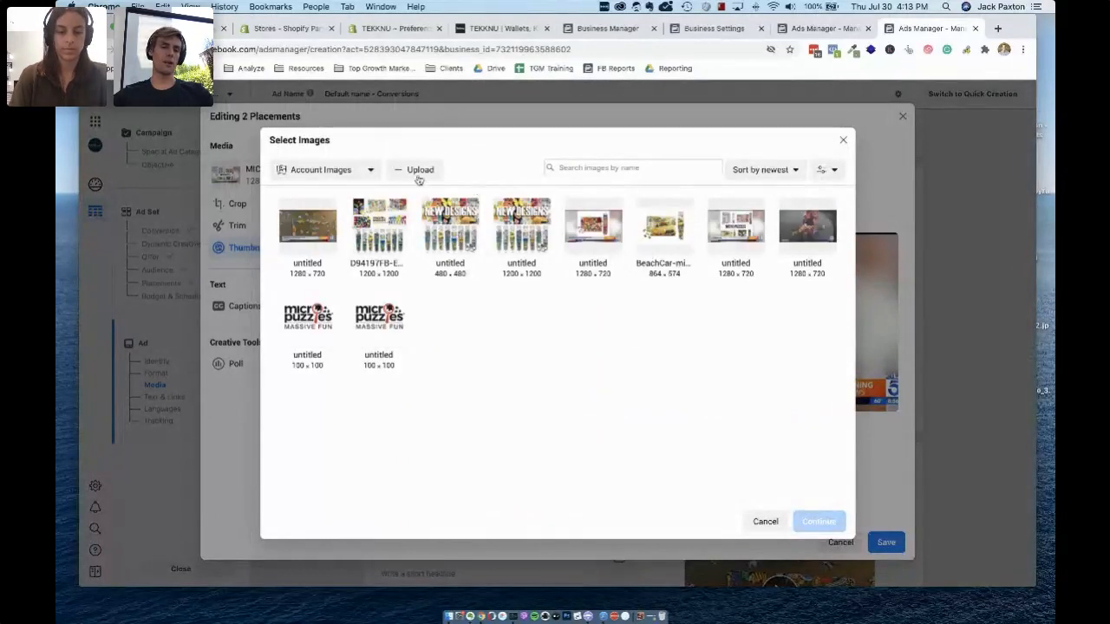
left_click(457, 228)
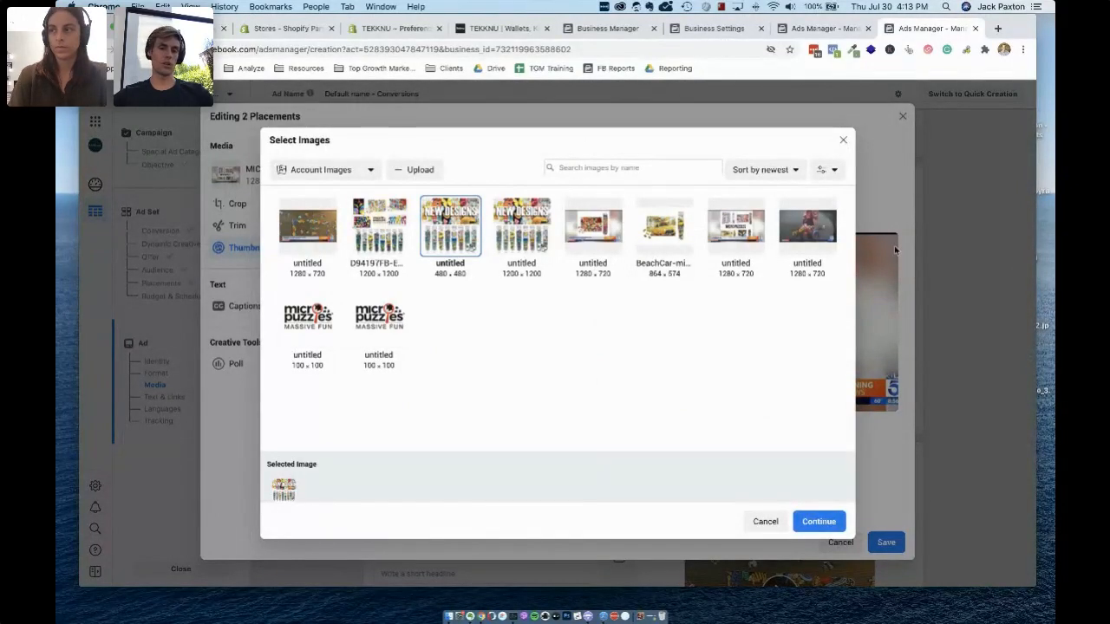
left_click(842, 142)
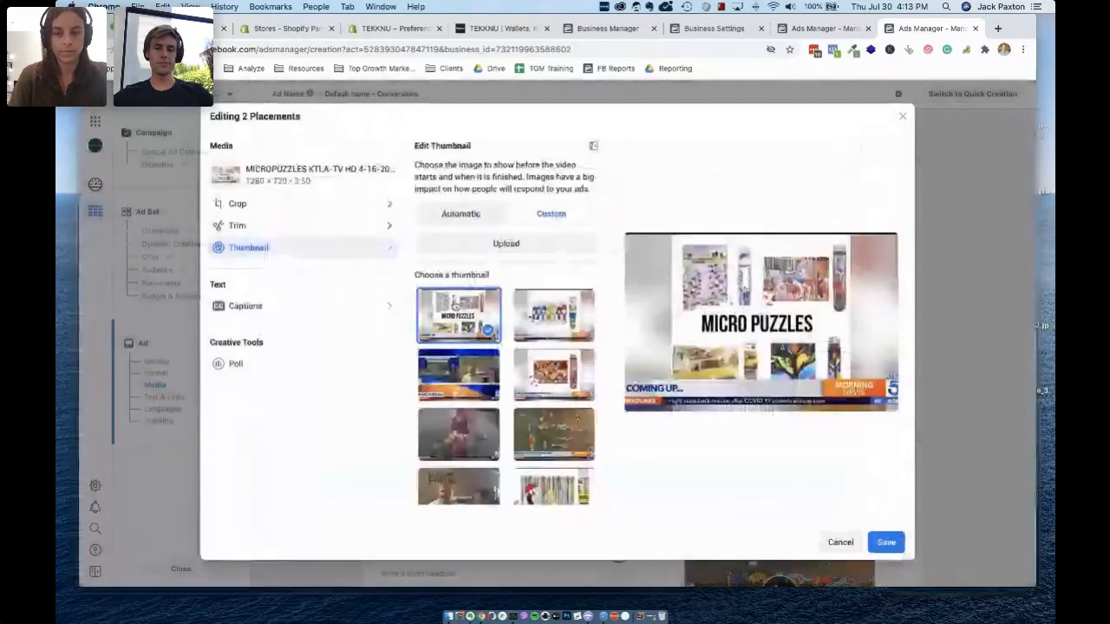
Step: View the video's captions options, then start a poll with the question "Need personal gift?"
left_click(295, 306)
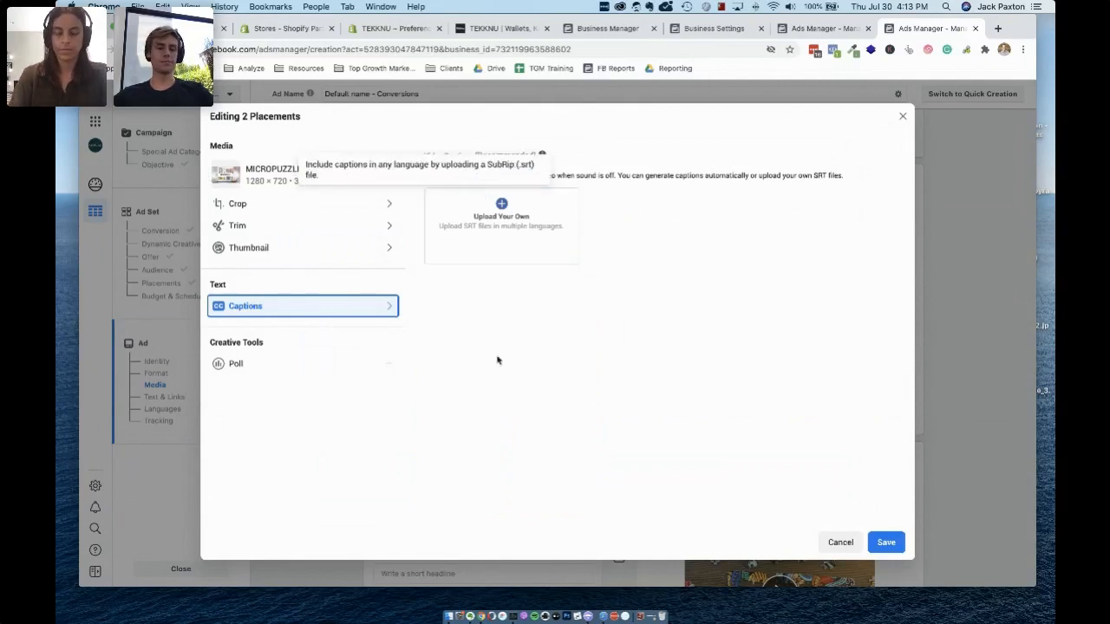
left_click(294, 364)
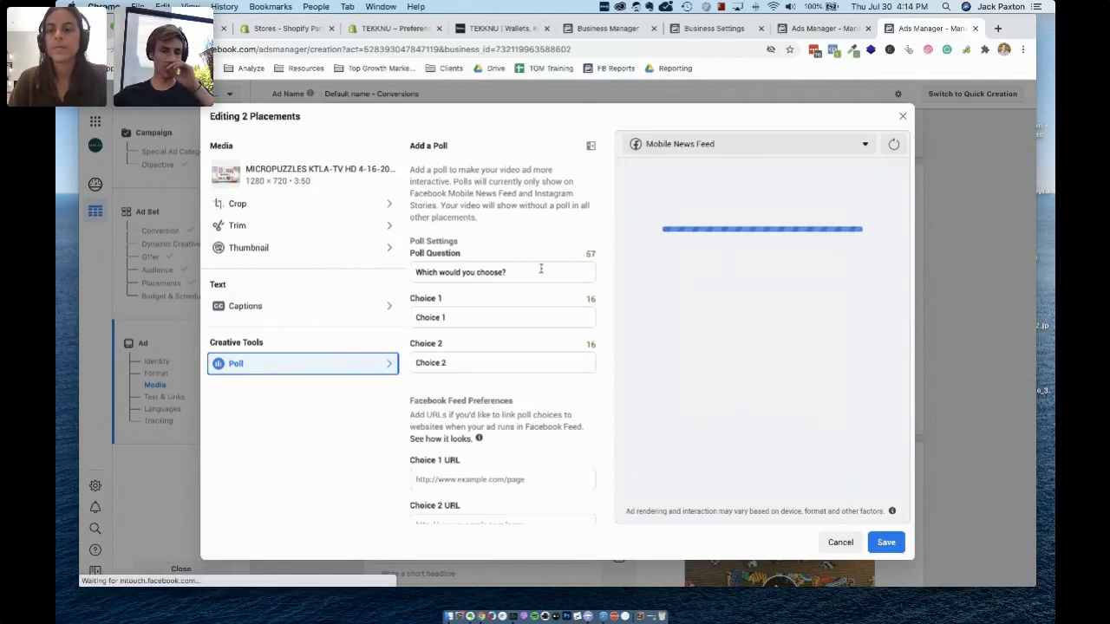
triple_click(475, 272)
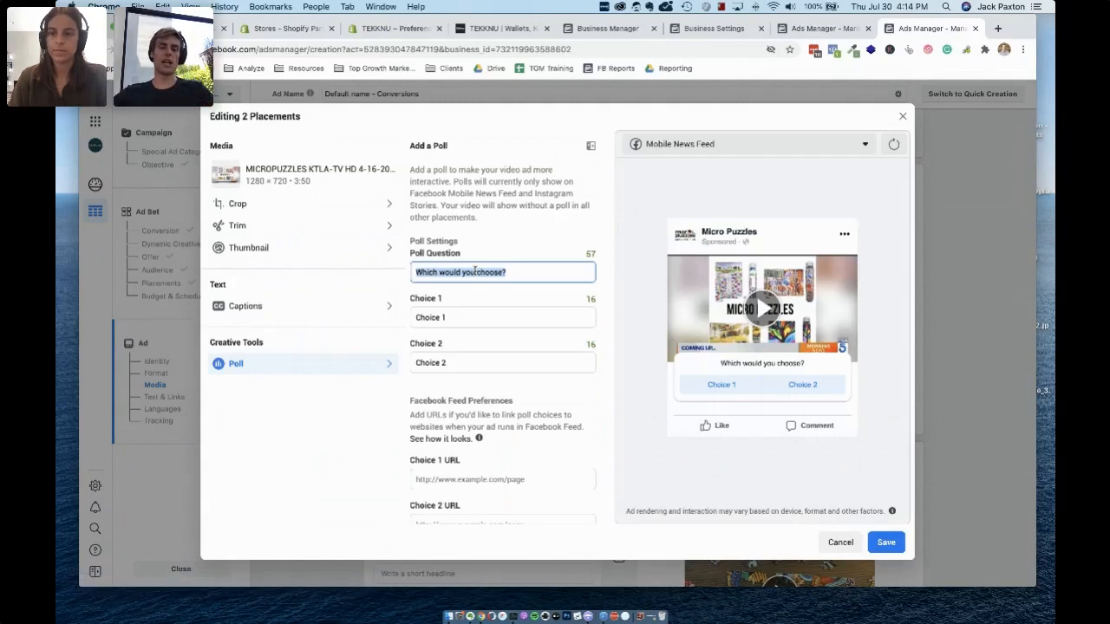
type("Are you b")
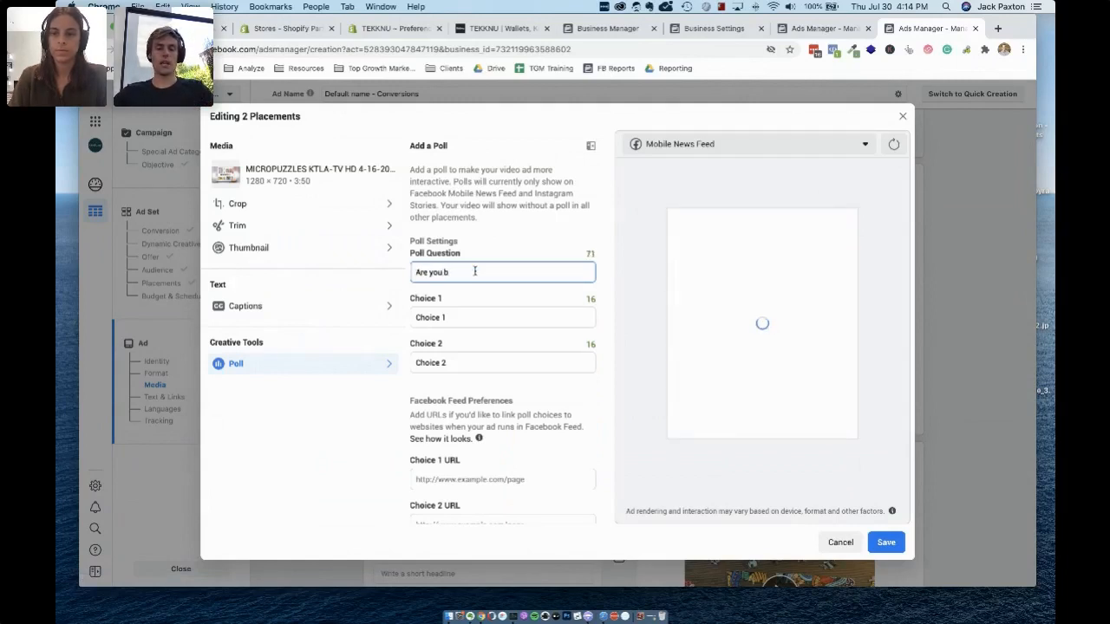
triple_click(475, 271)
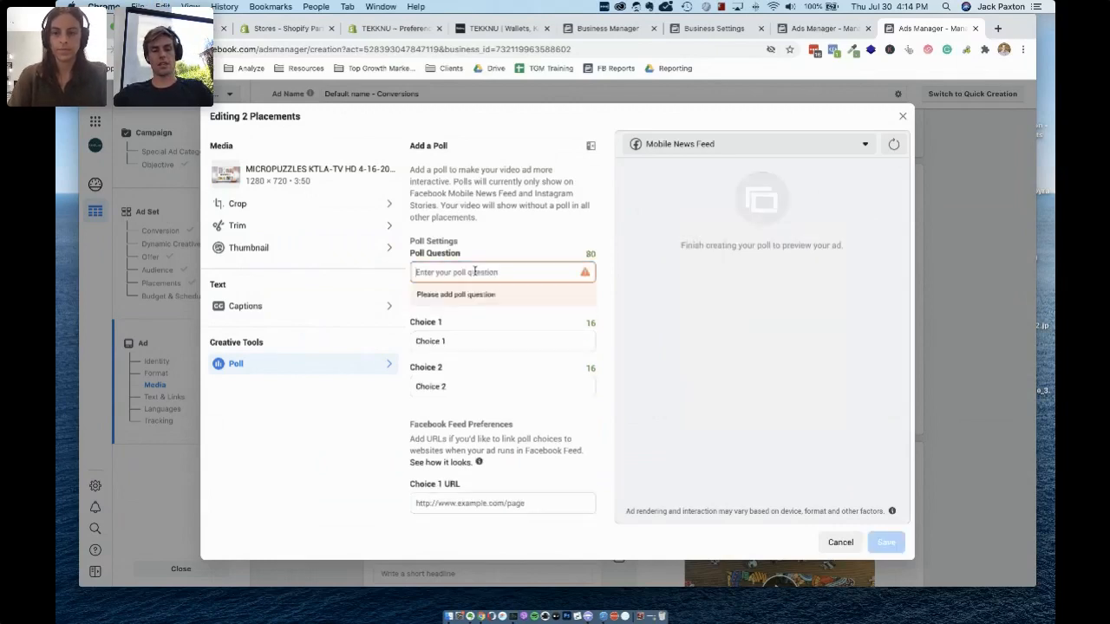
type("Need")
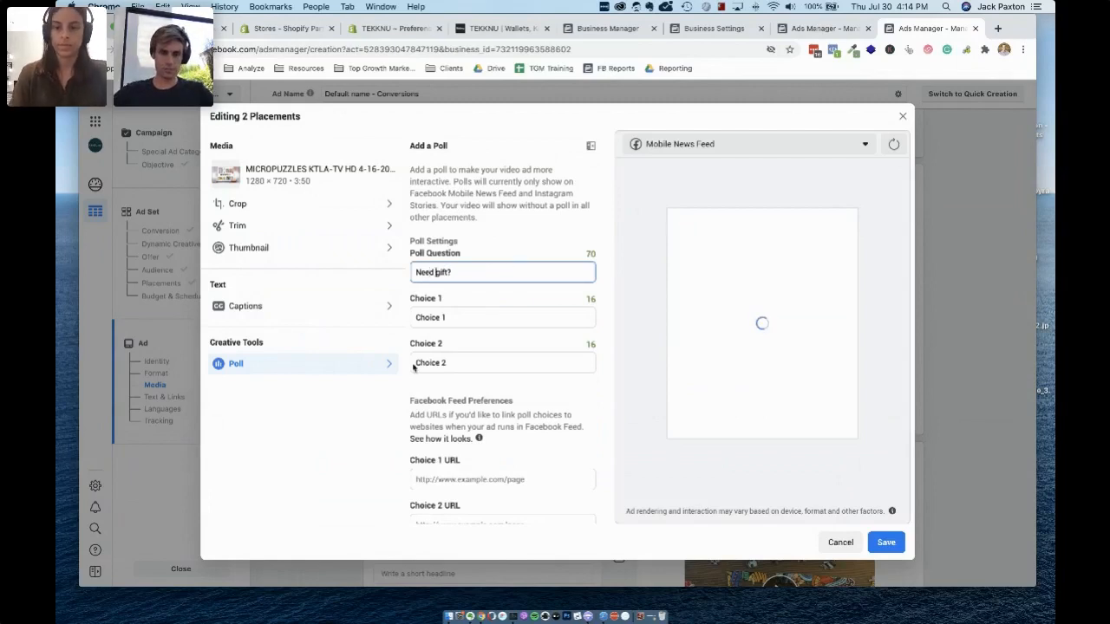
type("personal")
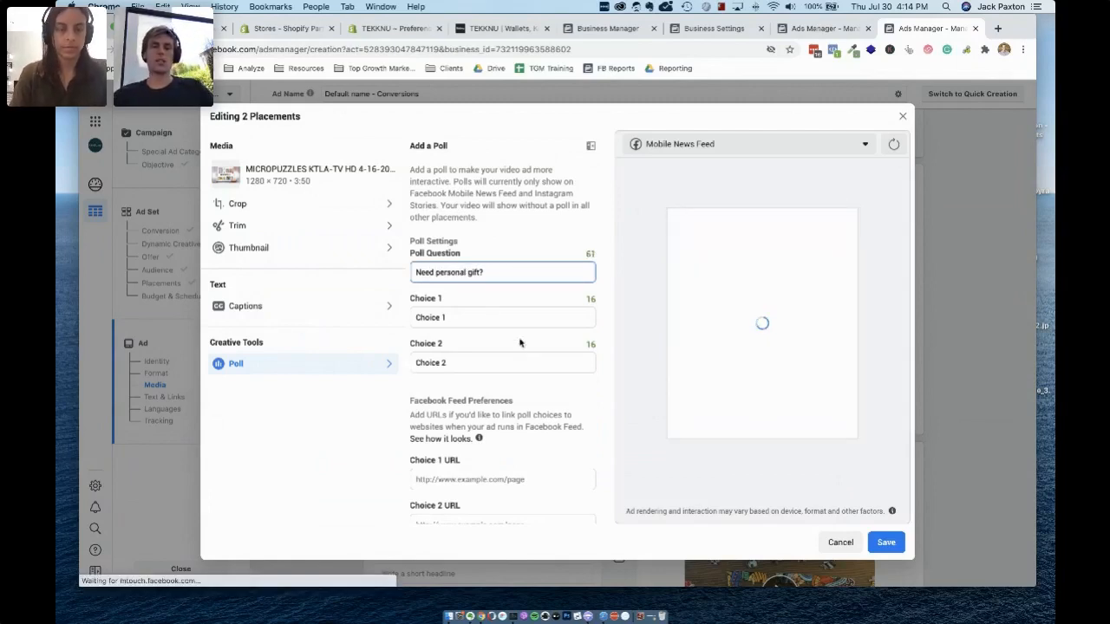
Step: Set the poll choices to Yes and No, review the poll's URL fields, and discard the video edits
left_click(460, 316)
type("Yes")
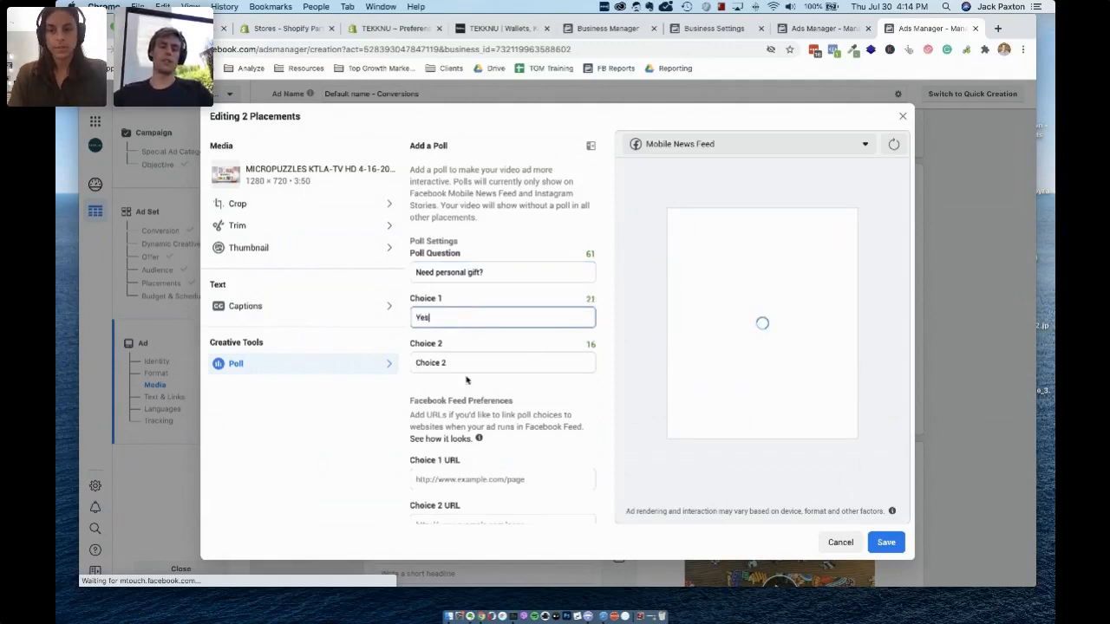
left_click(462, 361)
type("No")
left_click(468, 476)
scroll(502, 464, "down", 1)
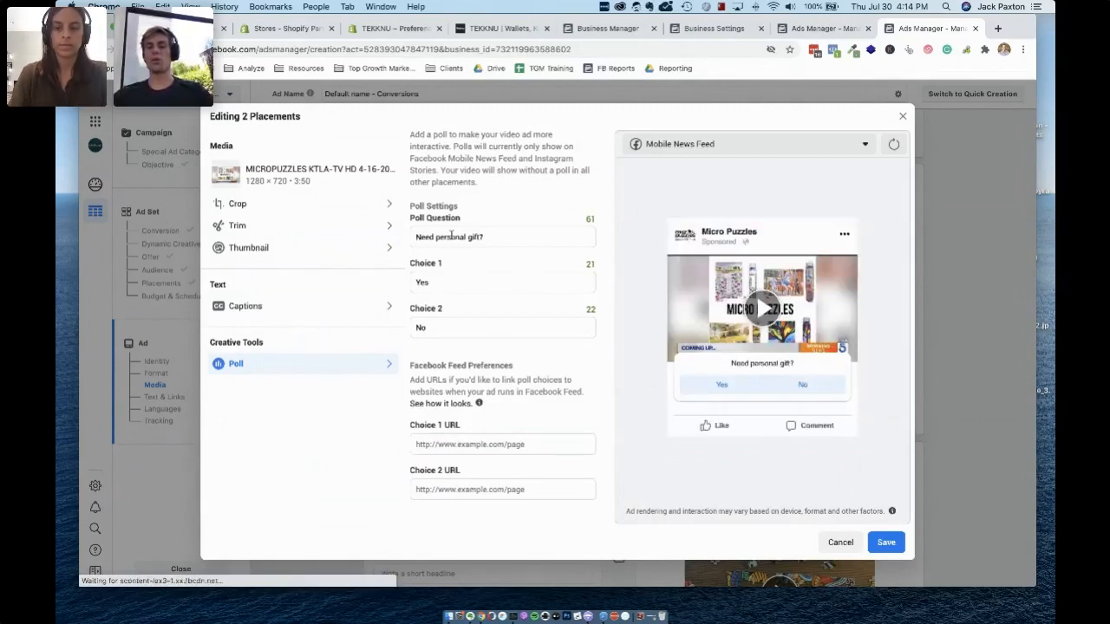
triple_click(478, 236)
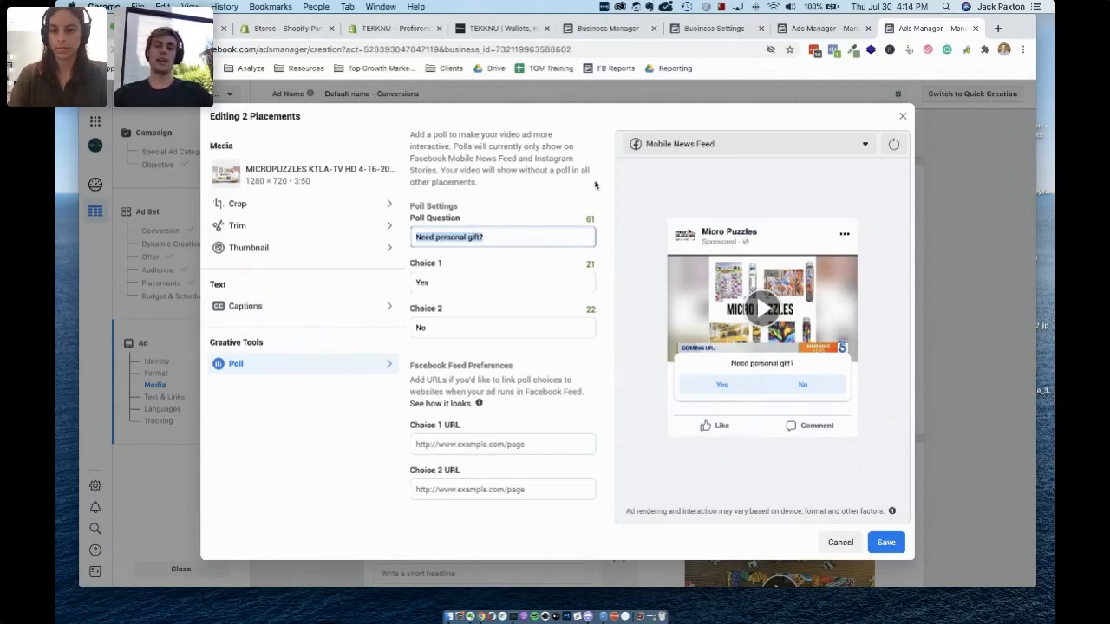
left_click(840, 541)
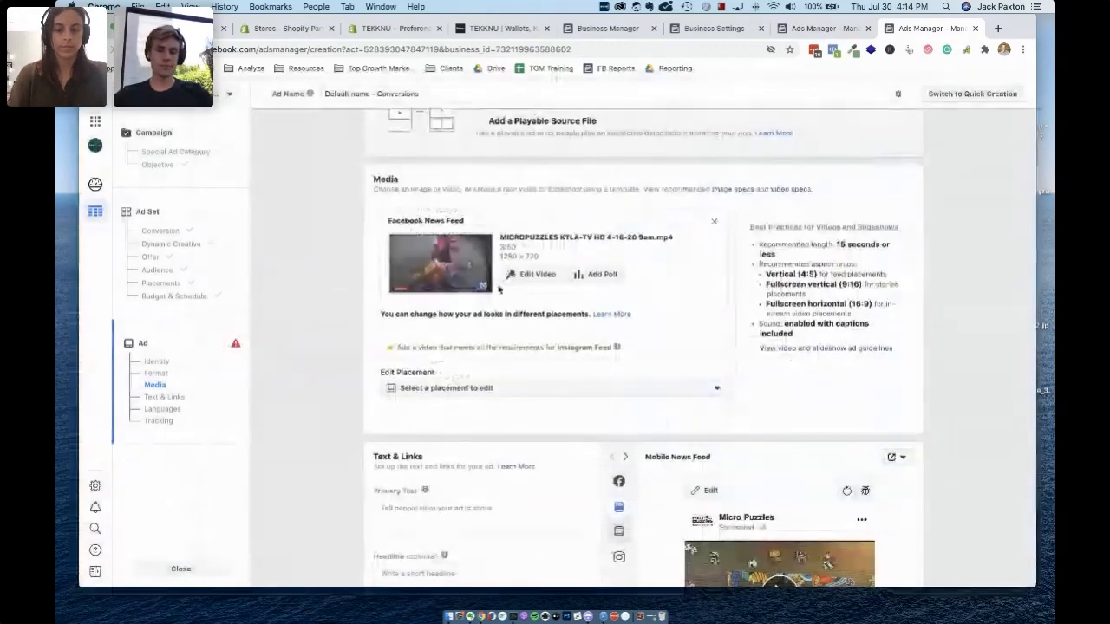
Step: Reopen the ad video for editing, set the "Micro Puzzles" product collage frame as its custom thumbnail, and save
scroll(510, 338, "down", 1)
scroll(509, 338, "up", 1)
scroll(545, 376, "down", 3)
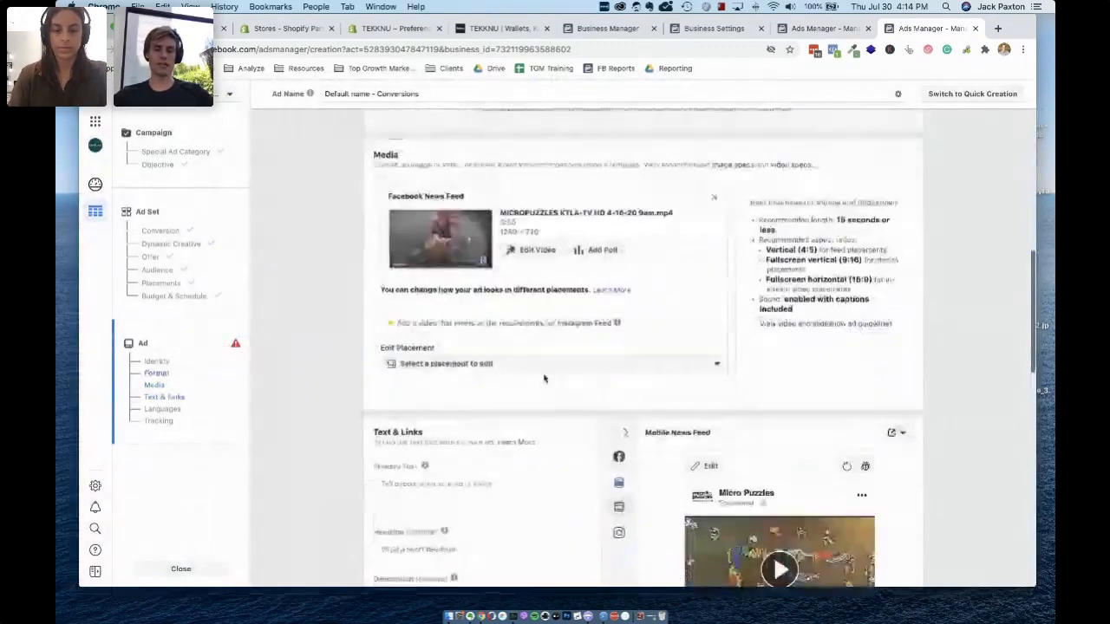
scroll(545, 376, "up", 3)
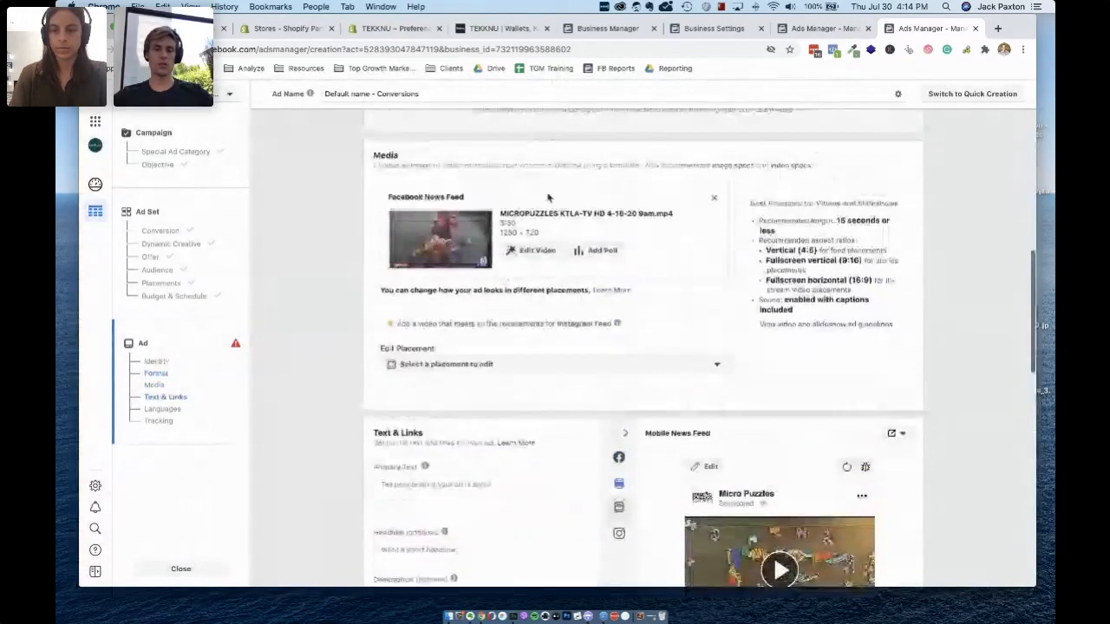
left_click(531, 250)
left_click(303, 245)
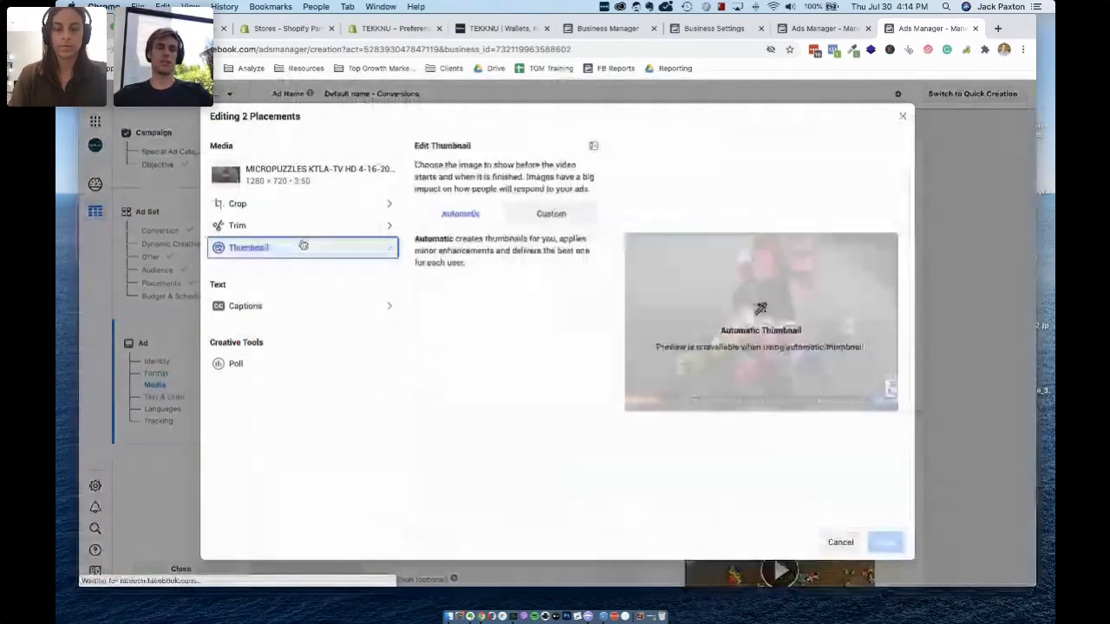
left_click(548, 214)
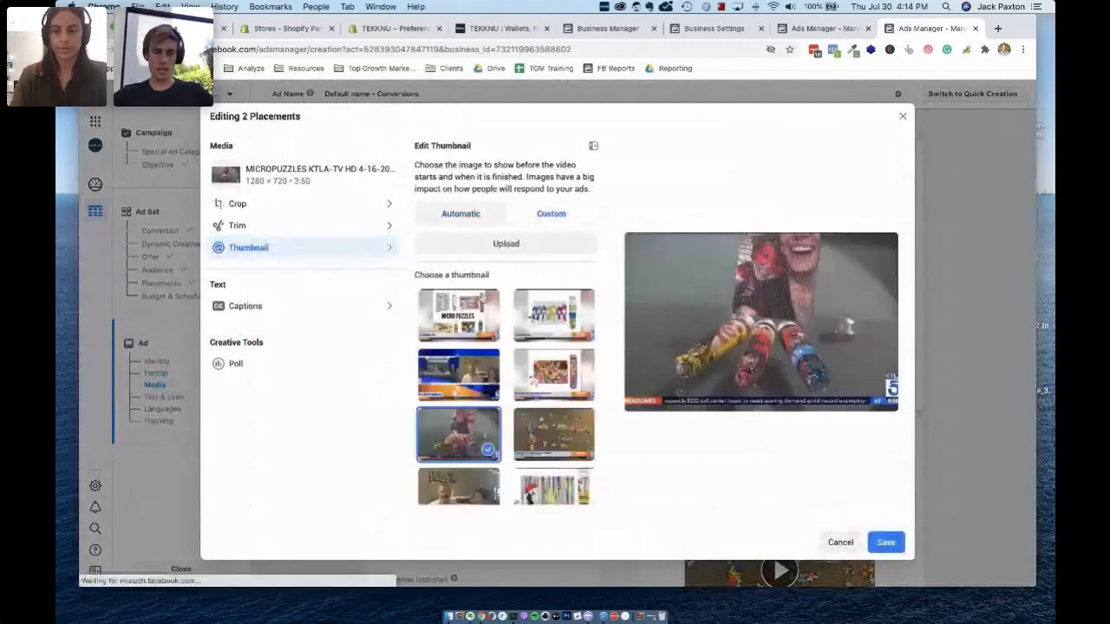
left_click(465, 317)
left_click(885, 542)
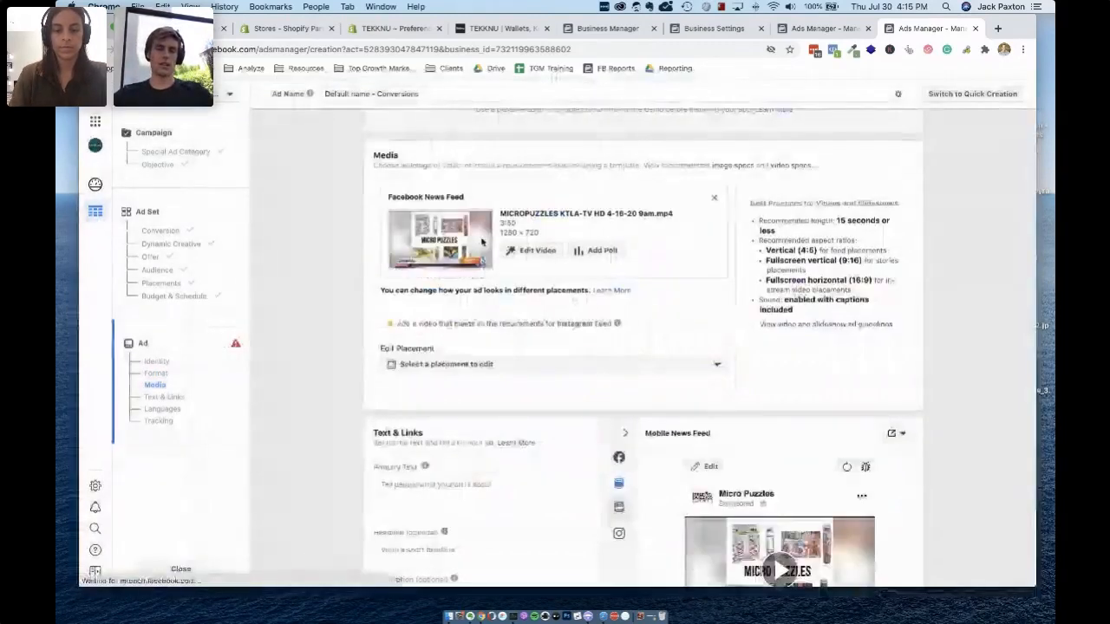
Step: Add a second primary text option in the ad's Text & Links section and review the ad's media setup
scroll(408, 252, "down", 5)
left_click(511, 240)
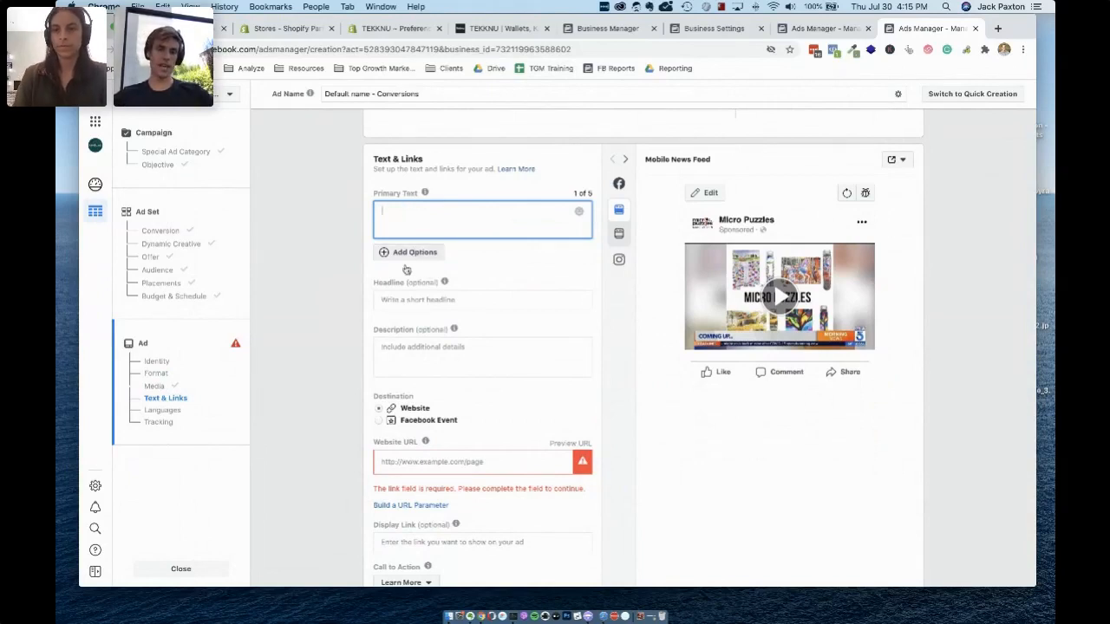
left_click(397, 252)
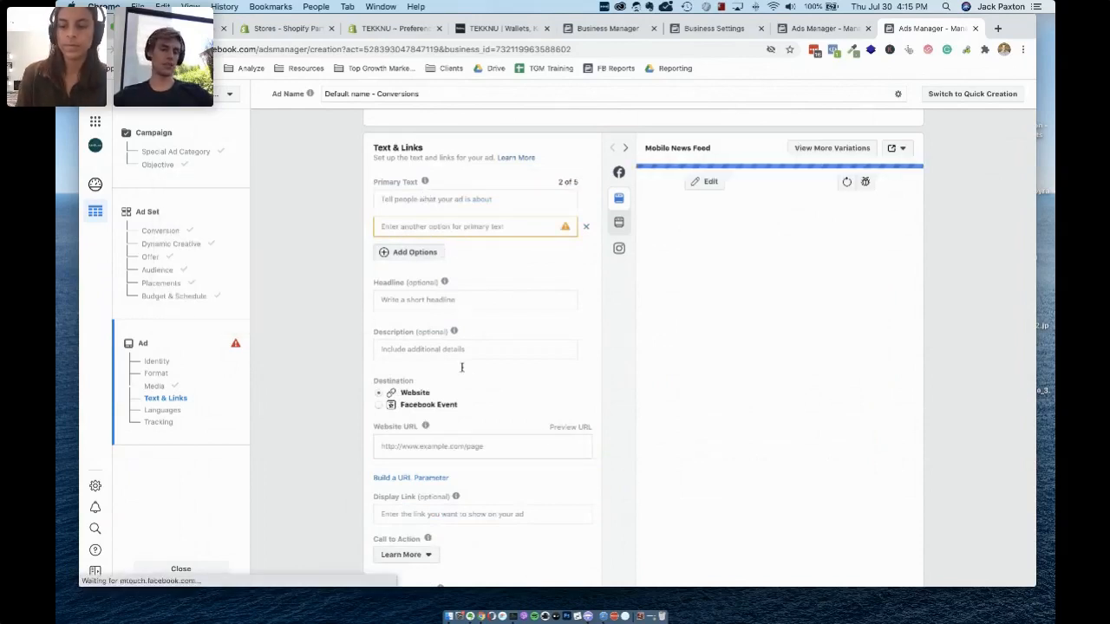
scroll(538, 263, "up", 3)
scroll(538, 263, "up", 5)
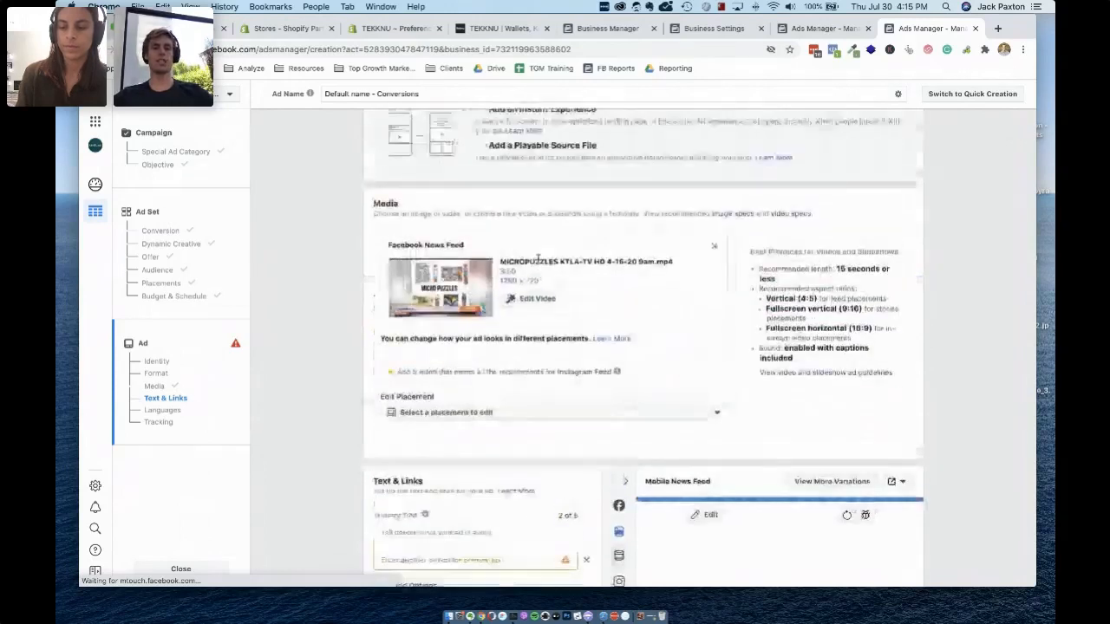
scroll(537, 258, "up", 1)
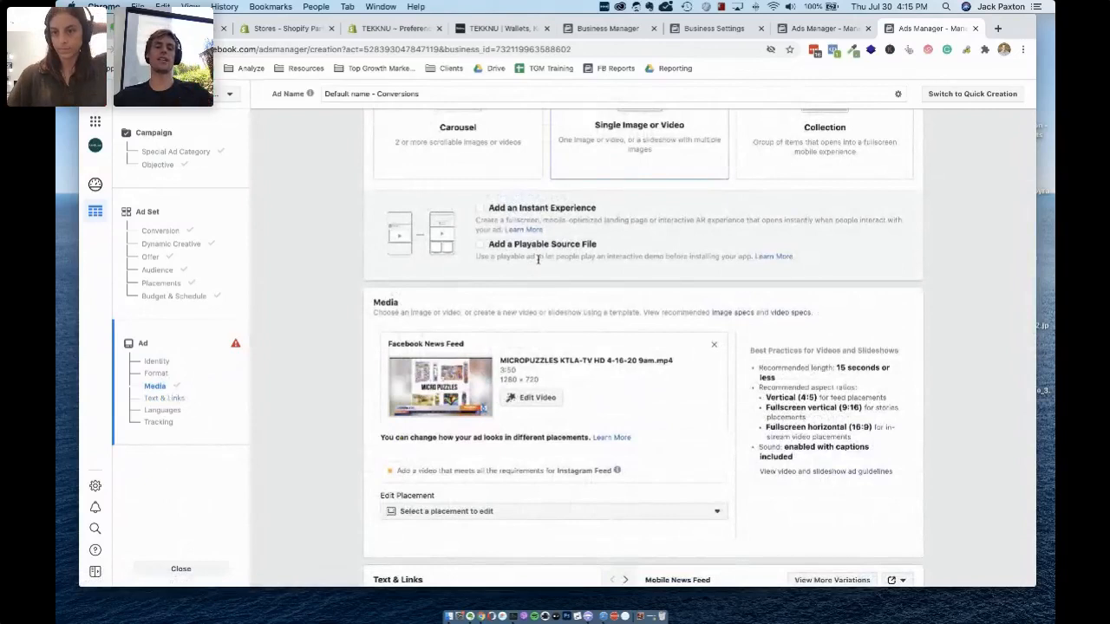
scroll(538, 258, "down", 6)
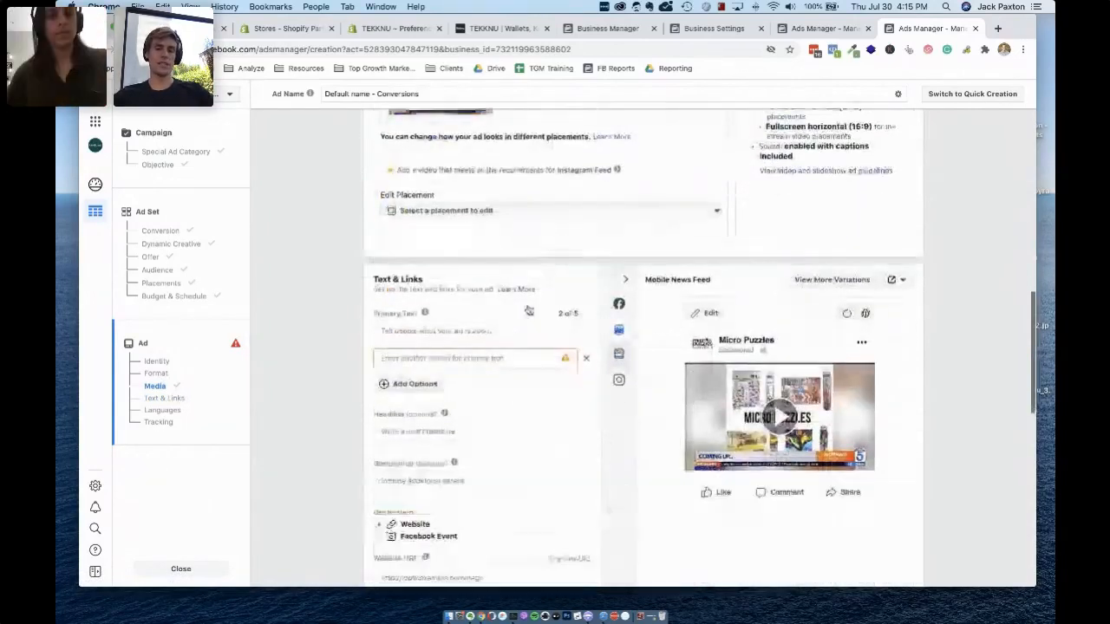
left_click(587, 360)
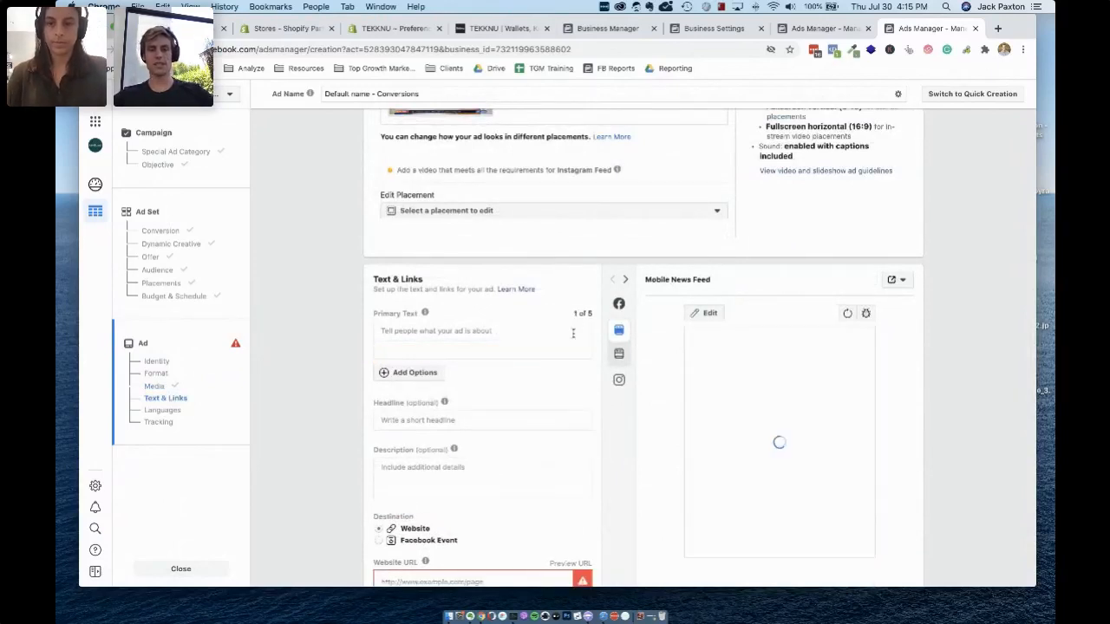
scroll(494, 391, "down", 2)
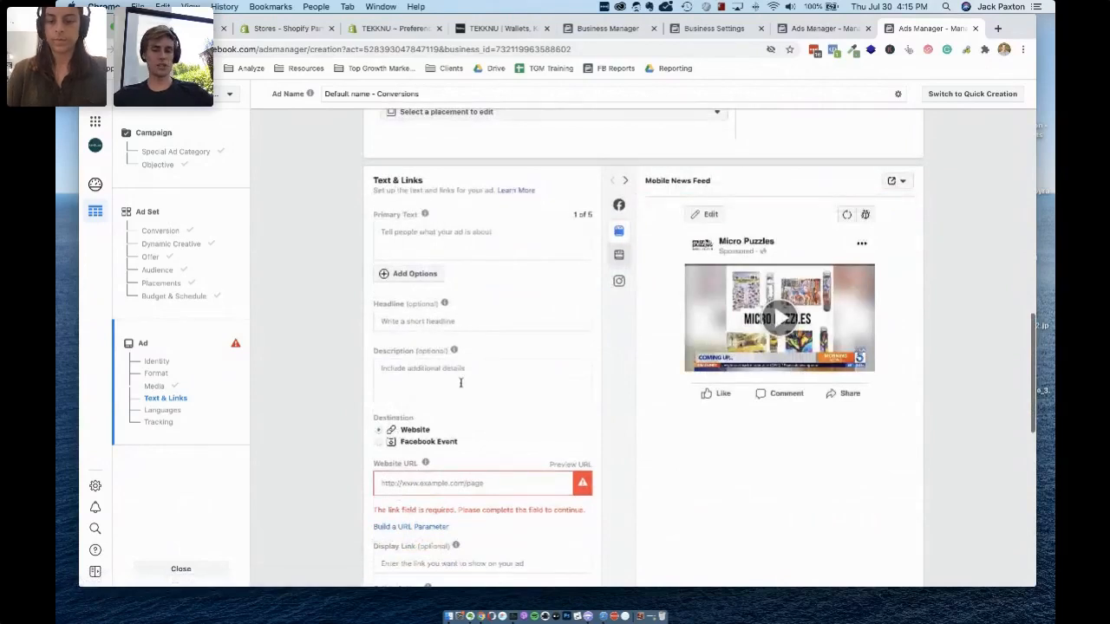
scroll(461, 382, "down", 2)
left_click(441, 405)
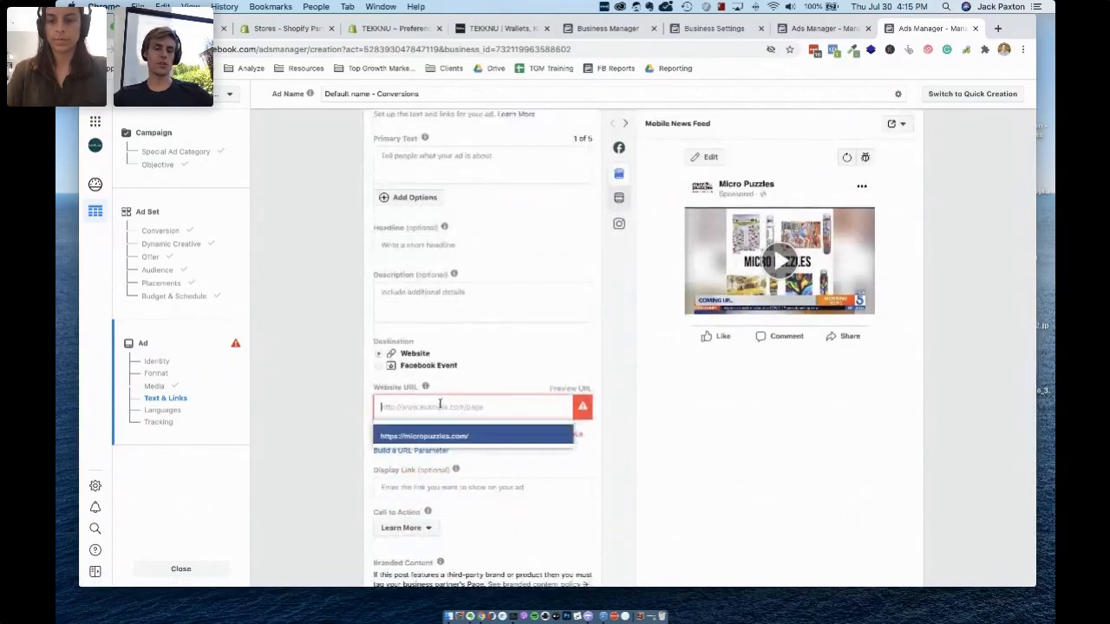
scroll(440, 405, "down", 2)
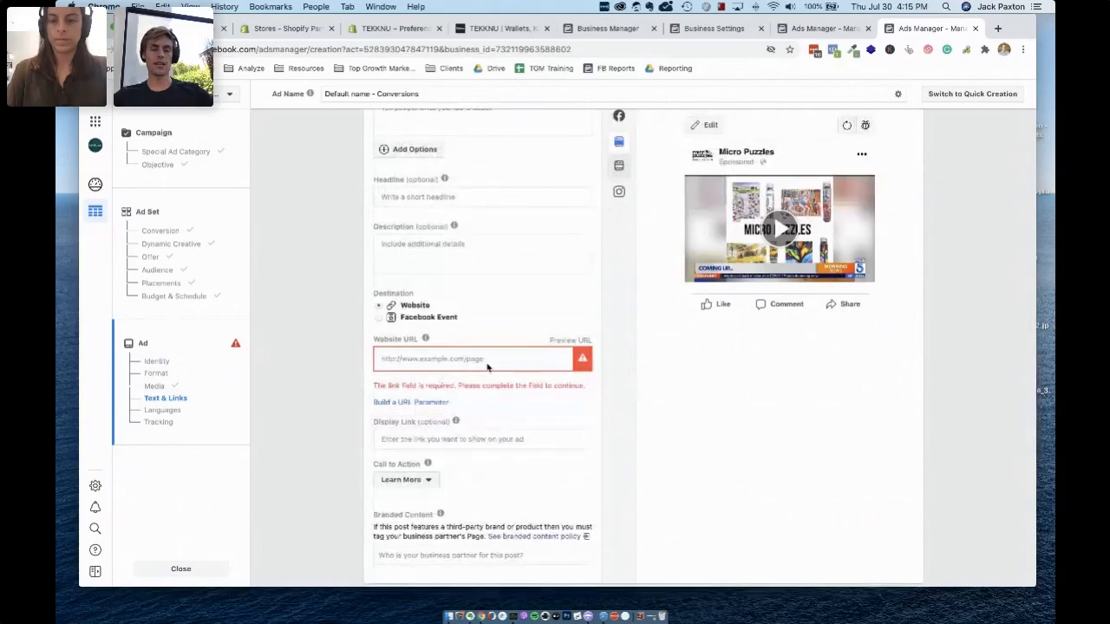
left_click(420, 355)
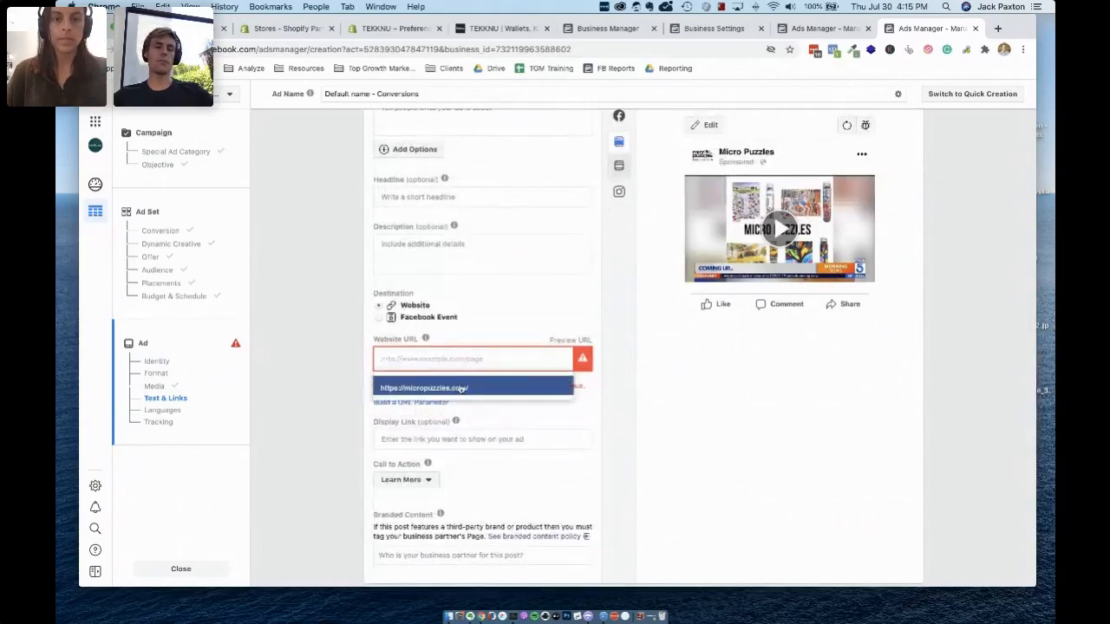
key("Return")
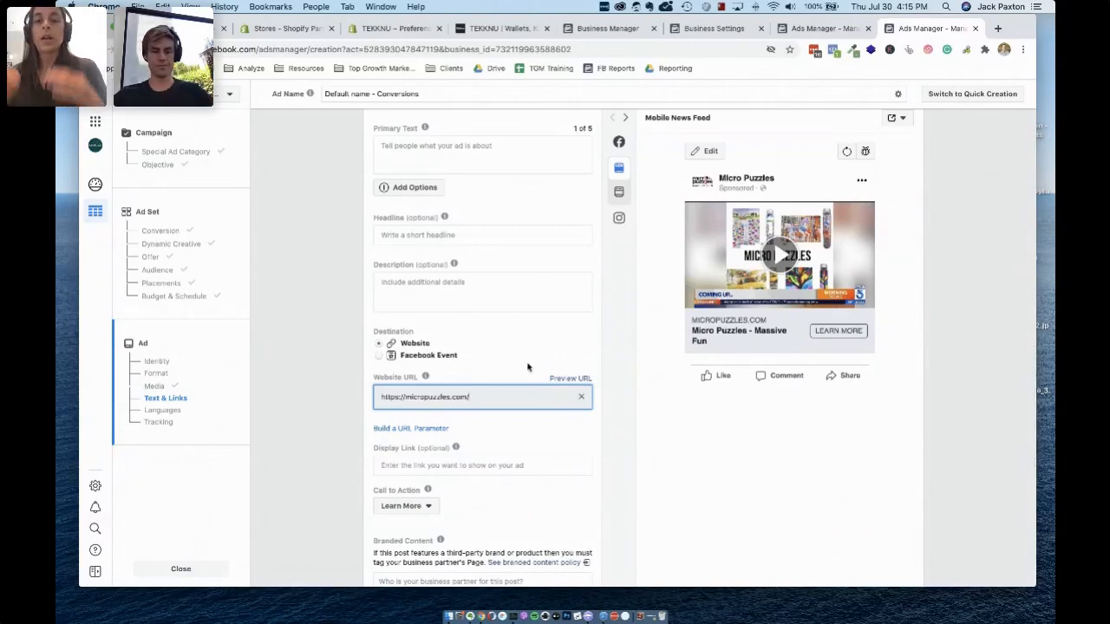
Step: Review the available call-to-action choices for the ad, keeping Learn More selected
scroll(527, 367, "down", 2)
left_click(403, 431)
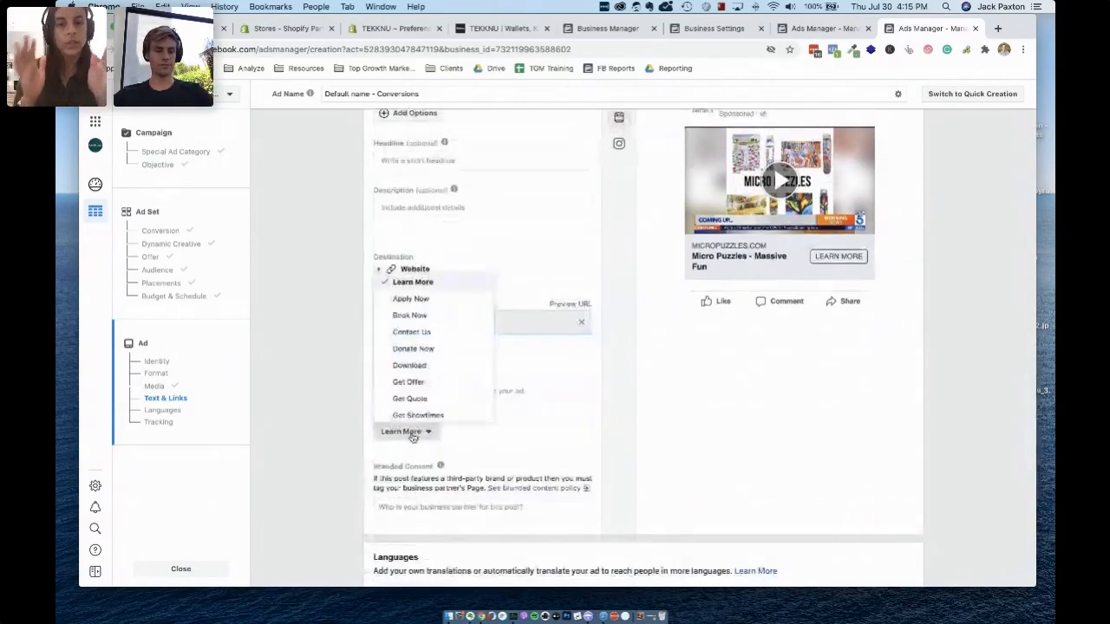
scroll(441, 373, "down", 1)
scroll(443, 389, "up", 1)
scroll(443, 359, "down", 3)
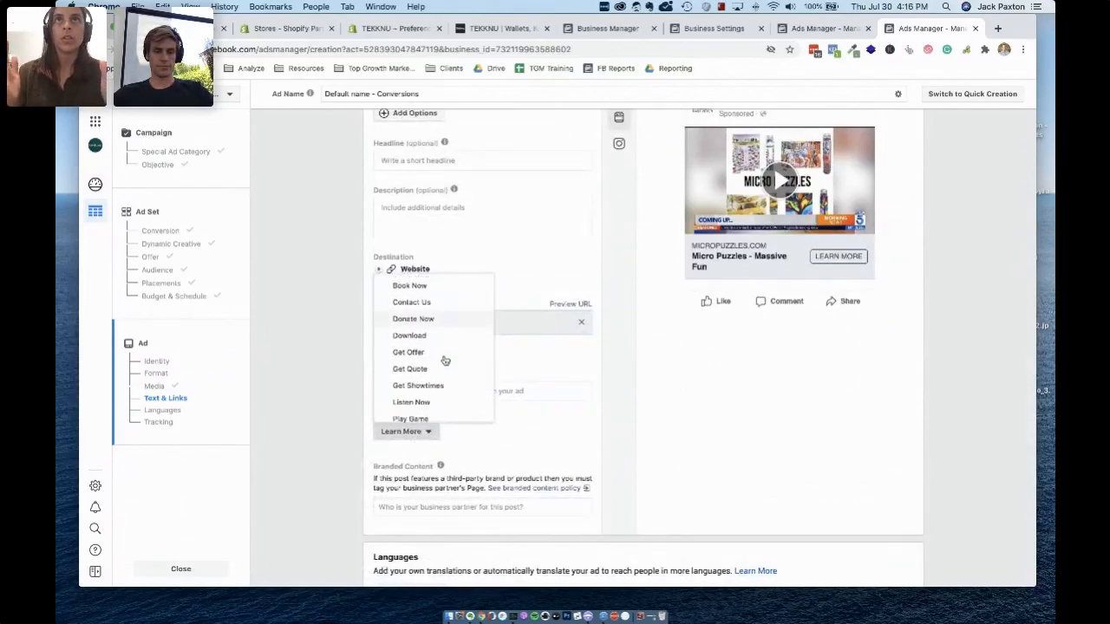
scroll(445, 360, "down", 3)
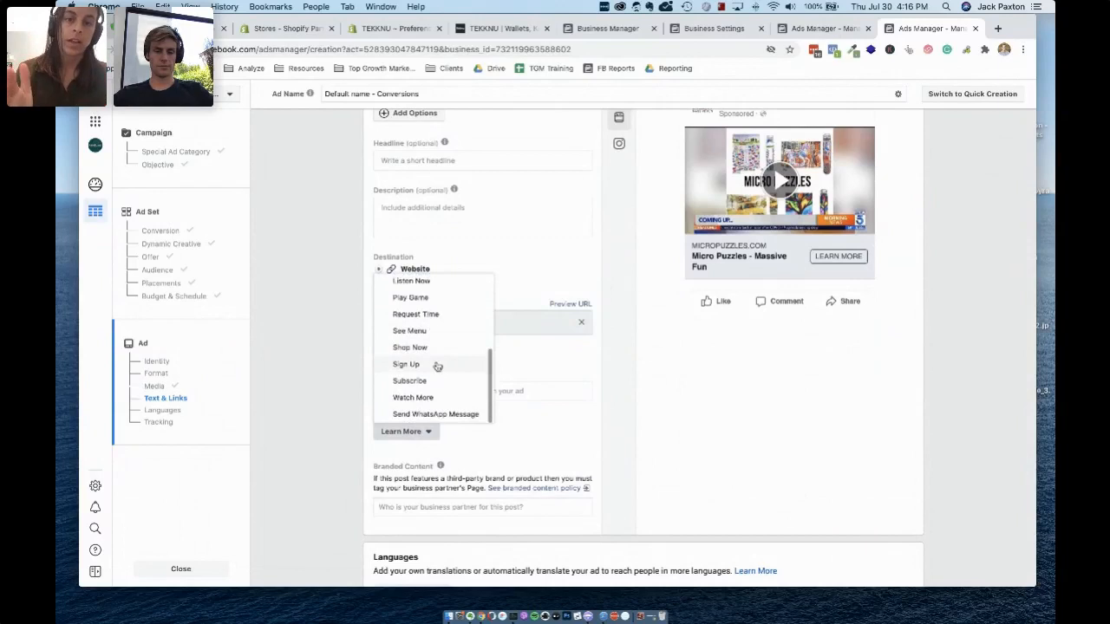
scroll(438, 366, "up", 5)
left_click(672, 374)
scroll(672, 375, "up", 3)
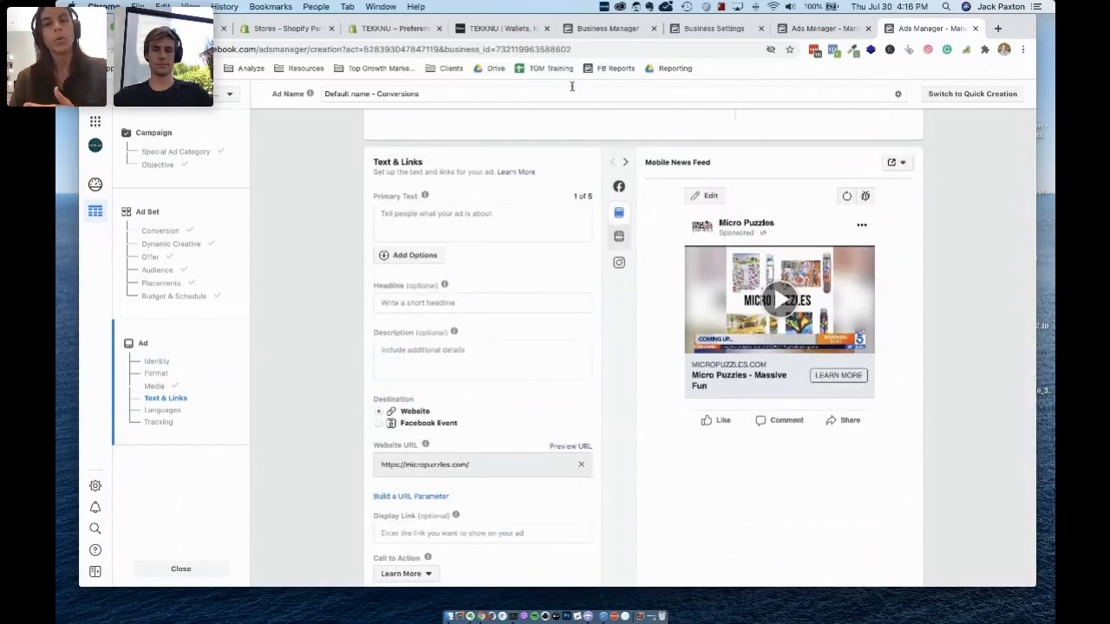
Step: Switch to the training slides, copy the Live Example's headline, body and description text separately, and return to the ad draft in Ads Manager
left_click(219, 29)
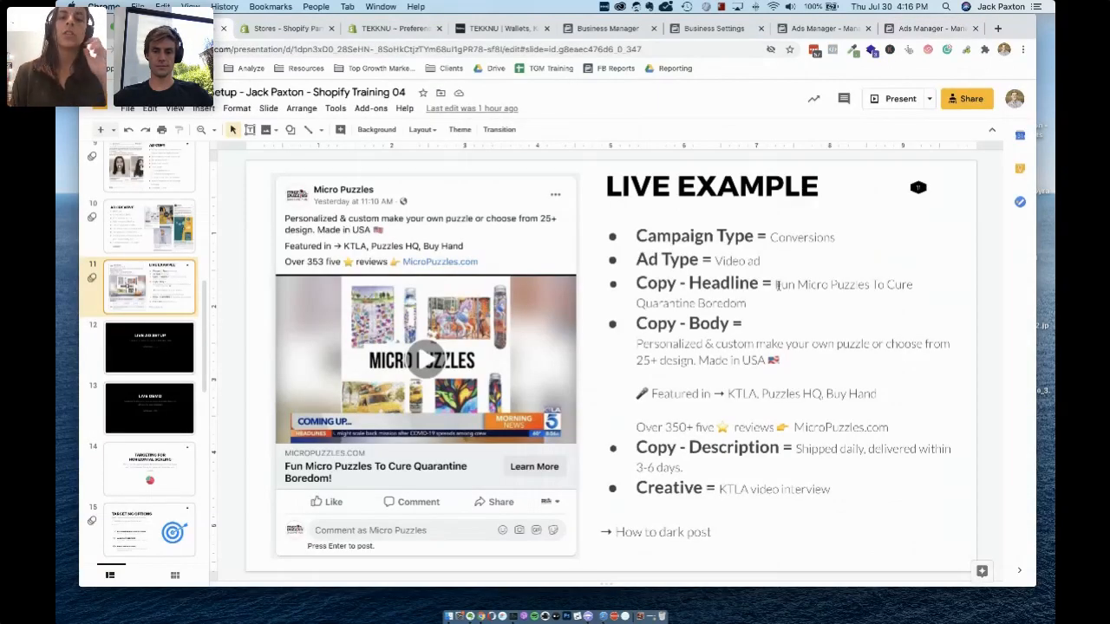
left_click_drag(777, 285, 747, 305)
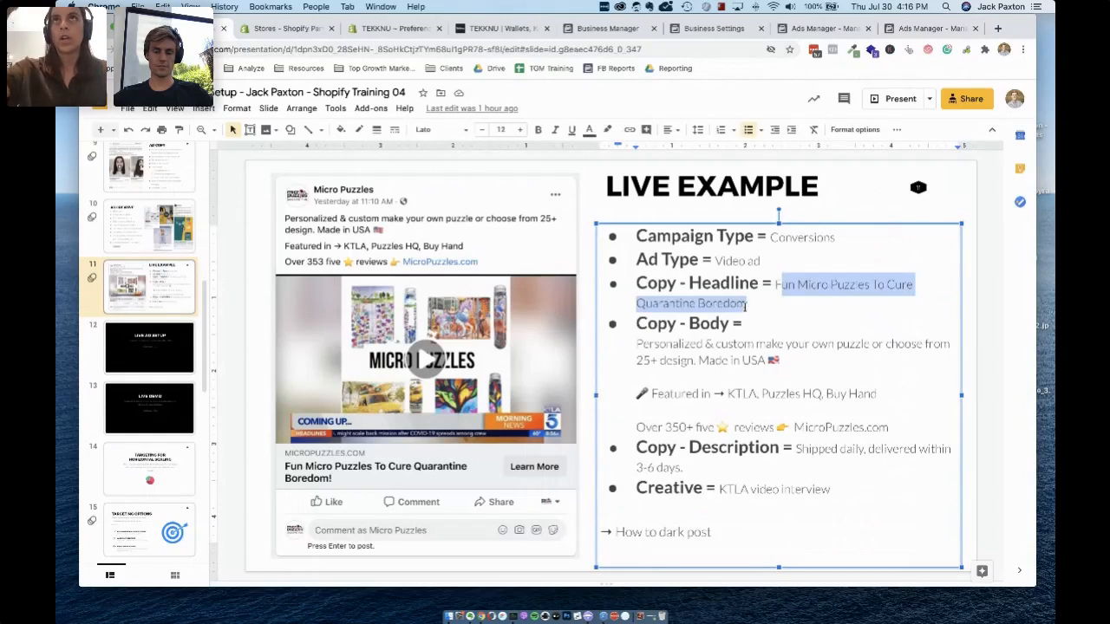
left_click_drag(635, 339, 886, 426)
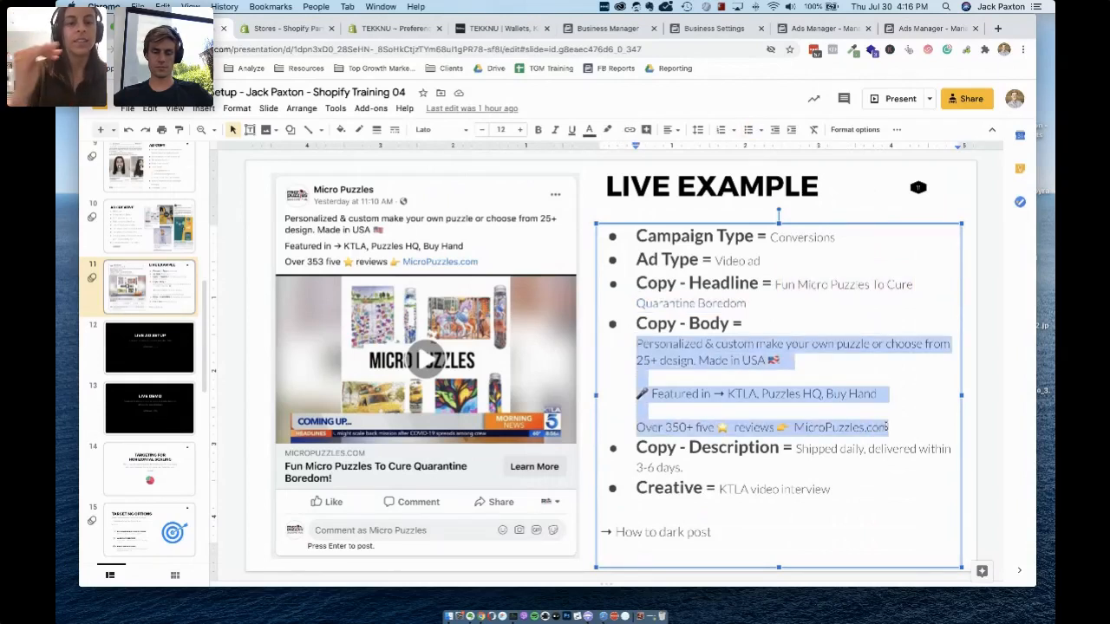
left_click_drag(796, 449, 813, 461)
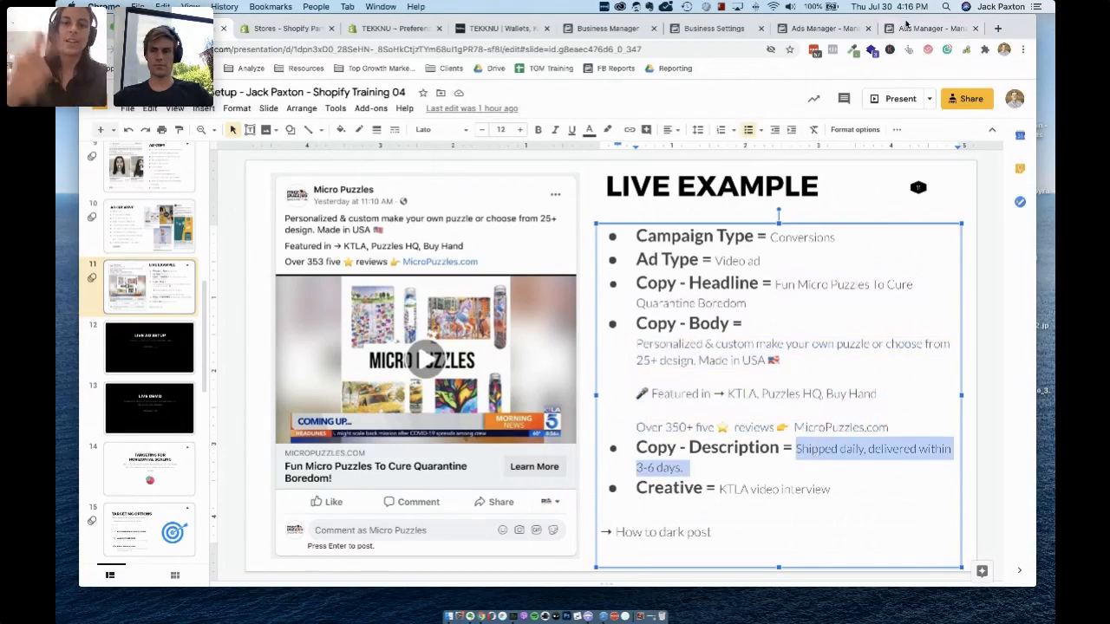
left_click(707, 29)
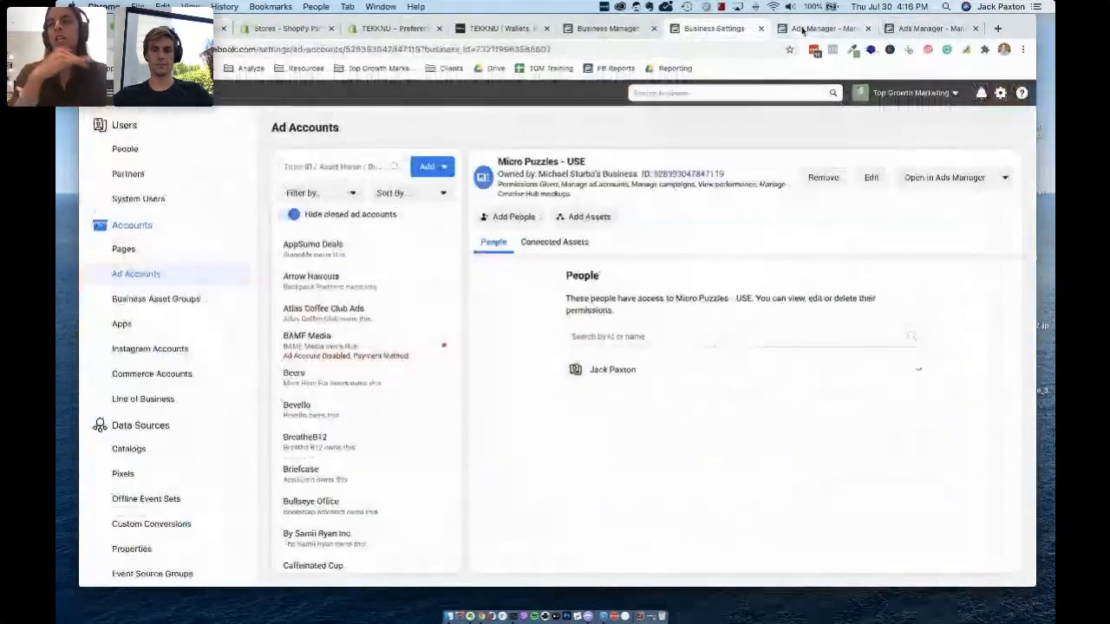
left_click(819, 29)
left_click(902, 29)
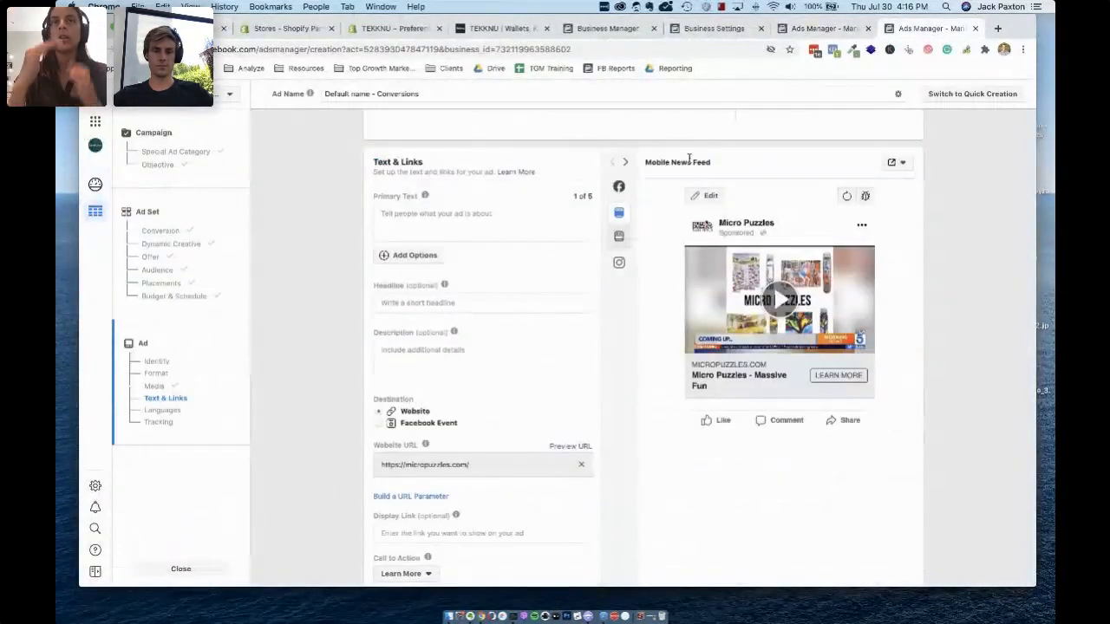
Step: Fill the primary text with the copied body copy starting "Personalized & custom make your own puzzle"
left_click(512, 218)
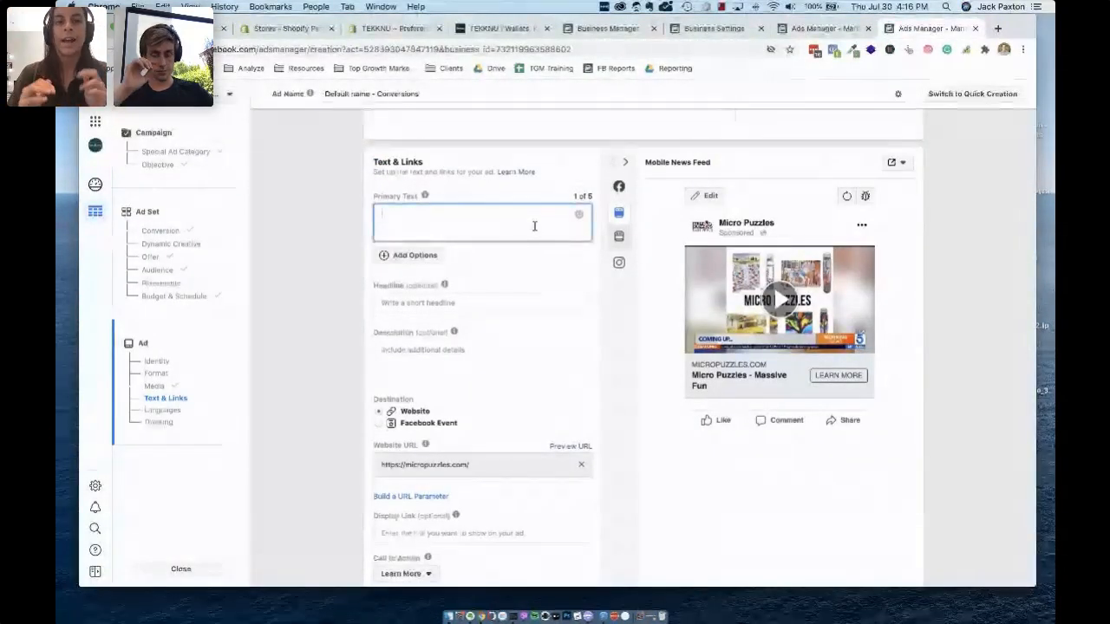
key("super+shift+v")
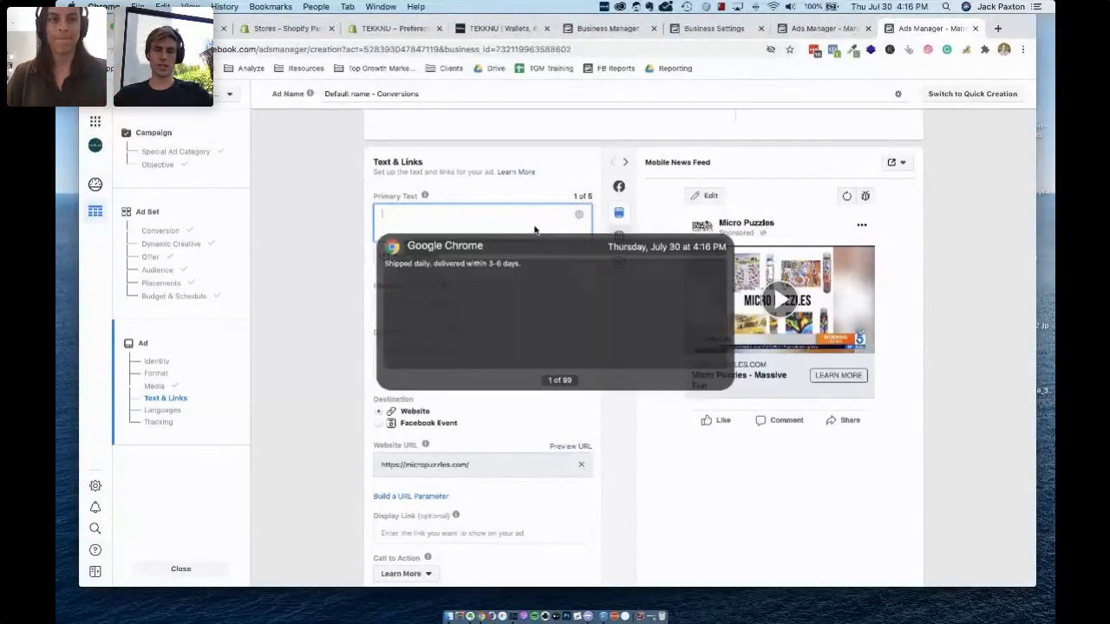
key("Return")
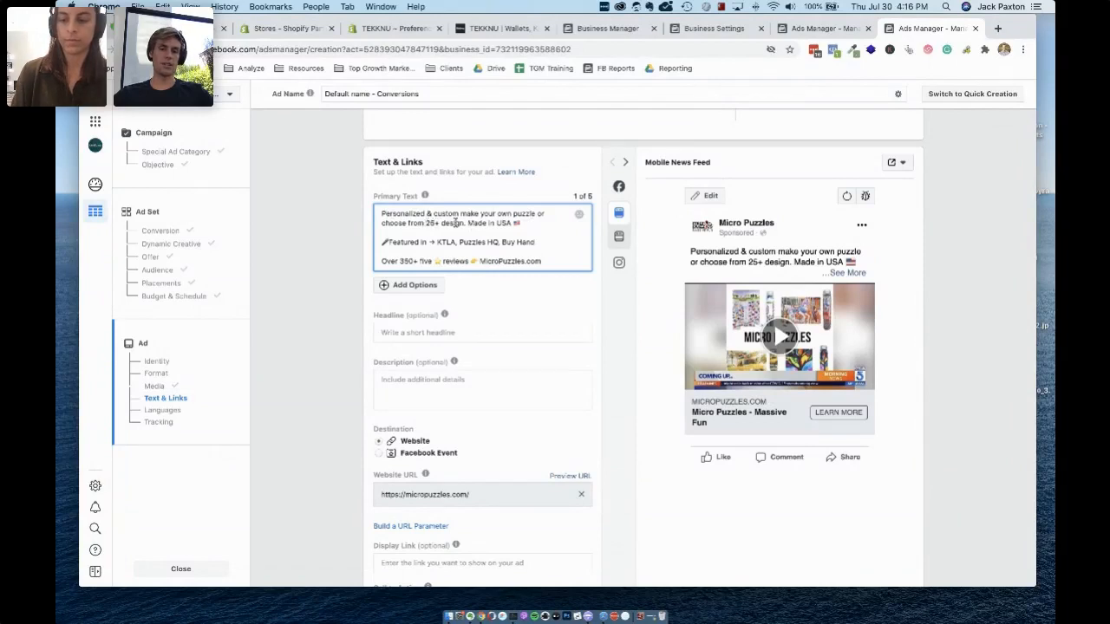
Step: Go over the primary text's selling points and insert a space between the microphone emoji and "Featured in"
left_click_drag(516, 223, 472, 224)
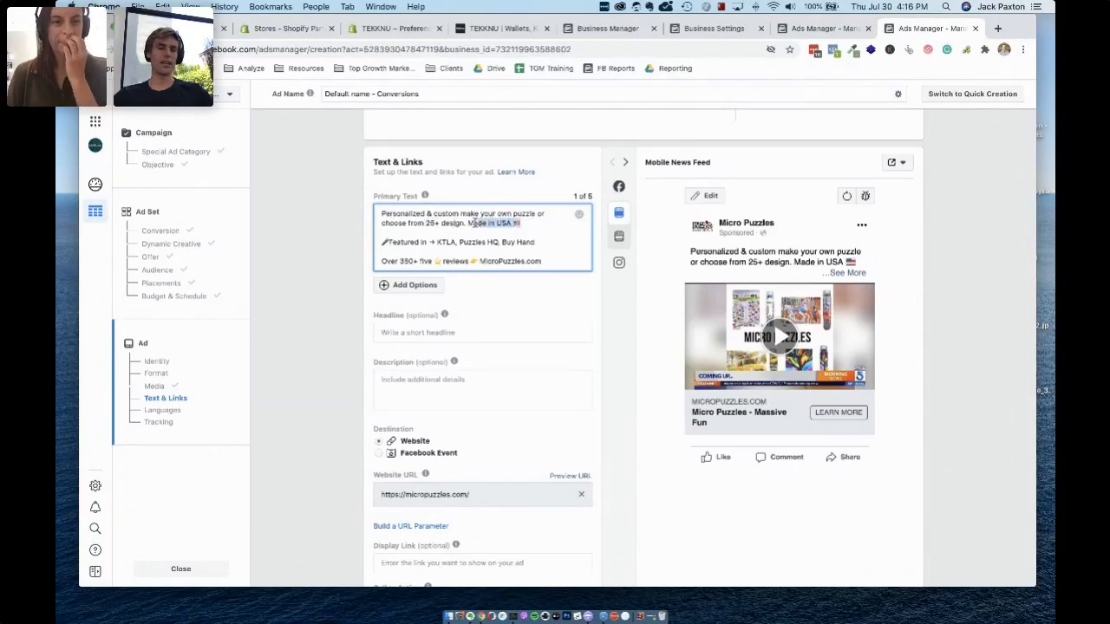
left_click(424, 241)
left_click_drag(550, 241, 531, 258)
left_click(388, 244)
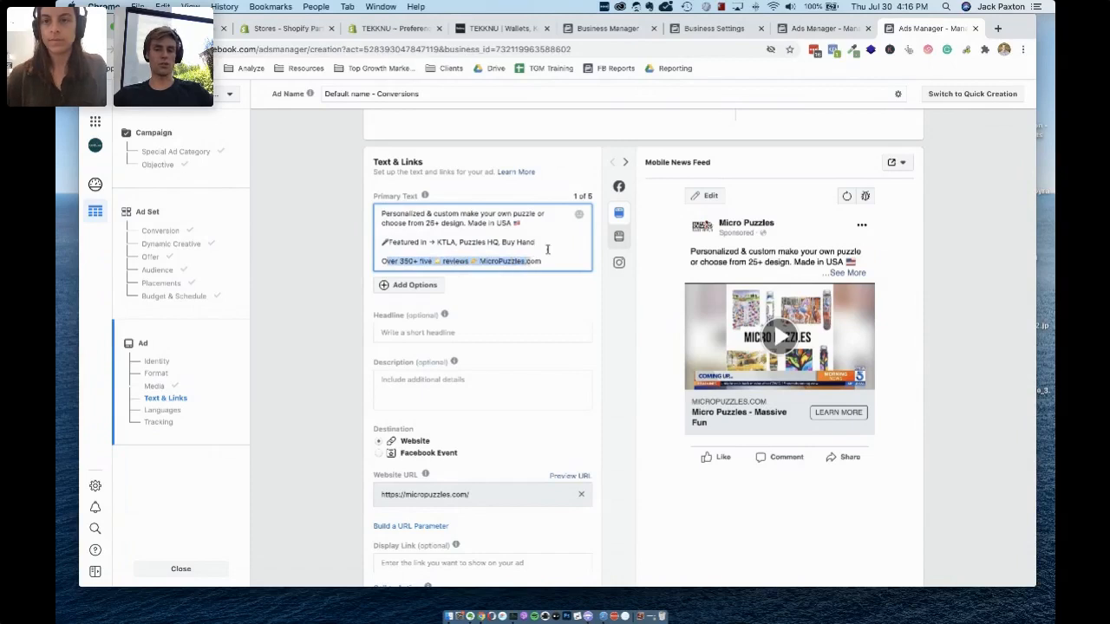
left_click(547, 249)
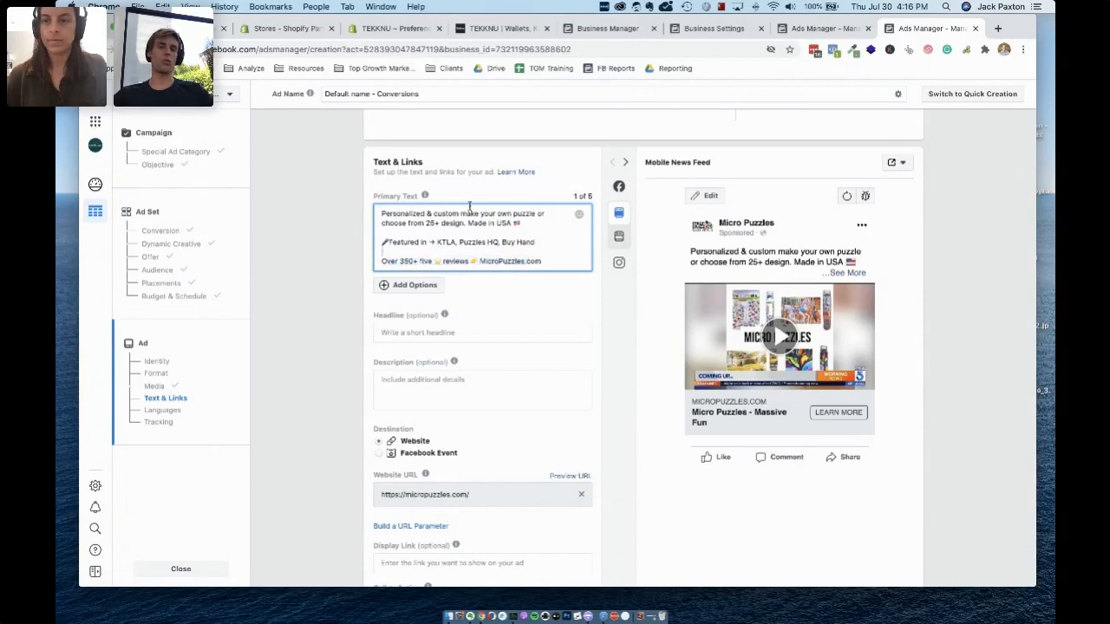
left_click(390, 242)
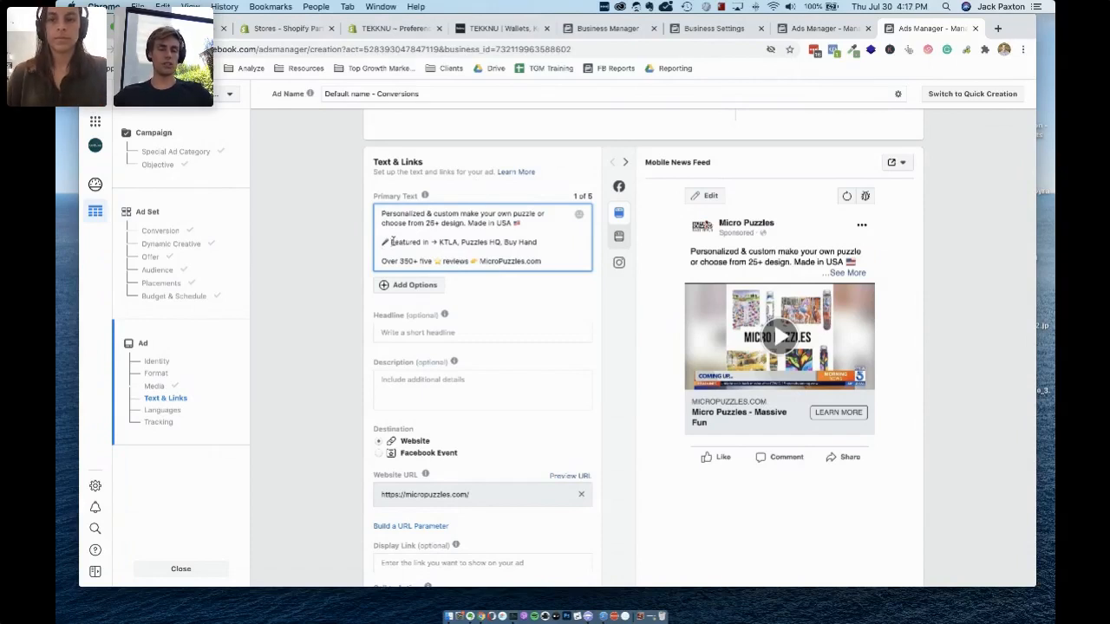
left_click(847, 273)
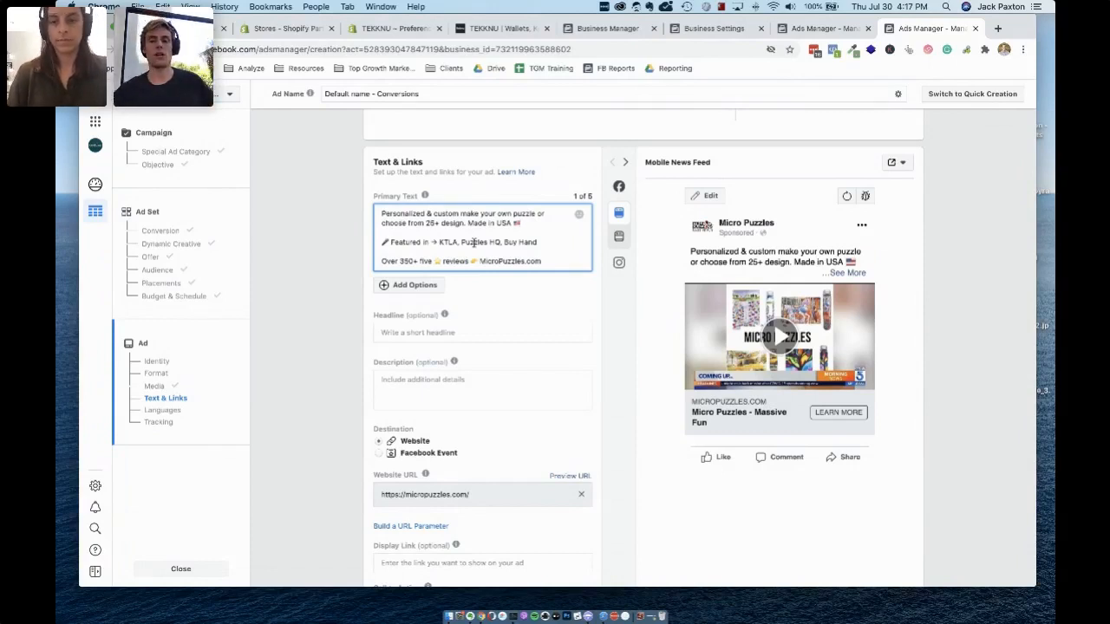
Step: Fill in the headline from the copied slide text and shorten it to "Fun Micro Puzzles"
left_click(396, 332)
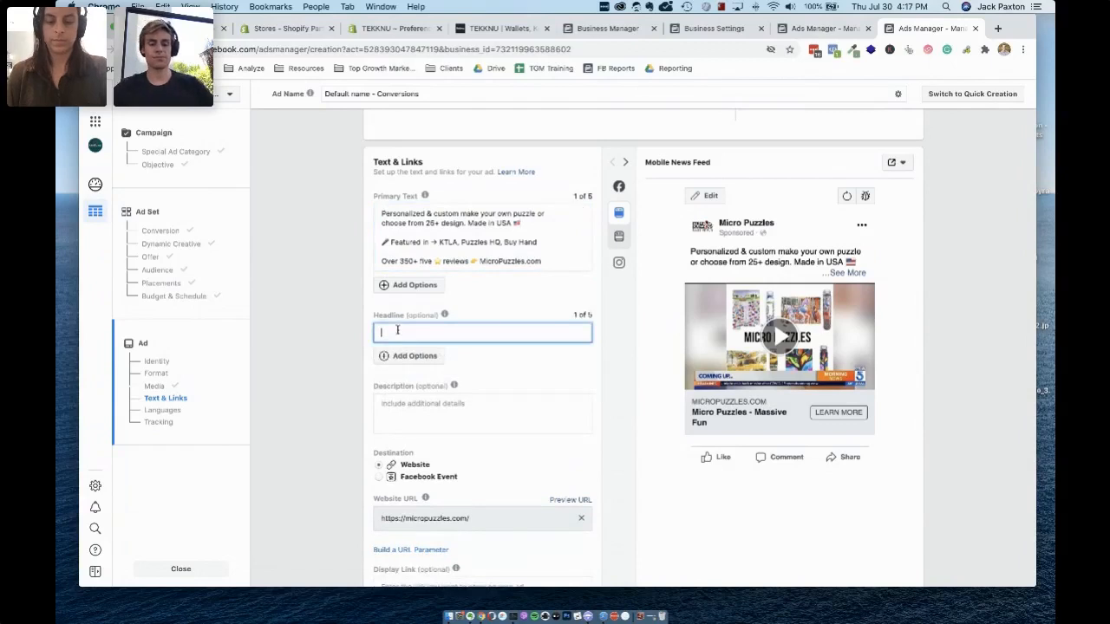
key("super+shift+v")
key("Return")
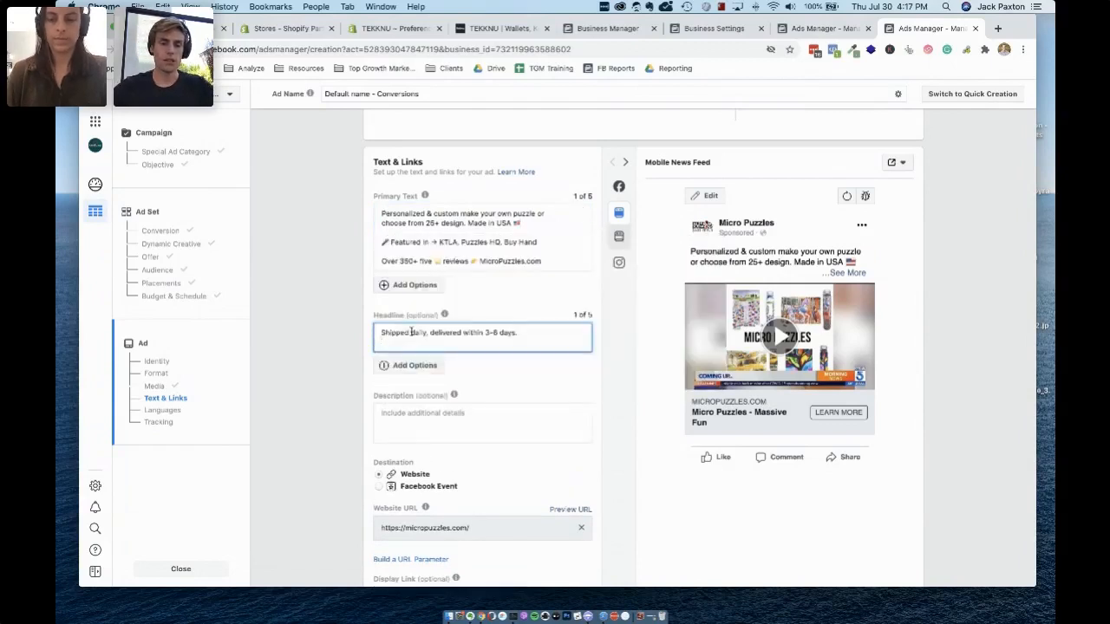
key("super+a")
key("super+shift+v")
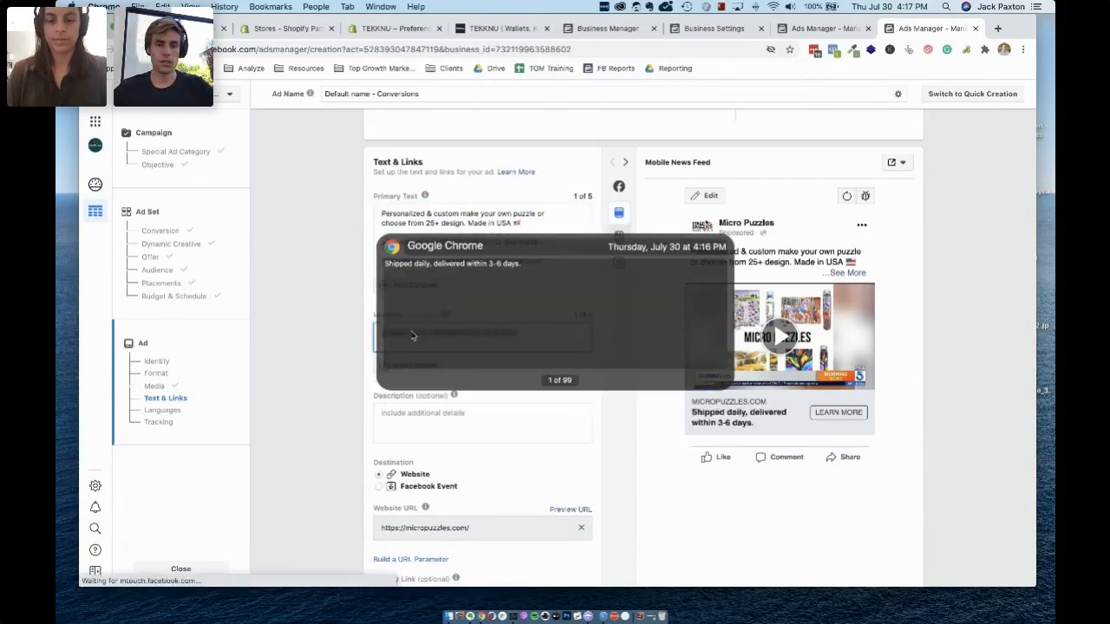
key("Down")
key("Down")
key("Return")
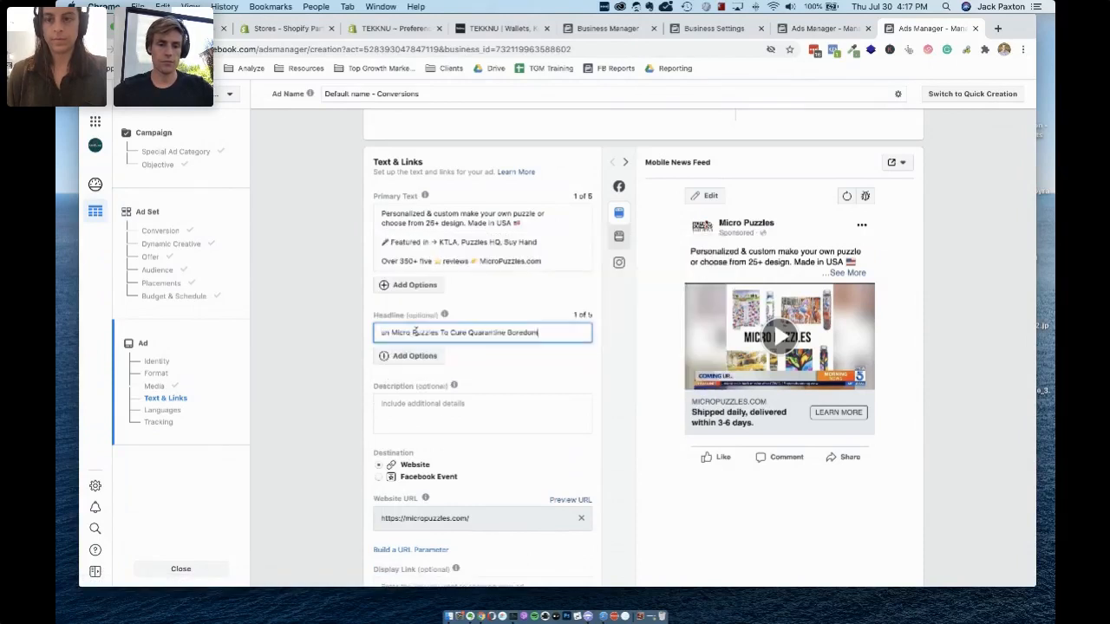
left_click(382, 332)
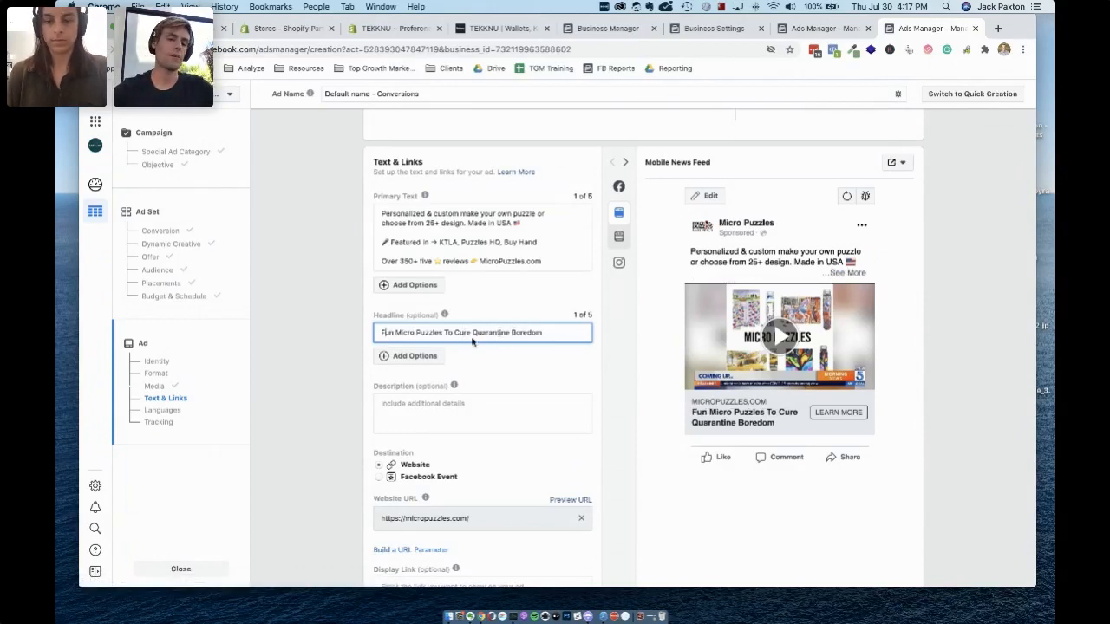
left_click(442, 332, "shift")
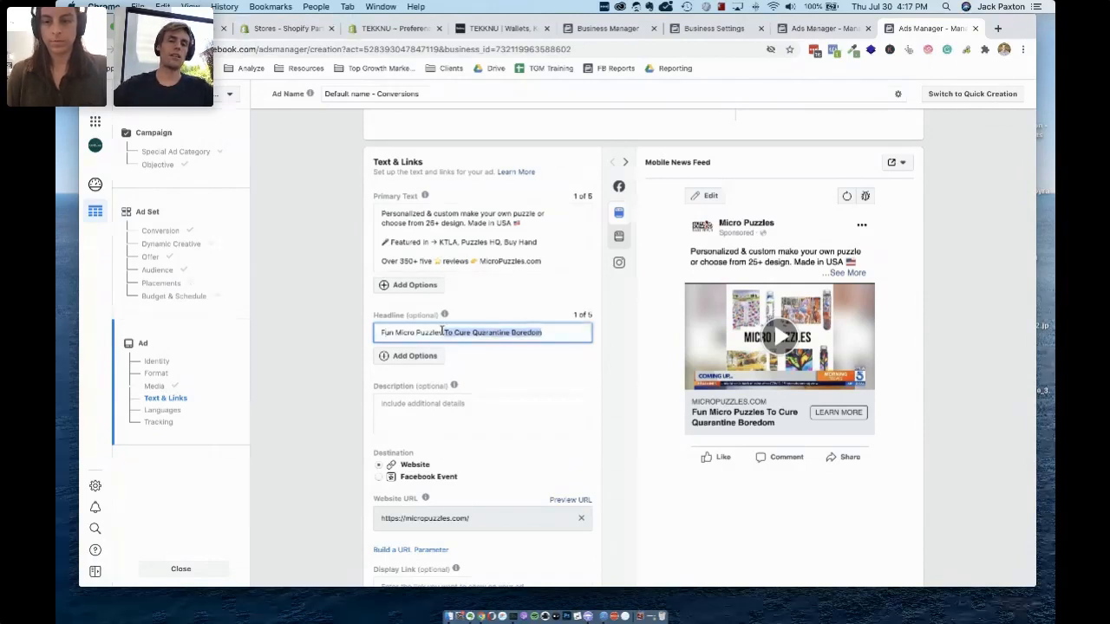
key("BackSpace")
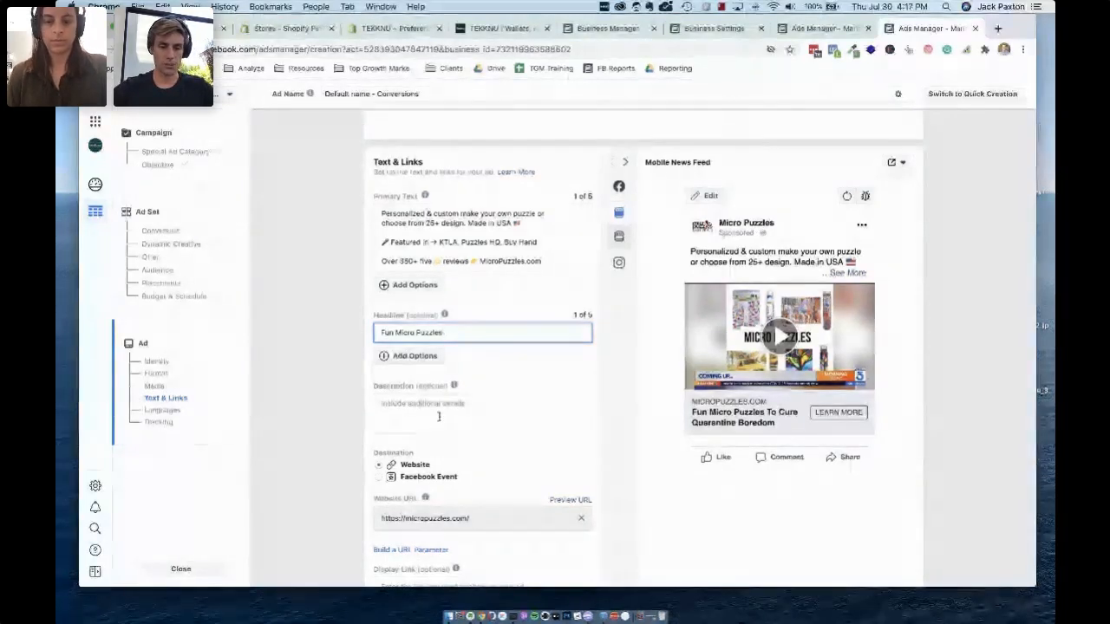
Step: Set the description to "Shipped daily, delivered within 3-6 days." and preview the ad in the Desktop News Feed
left_click(444, 405)
key("shift+super+v")
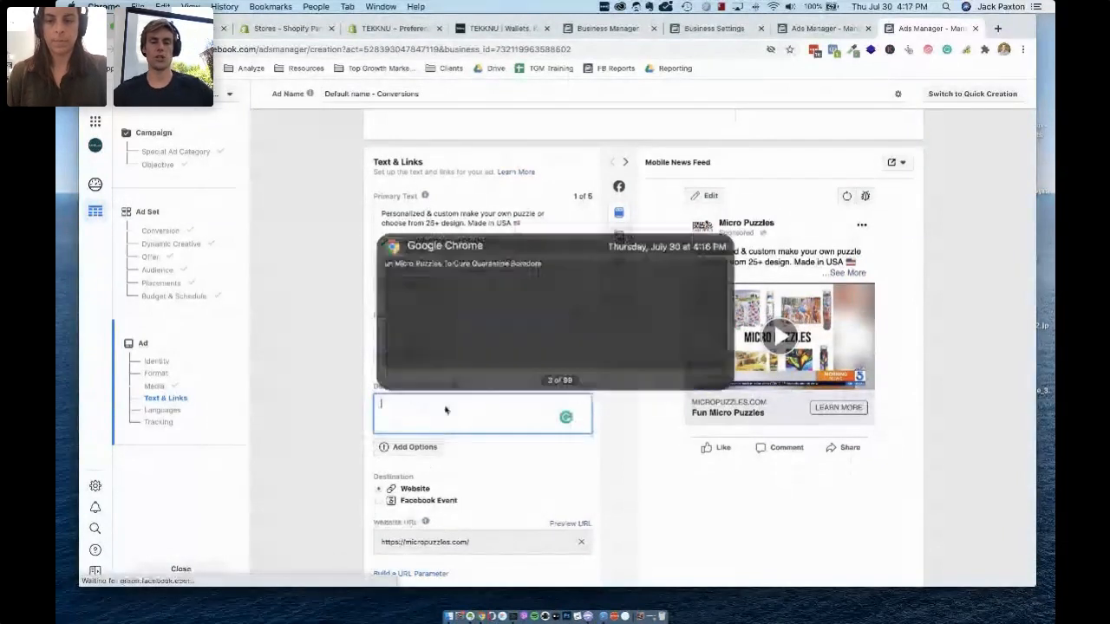
key("shift+super+v")
key("shift+super+v")
key("shift+super+v")
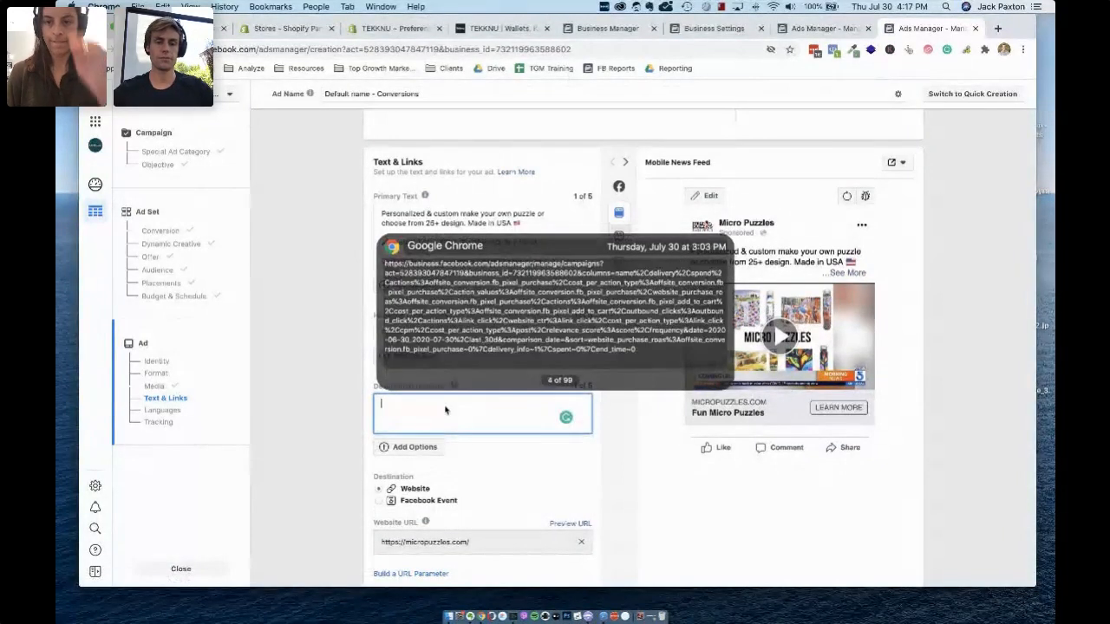
key("shift+super+v")
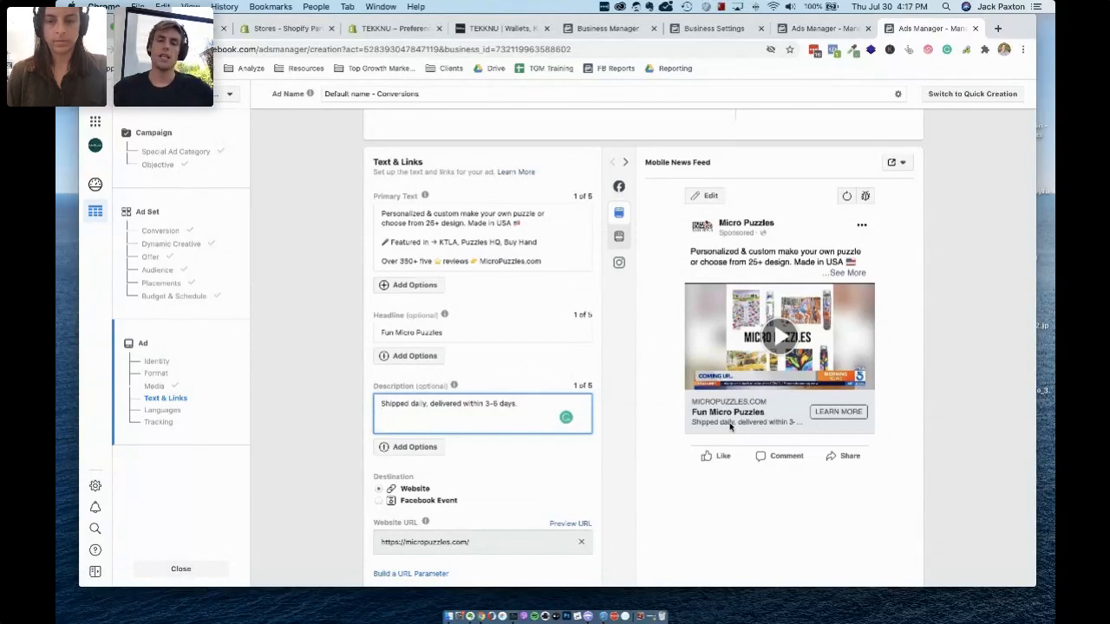
left_click(622, 245)
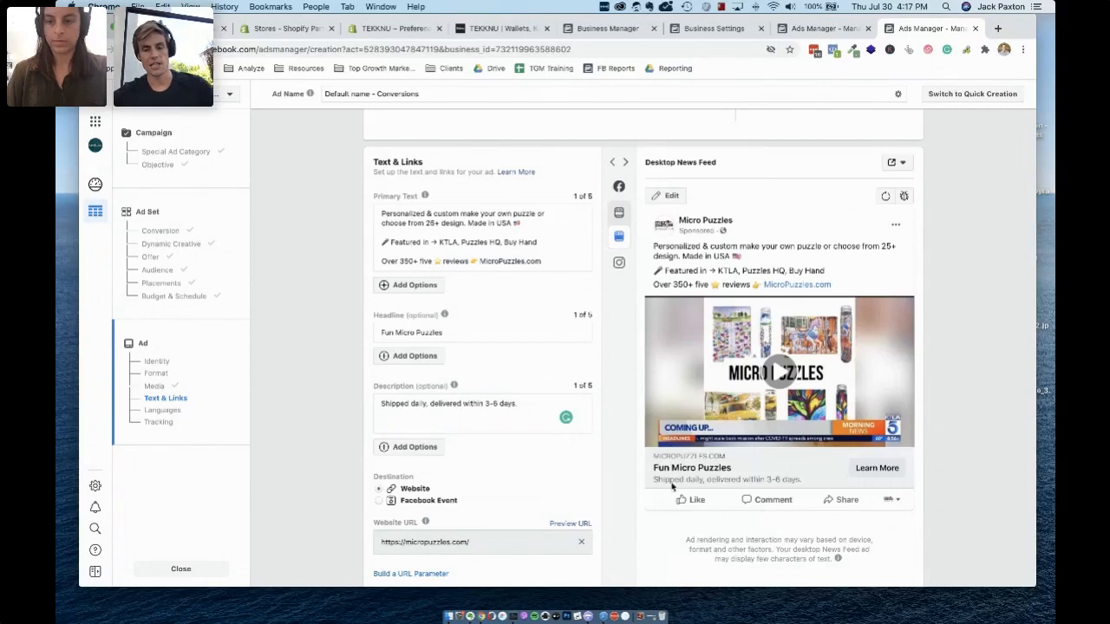
Step: Preview the ad in the Mobile News Feed and set its call to action to Shop Now
left_click(646, 215)
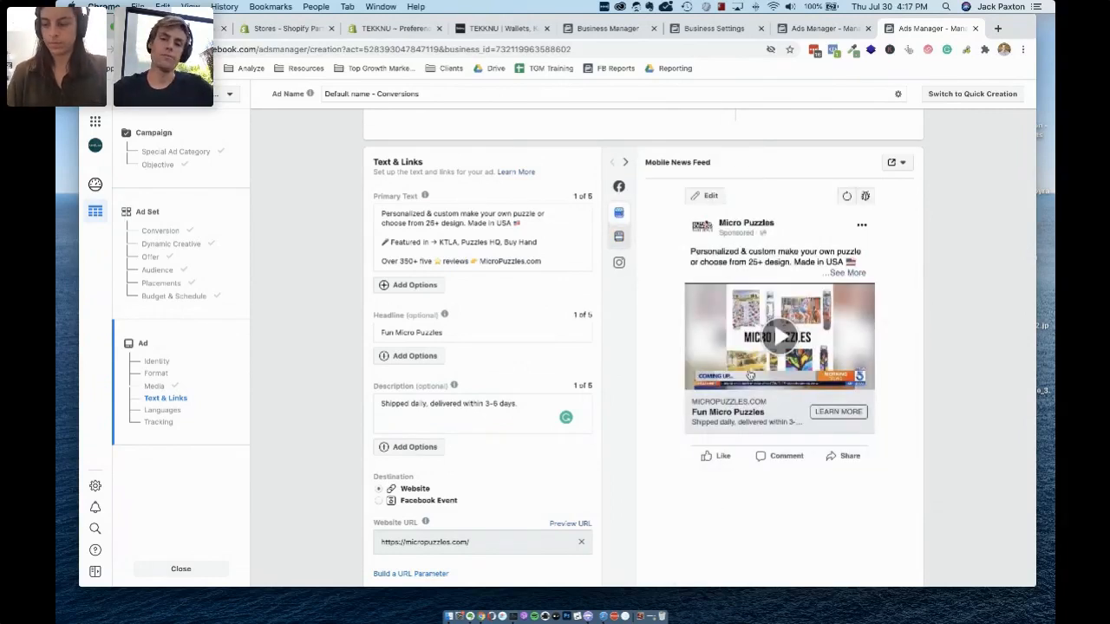
mouse_move(622, 180)
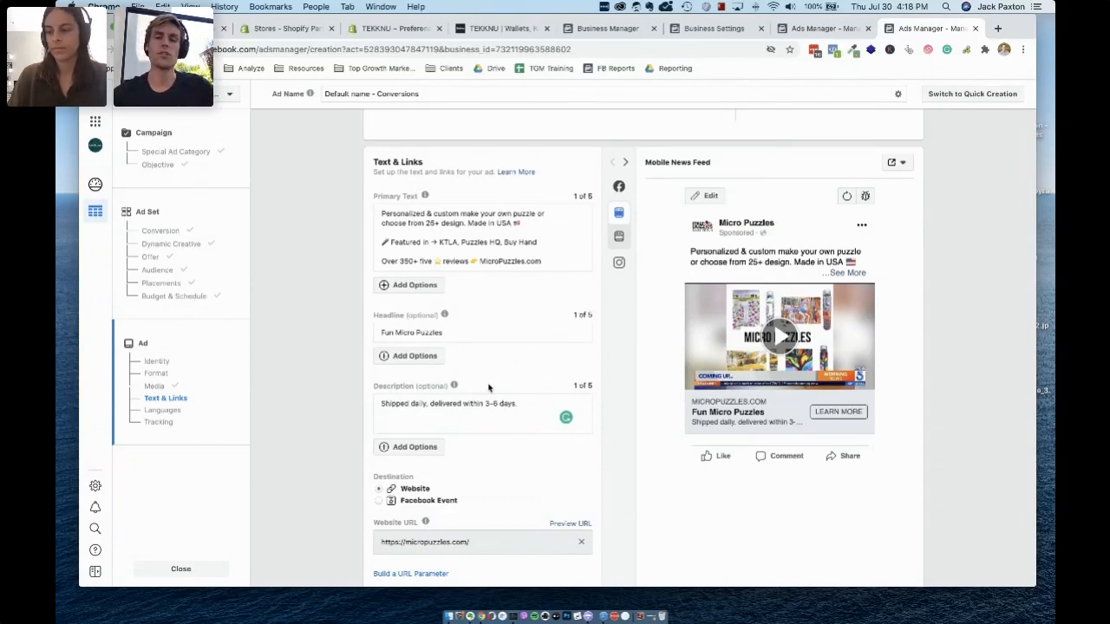
scroll(460, 412, "down", 1)
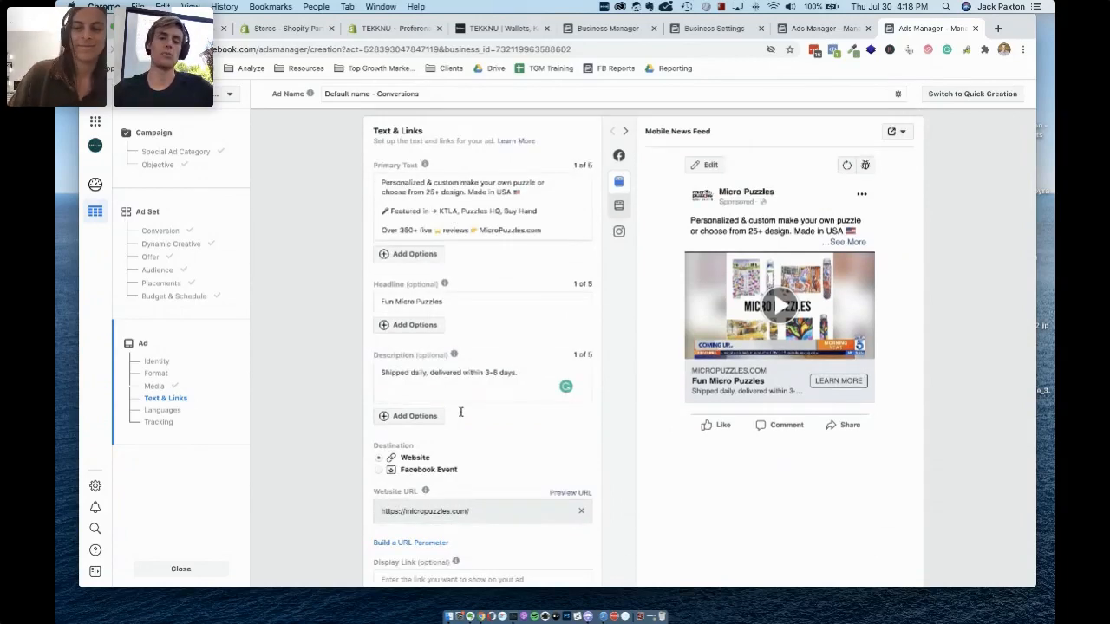
scroll(460, 412, "down", 5)
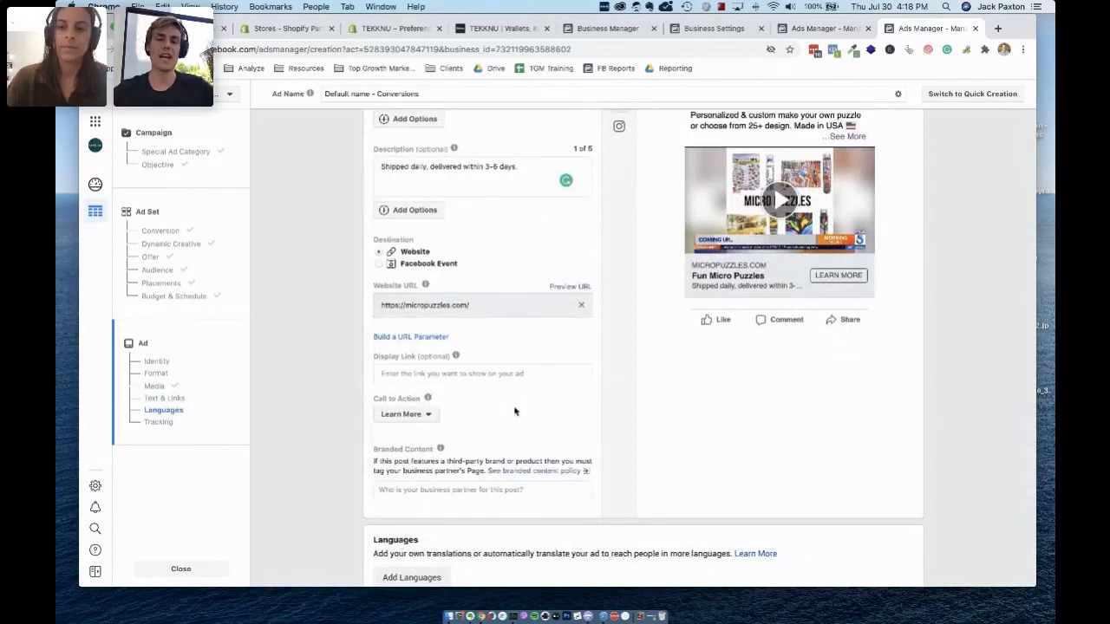
scroll(515, 408, "down", 7)
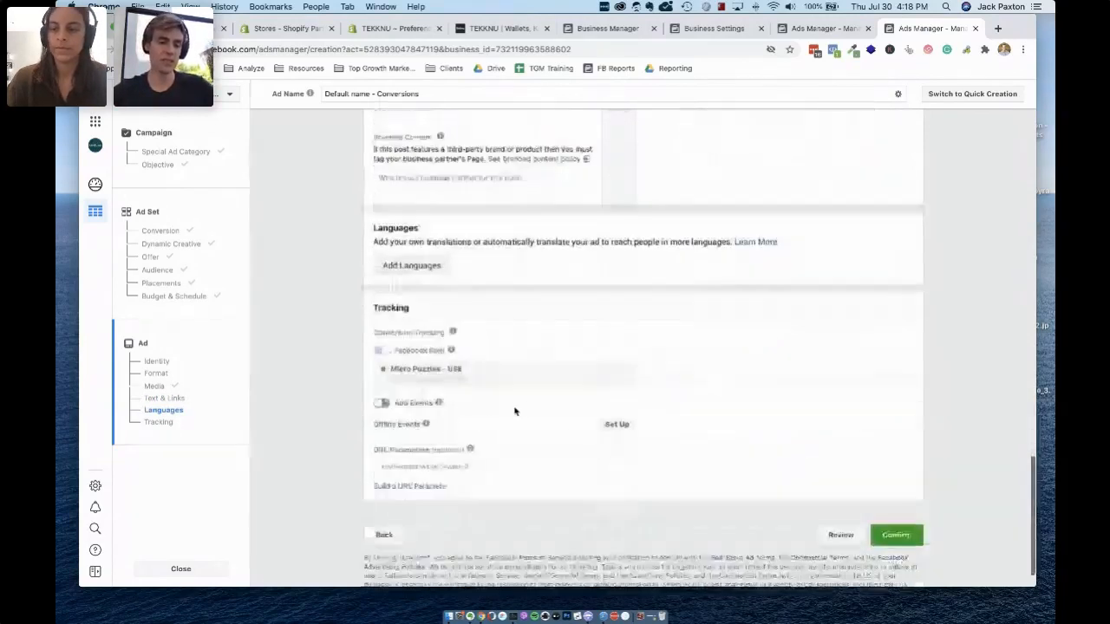
scroll(541, 241, "up", 4)
mouse_move(563, 303)
left_click(404, 255)
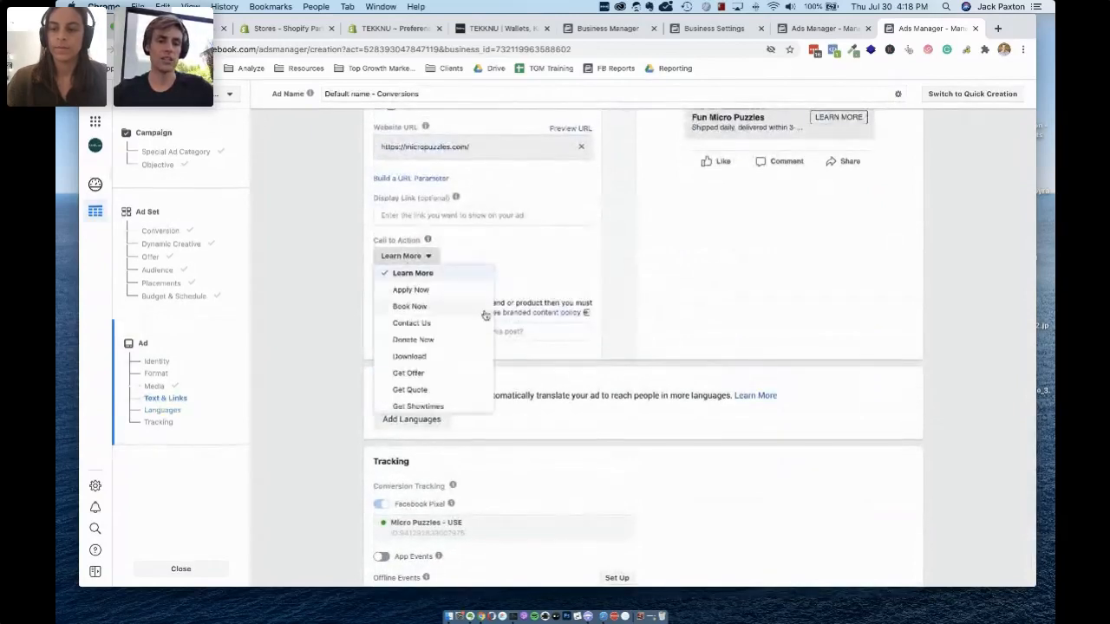
scroll(452, 399, "down", 2)
scroll(452, 401, "down", 3)
left_click(424, 364)
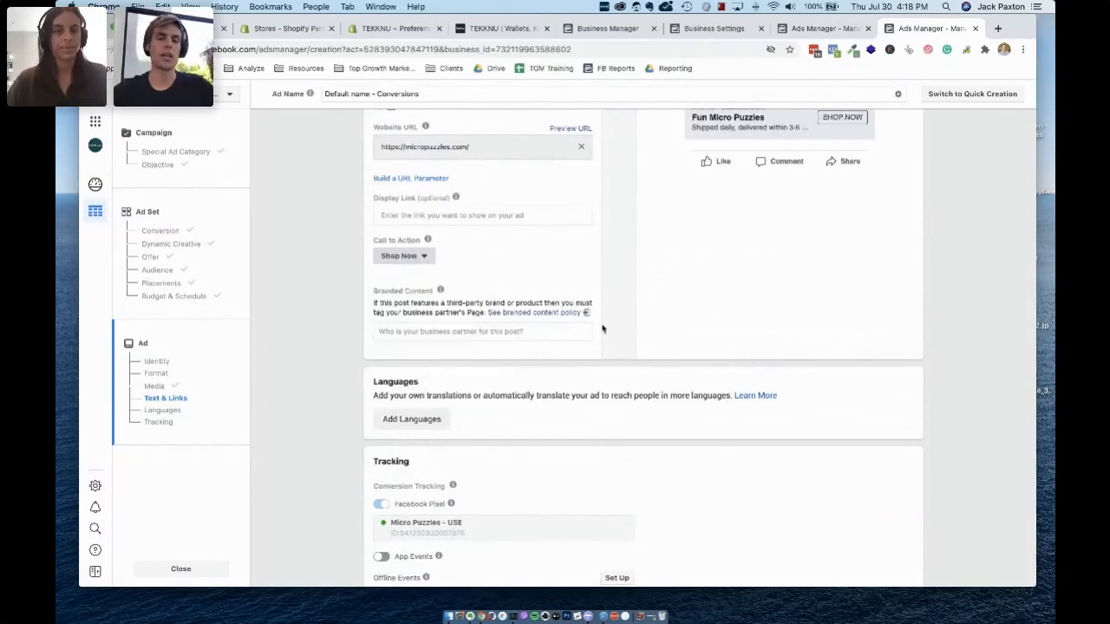
Step: Review the ad's language and tracking settings and publish the campaign with its ad set and ad
scroll(452, 362, "down", 1)
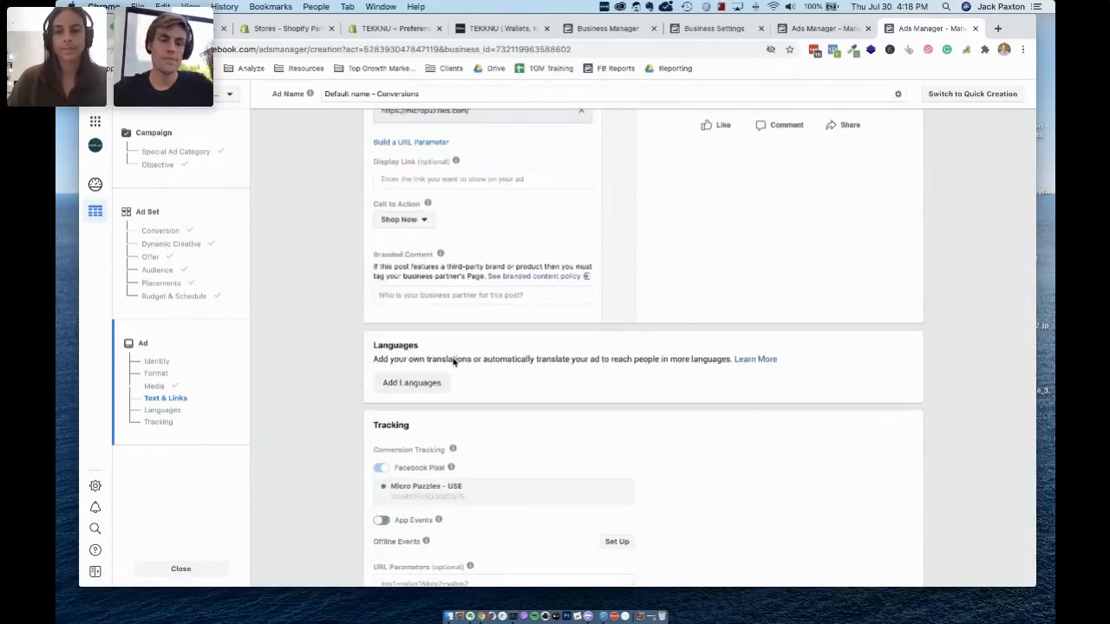
scroll(453, 361, "down", 4)
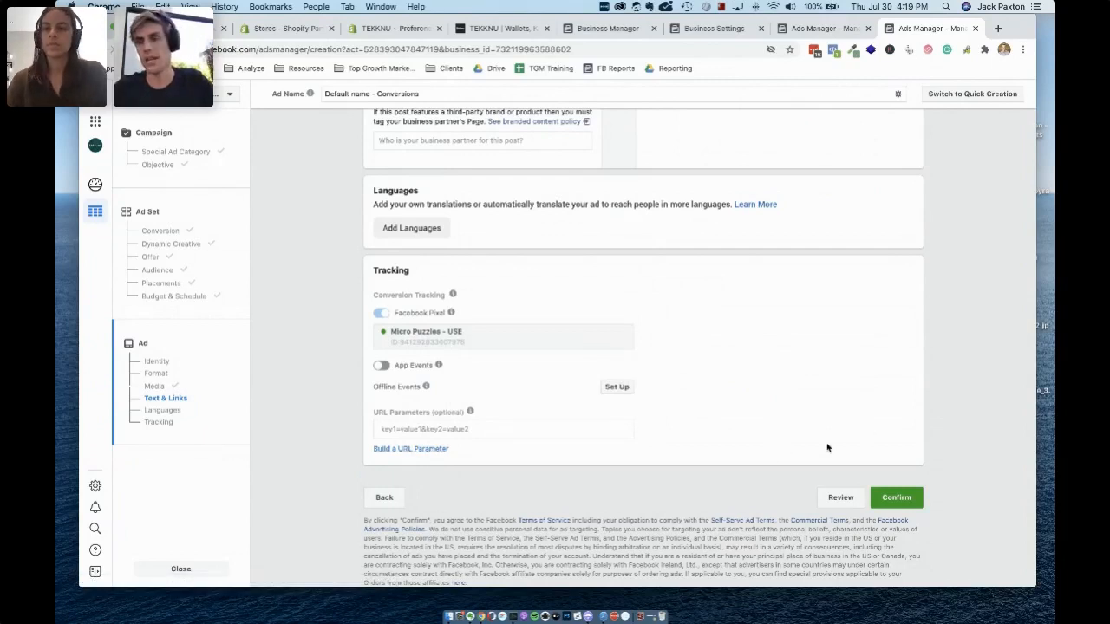
left_click(897, 498)
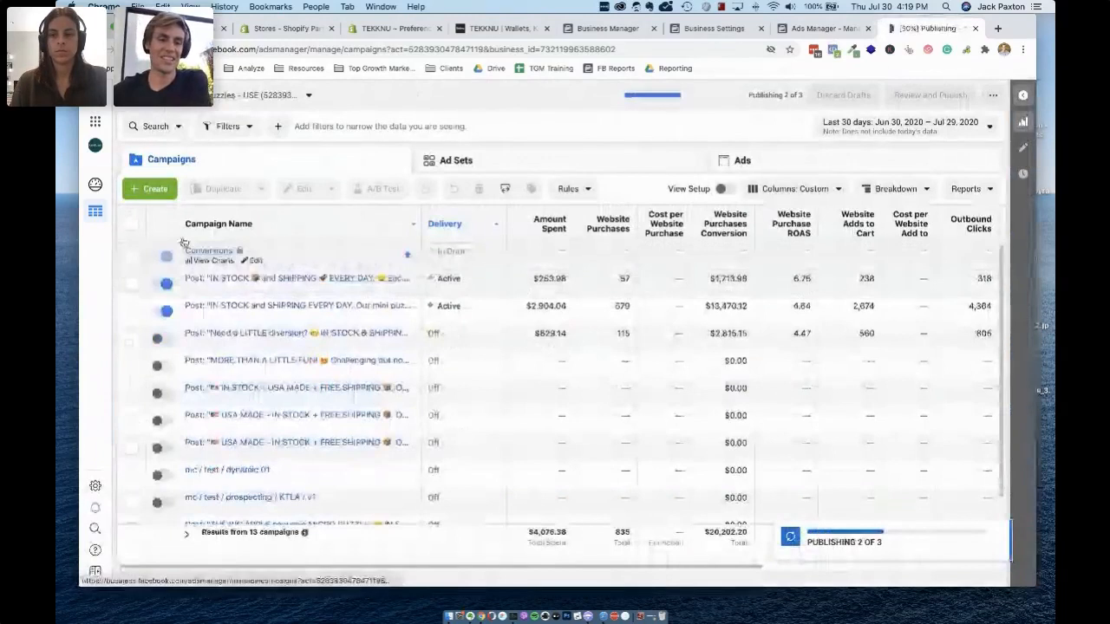
Step: Select the new Conversions campaign and look over the campaign list
left_click(132, 256)
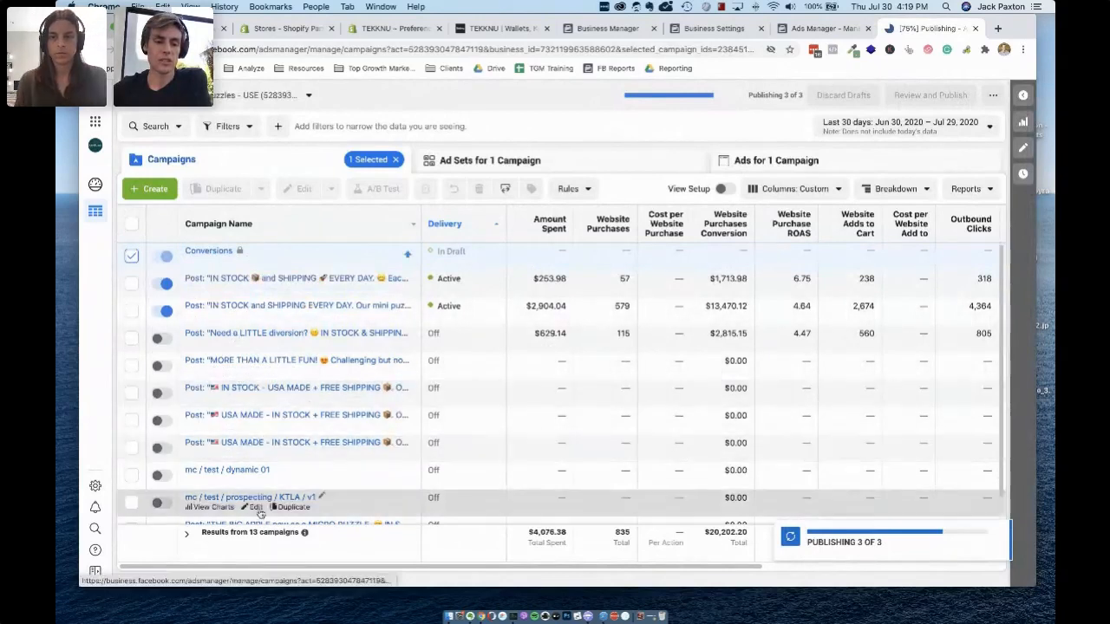
scroll(234, 433, "down", 1)
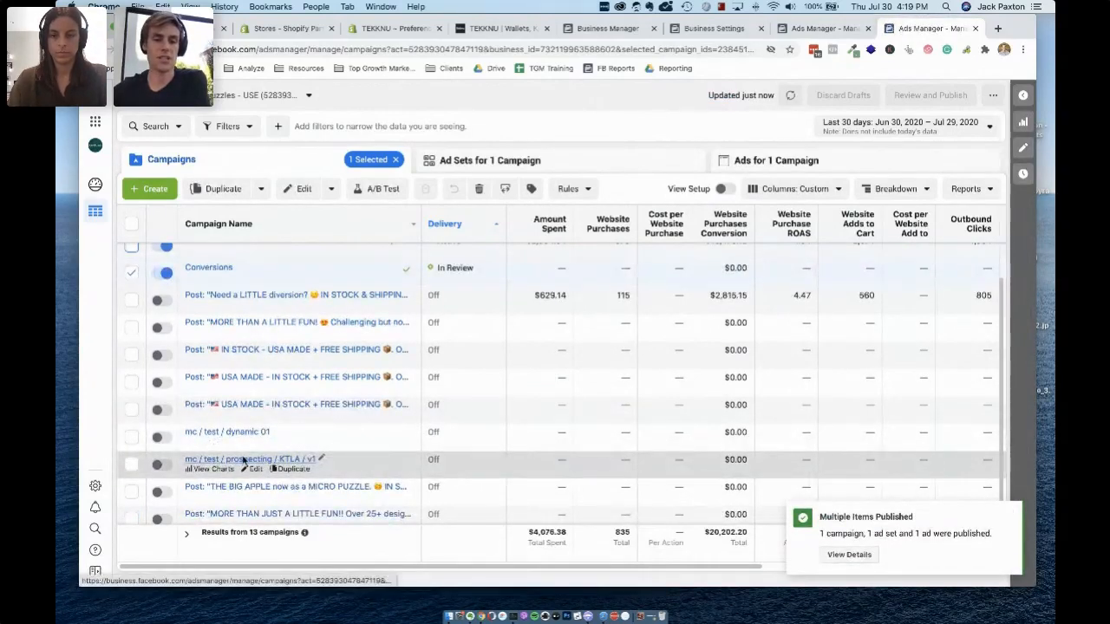
scroll(208, 433, "up", 2)
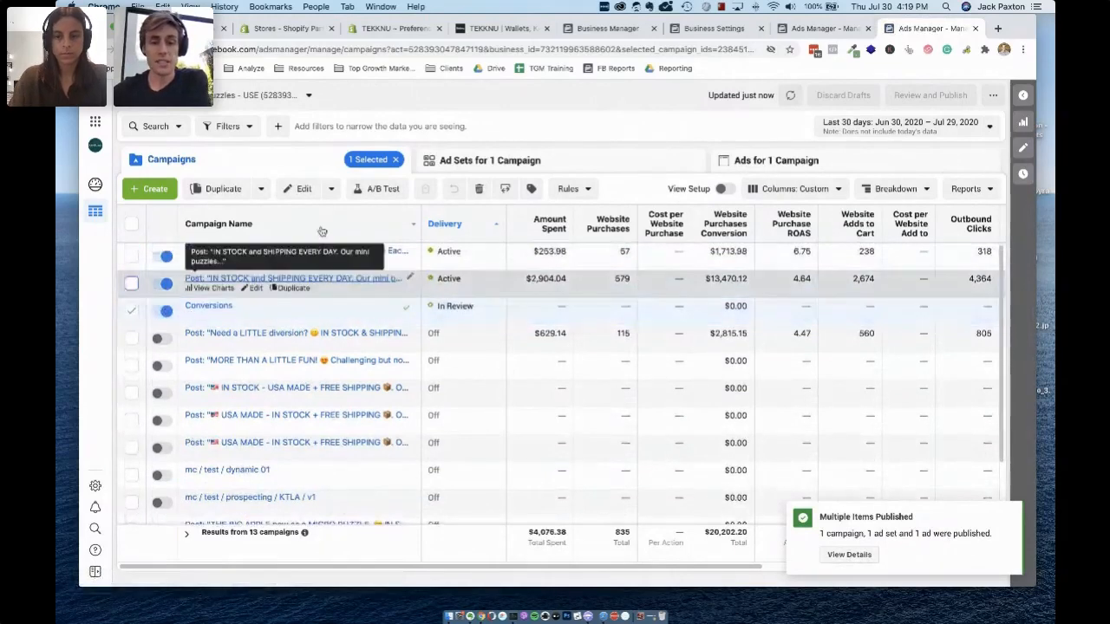
left_click(237, 305)
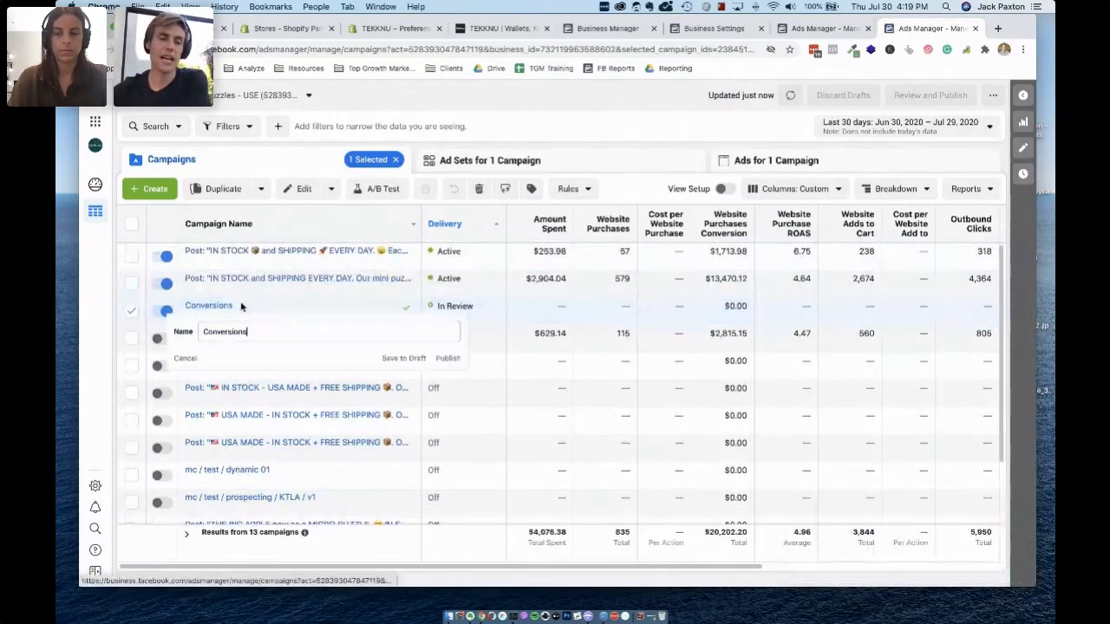
double_click(244, 339)
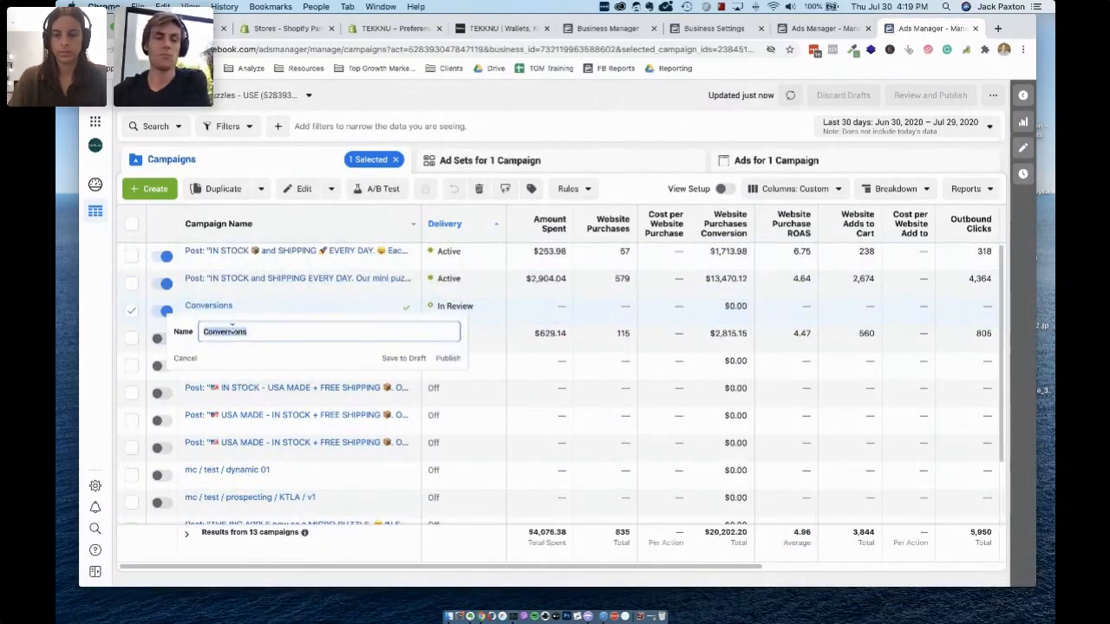
left_click(184, 360)
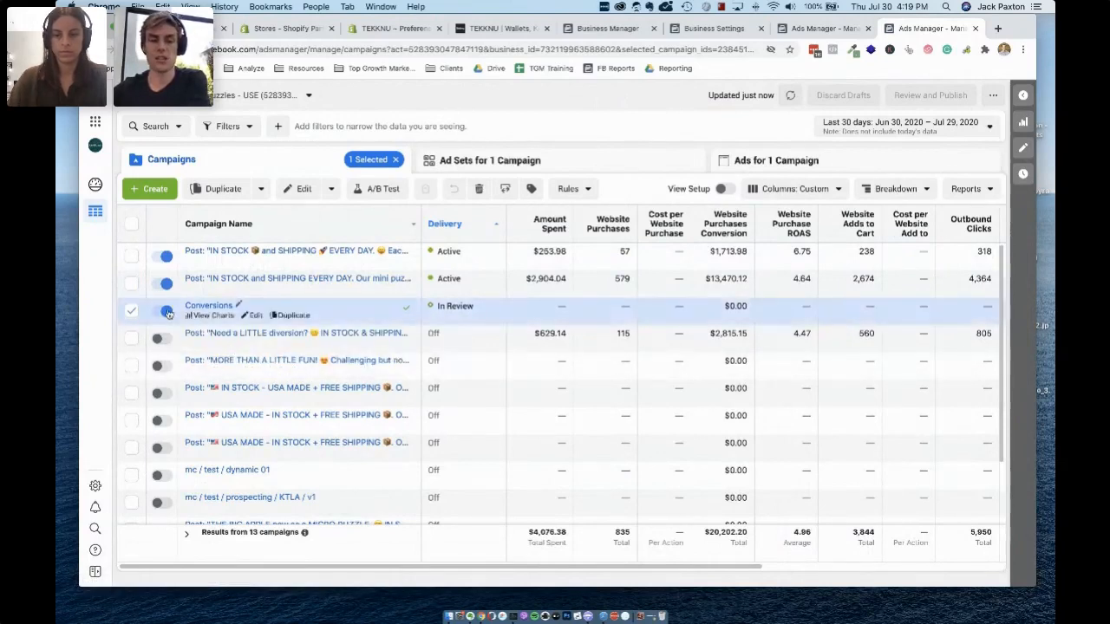
Step: Switch to the Google Slides training deck, open the "Targeting for Horizontal Scaling" slide and look through the slides that follow it
left_click(478, 190)
left_click(658, 274)
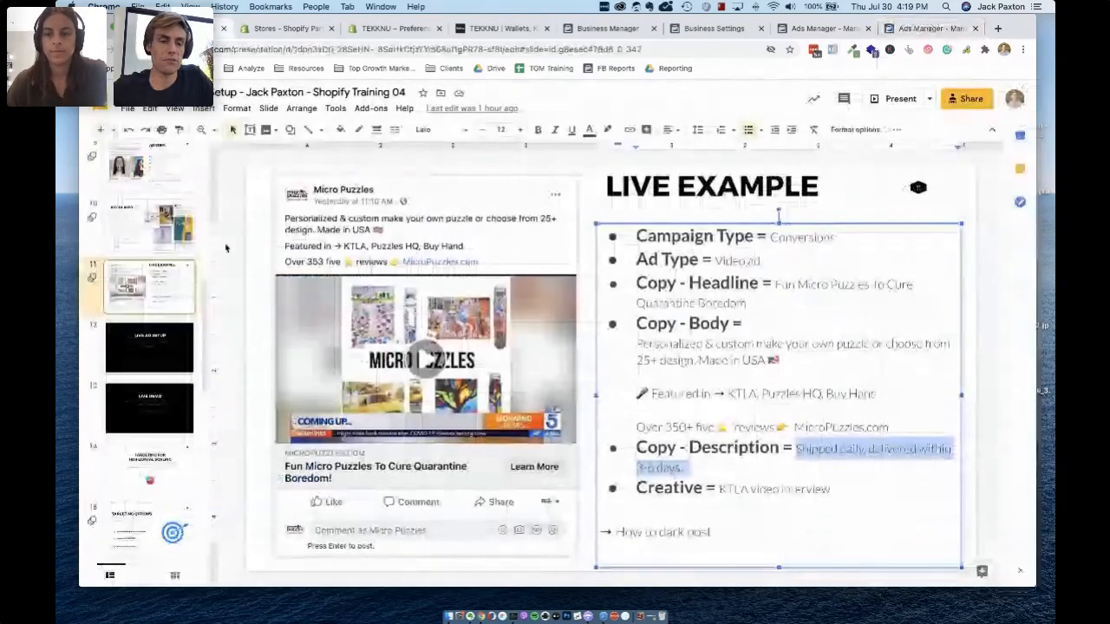
scroll(154, 430, "down", 5)
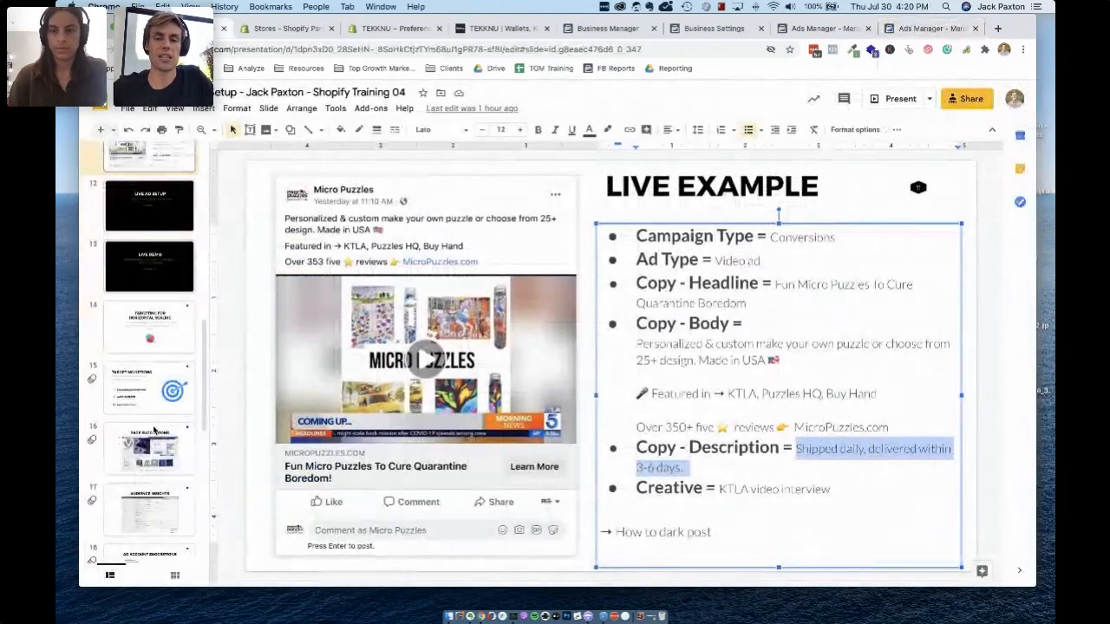
scroll(151, 373, "up", 1)
left_click(149, 347)
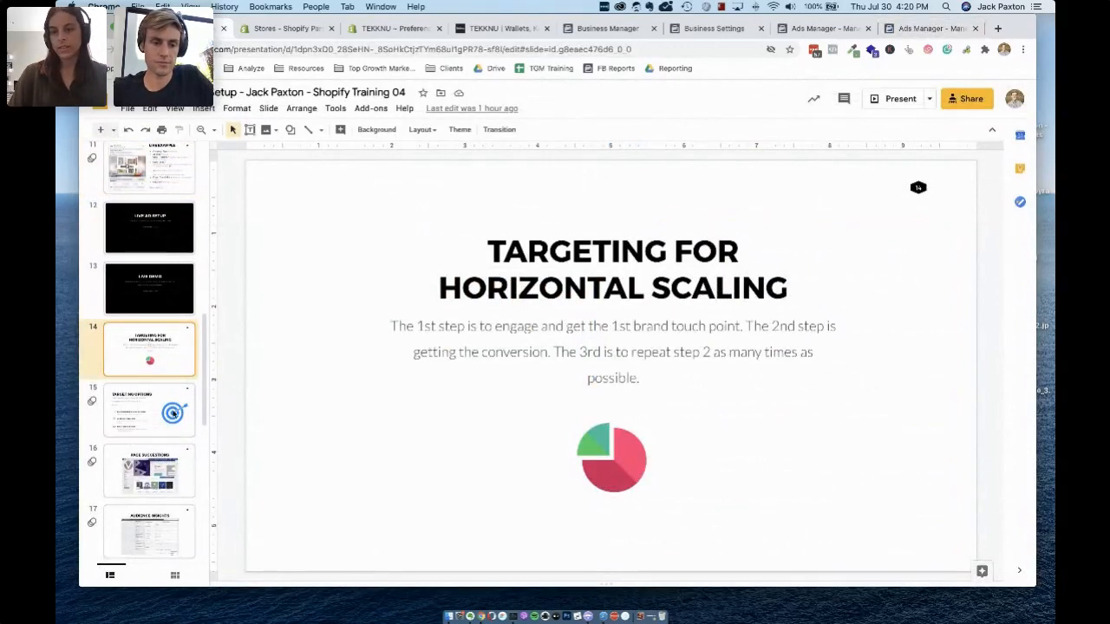
scroll(174, 413, "down", 6)
scroll(172, 414, "up", 4)
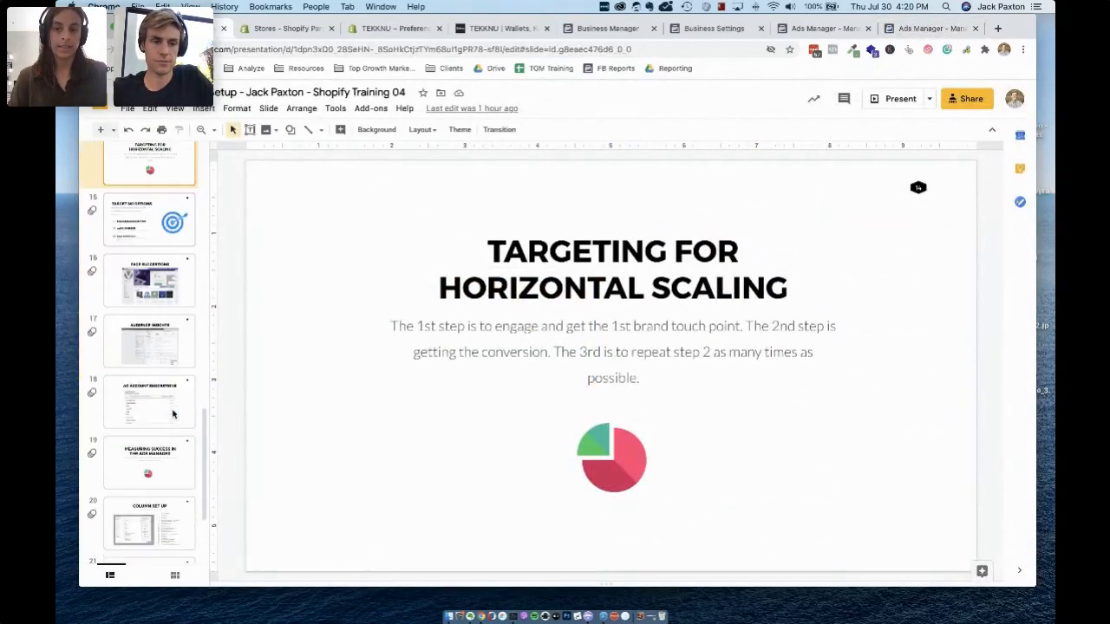